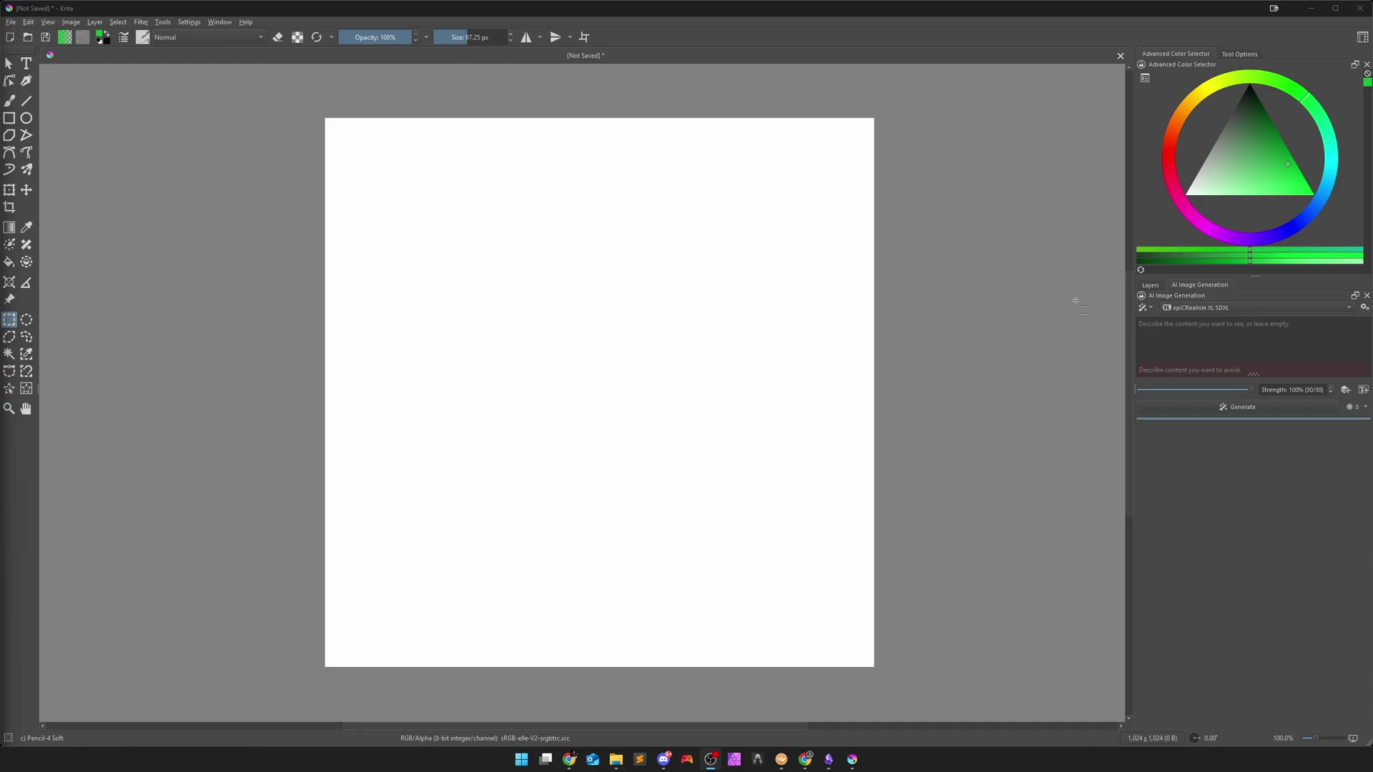
Keep the AI Image Generation workspace and switch away from the rectangle selection tool
left_click(1143, 307)
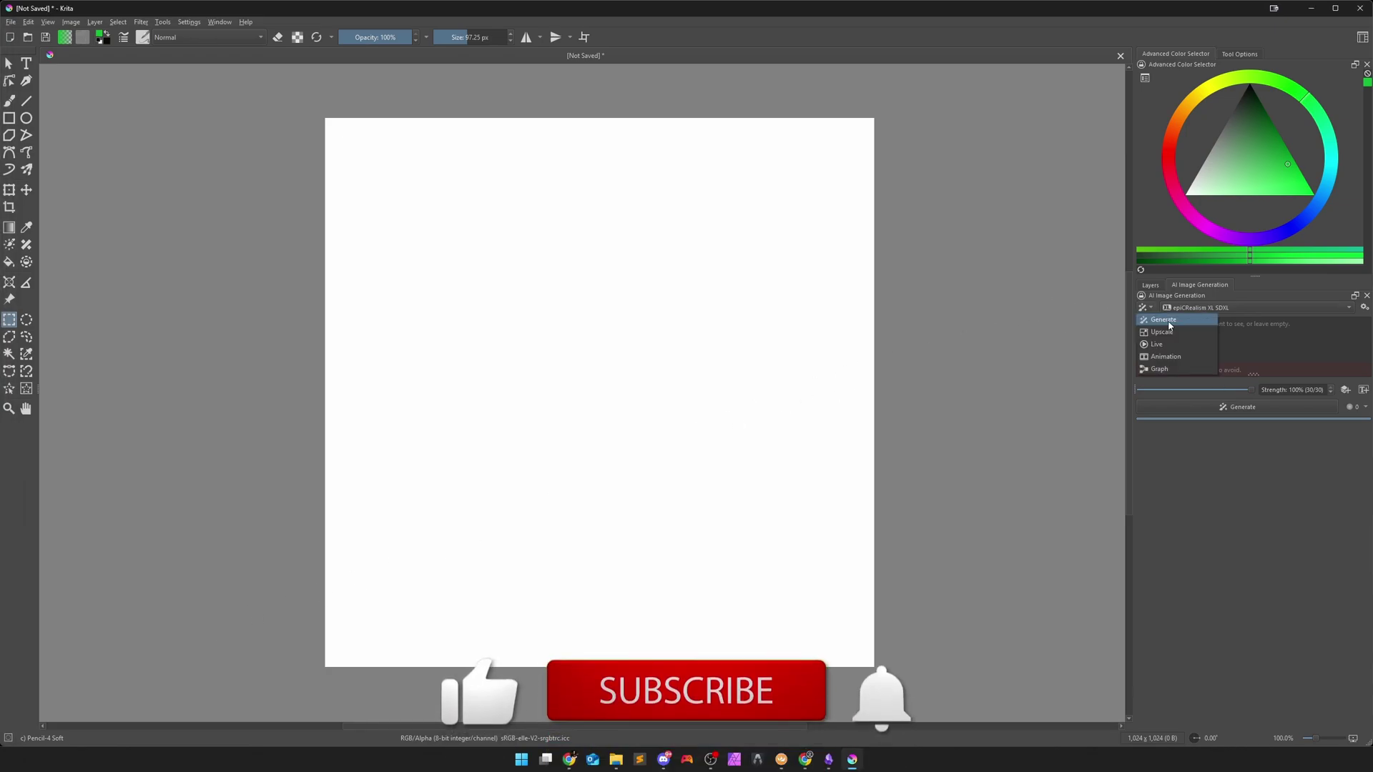
left_click(1165, 320)
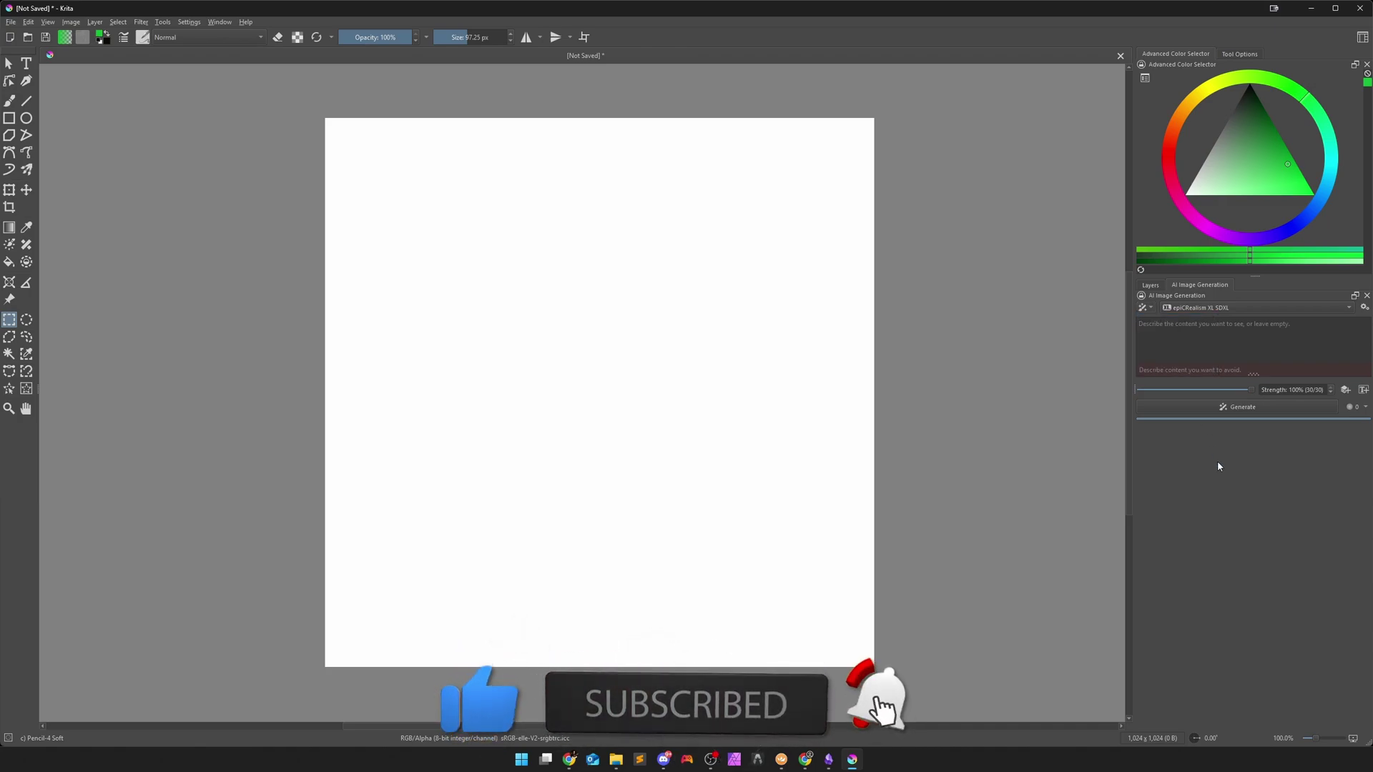
left_click(9, 63)
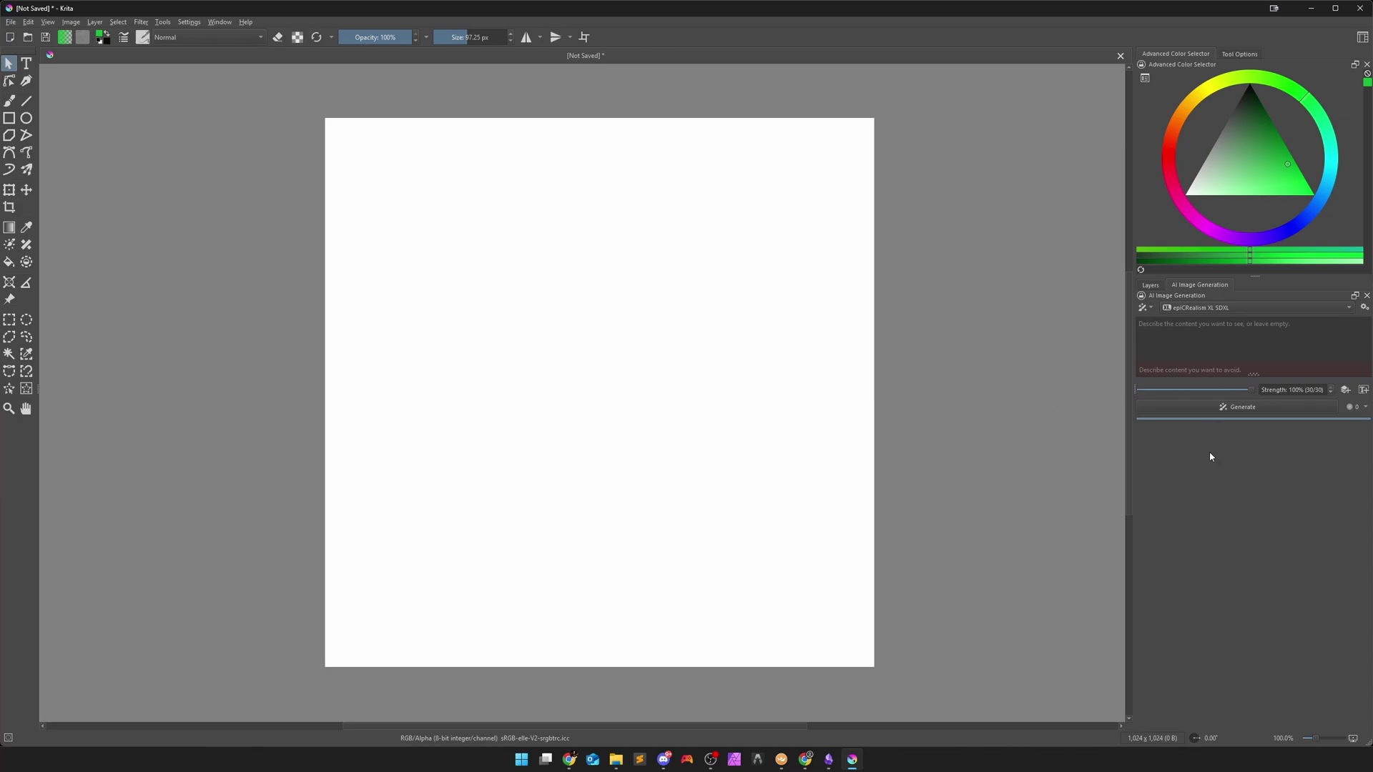
Generate images from a prompt describing a woman in a white dress on a sunset beach
left_click(1203, 344)
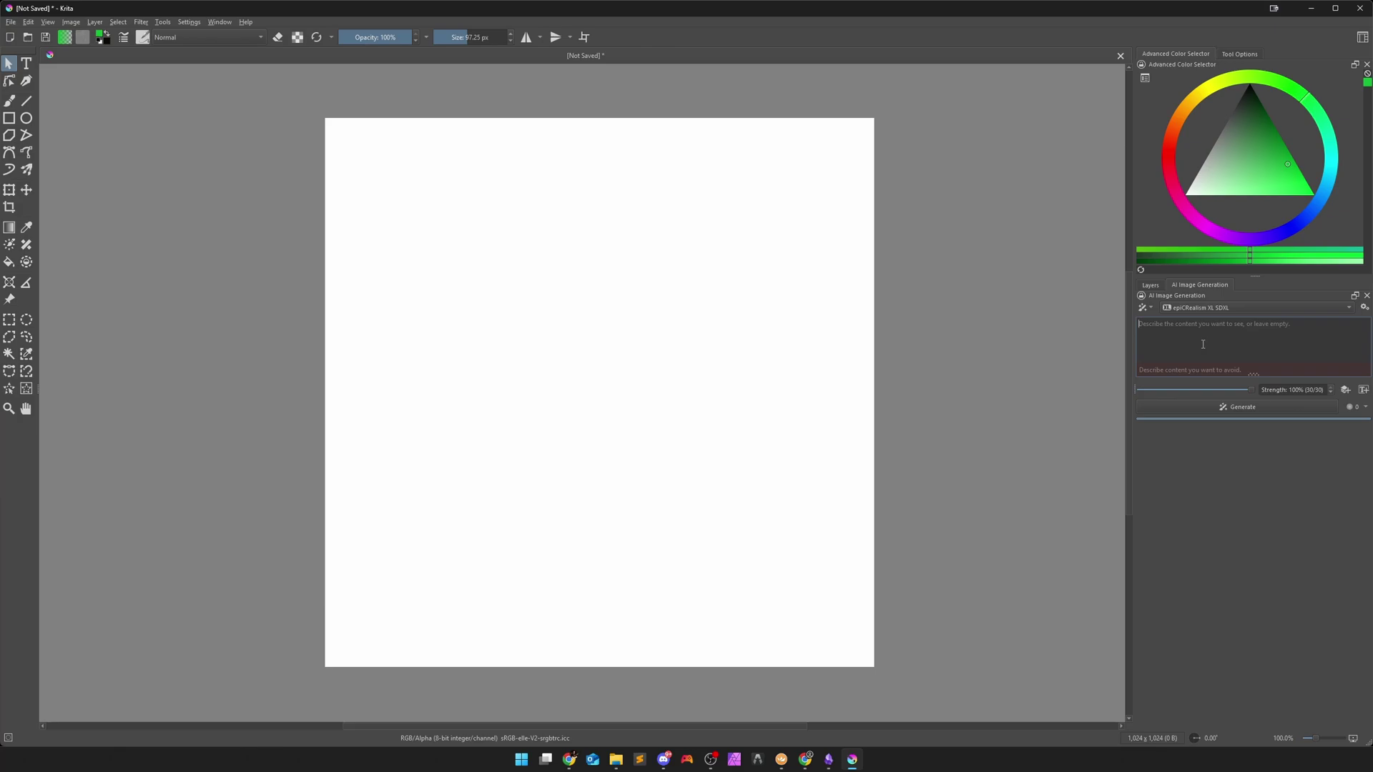
type("a w")
type("oman in a white dress walking o")
type("n the be")
type("ach at sunset")
left_click(1243, 410)
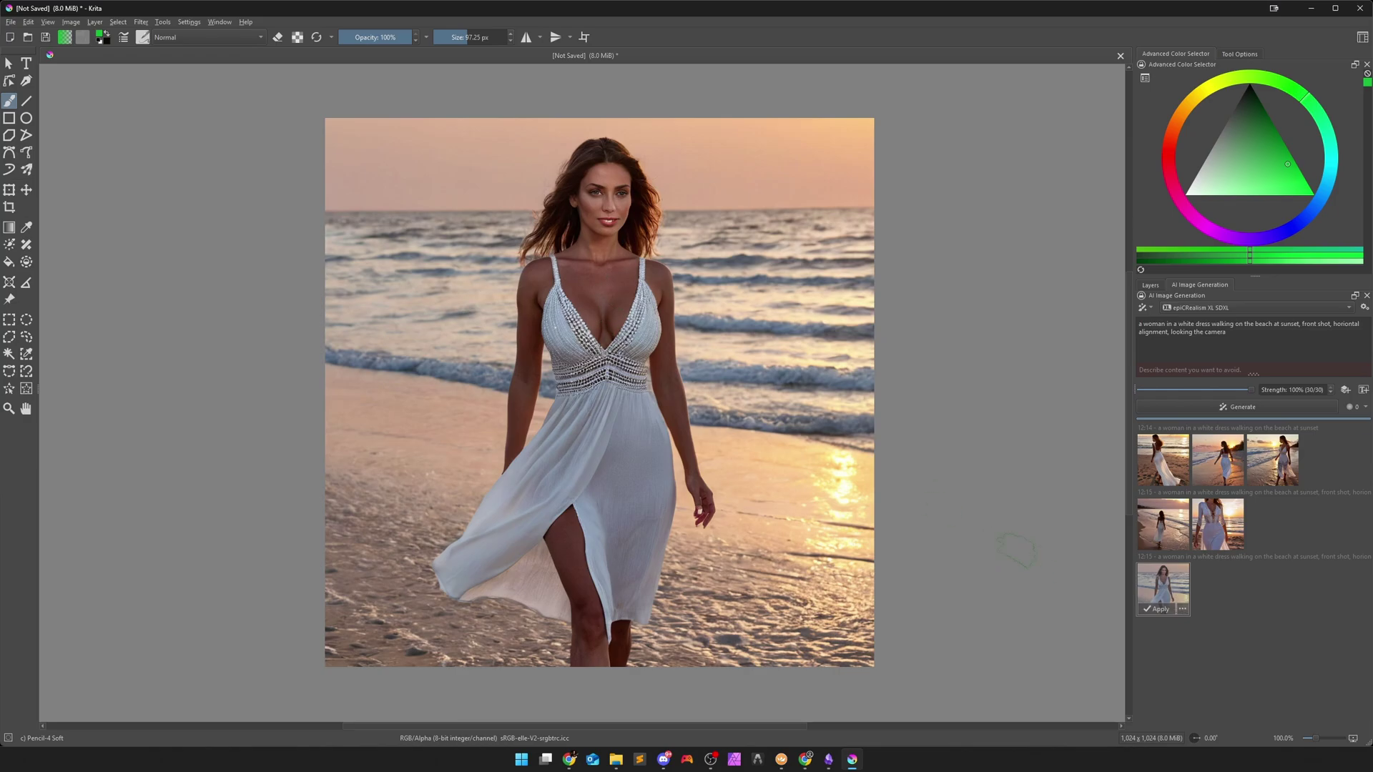
Apply the front-facing beach image to the canvas and clear the generation history
left_click(1160, 609)
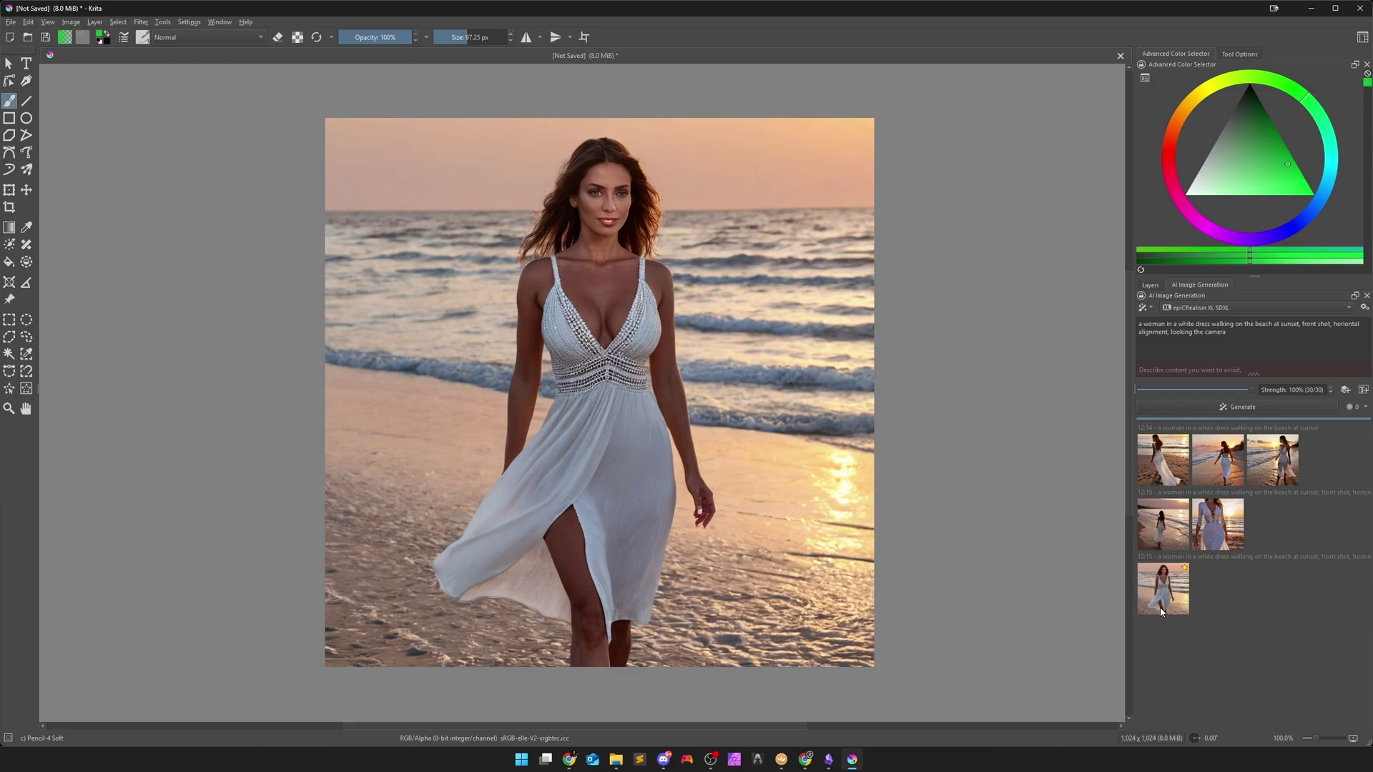
right_click(1159, 457)
left_click(1195, 547)
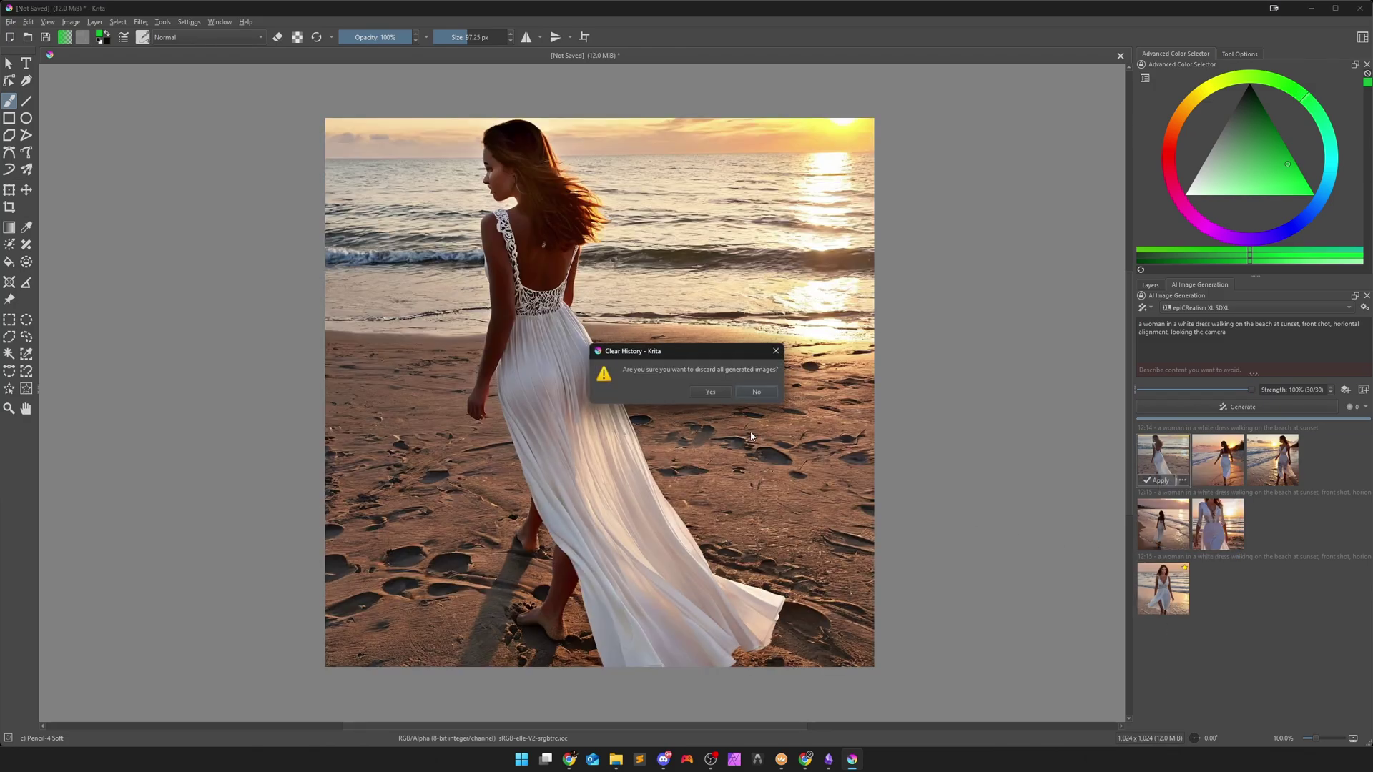
left_click(719, 395)
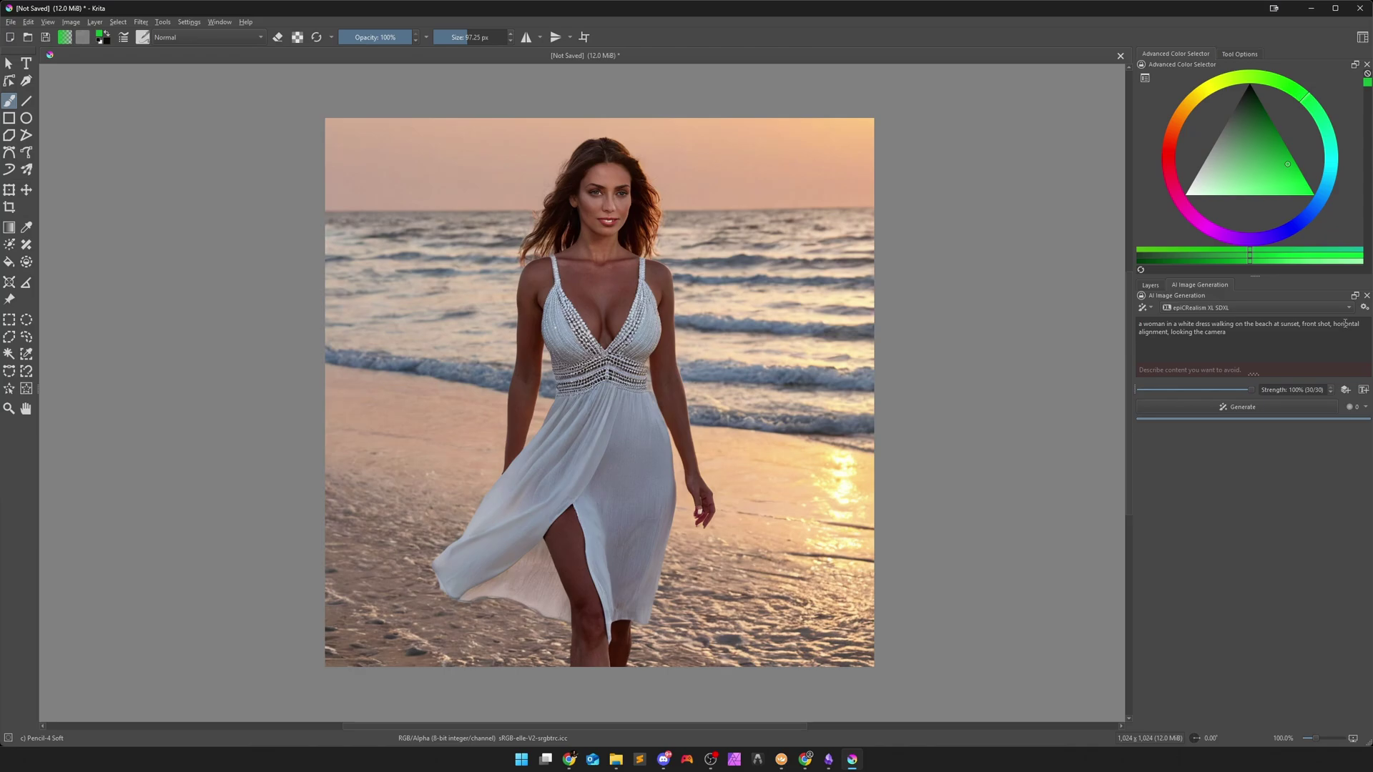
left_click(1345, 323)
Zoom in and lasso the woman's head and hair with the Freehand Selection tool
scroll(662, 527, "up", 4)
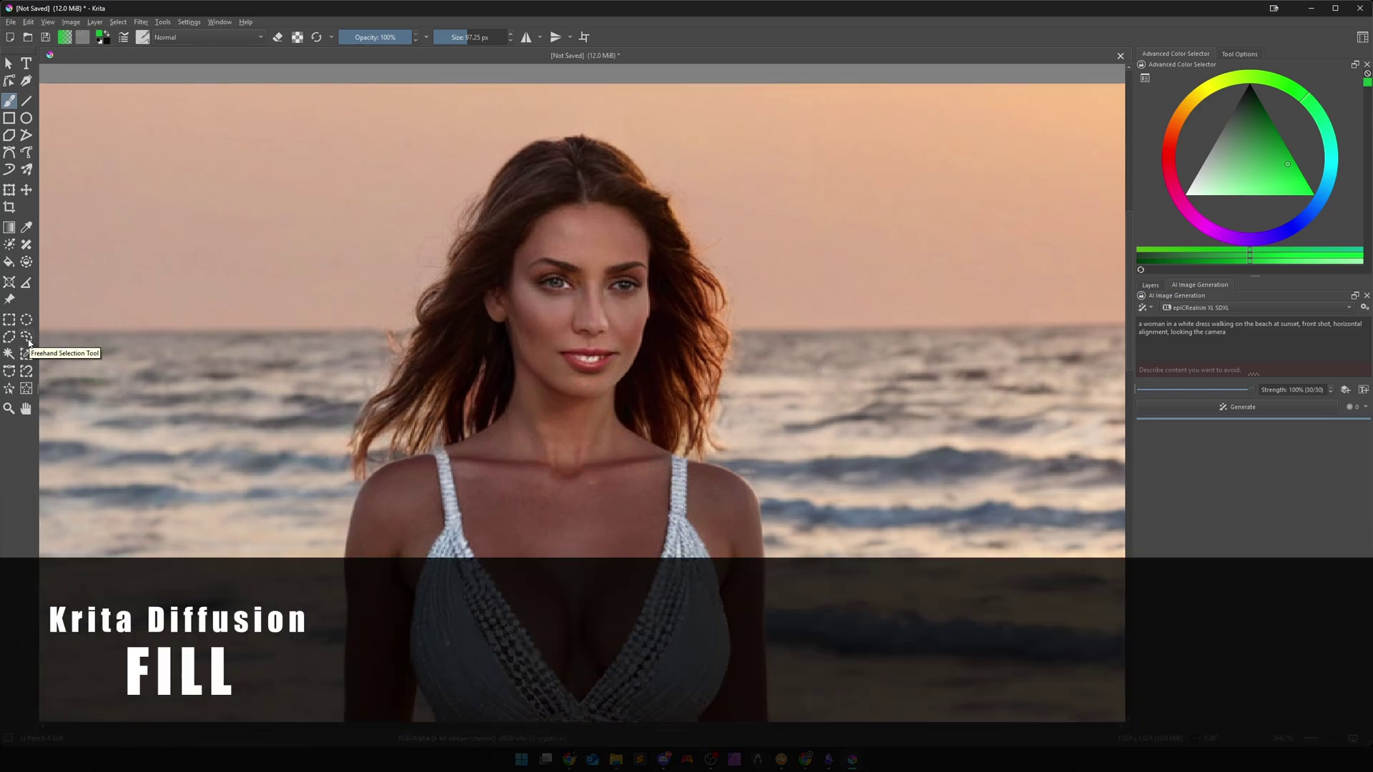
left_click(27, 339)
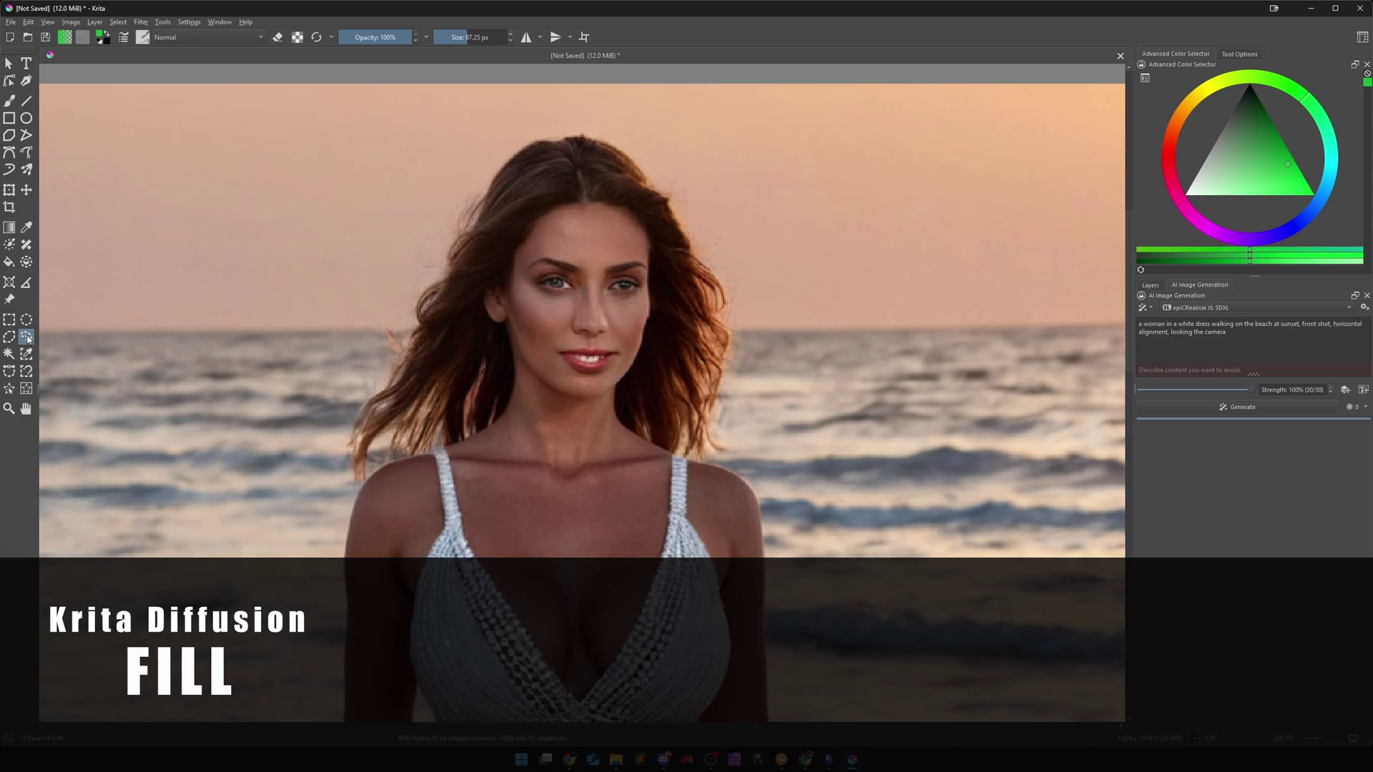
mouse_move(474, 192)
left_mouse_down()
mouse_move(378, 482)
mouse_move(652, 452)
mouse_move(736, 414)
mouse_move(729, 211)
mouse_move(593, 113)
mouse_move(494, 154)
mouse_move(473, 193)
mouse_move(529, 146)
mouse_move(647, 153)
mouse_move(722, 268)
mouse_move(729, 371)
mouse_move(715, 440)
mouse_move(544, 401)
mouse_move(350, 476)
mouse_move(345, 403)
mouse_move(383, 308)
mouse_move(500, 153)
left_mouse_up()
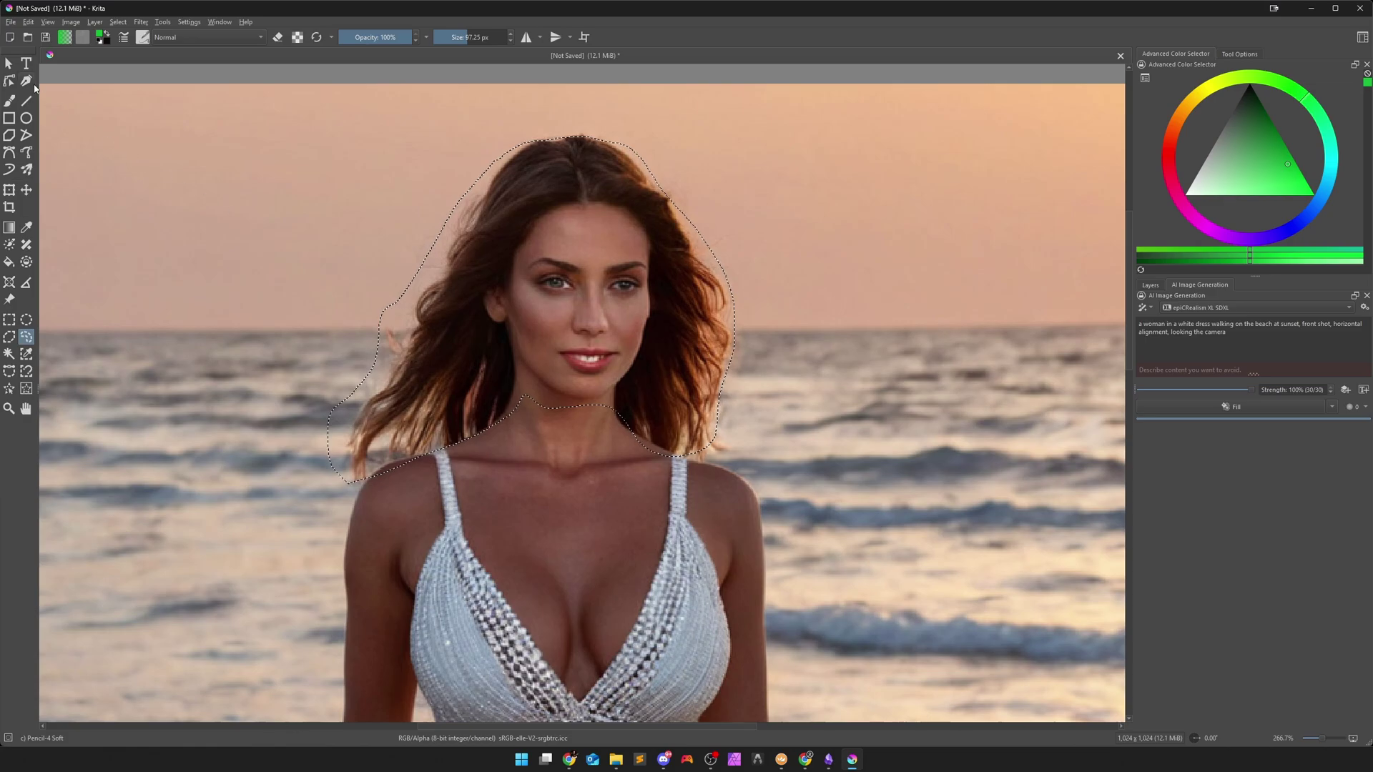
left_click(9, 63)
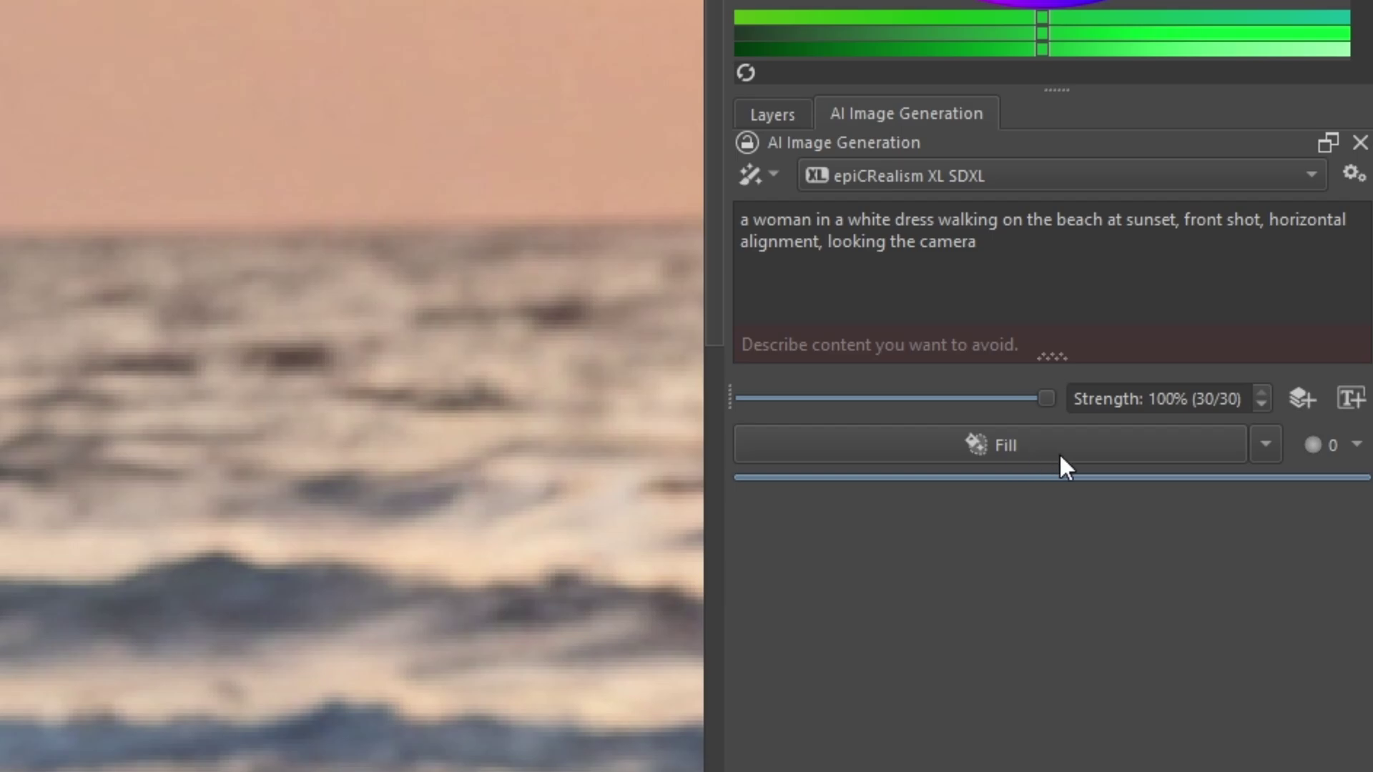
left_click(1265, 447)
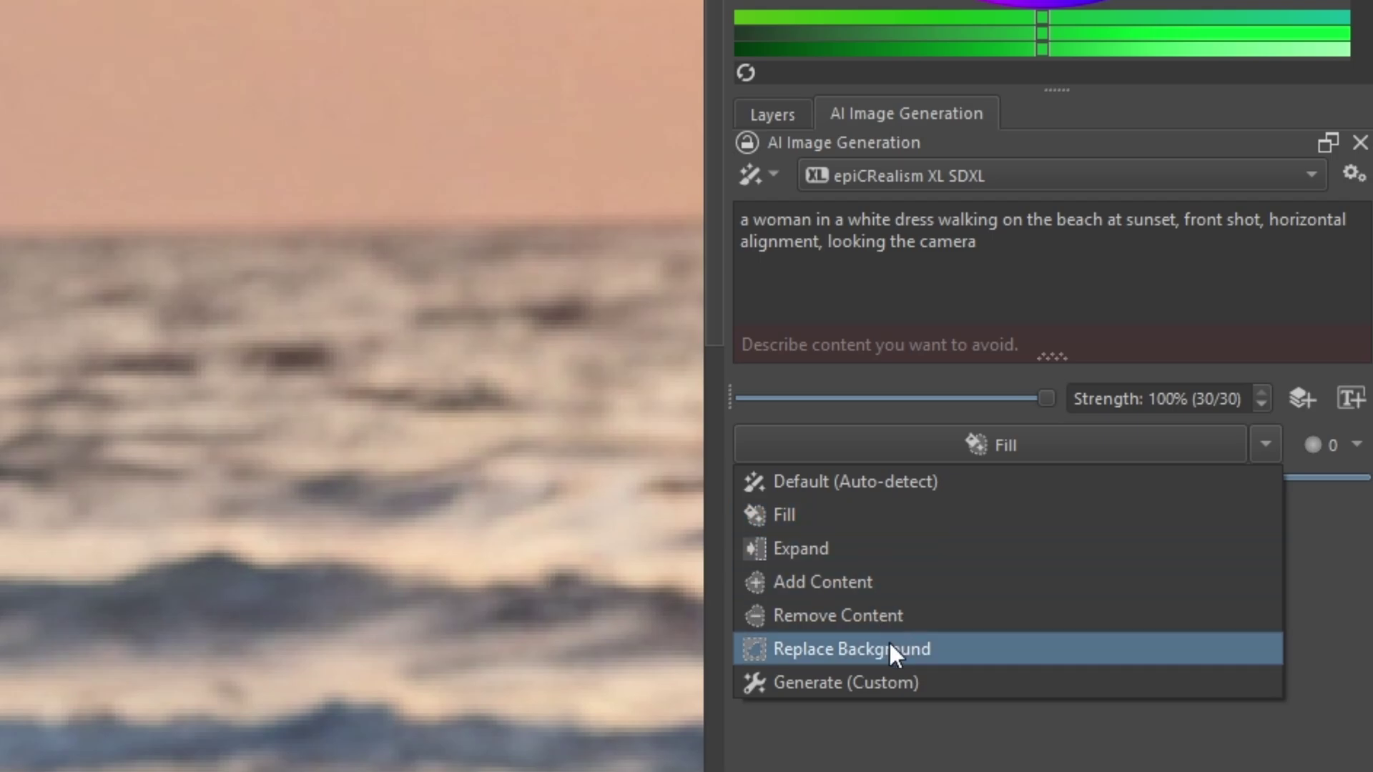
left_click(882, 683)
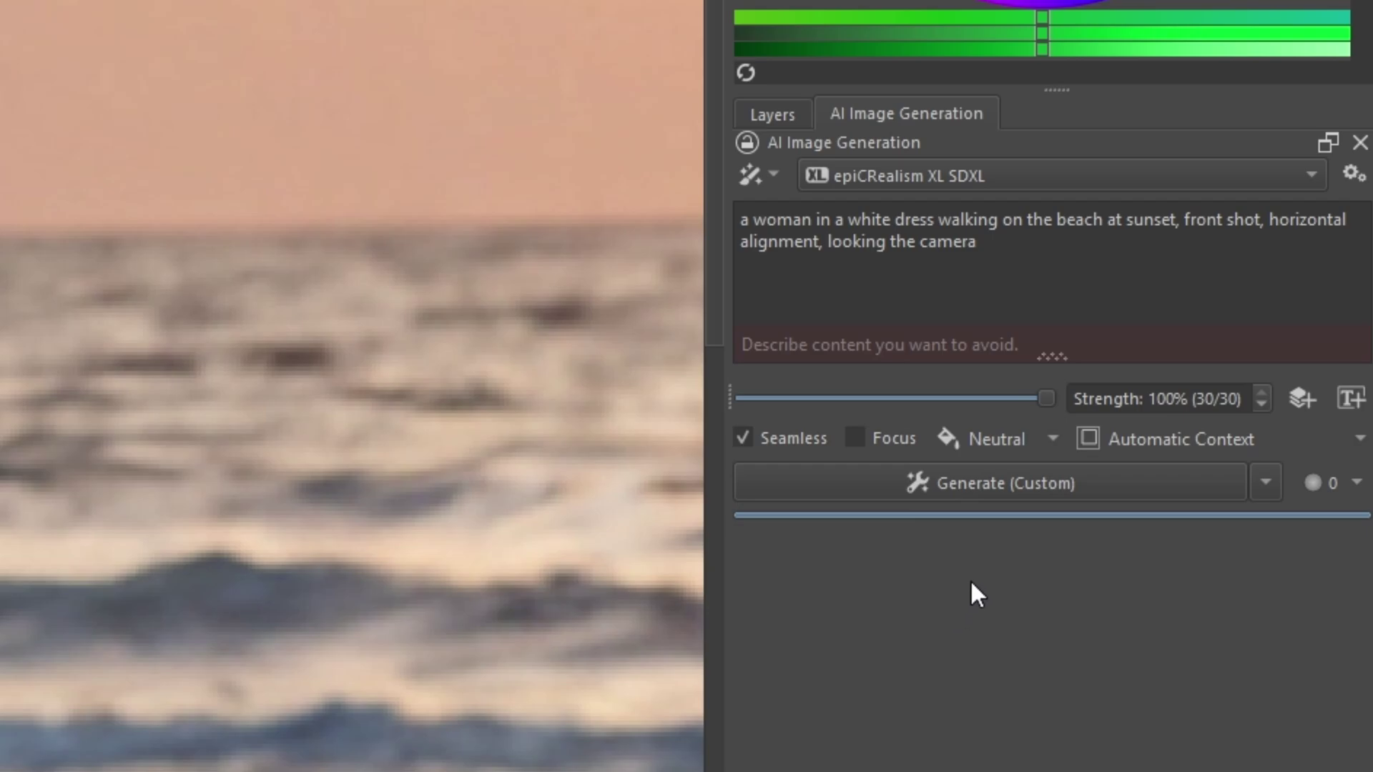
left_click(1041, 443)
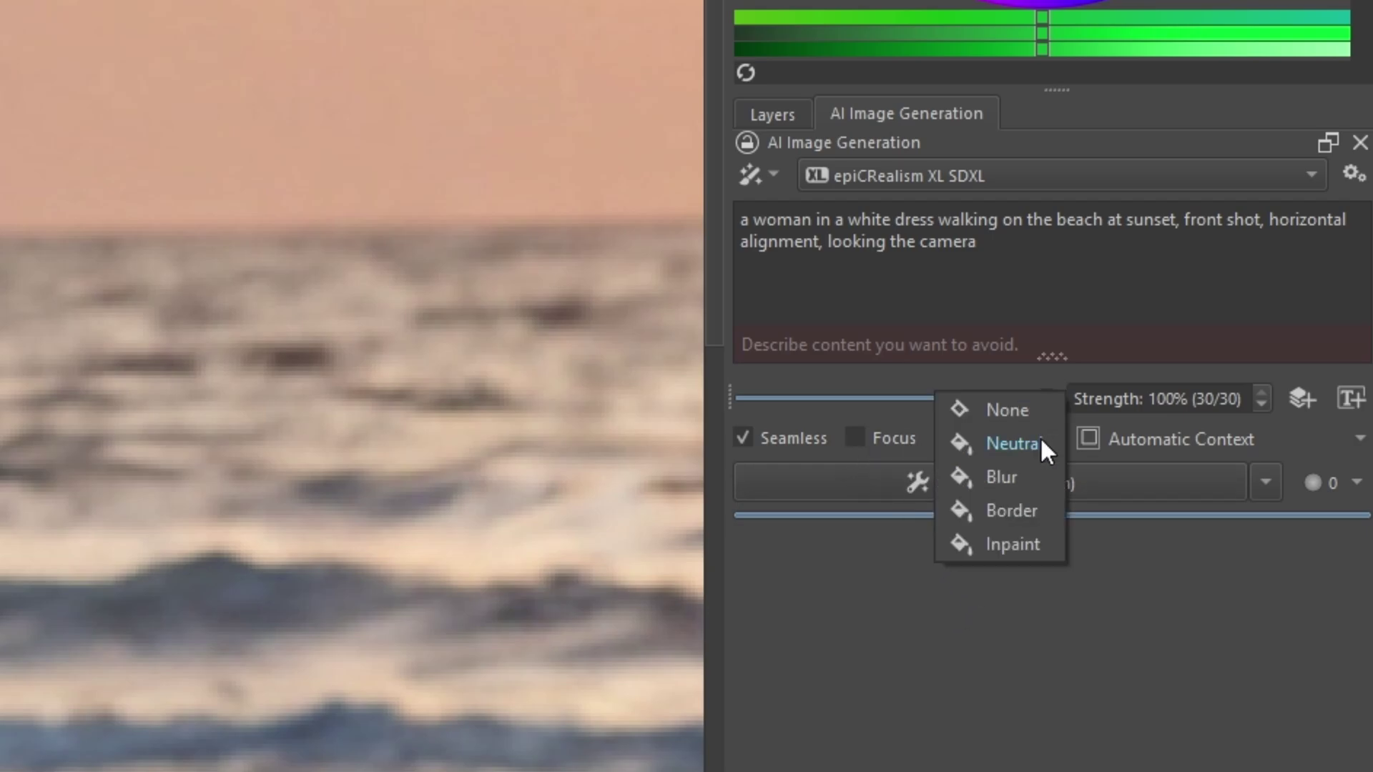
left_click(1014, 449)
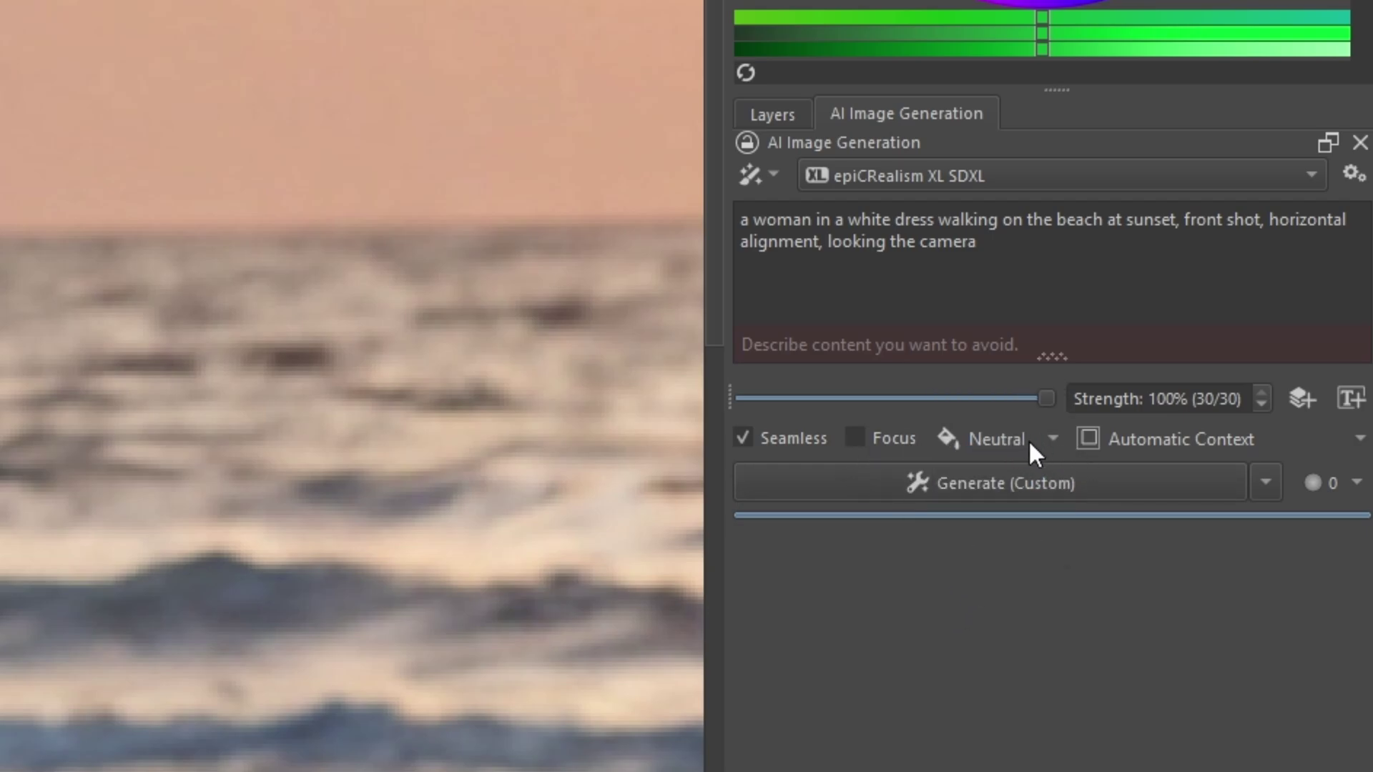
left_click(1163, 456)
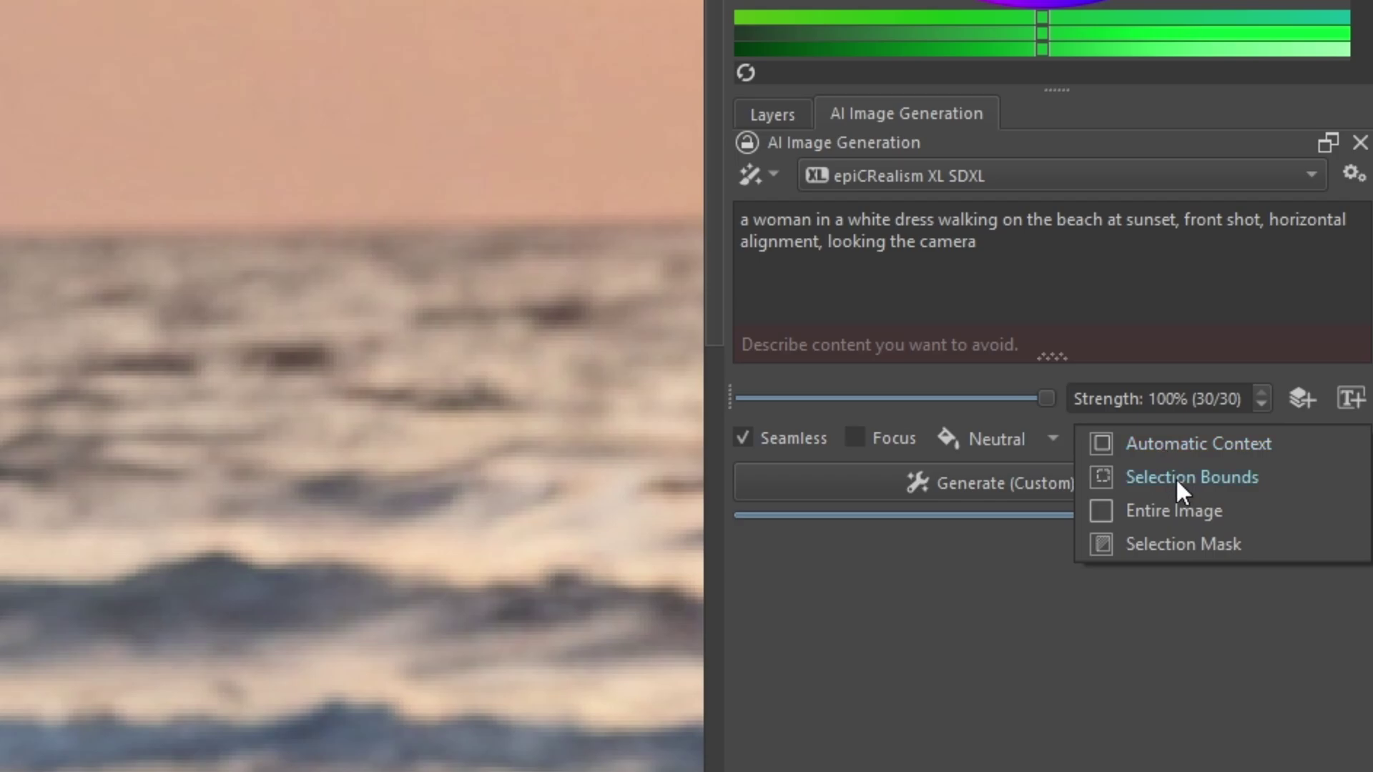
left_click(1160, 452)
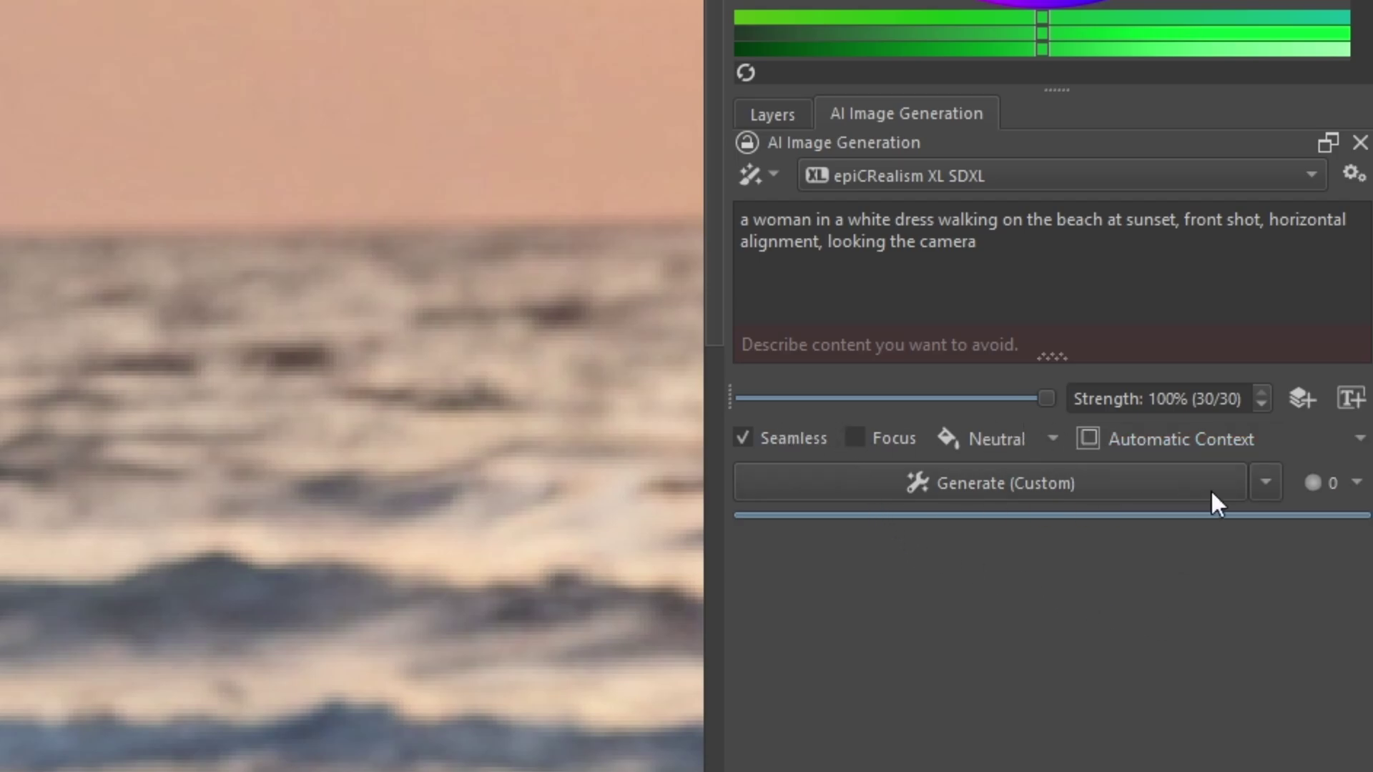
left_click(1265, 482)
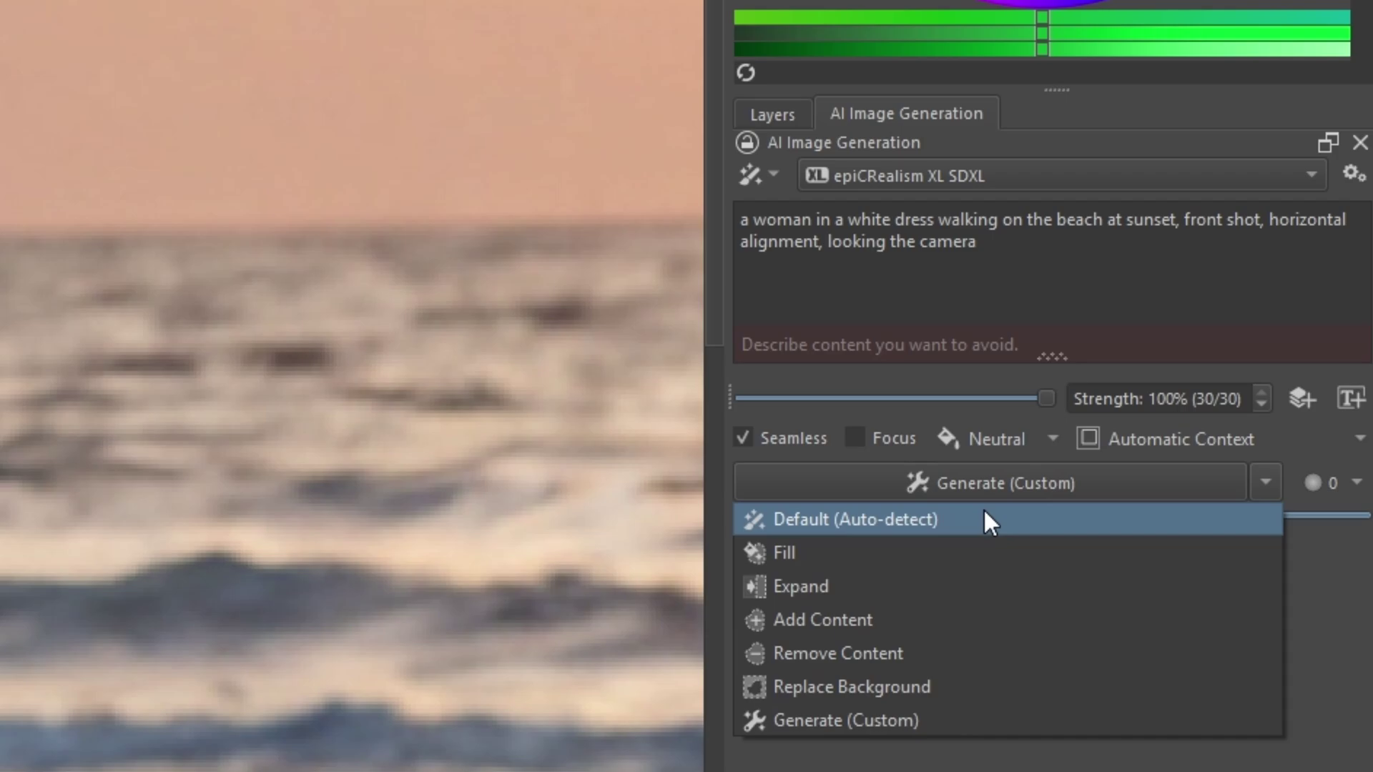
left_click(985, 512)
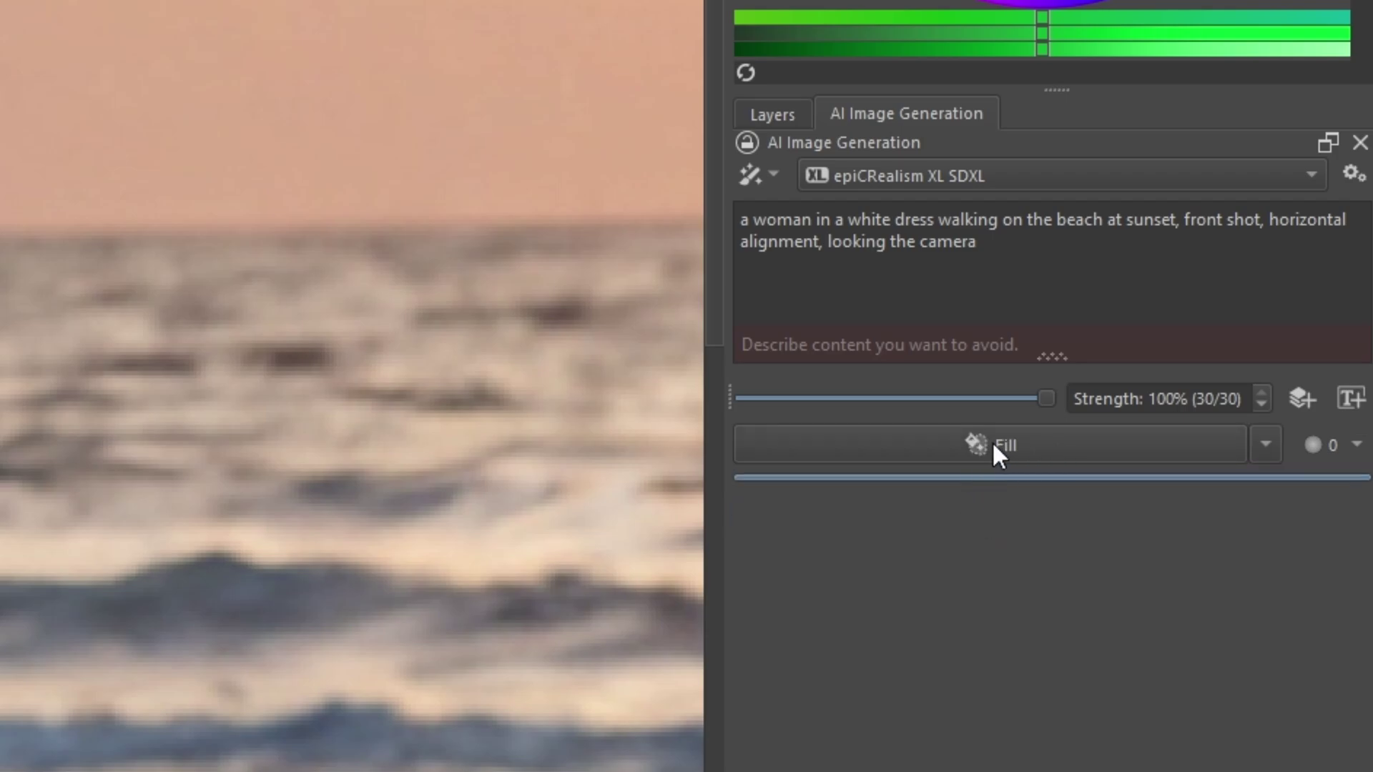
left_click(1264, 451)
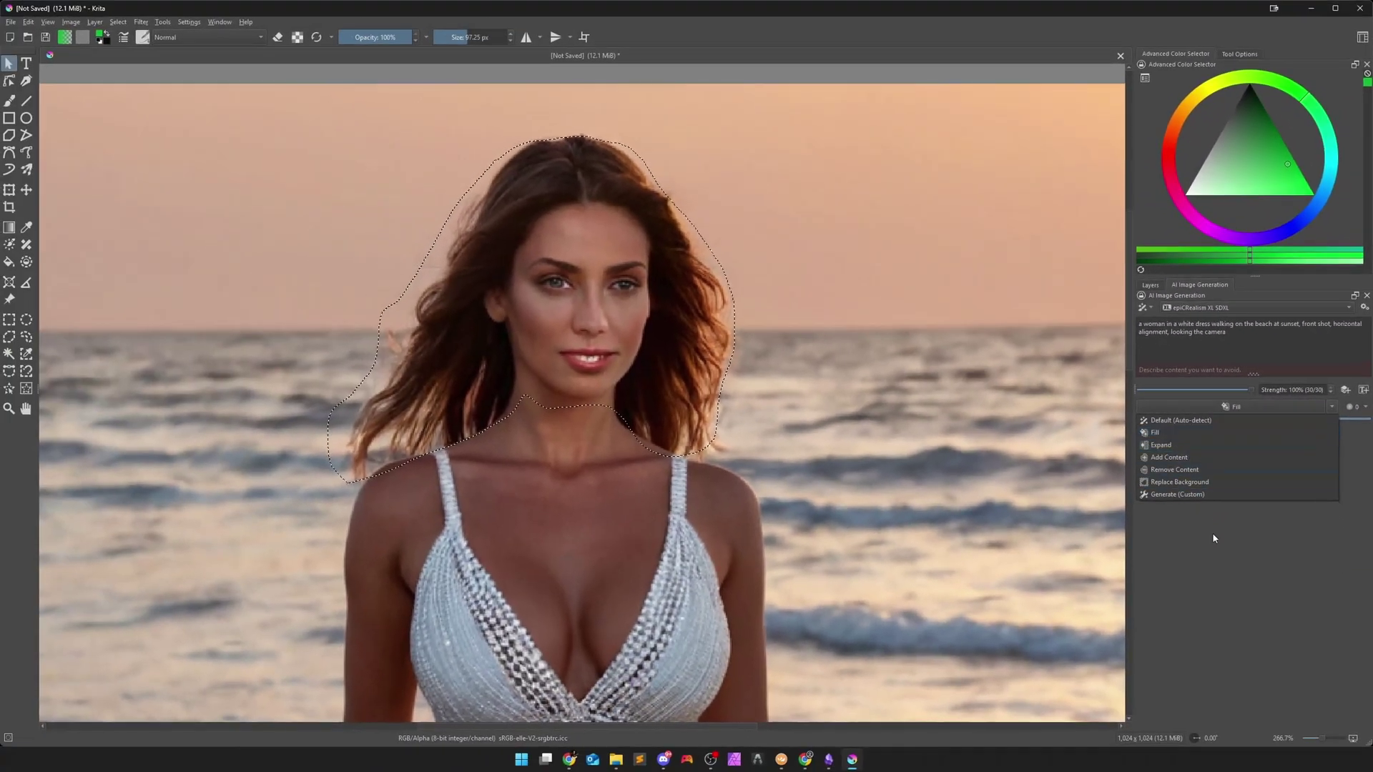
Fill the selection using the new prompt 'the face of a beautiful blonde woman'
left_click(1215, 522)
left_click(1220, 332)
key("ctrl+a")
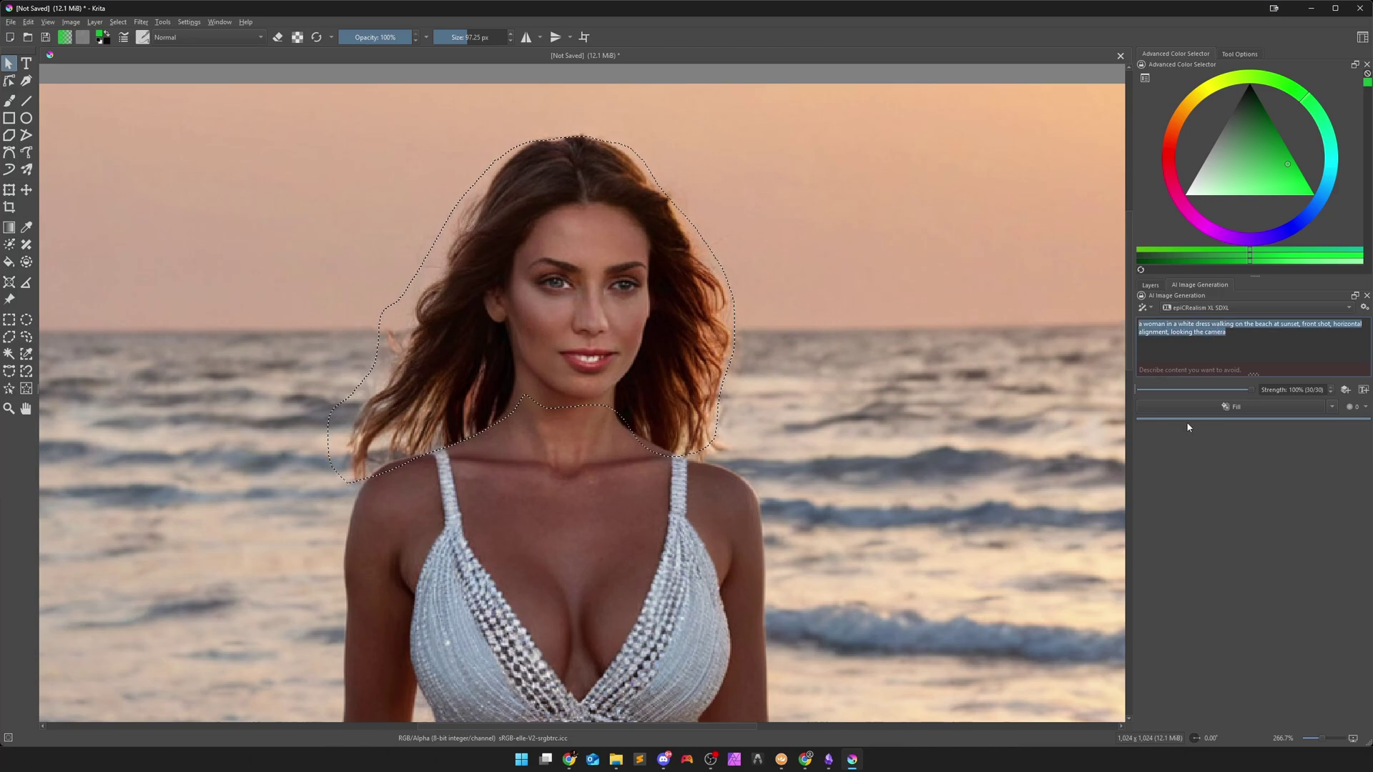
type("the face of")
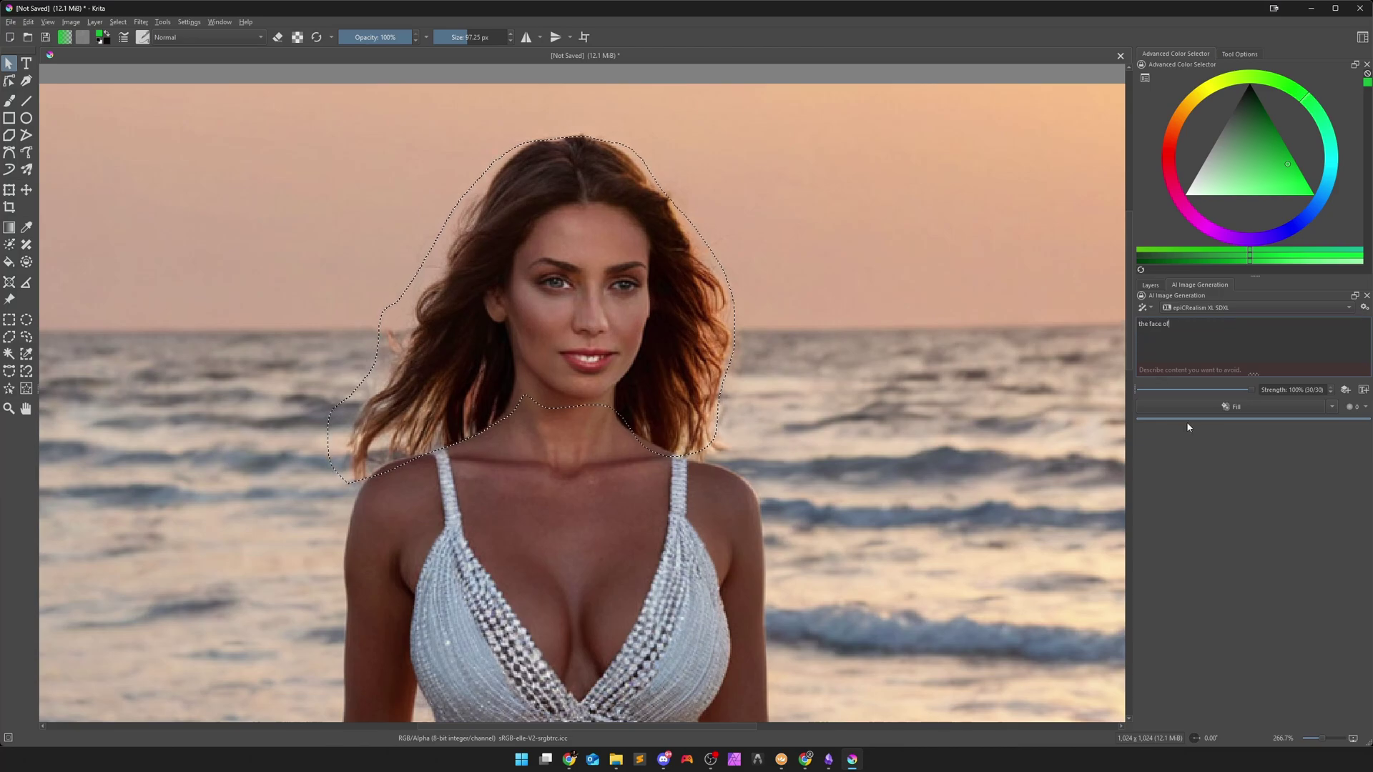
type(" a beauti")
type("ful")
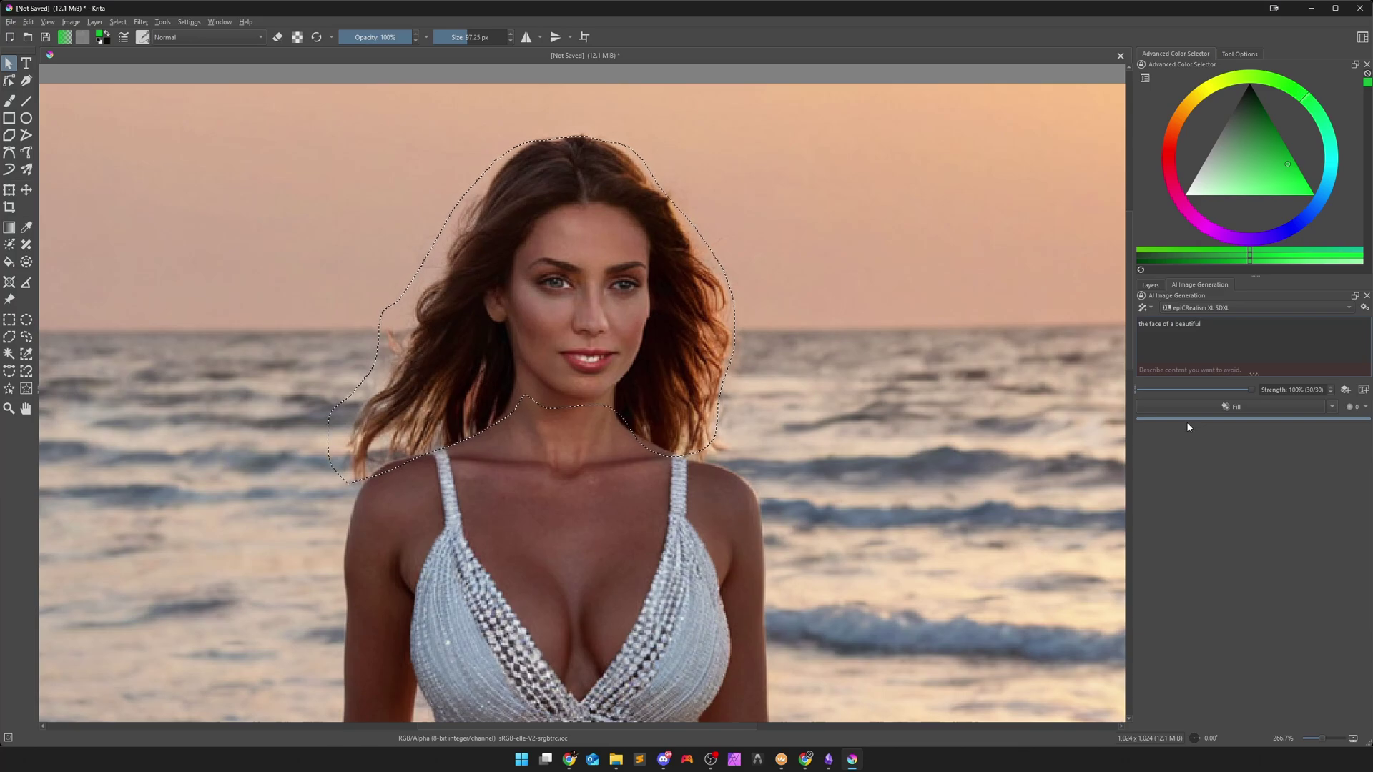
type(" blonde woman")
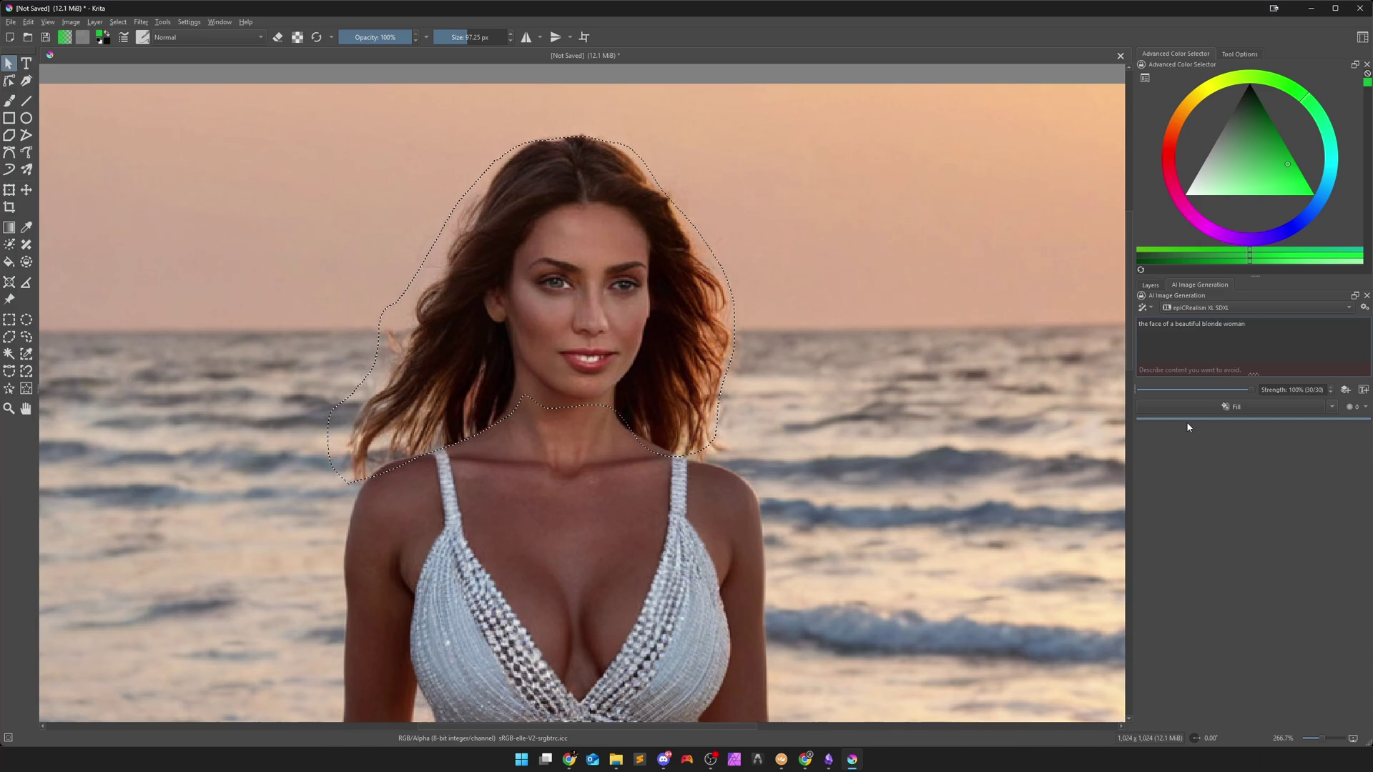
left_click(1215, 407)
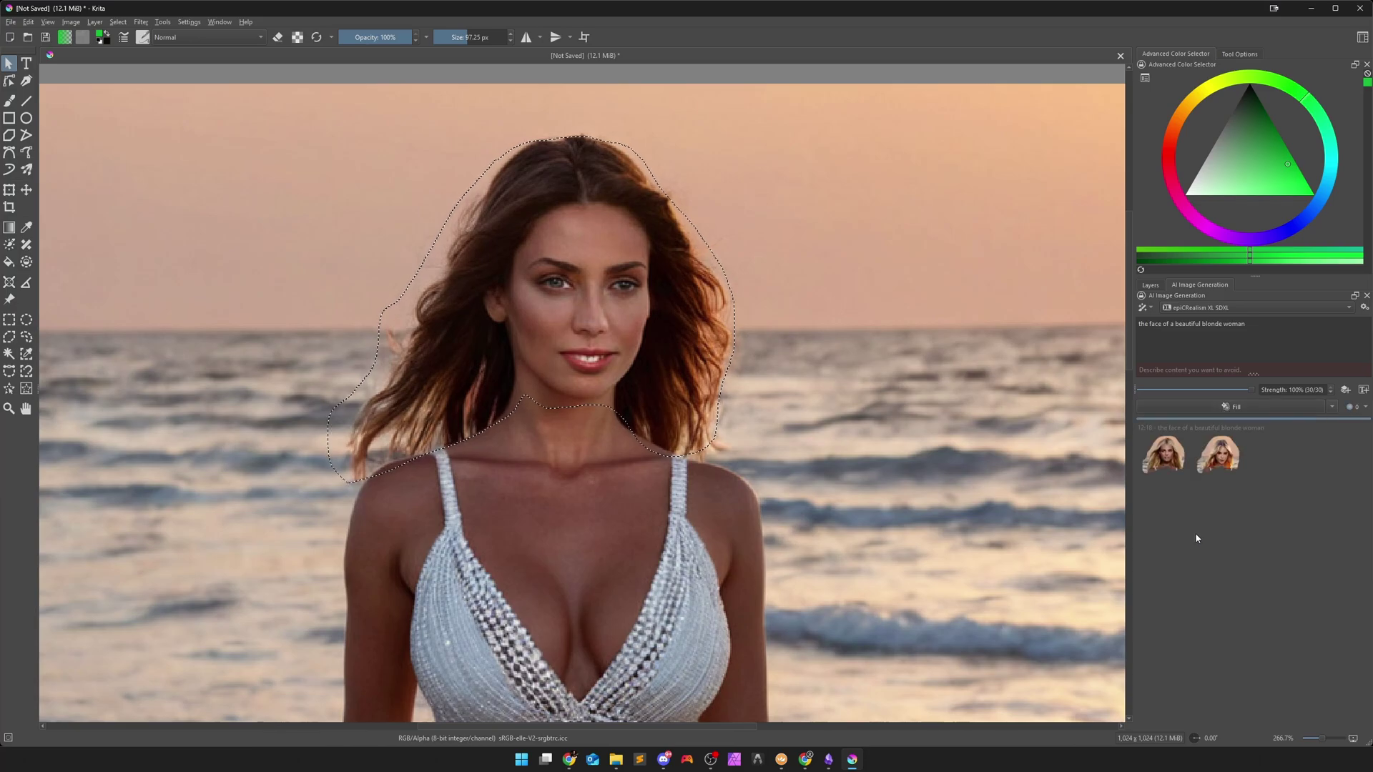
Preview the blonde face results and discard the second one
left_click(1168, 458)
left_click(1235, 461)
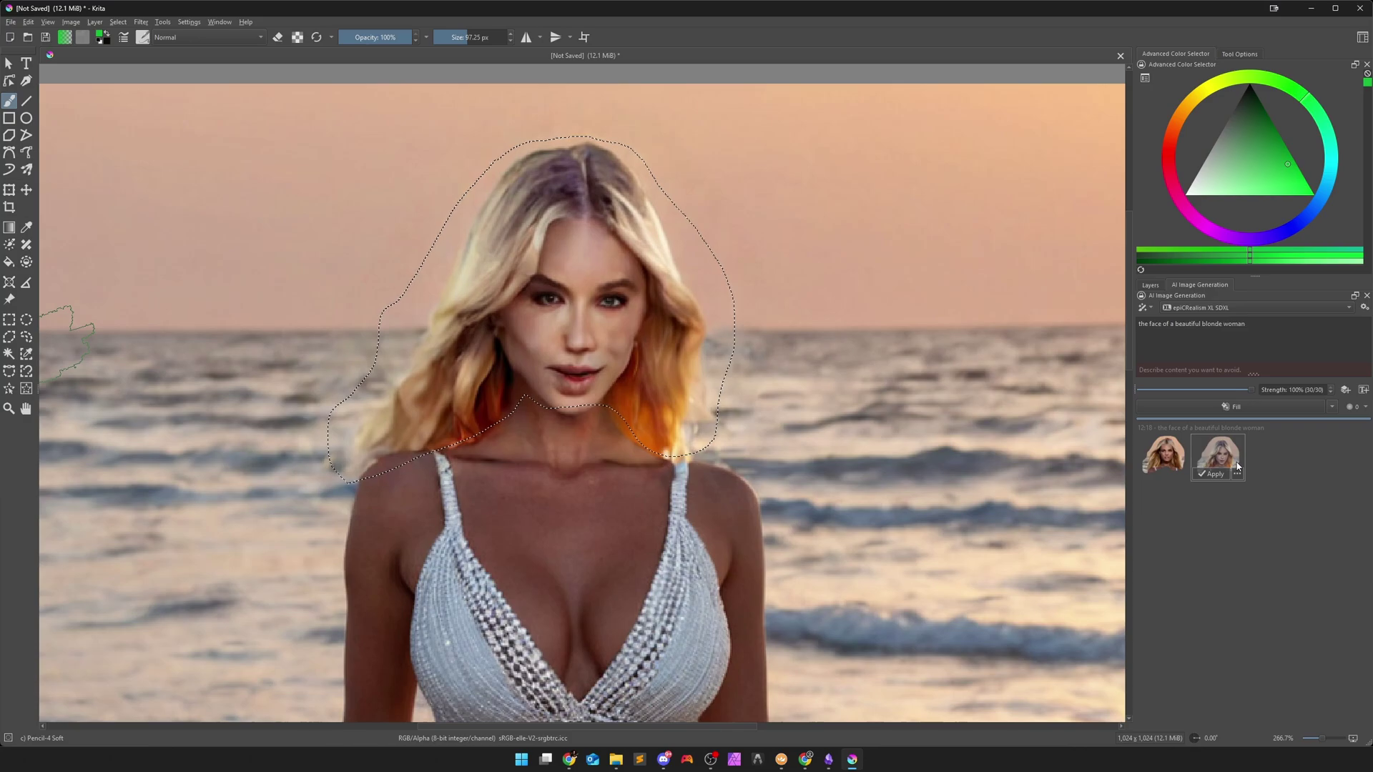
left_click(1237, 474)
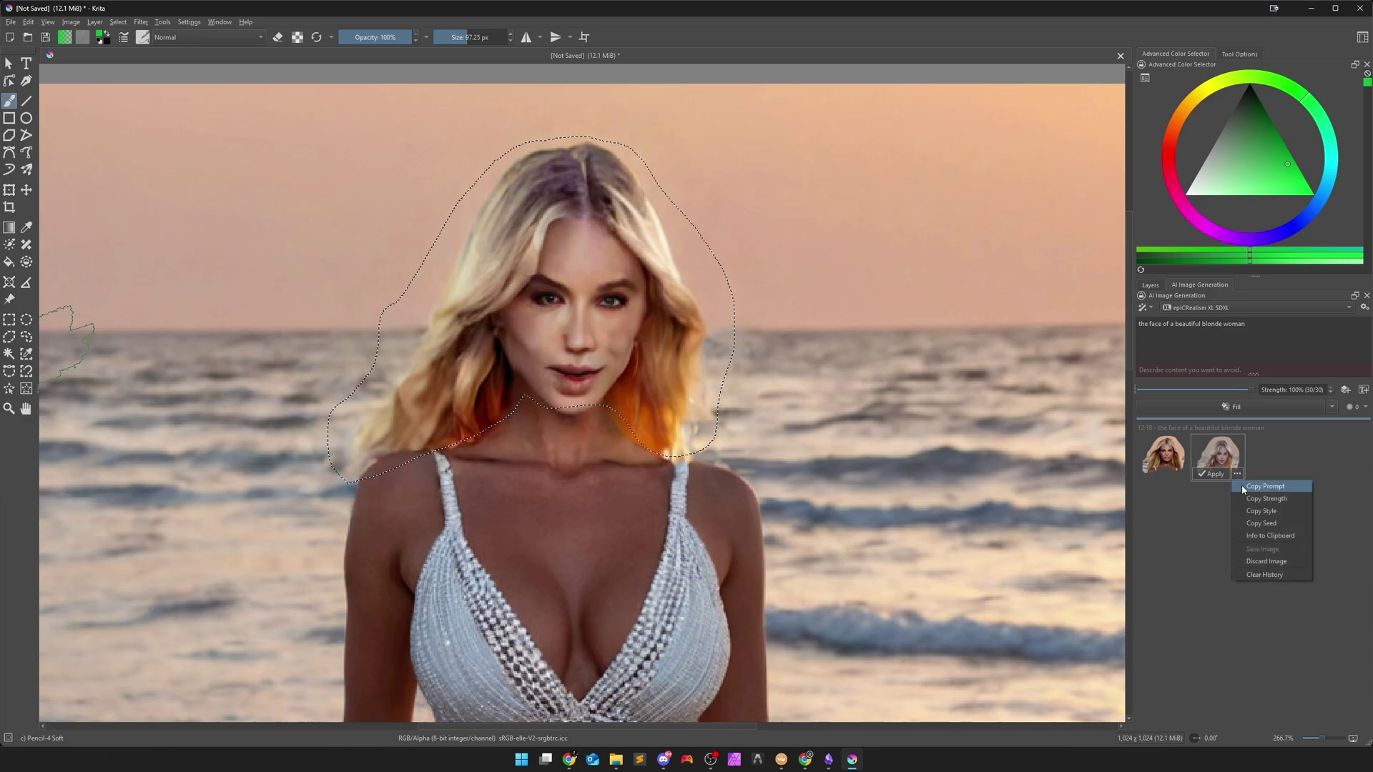
left_click(1264, 561)
left_click(1168, 456)
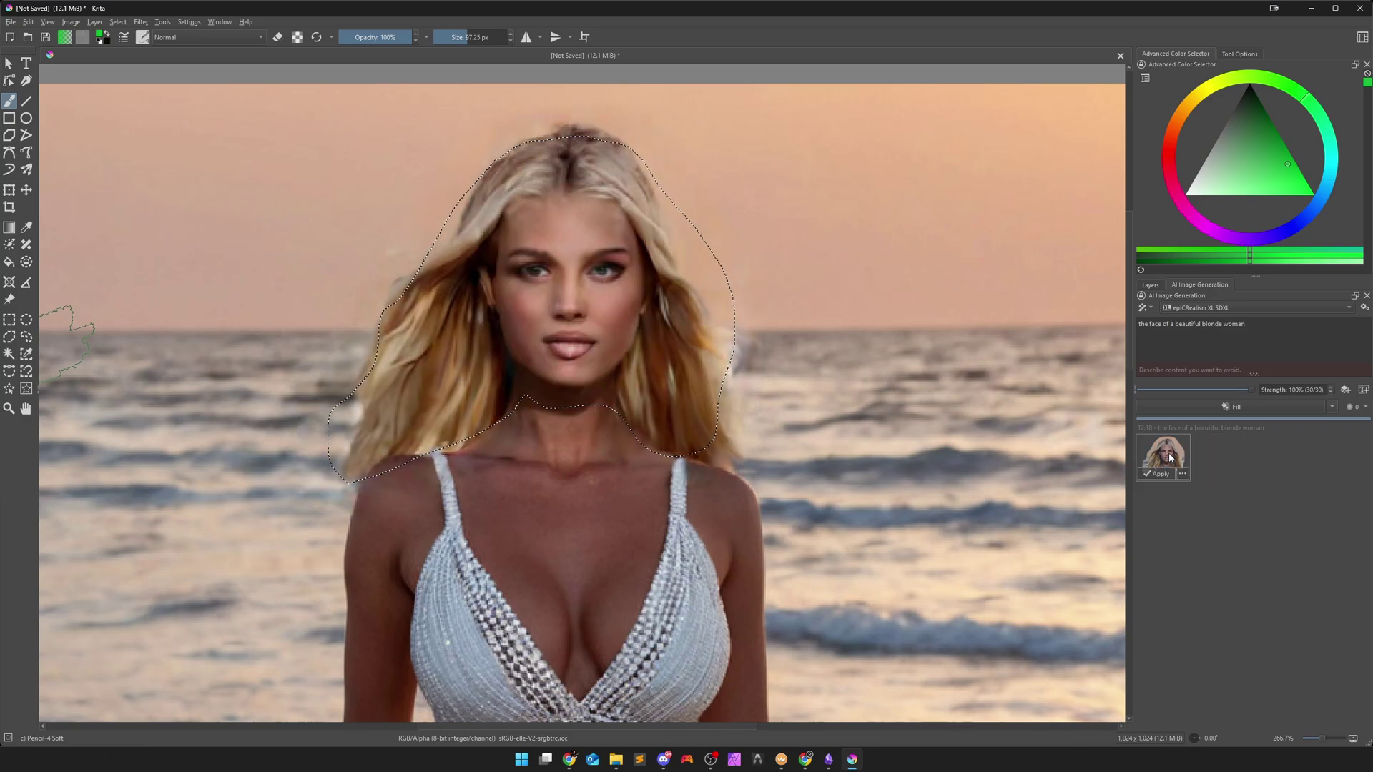
Regenerate the face with Jib Mix Realistic SDXL and apply the best result as a layer
left_click(1211, 310)
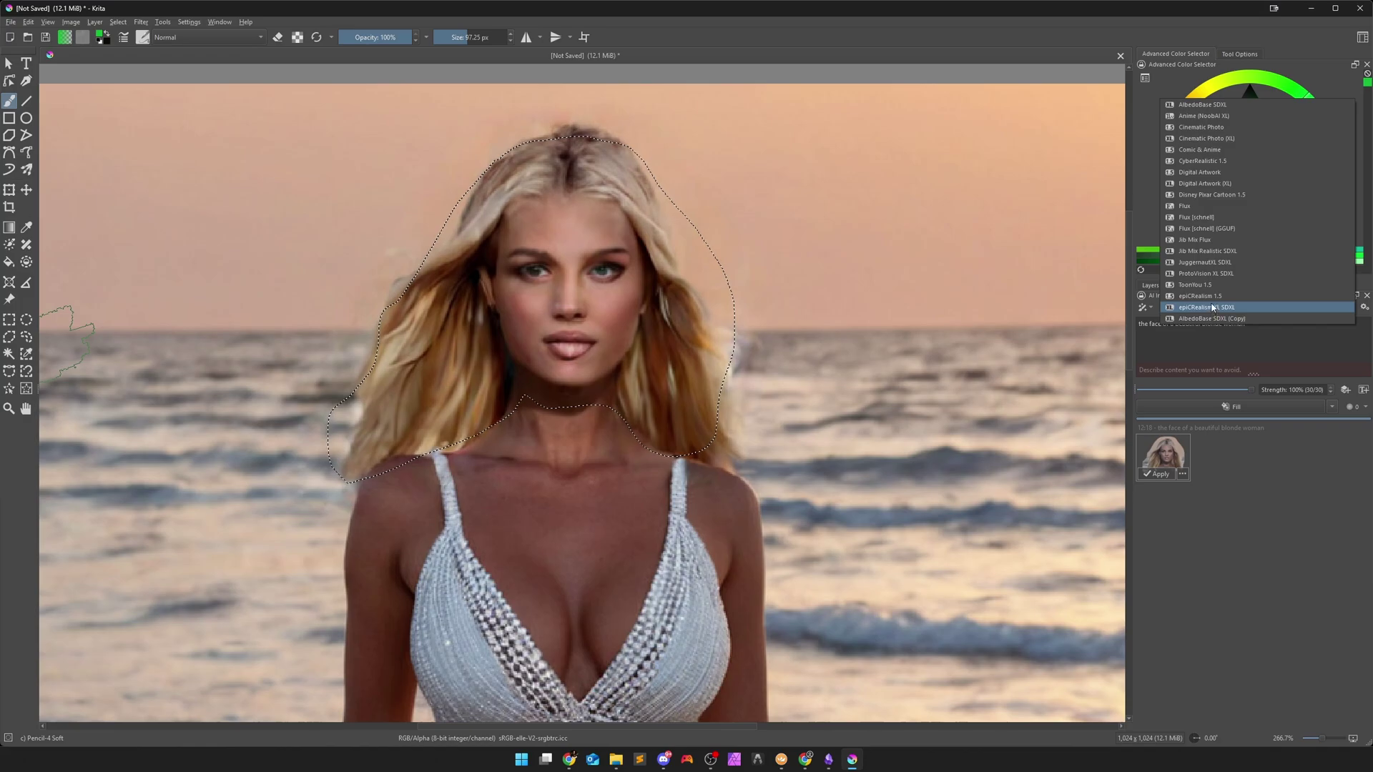
left_click(1206, 251)
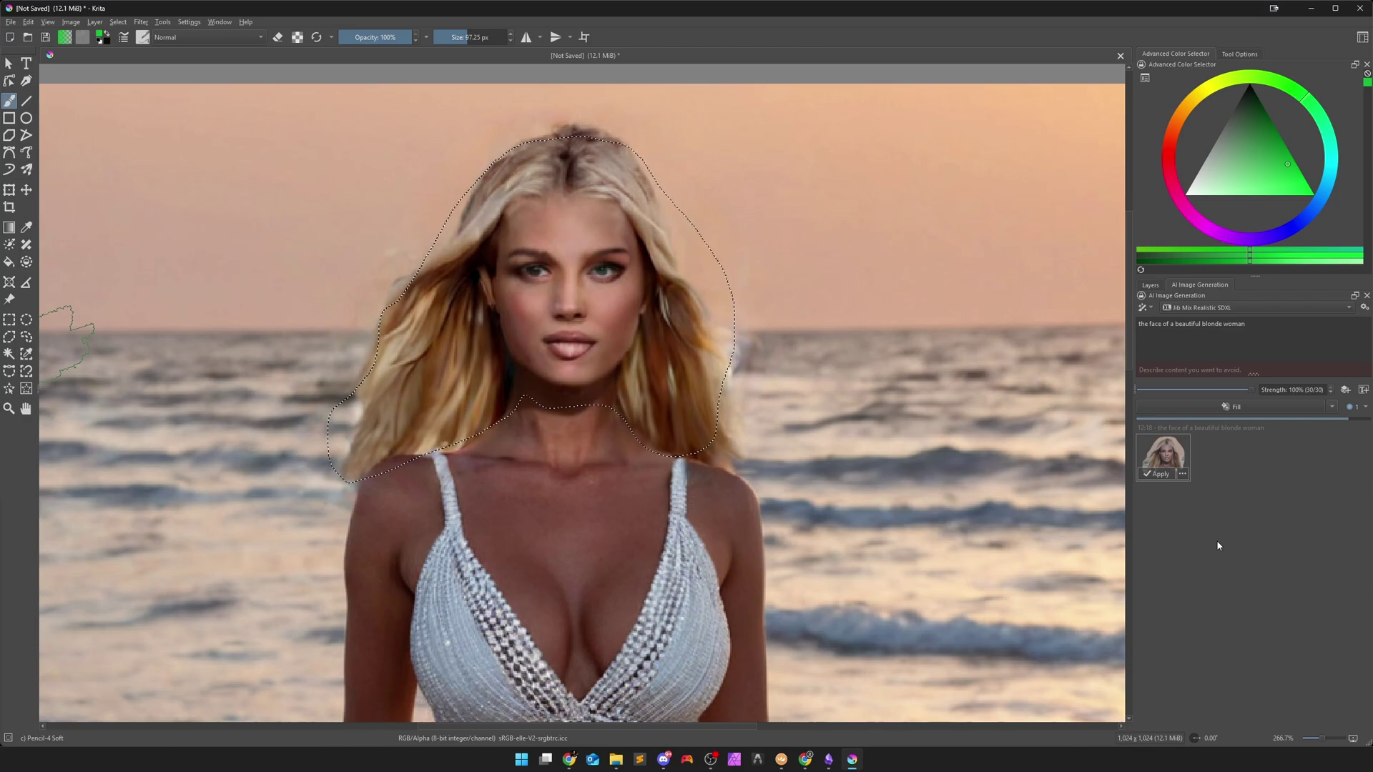
left_click(1214, 520)
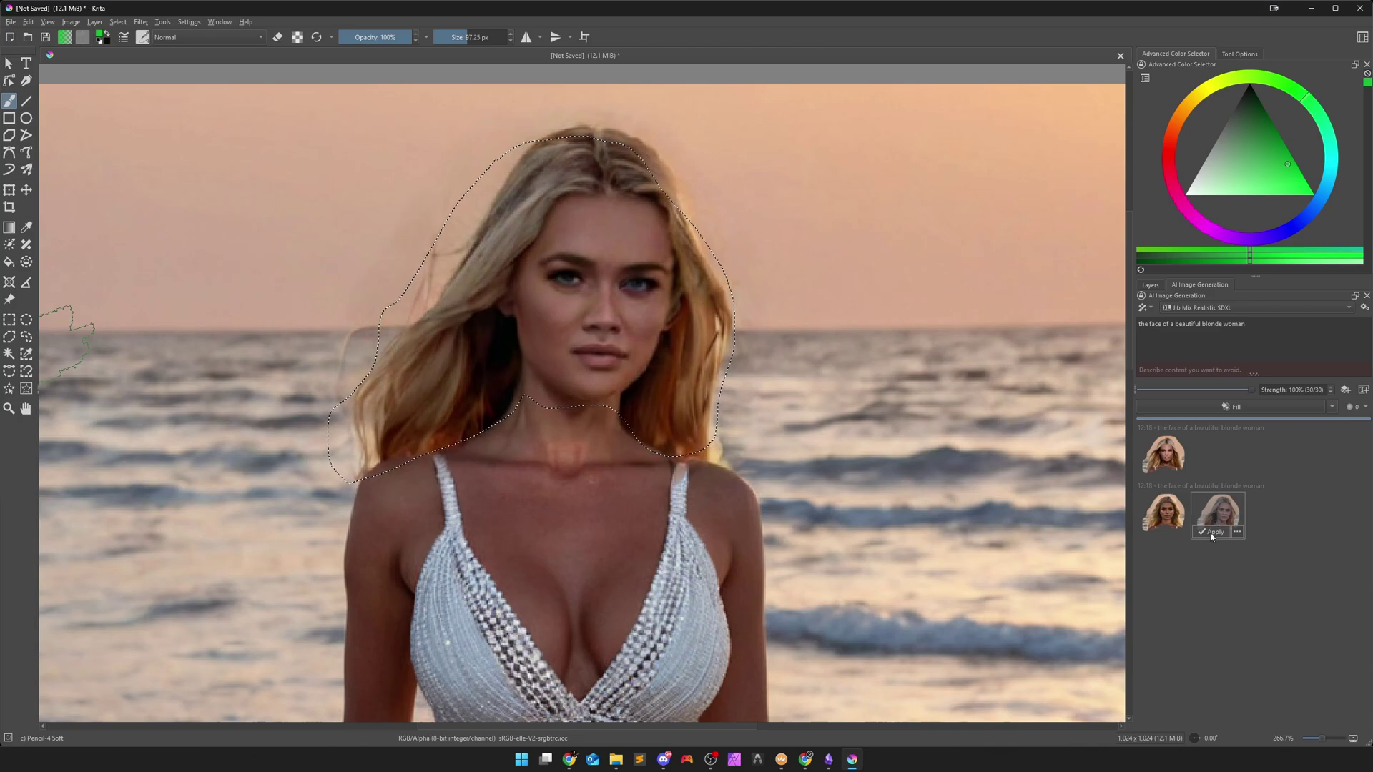
left_click(1211, 533)
left_click(1147, 284)
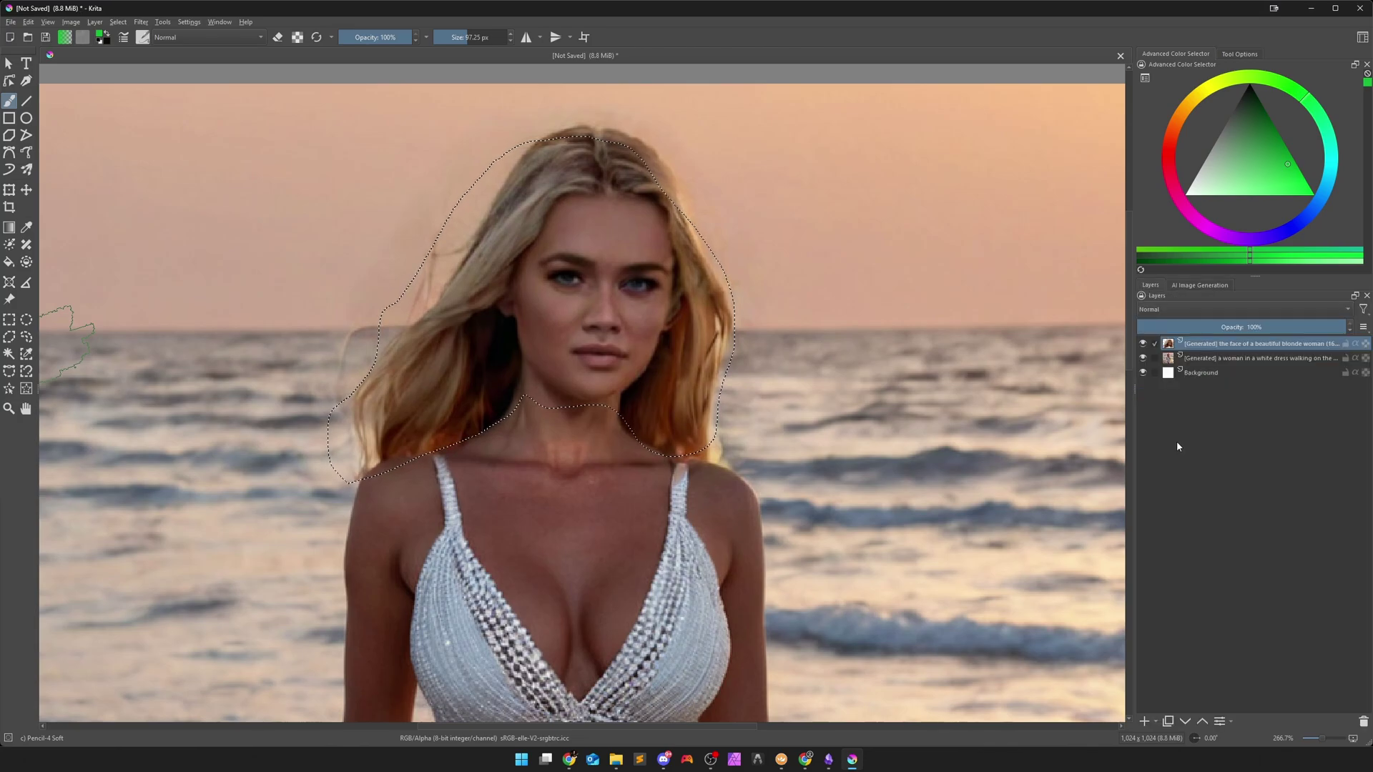
View the image at 100% and deselect the face area
key("1")
left_click_drag(898, 467, 728, 276)
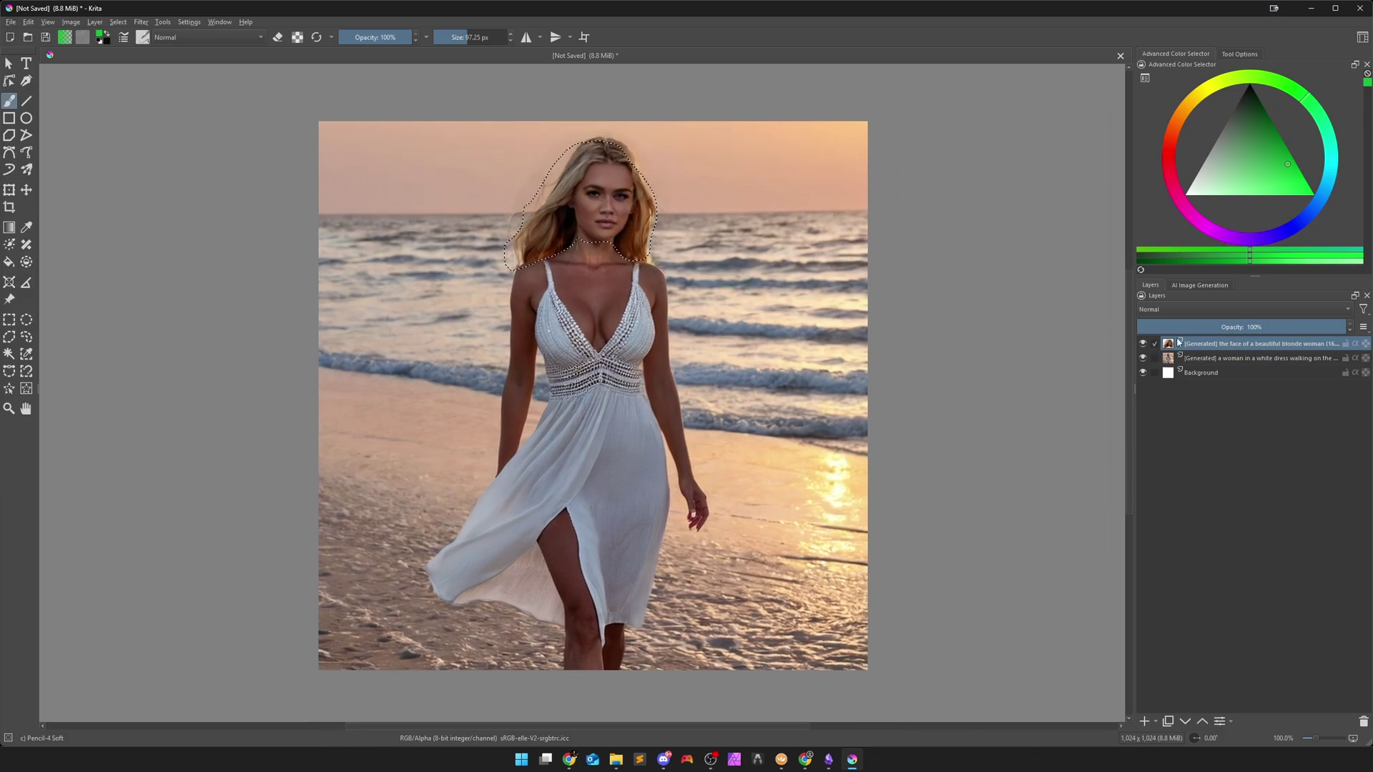
left_click(118, 22)
left_click(132, 46)
Toggle the generated face layer to compare it with the original face
left_click(1144, 345)
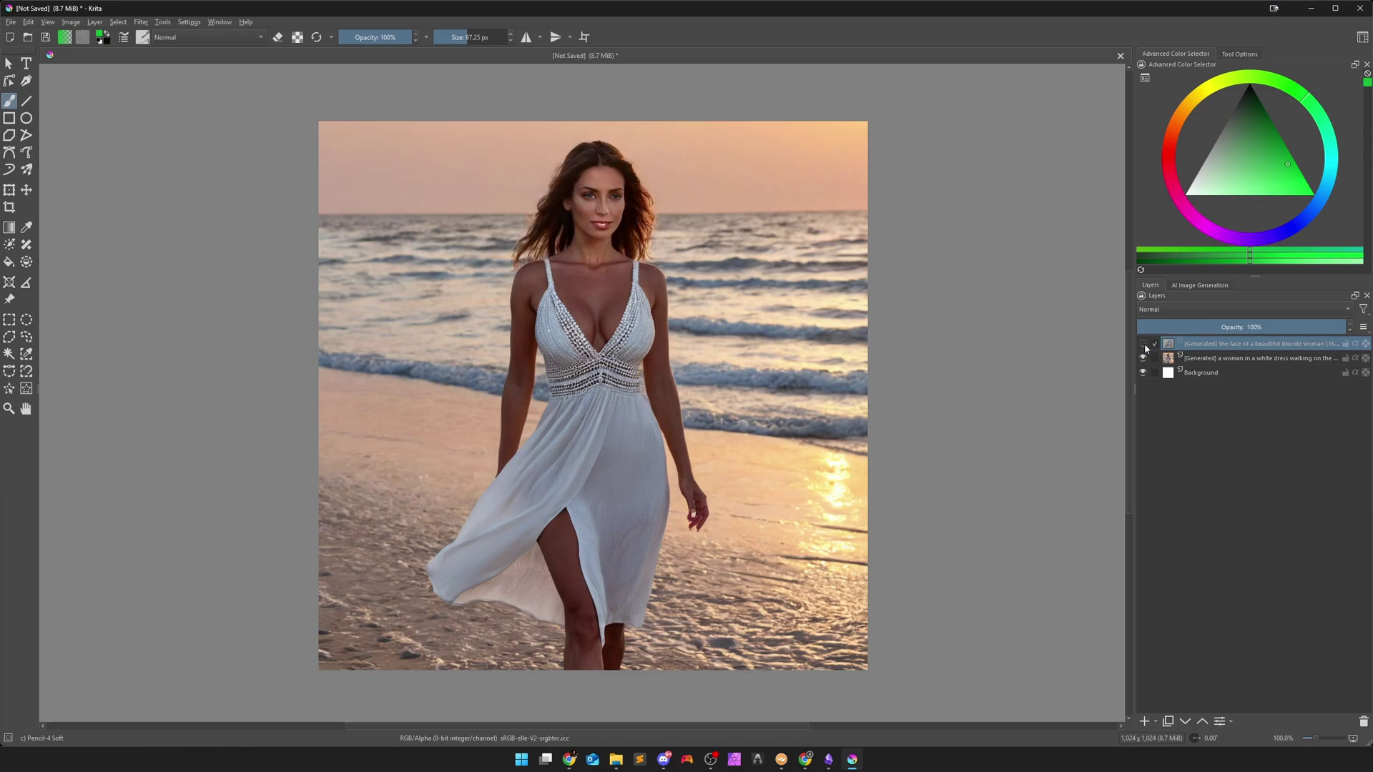
left_click(1143, 344)
left_click(1143, 344)
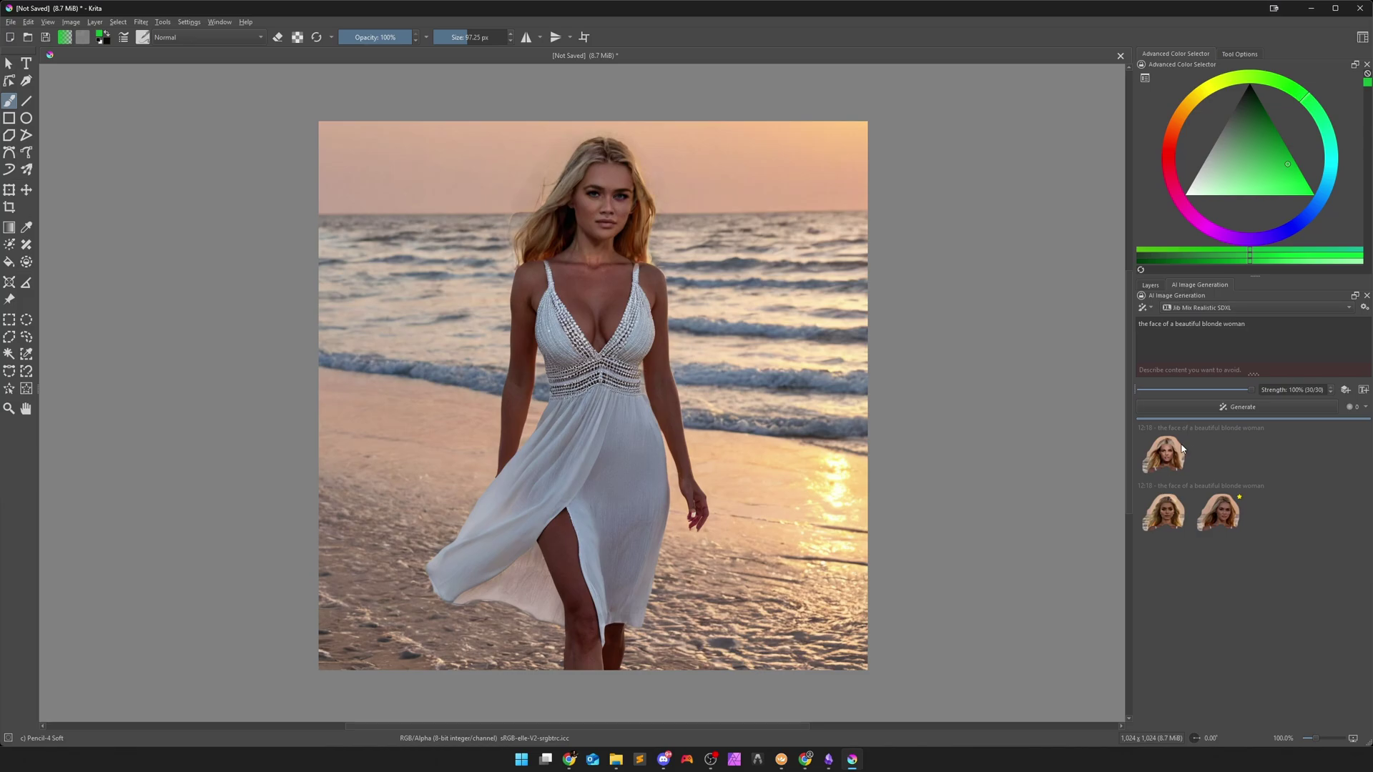
Lasso the upper-right sea and sky with the Freehand Selection tool
left_click_drag(749, 370, 689, 481)
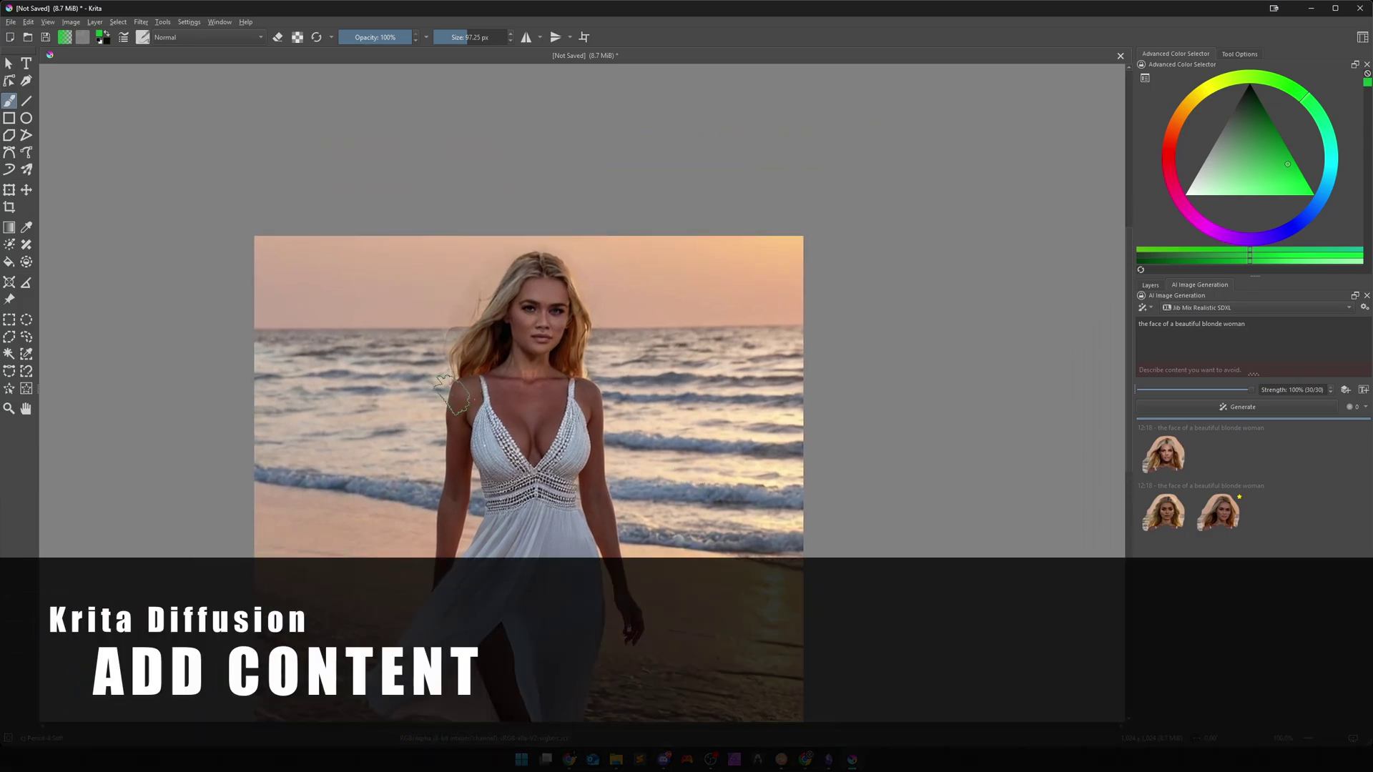
scroll(643, 371, "up", 2)
scroll(632, 348, "up", 3)
left_click_drag(632, 348, 579, 383)
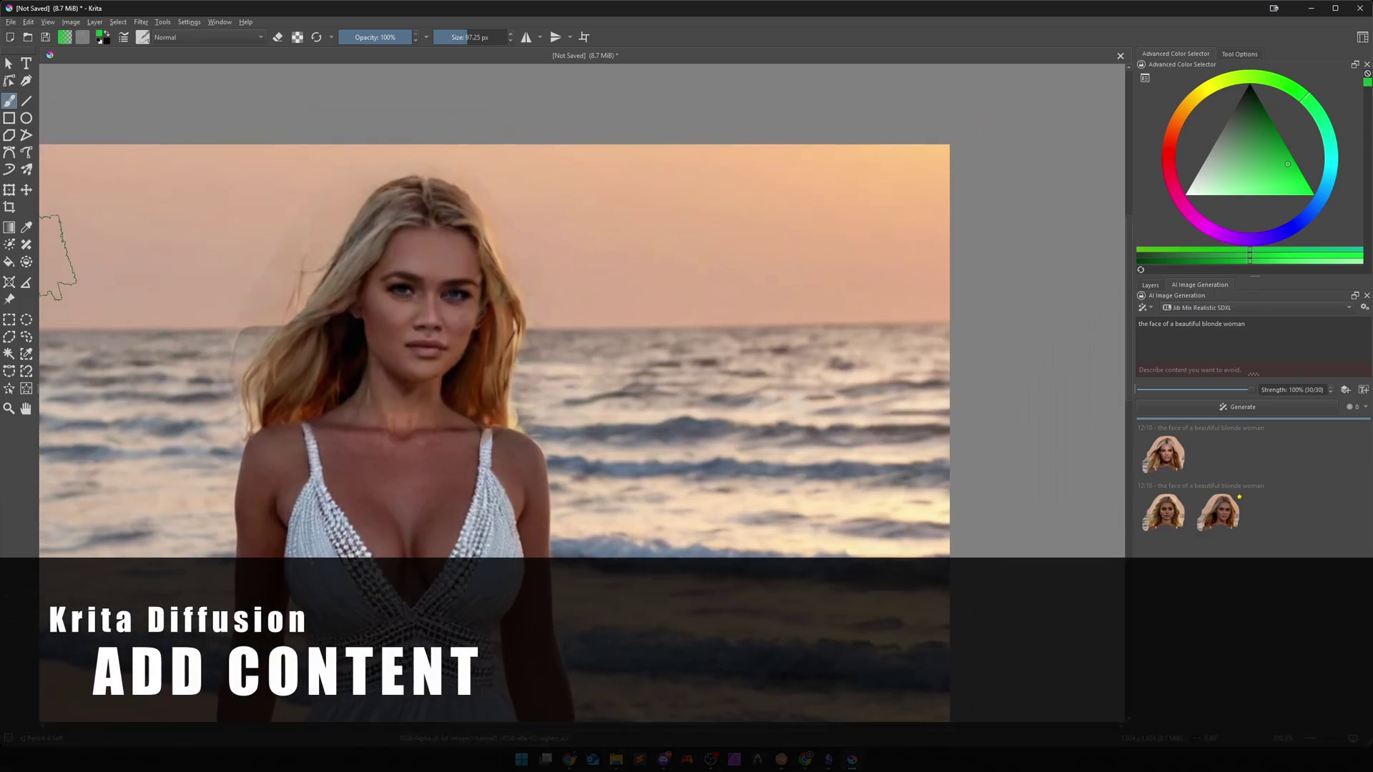
left_click(27, 336)
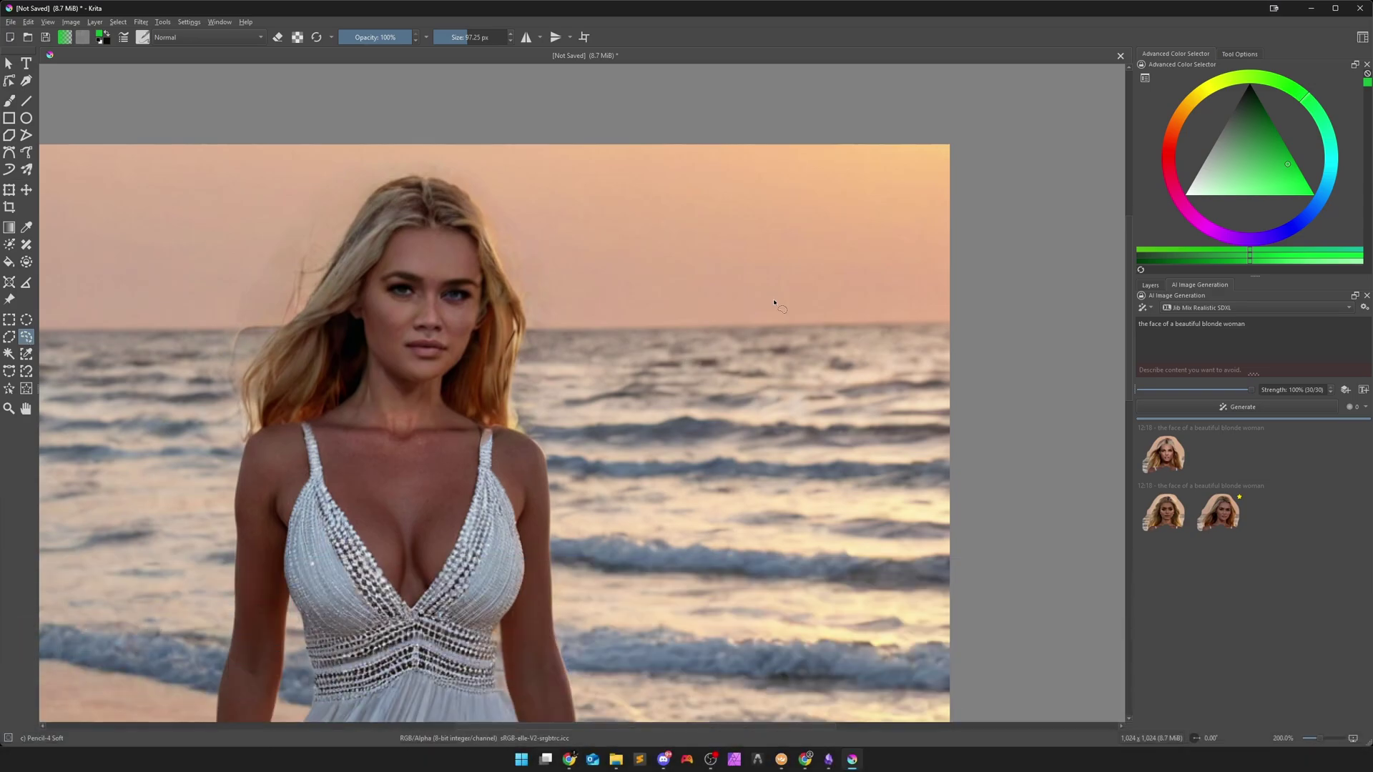
mouse_move(808, 148)
left_mouse_down()
mouse_move(613, 297)
mouse_move(951, 437)
left_mouse_up()
left_click_drag(951, 381, 948, 150)
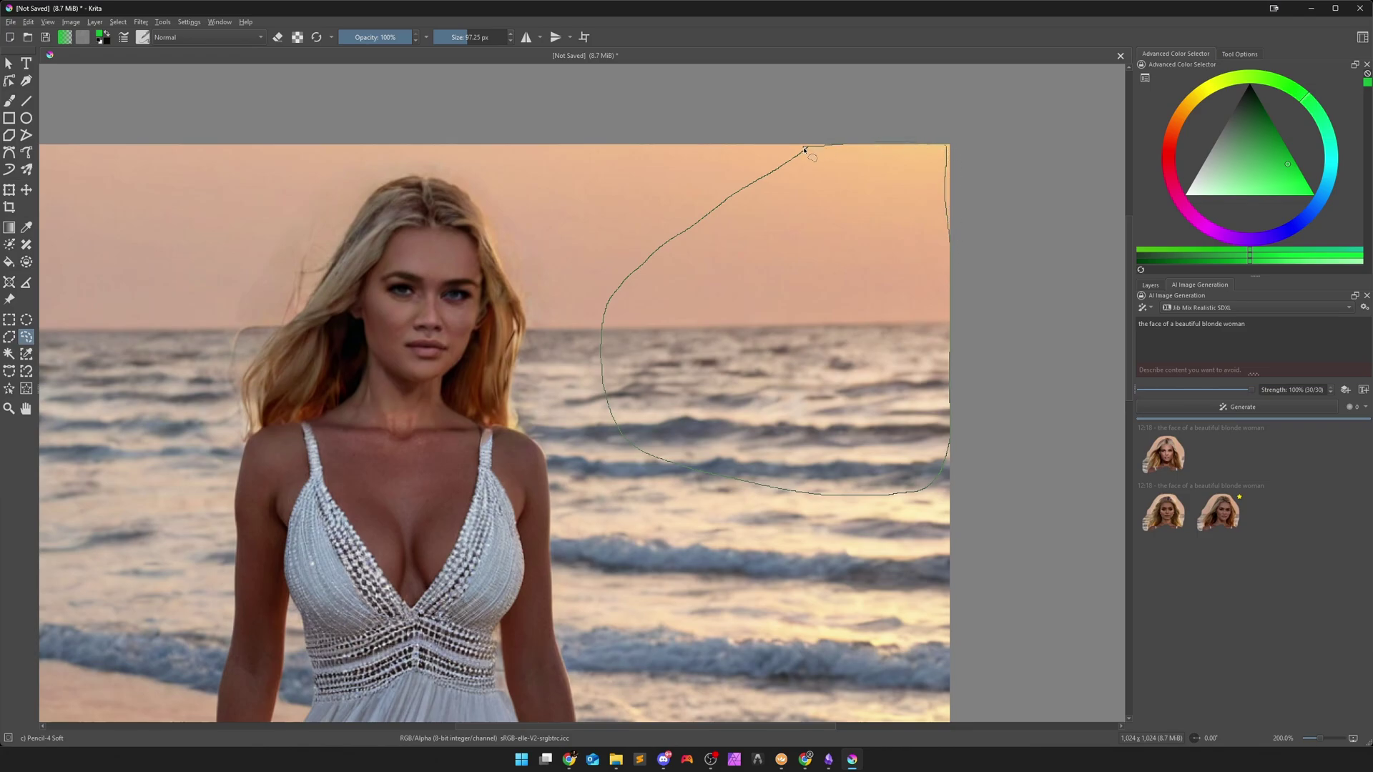
left_click_drag(804, 150, 805, 149)
left_click_drag(1246, 324, 1133, 324)
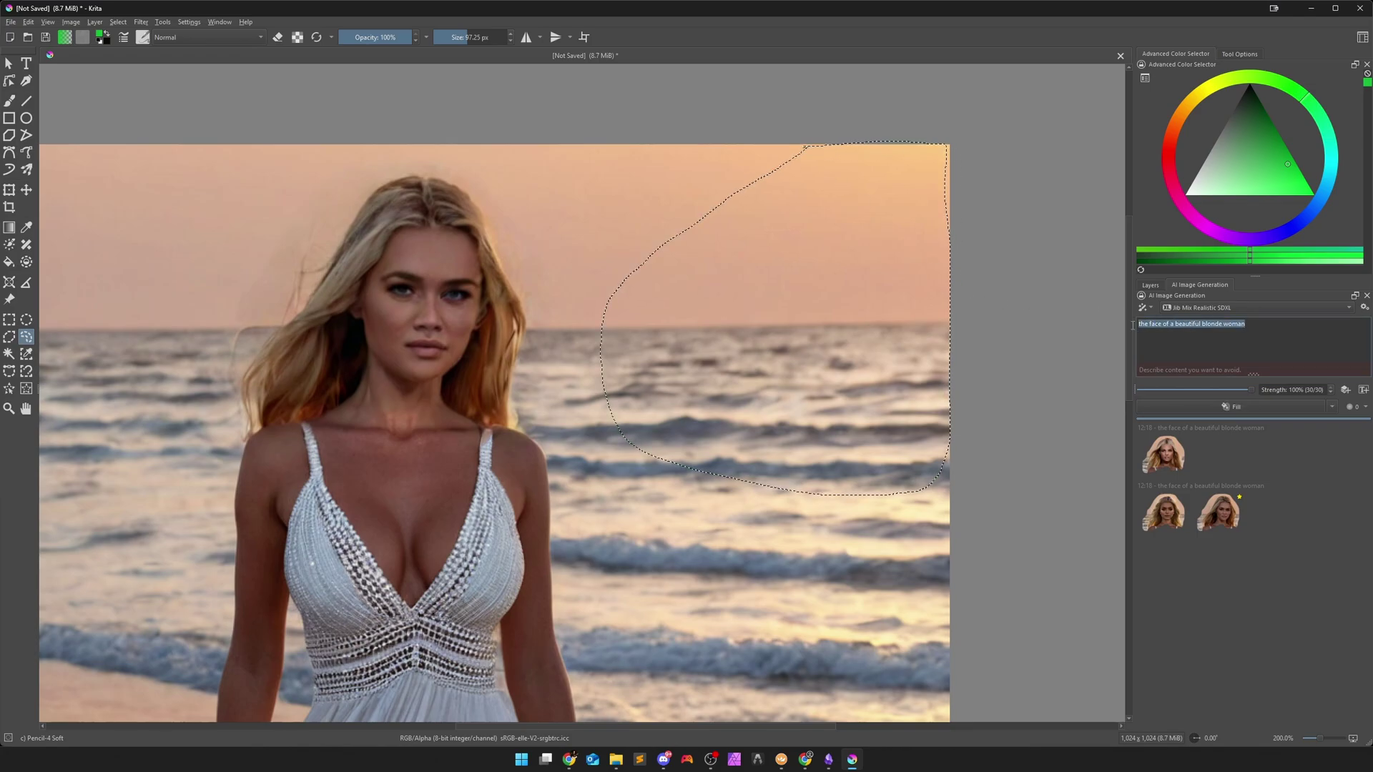
Prompt 'a boat in front of an island in the distance' with fill mode Add Content
type("a ")
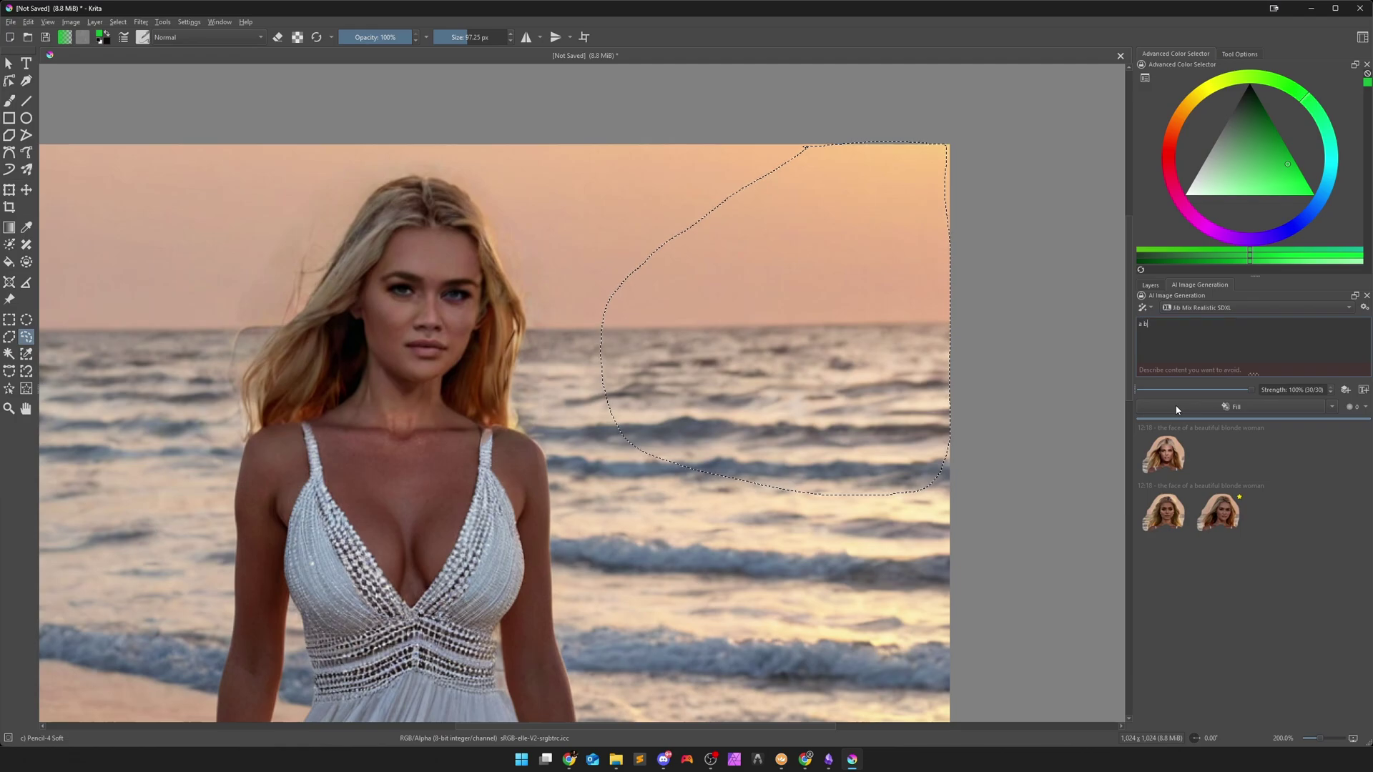
type("boat in front of an island i")
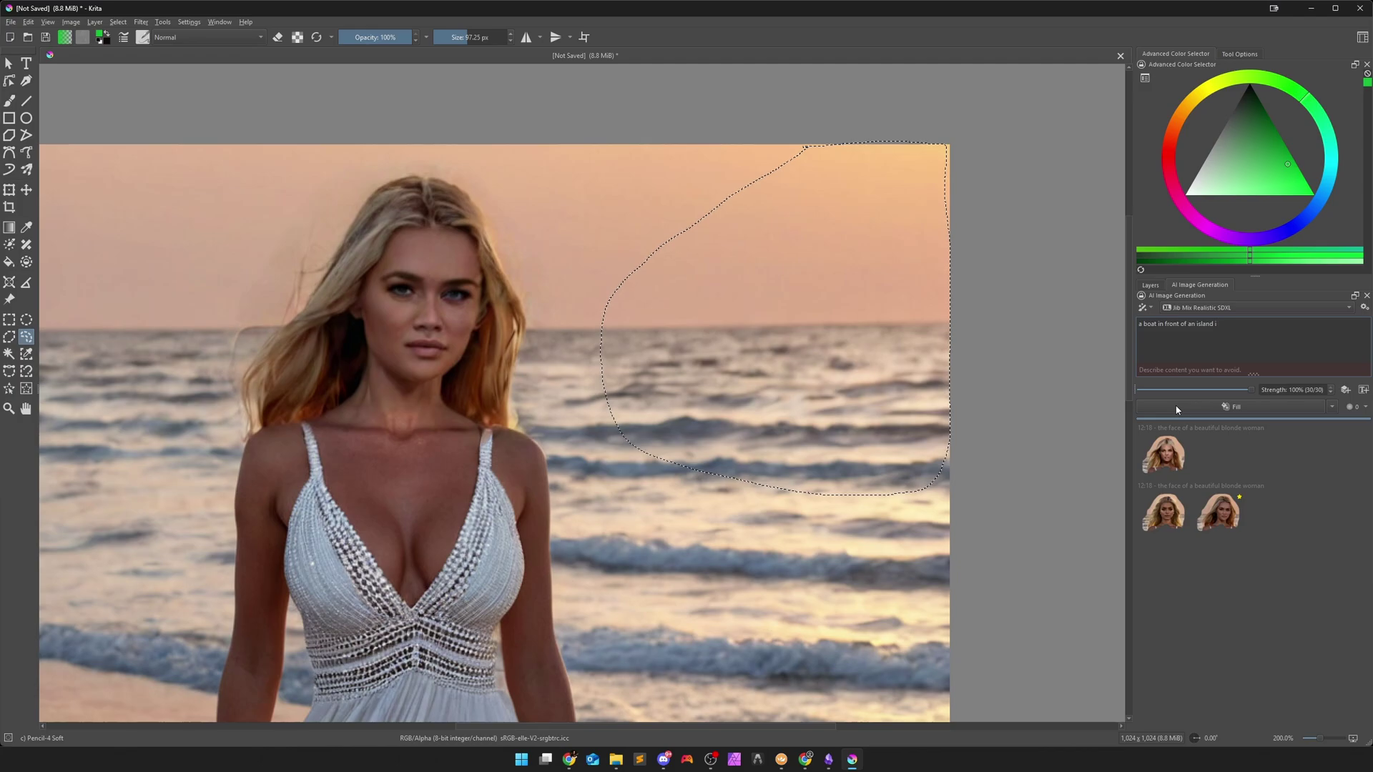
type("n the distance")
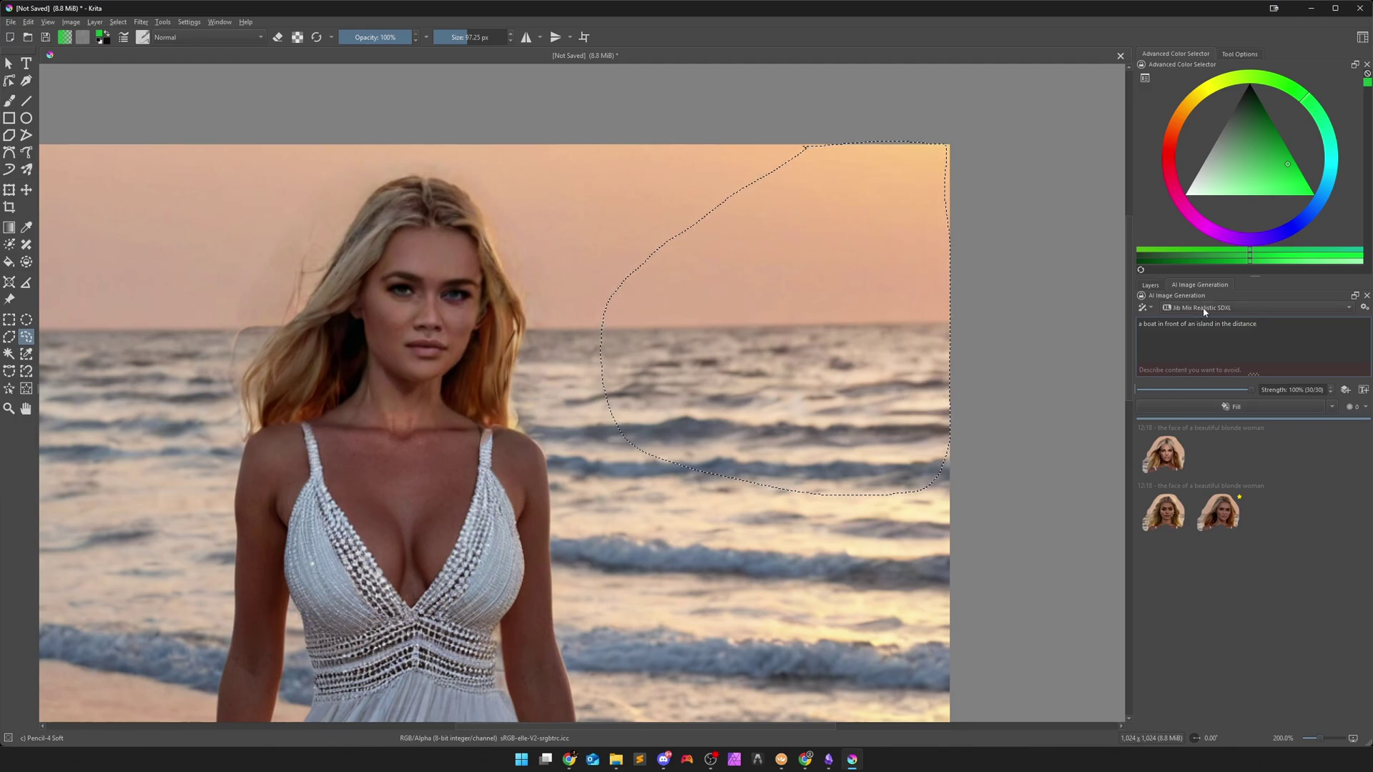
left_click(1366, 309)
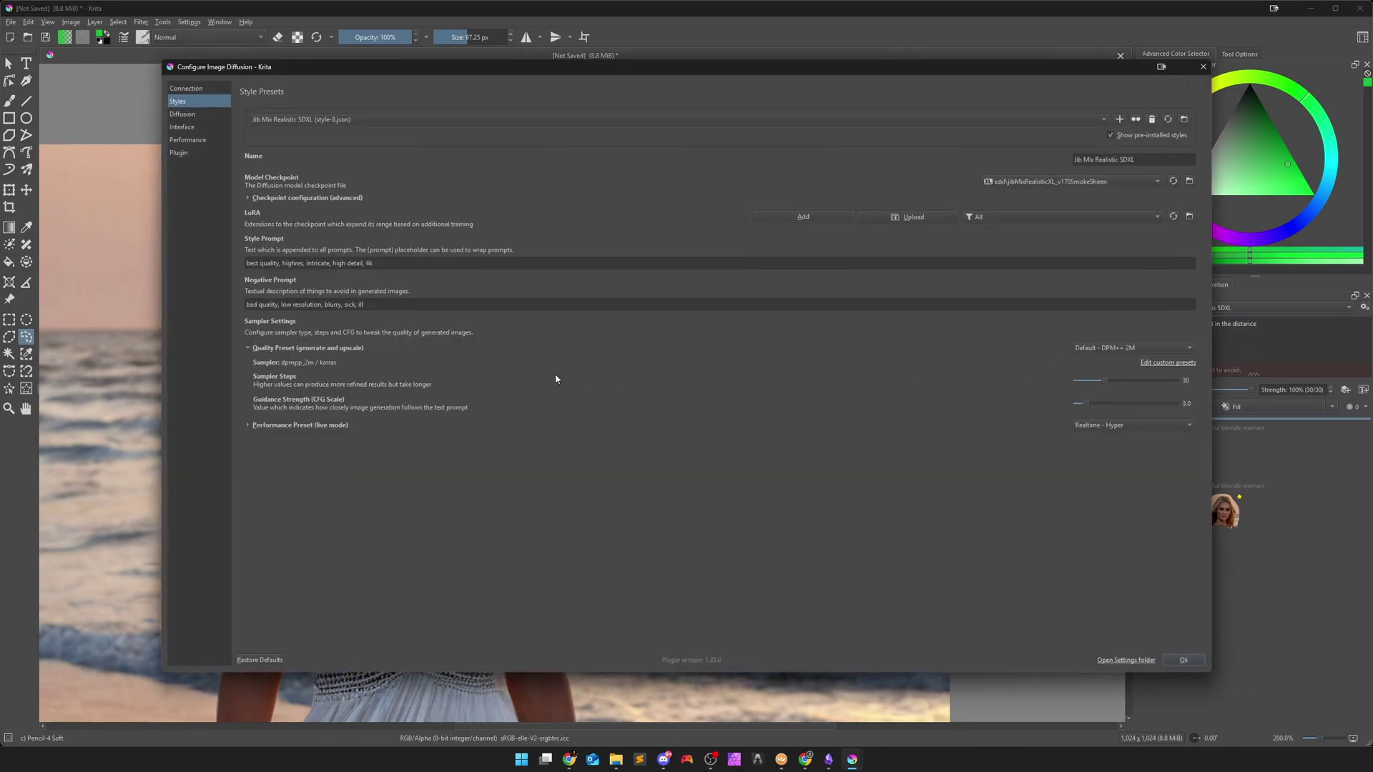
left_click(1202, 67)
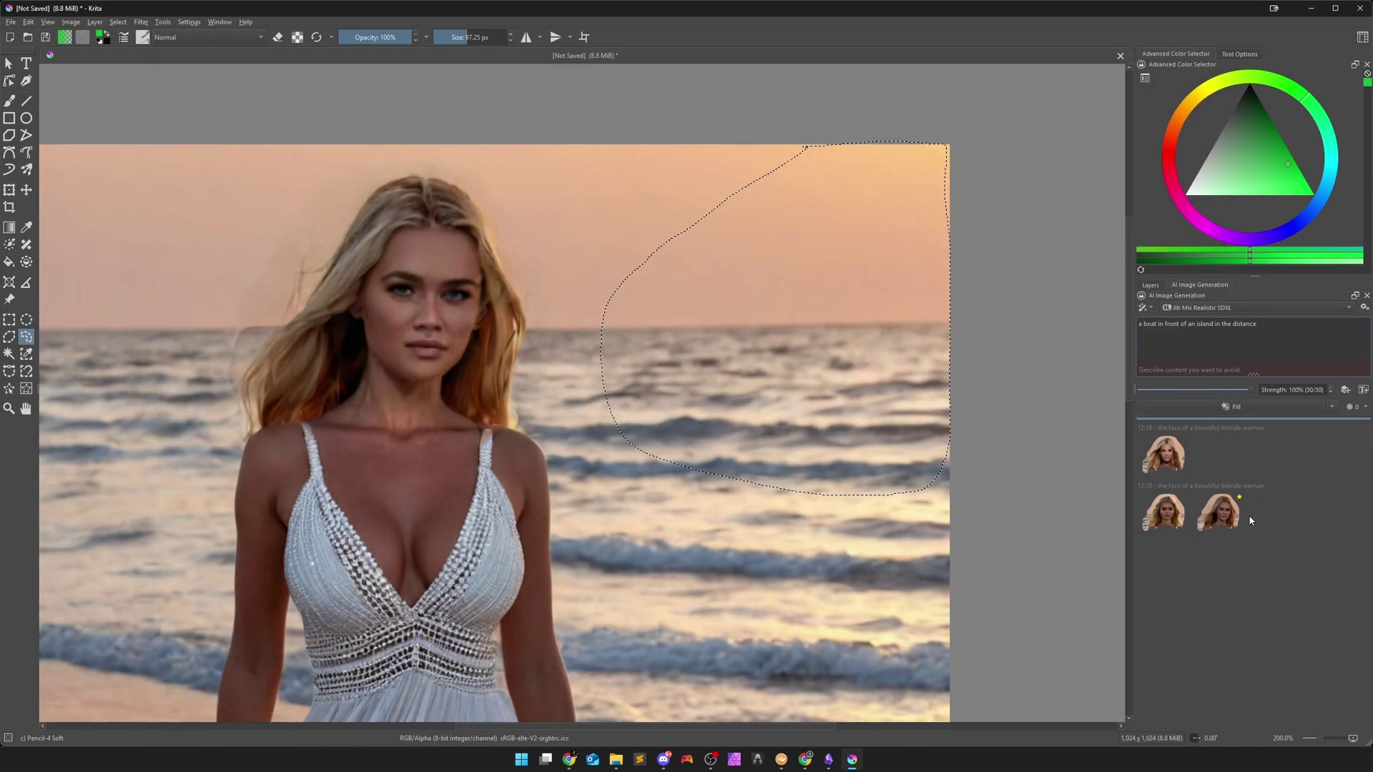
left_click(1327, 413)
left_click(1212, 455)
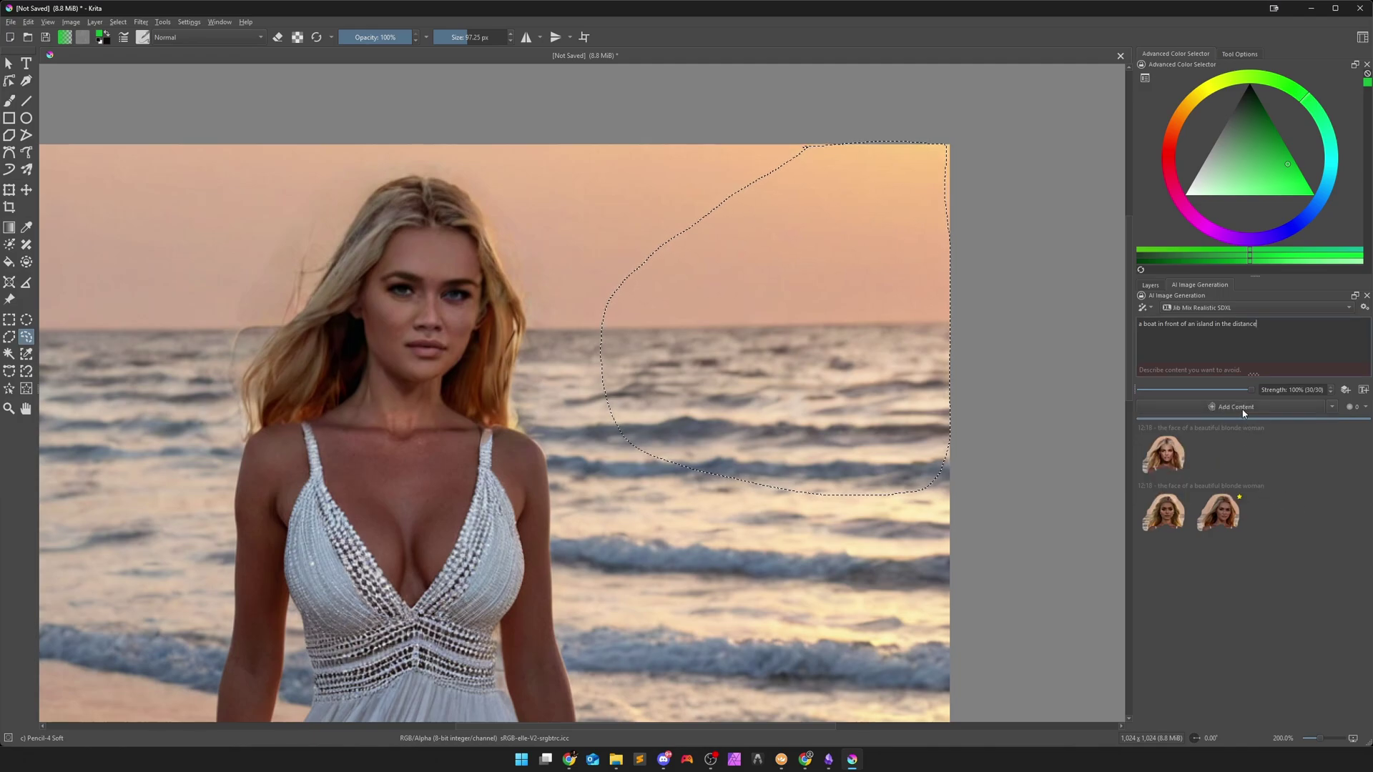
Switch to the epiCRealism XL SDXL model and generate content in the selected sea area
left_click(1193, 310)
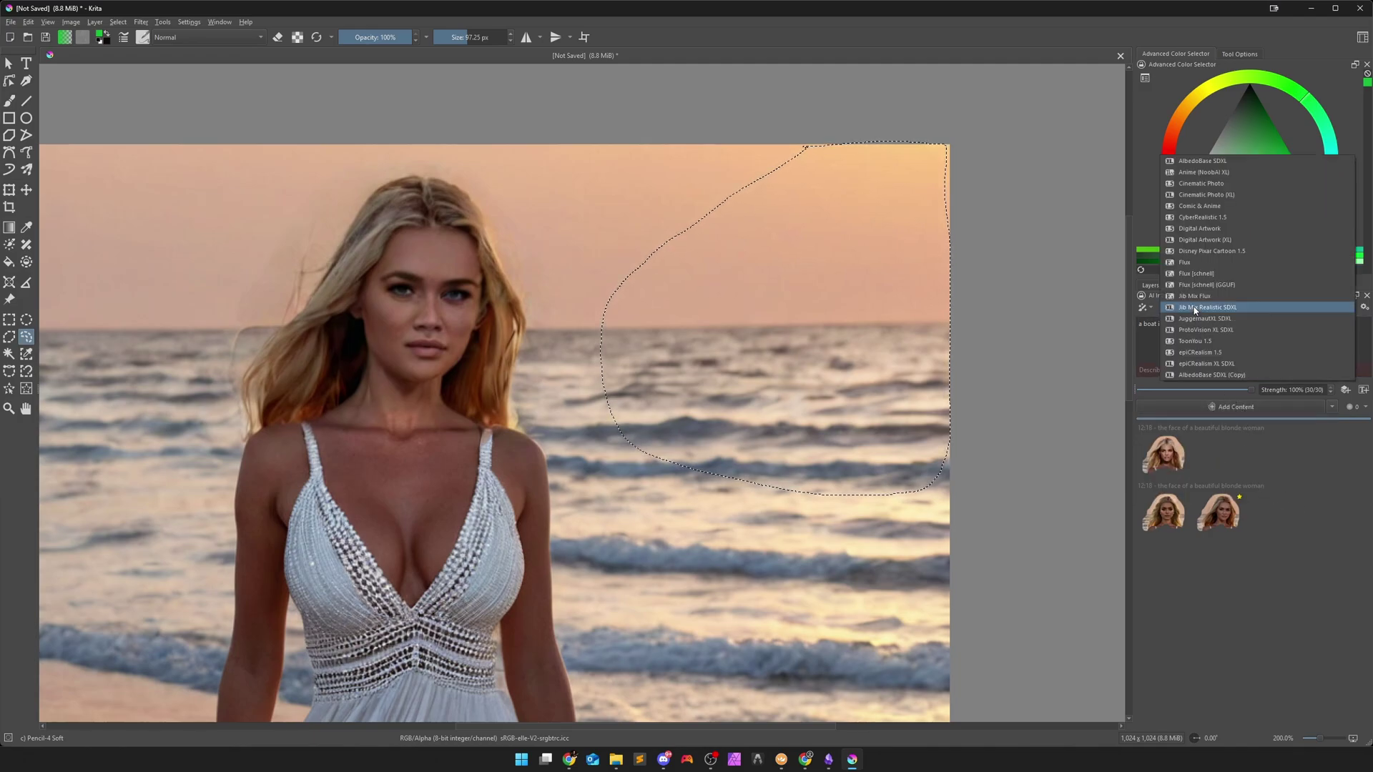
left_click(1201, 365)
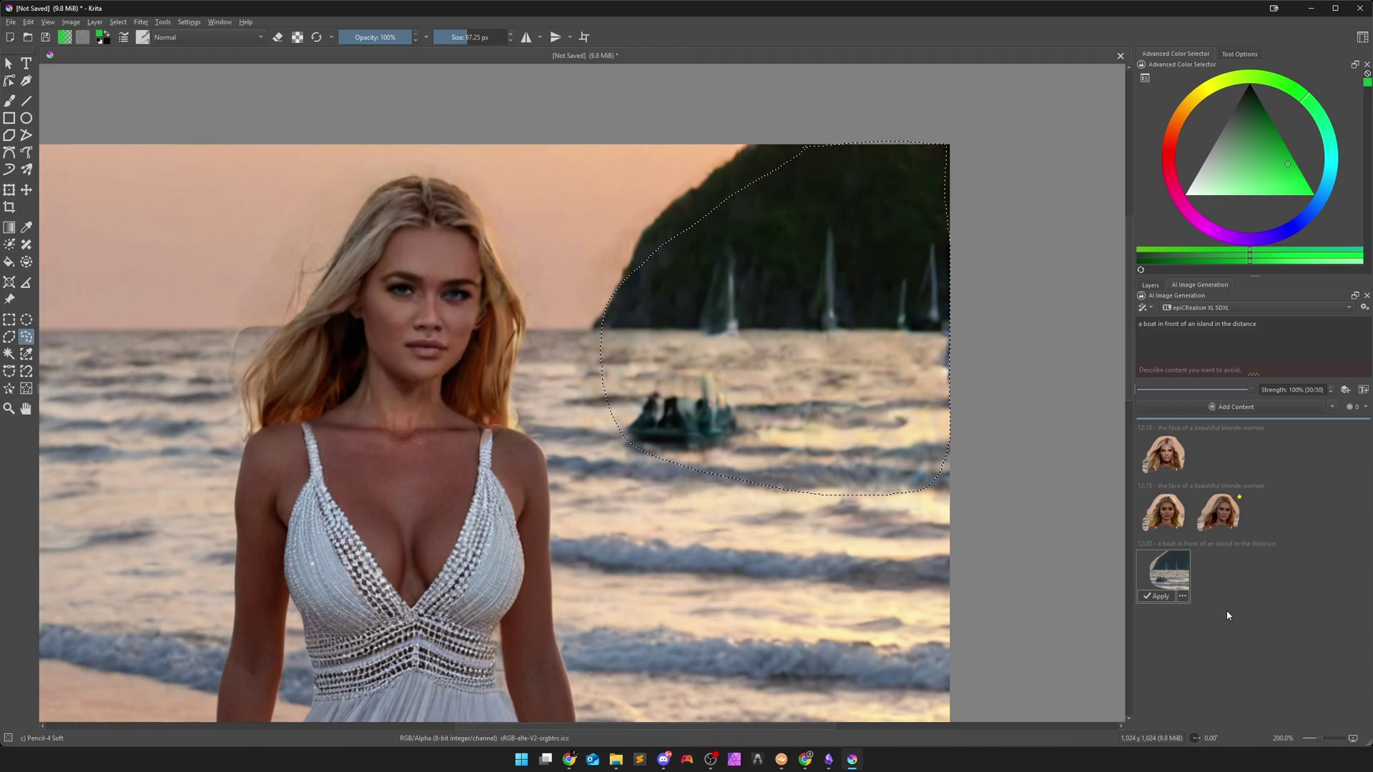
scroll(835, 571, "down", 3)
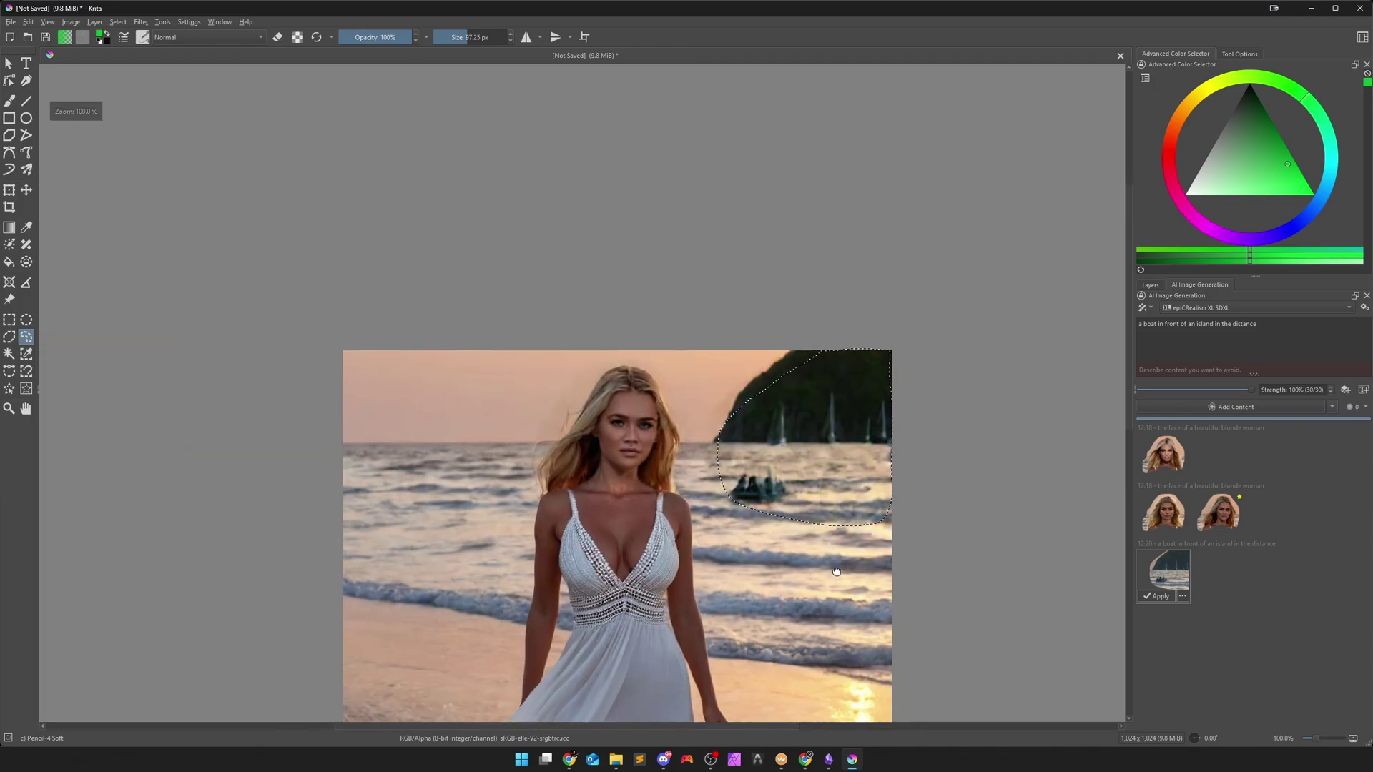
left_click_drag(836, 571, 775, 405)
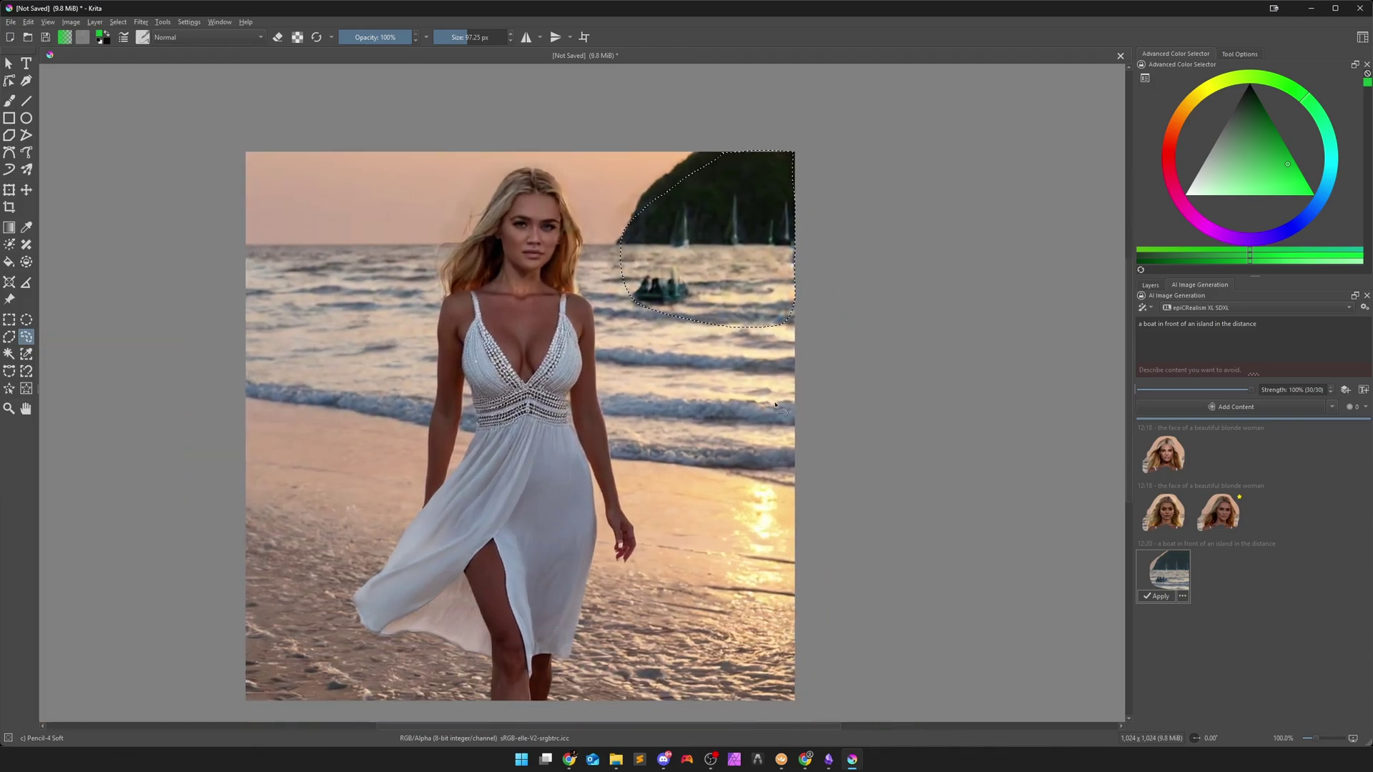
left_click(1231, 406)
Preview the island result and apply it to the image
scroll(774, 243, "up", 5, "ctrl")
scroll(729, 368, "up", 2)
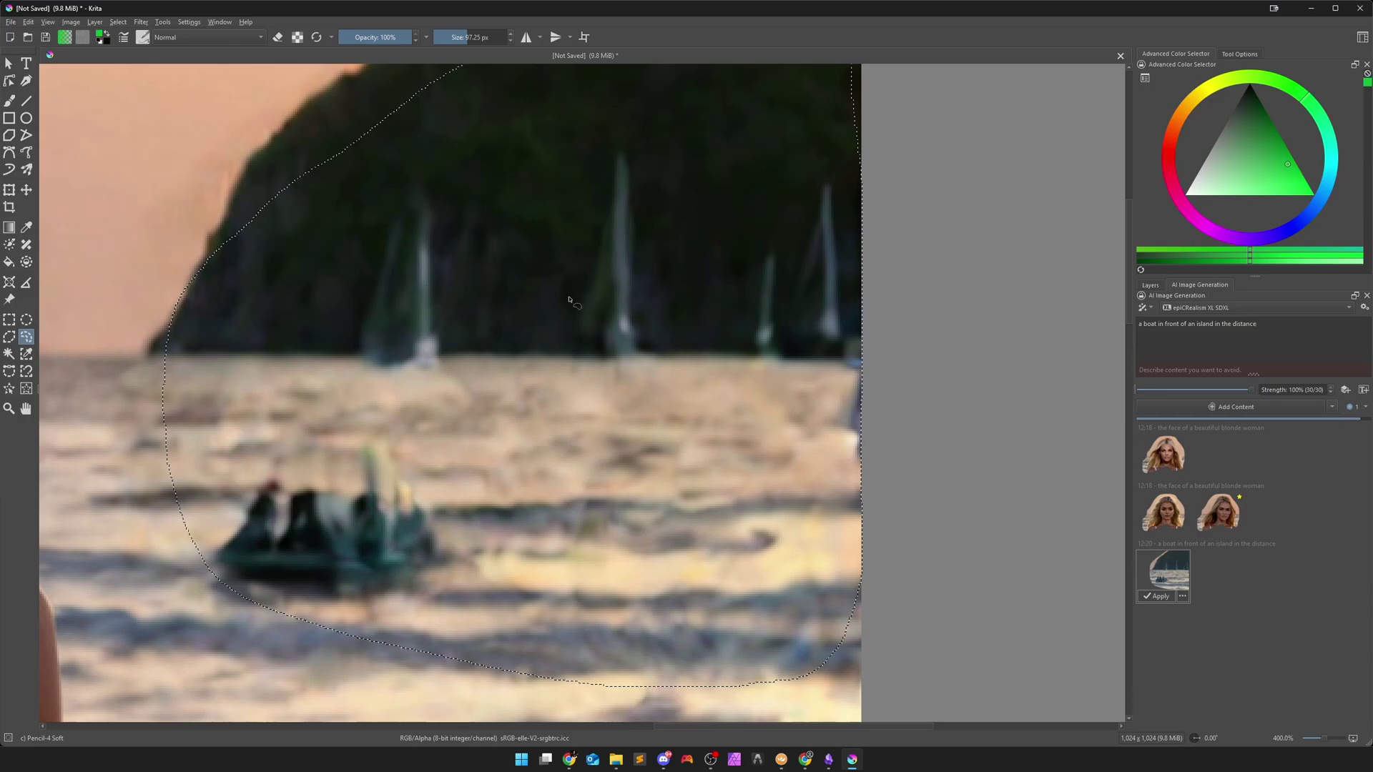
key("1")
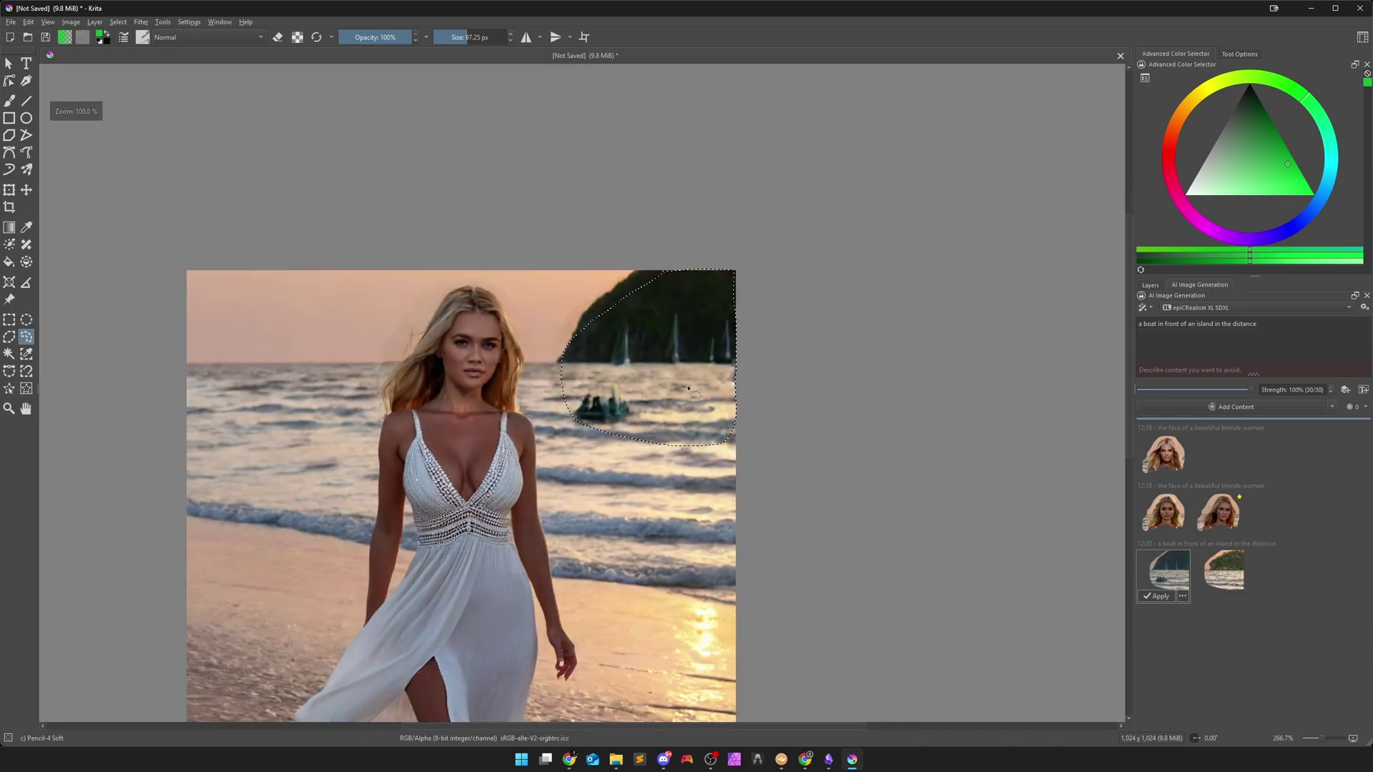
left_click(1224, 569)
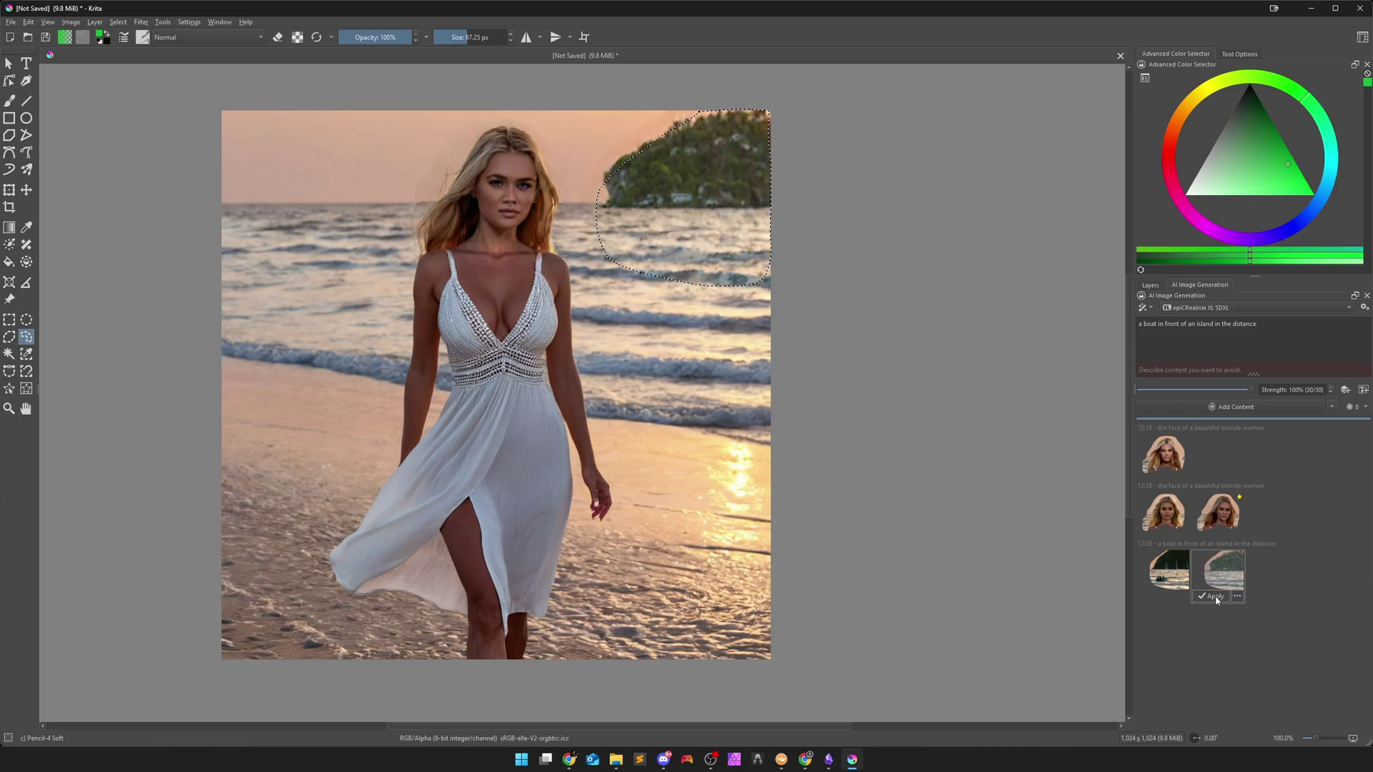
left_click(1216, 598)
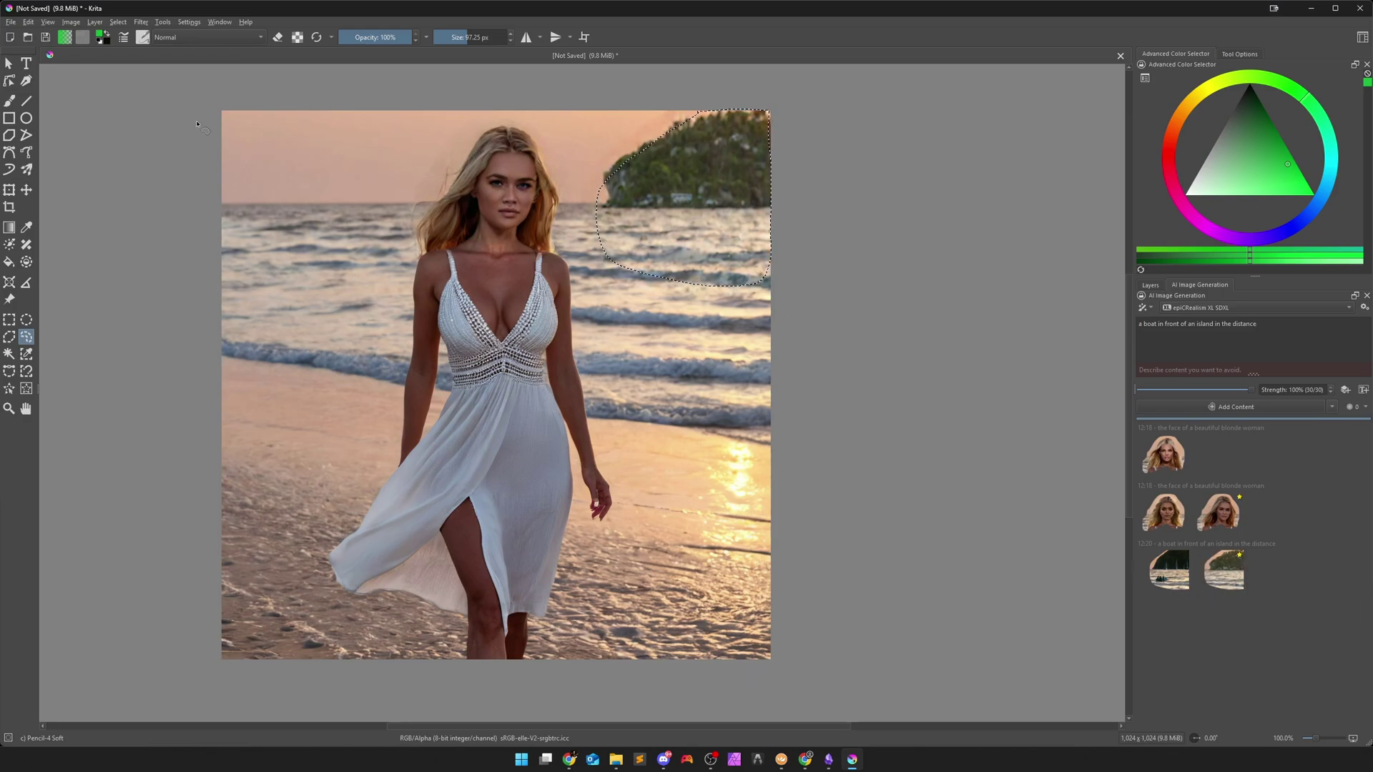
left_click(118, 22)
Deselect the island area and refine the whole image at 27% strength
left_click(136, 46)
scroll(582, 336, "down", 2)
scroll(630, 405, "up", 2)
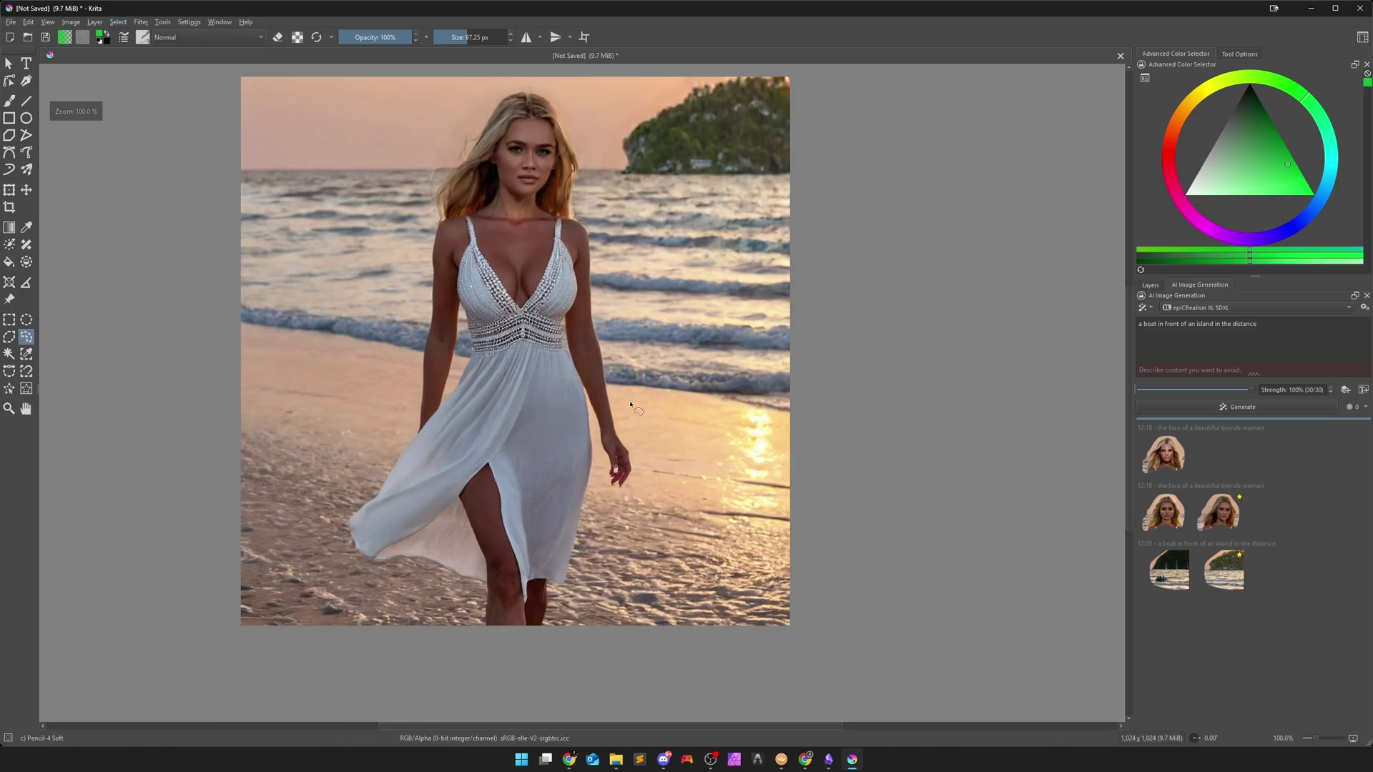
scroll(640, 407, "up", 1)
scroll(644, 408, "down", 1)
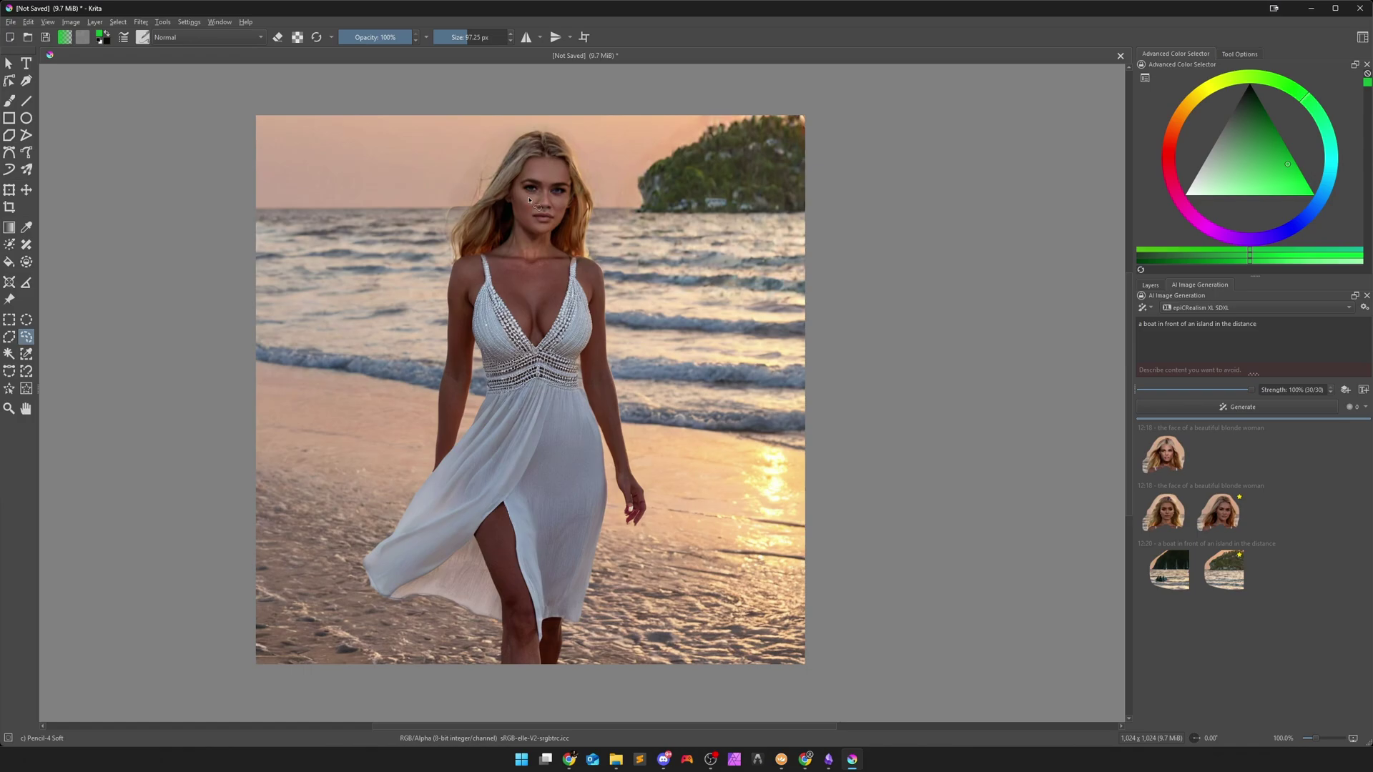
scroll(523, 298, "up", 1)
scroll(529, 304, "up", 1)
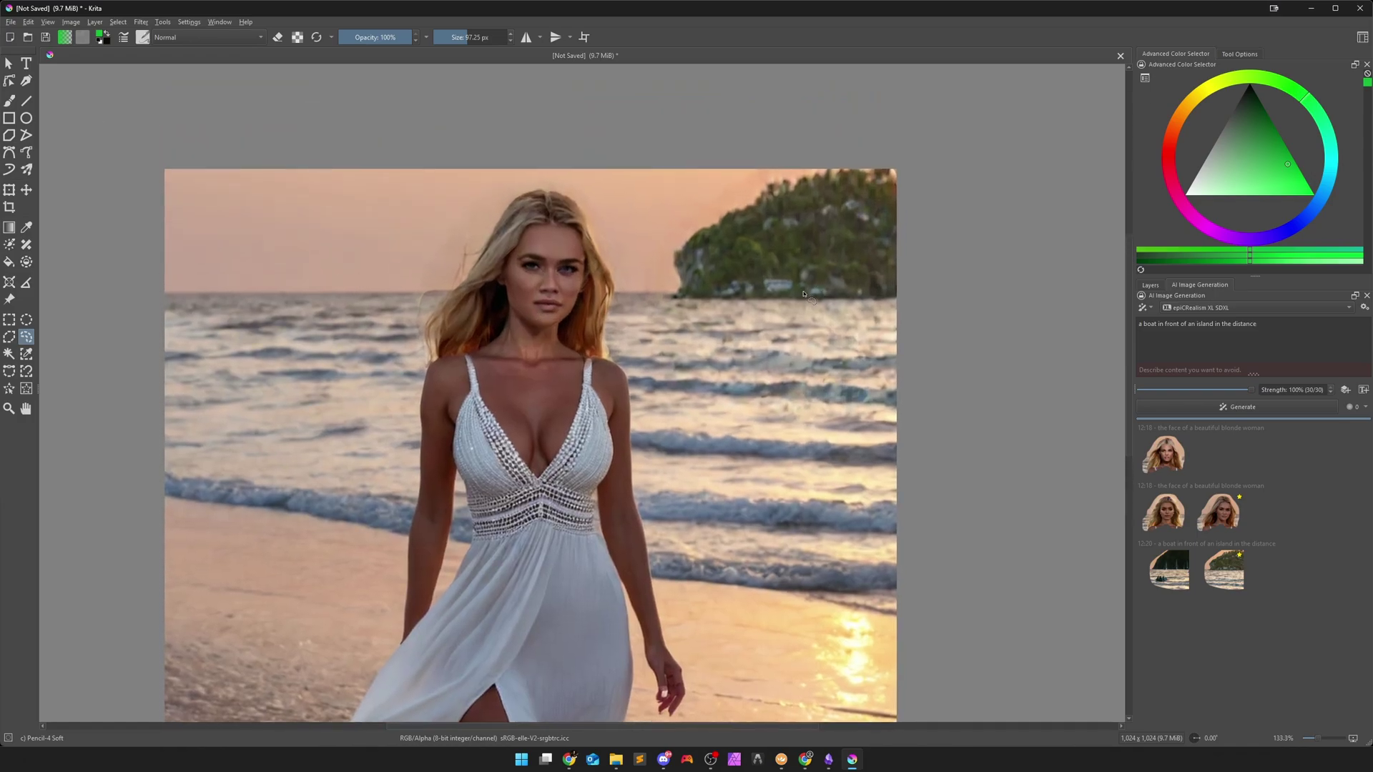
scroll(802, 295, "down", 2)
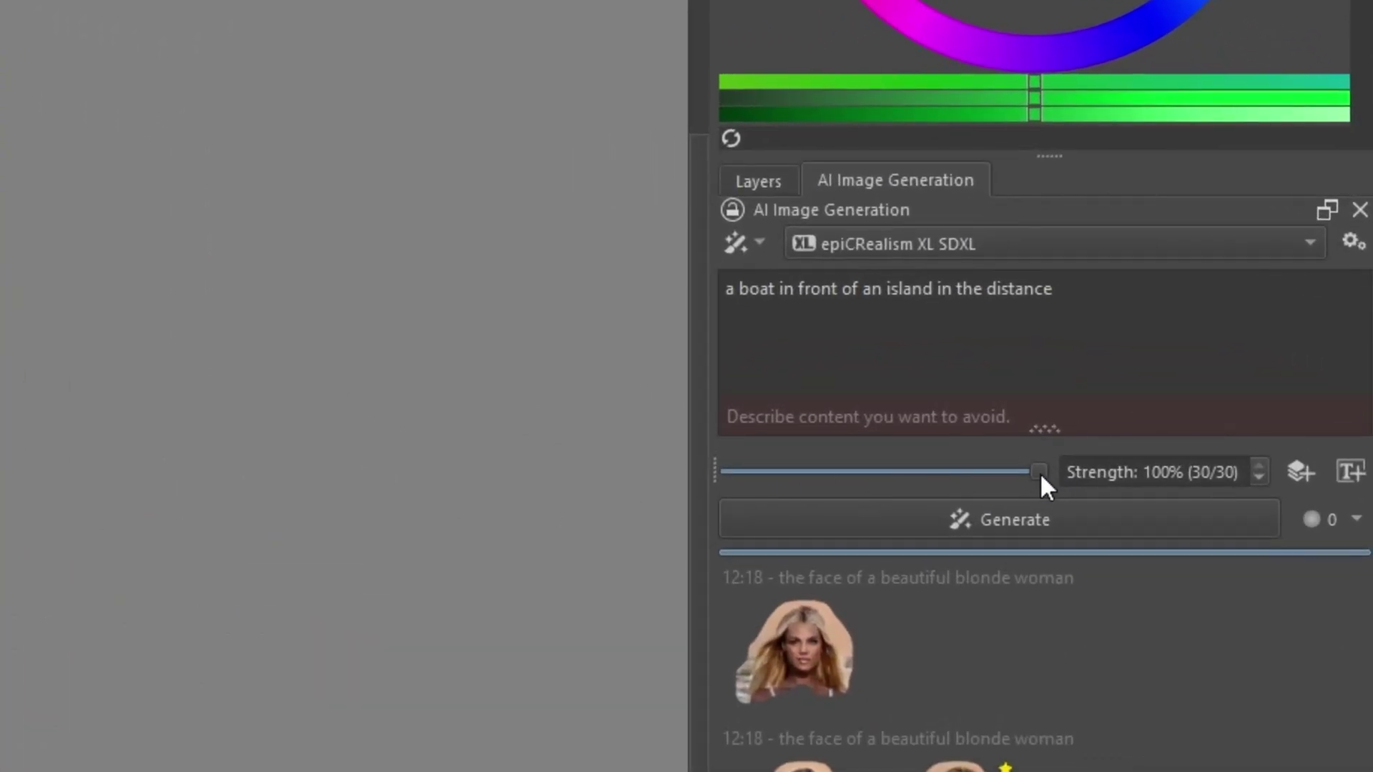
mouse_move(1040, 472)
left_mouse_down()
mouse_move(1023, 478)
mouse_move(1054, 478)
mouse_move(1021, 485)
left_mouse_up()
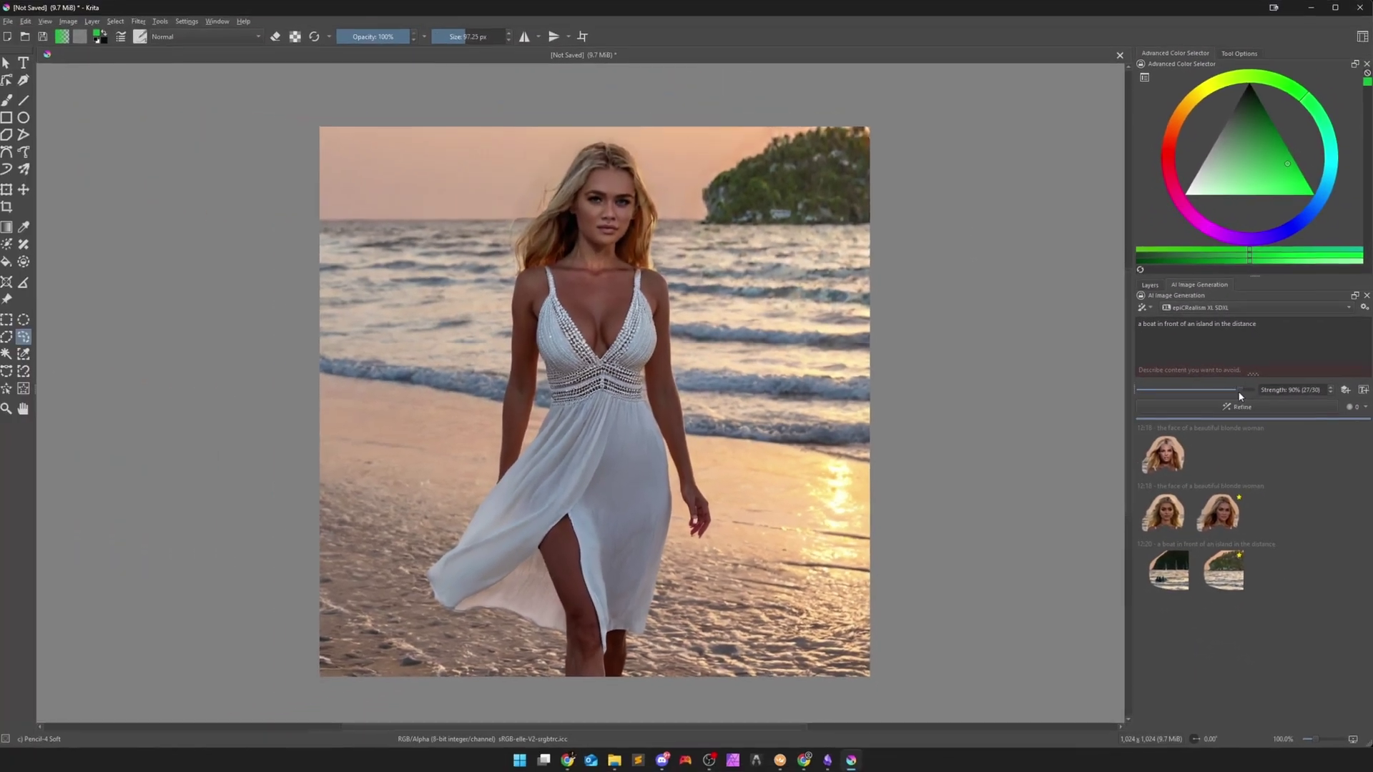
left_click_drag(1246, 391, 1170, 397)
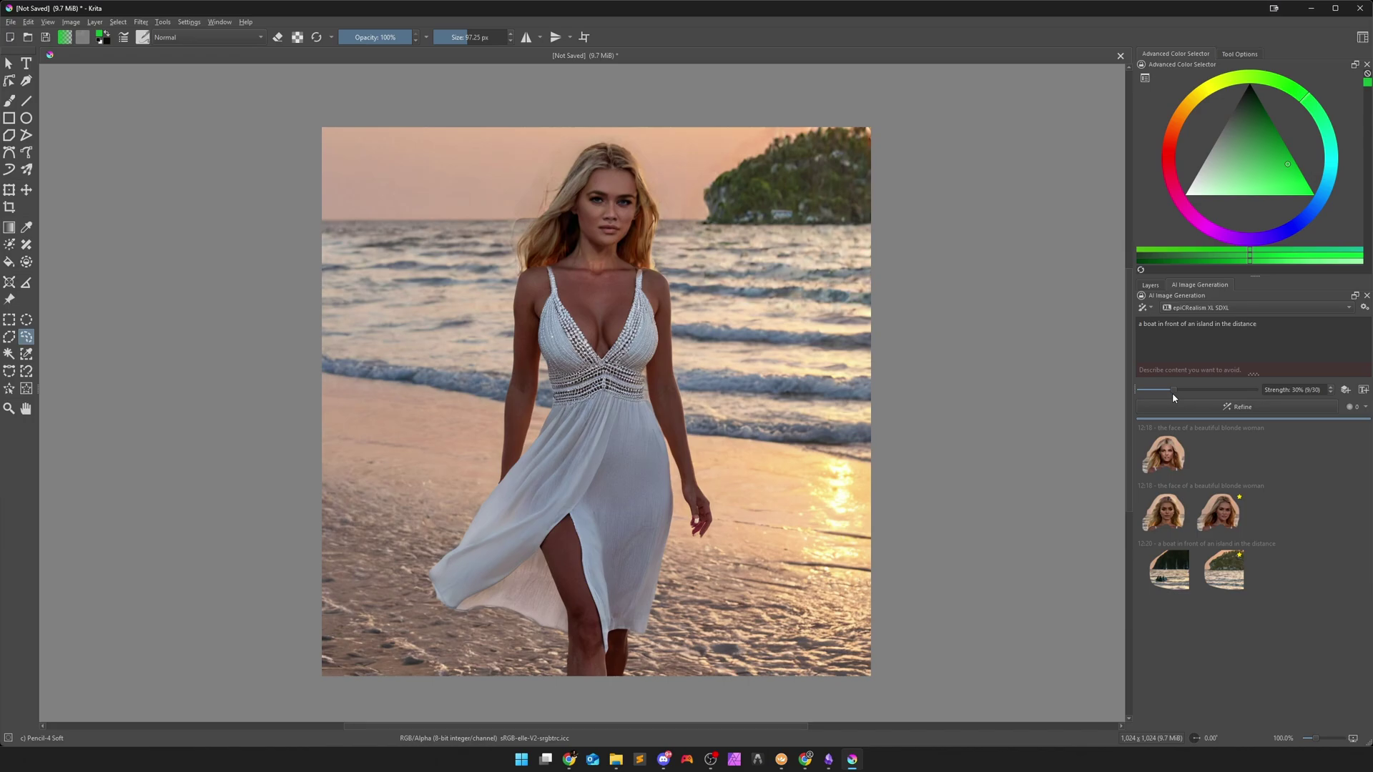
left_click(1238, 412)
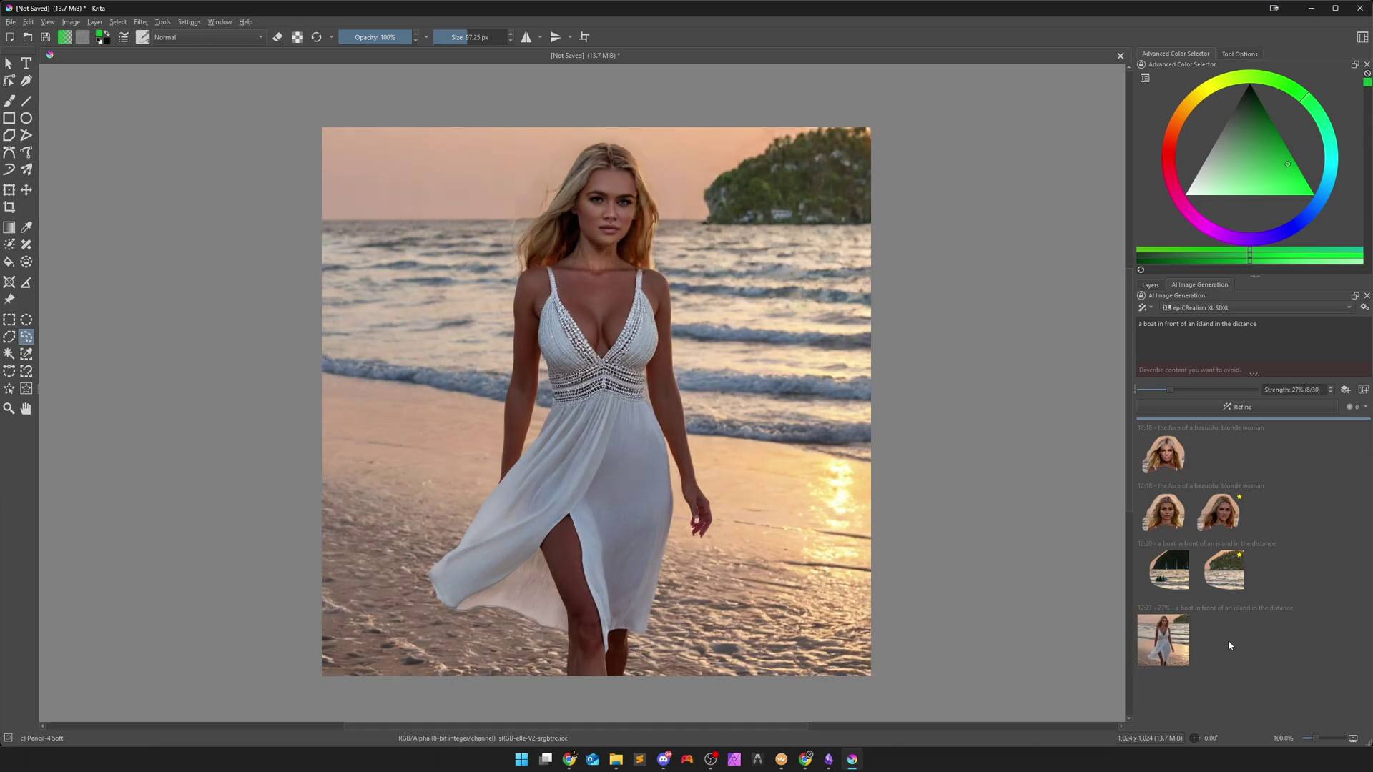
Apply the refined result, hide the older island and blonde-face layers, and compare the top layer
left_click(1160, 660)
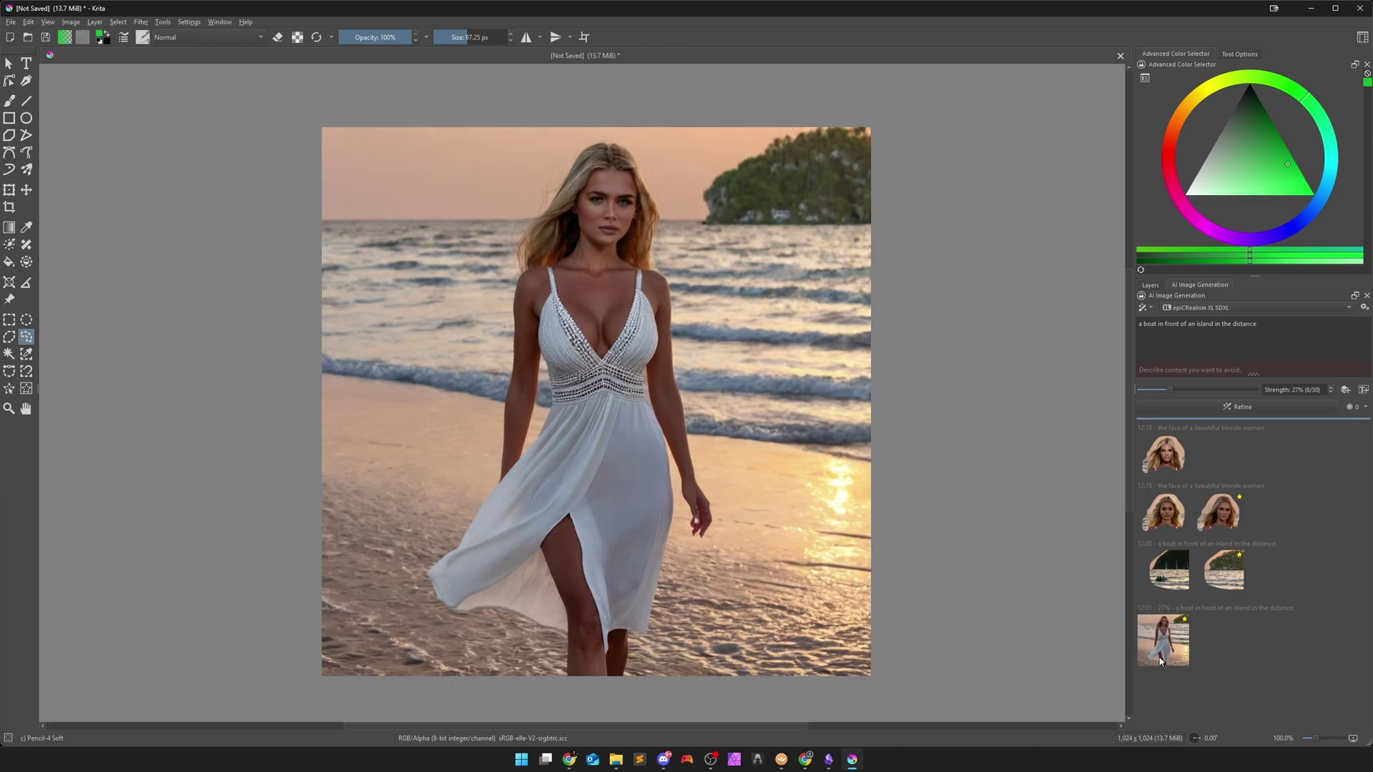
left_click(1155, 286)
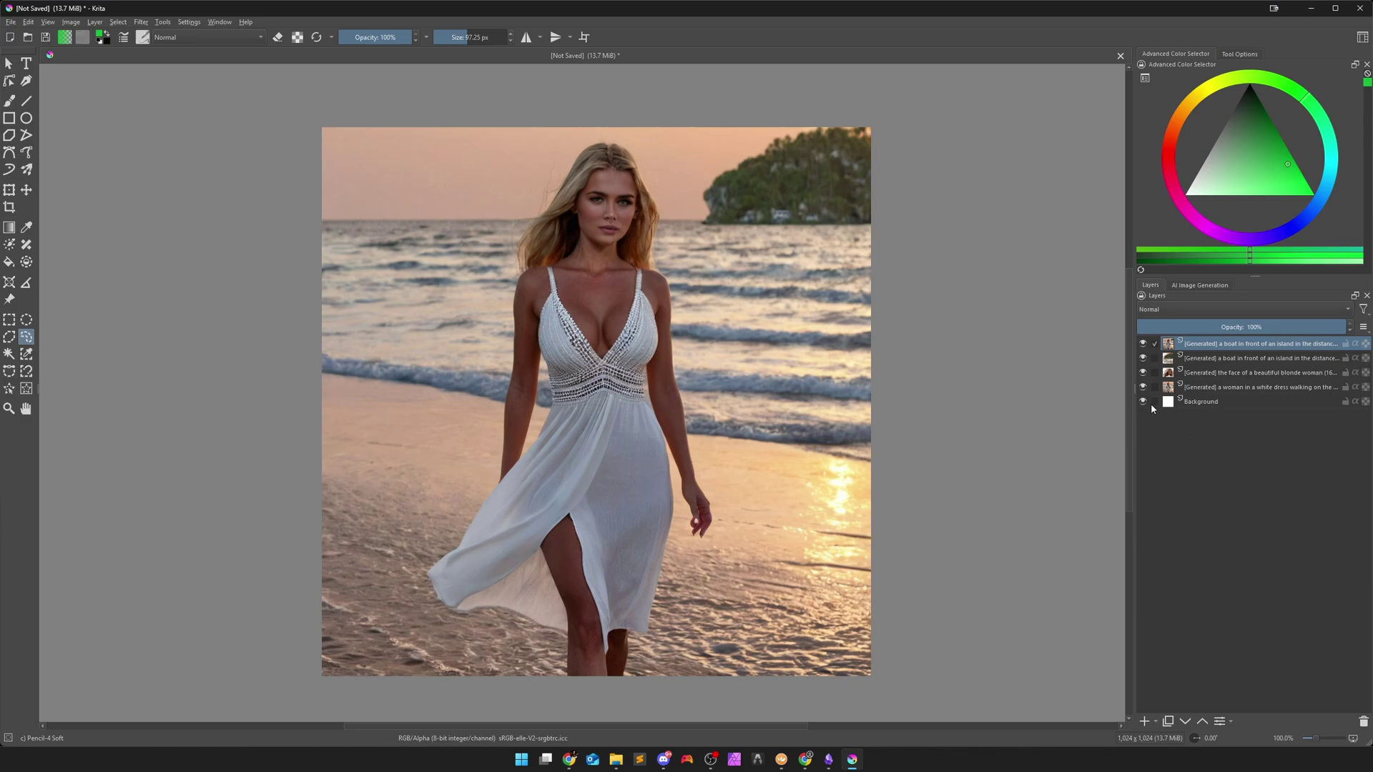
left_click(1142, 387)
left_click(1142, 372)
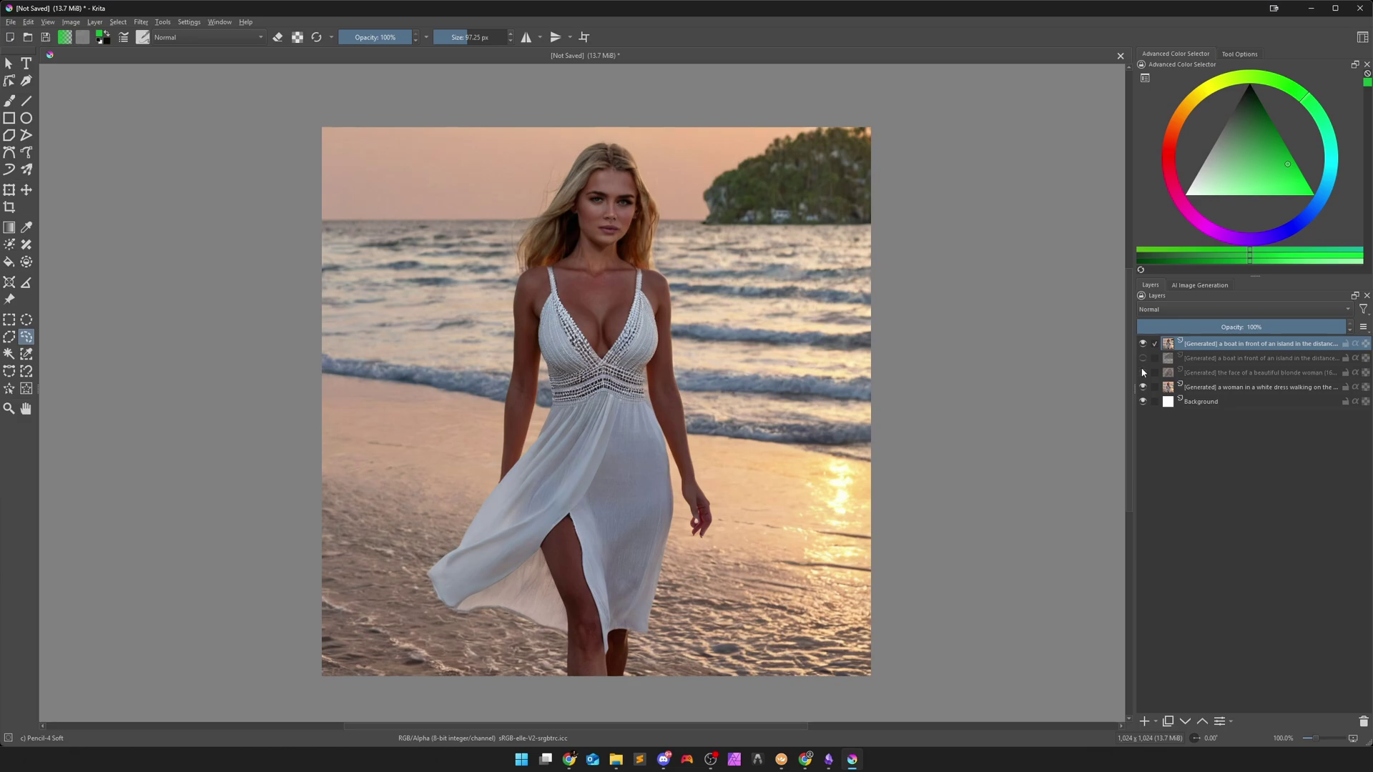
left_click(1142, 344)
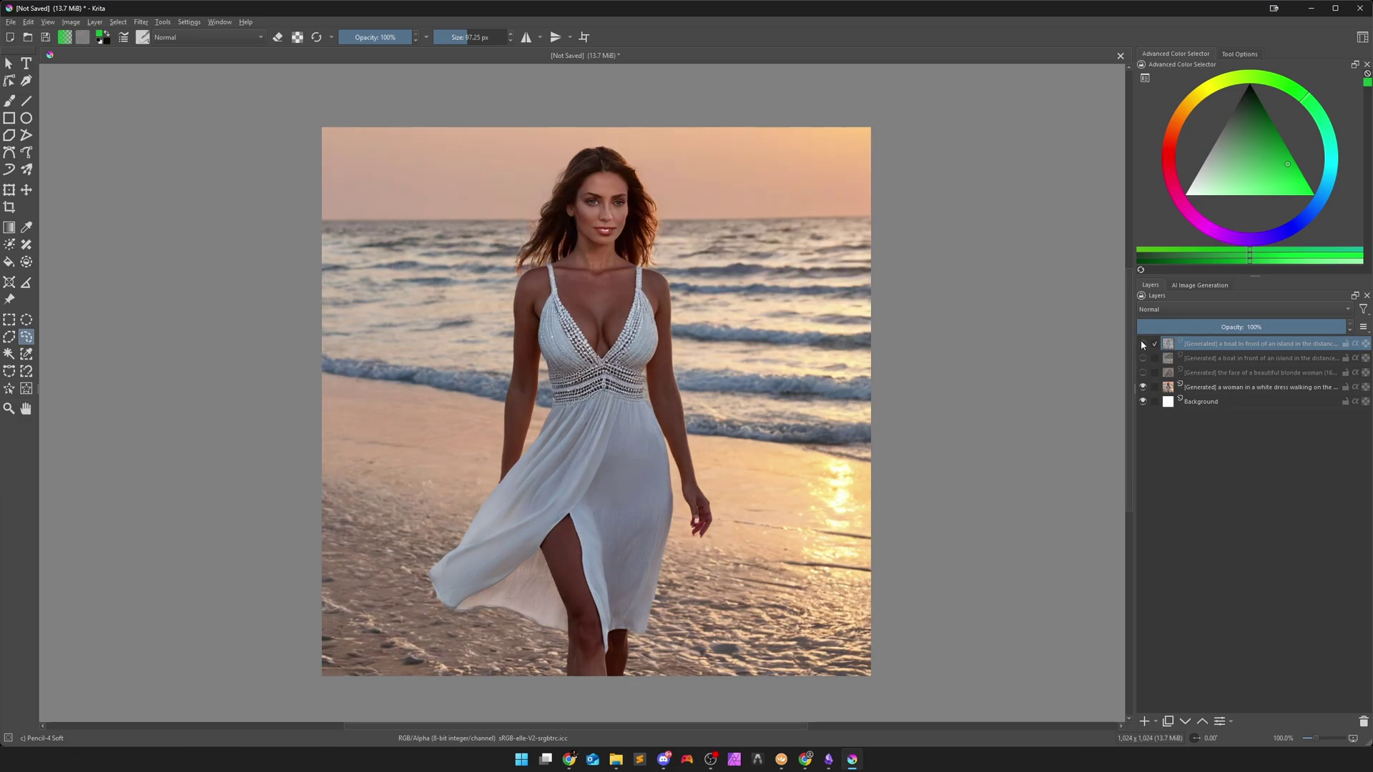
left_click(1142, 346)
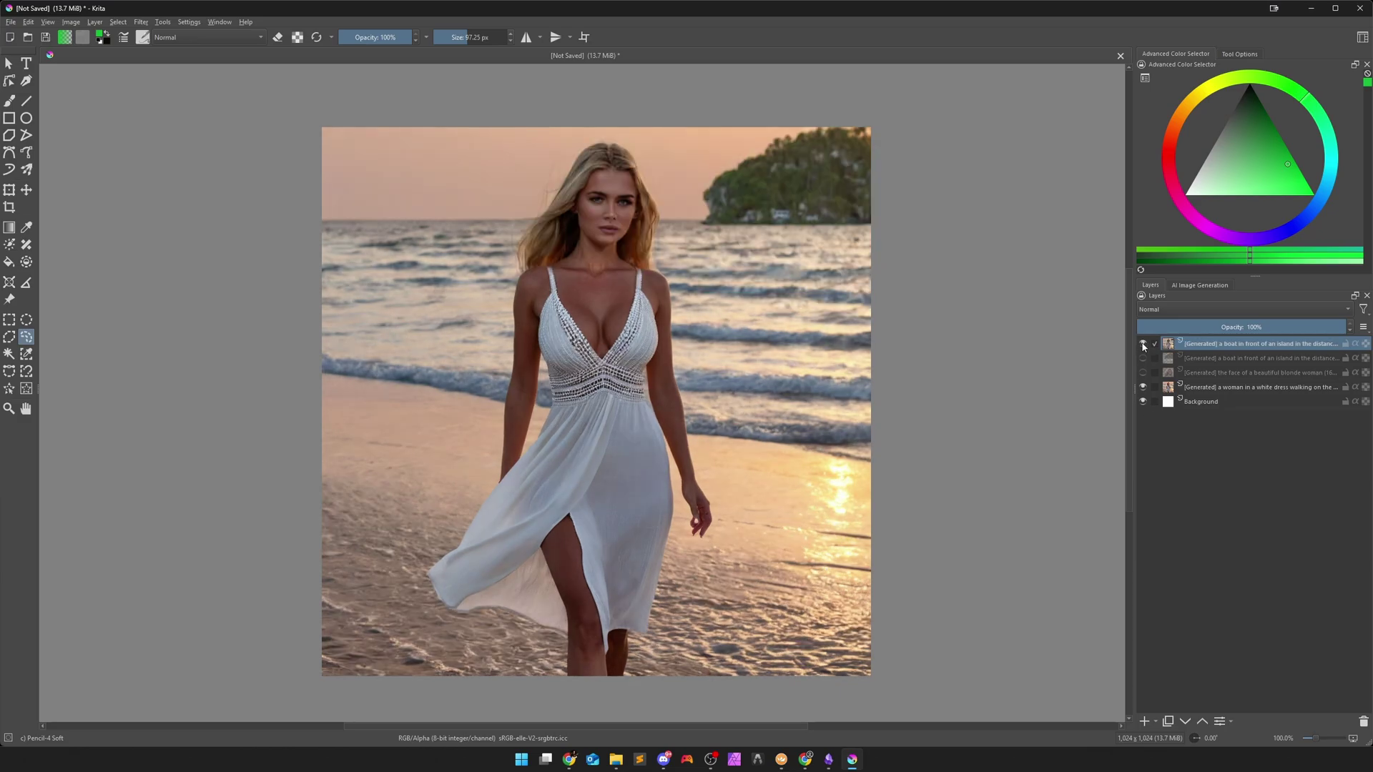
double_click(1143, 346)
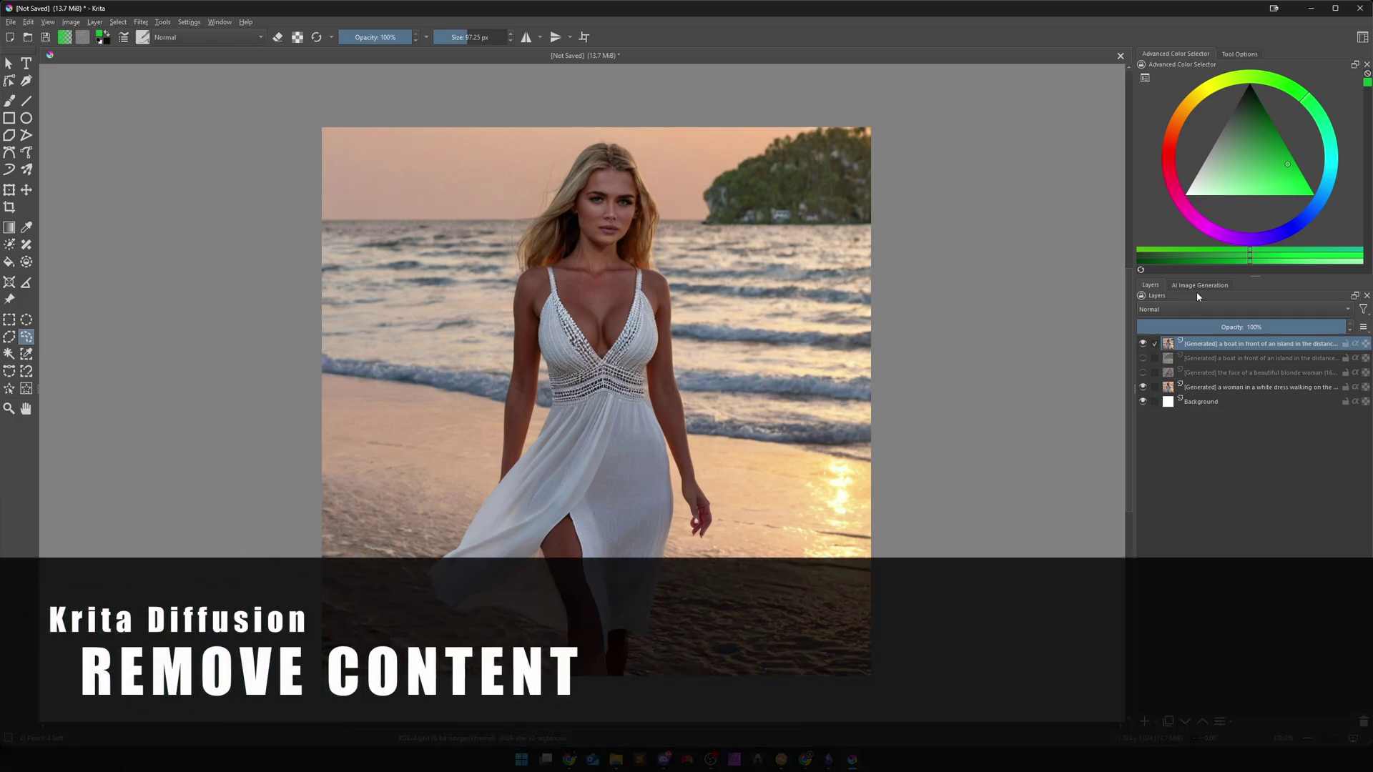
Bring up the Pexels furniture search results in the web browser
left_click(1206, 286)
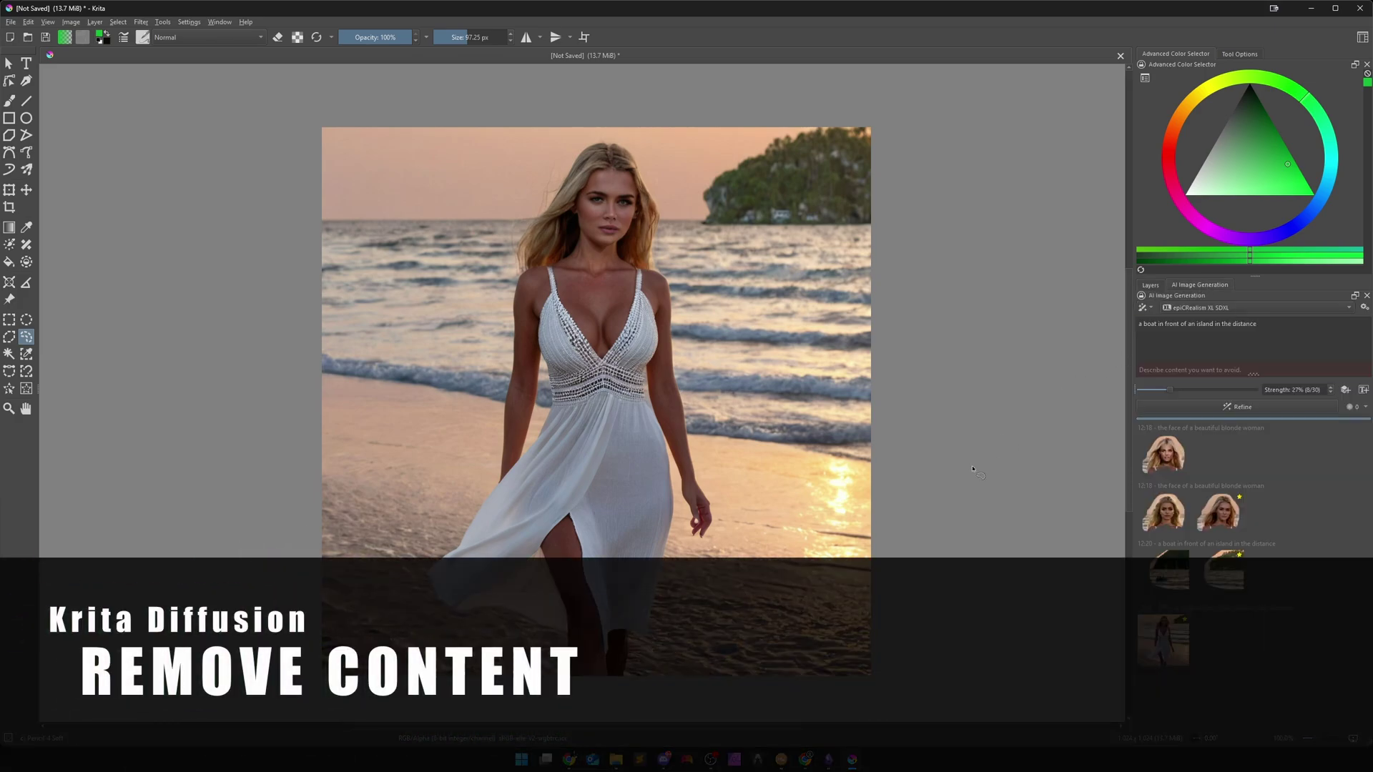
left_click(805, 759)
left_click(464, 10)
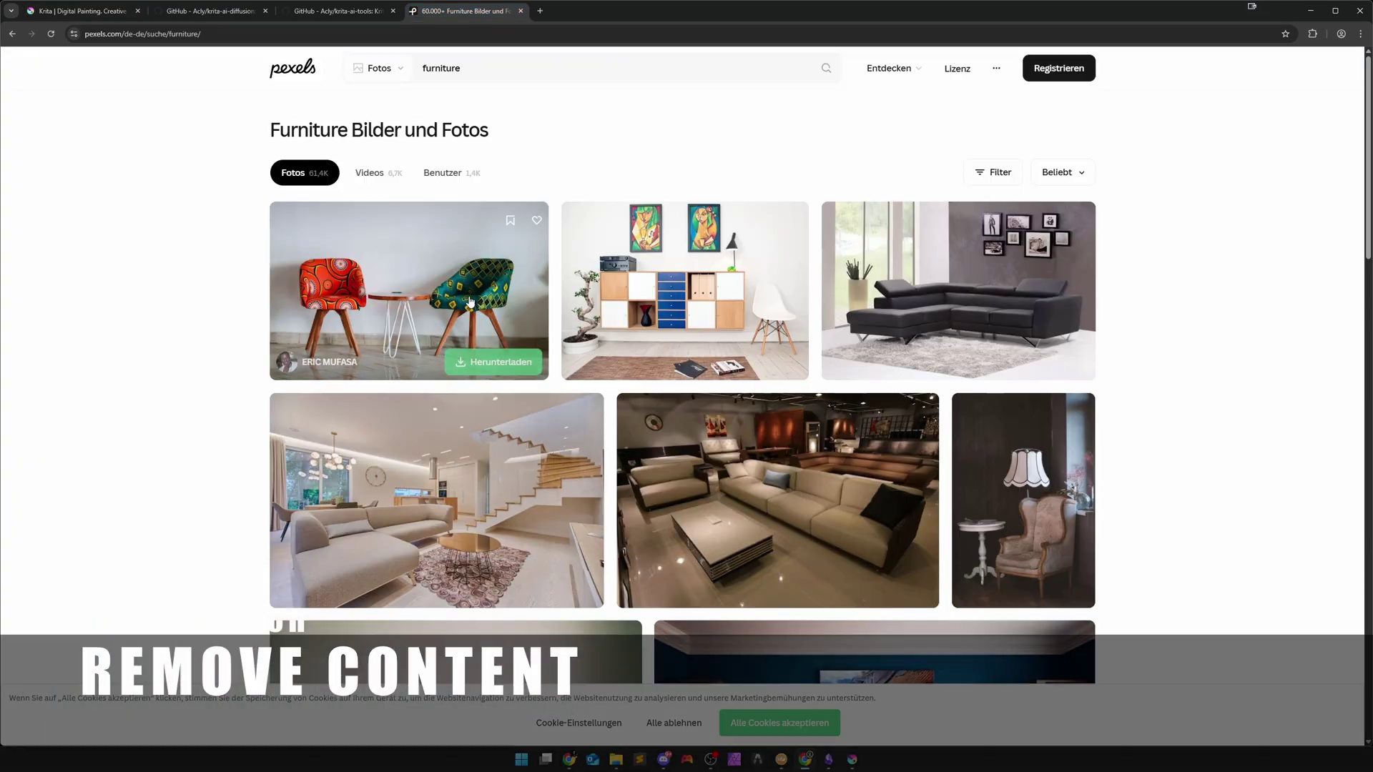
mouse_move(684, 289)
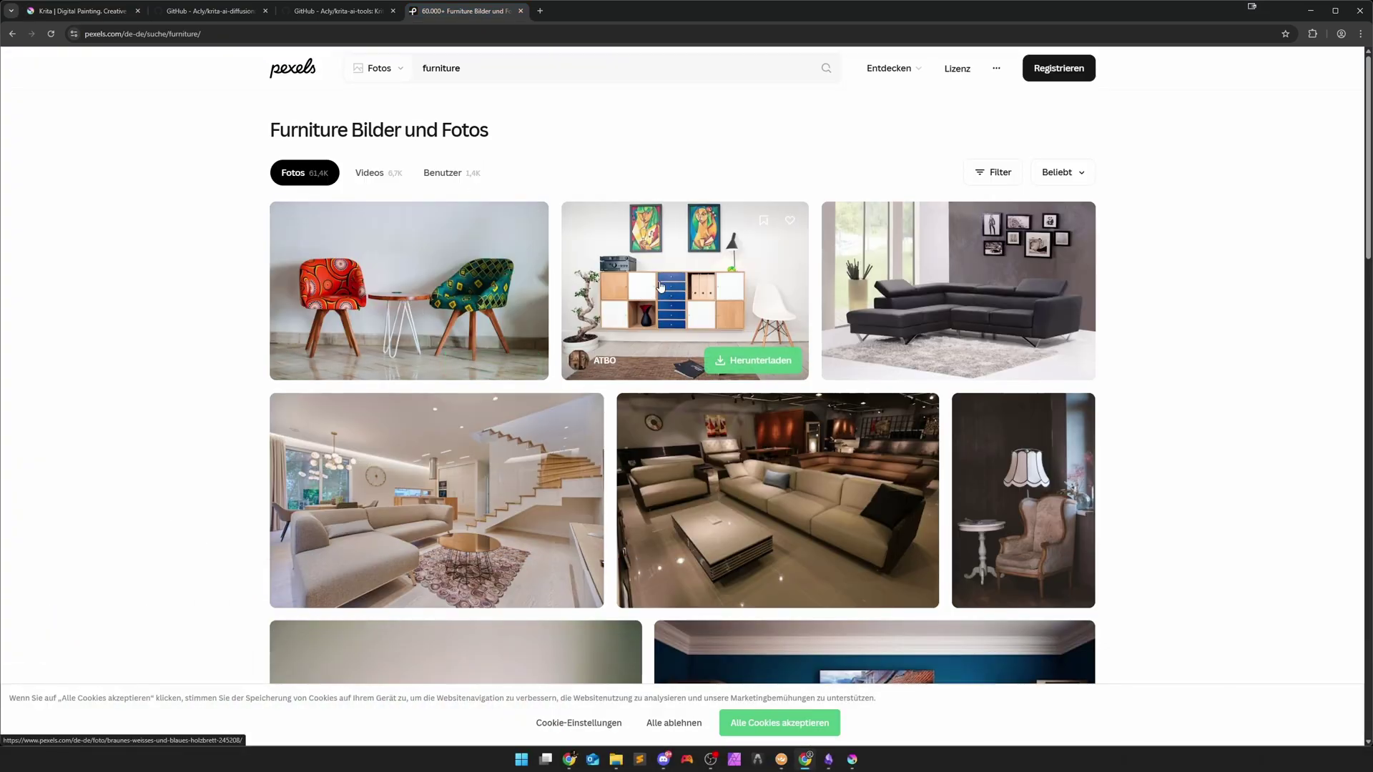
Open the blue-and-white cabinet photo full-size in a new tab and copy it
left_click(660, 287)
right_click(659, 391)
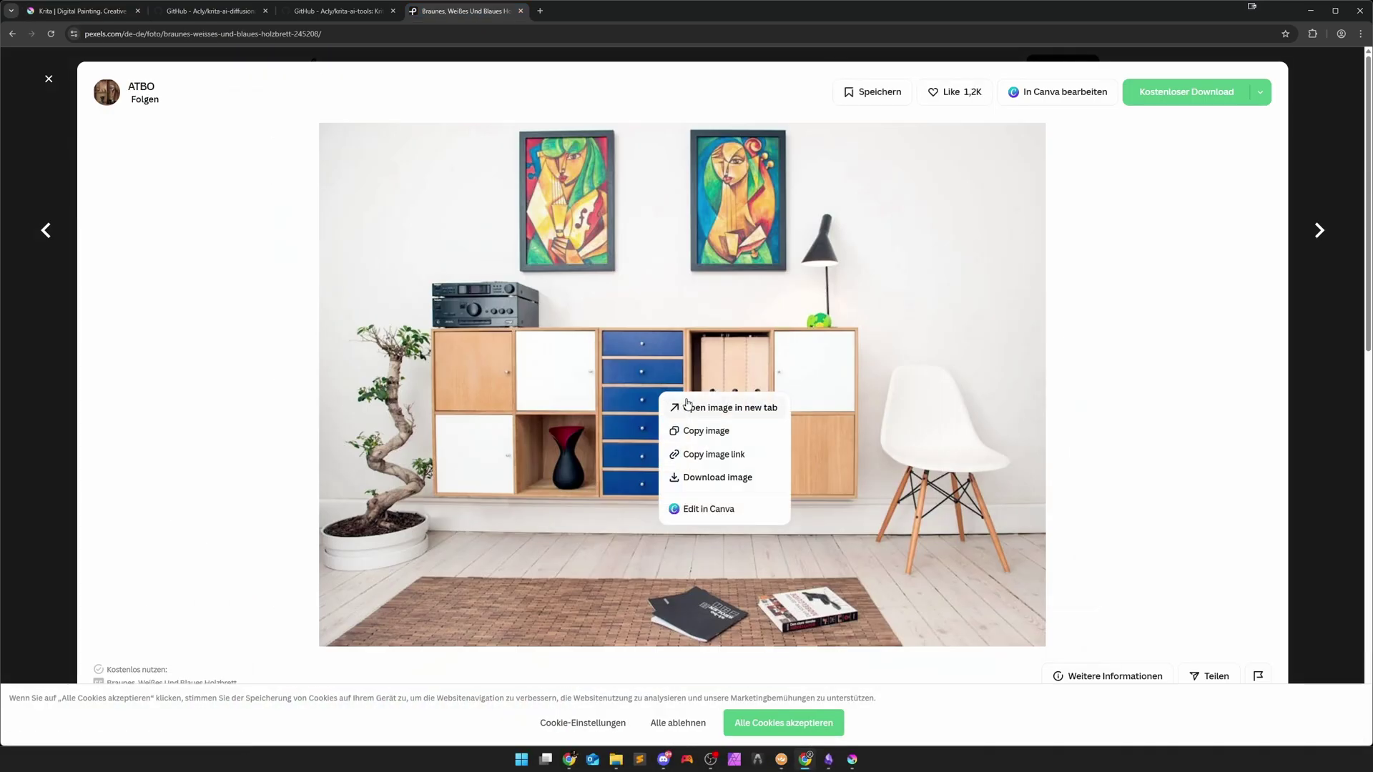
left_click(690, 403)
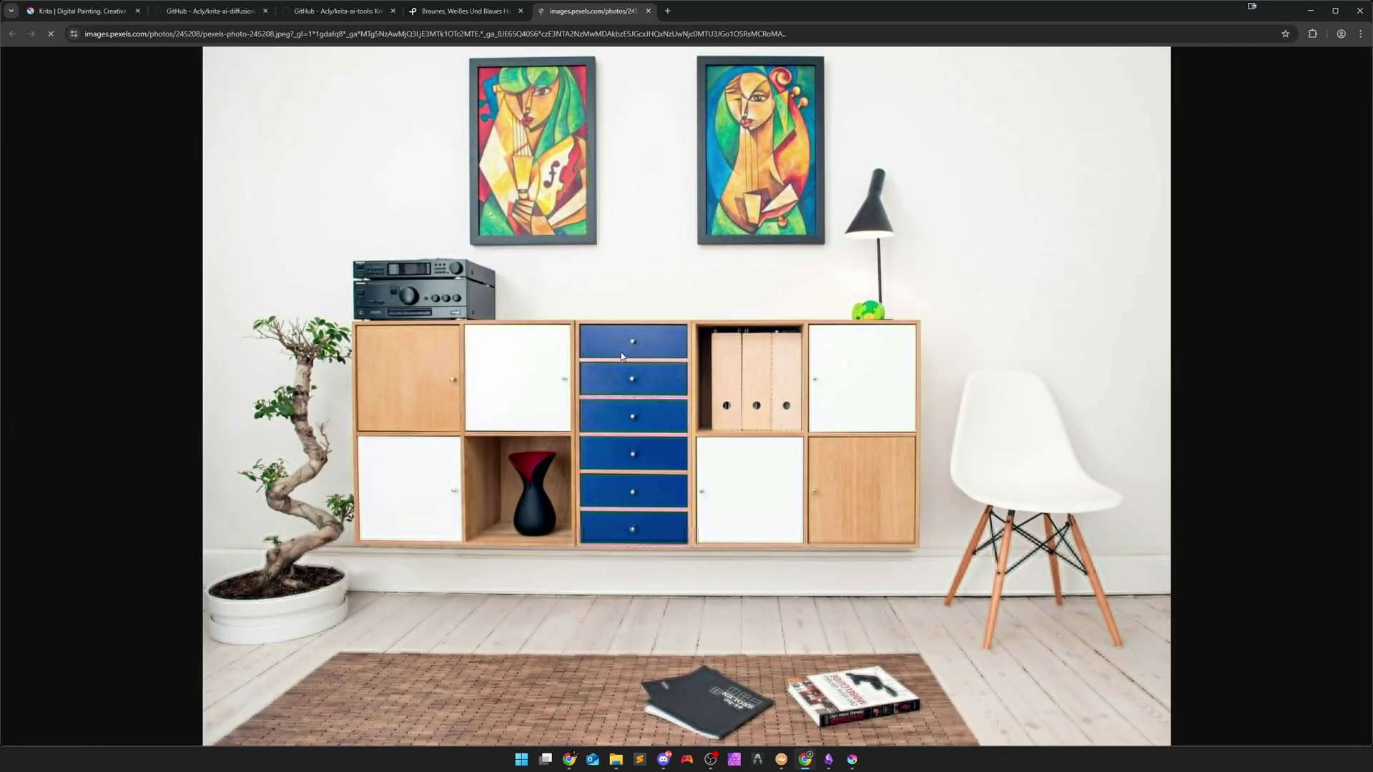
right_click(621, 355)
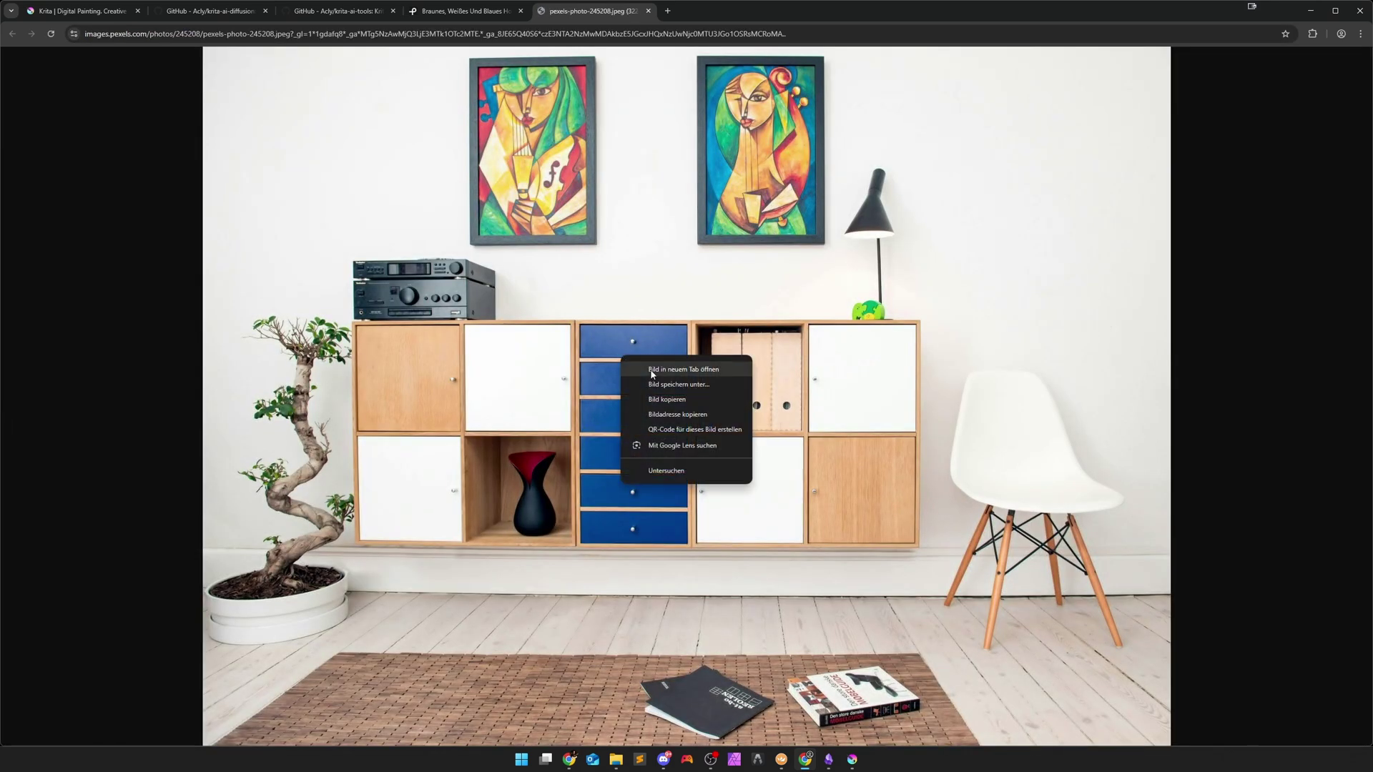
left_click(671, 399)
Create a blank 1024x1024 document and paste the copied room photo into it
left_click(851, 759)
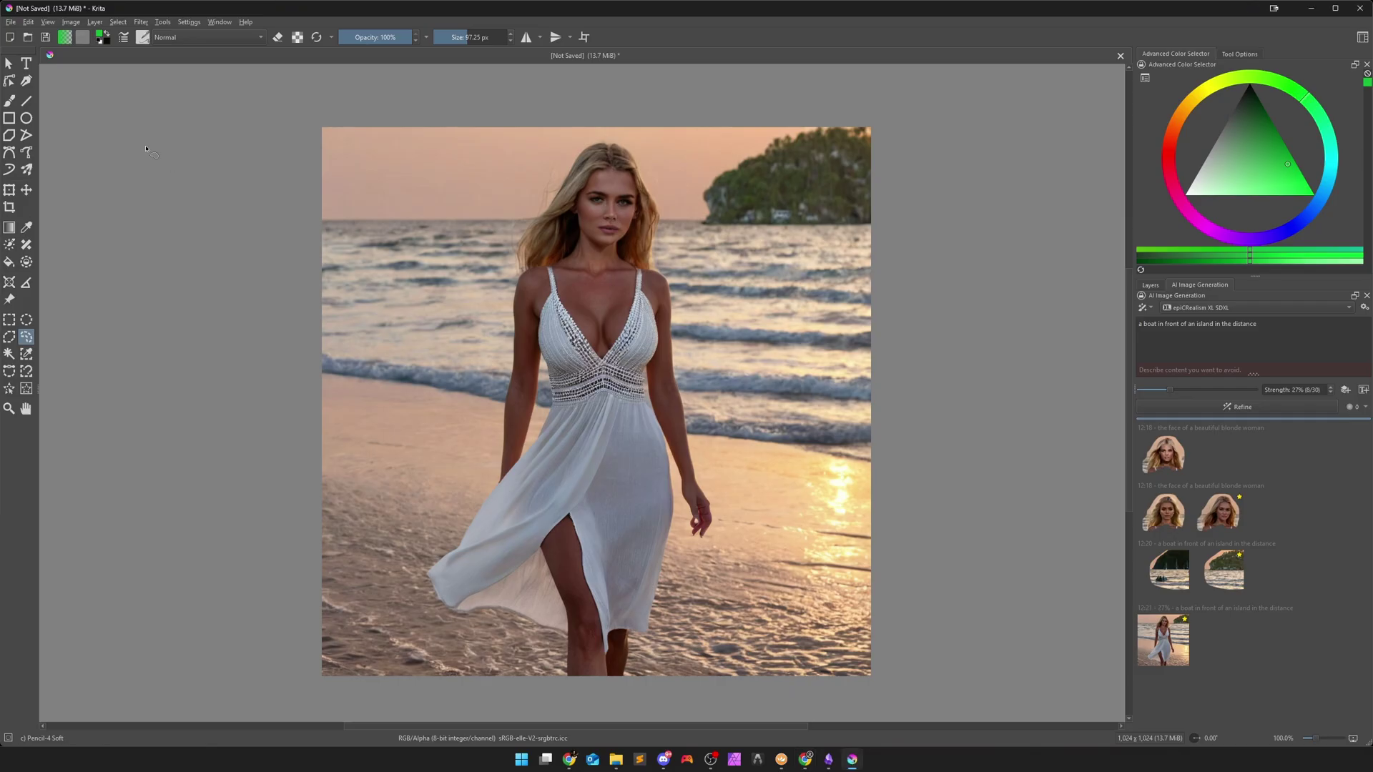
left_click(10, 38)
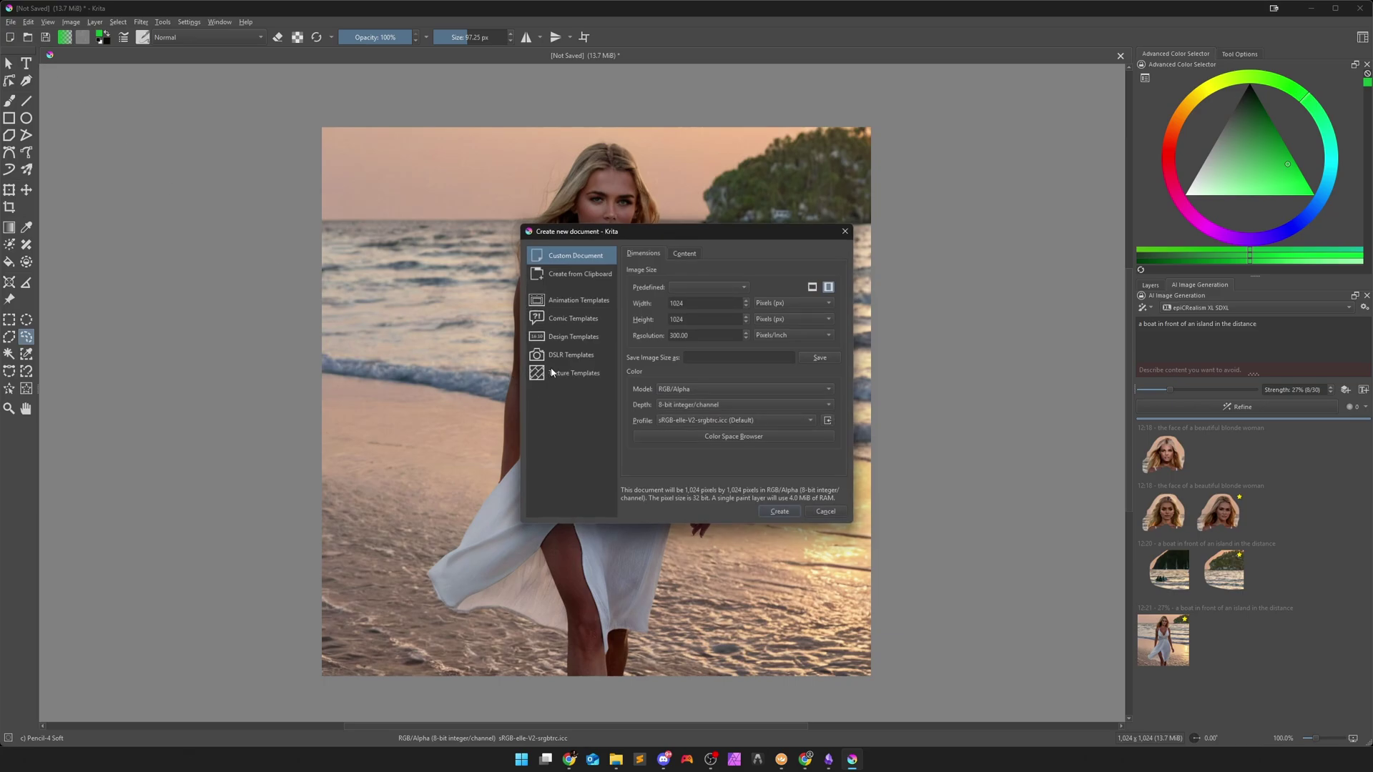
left_click(575, 272)
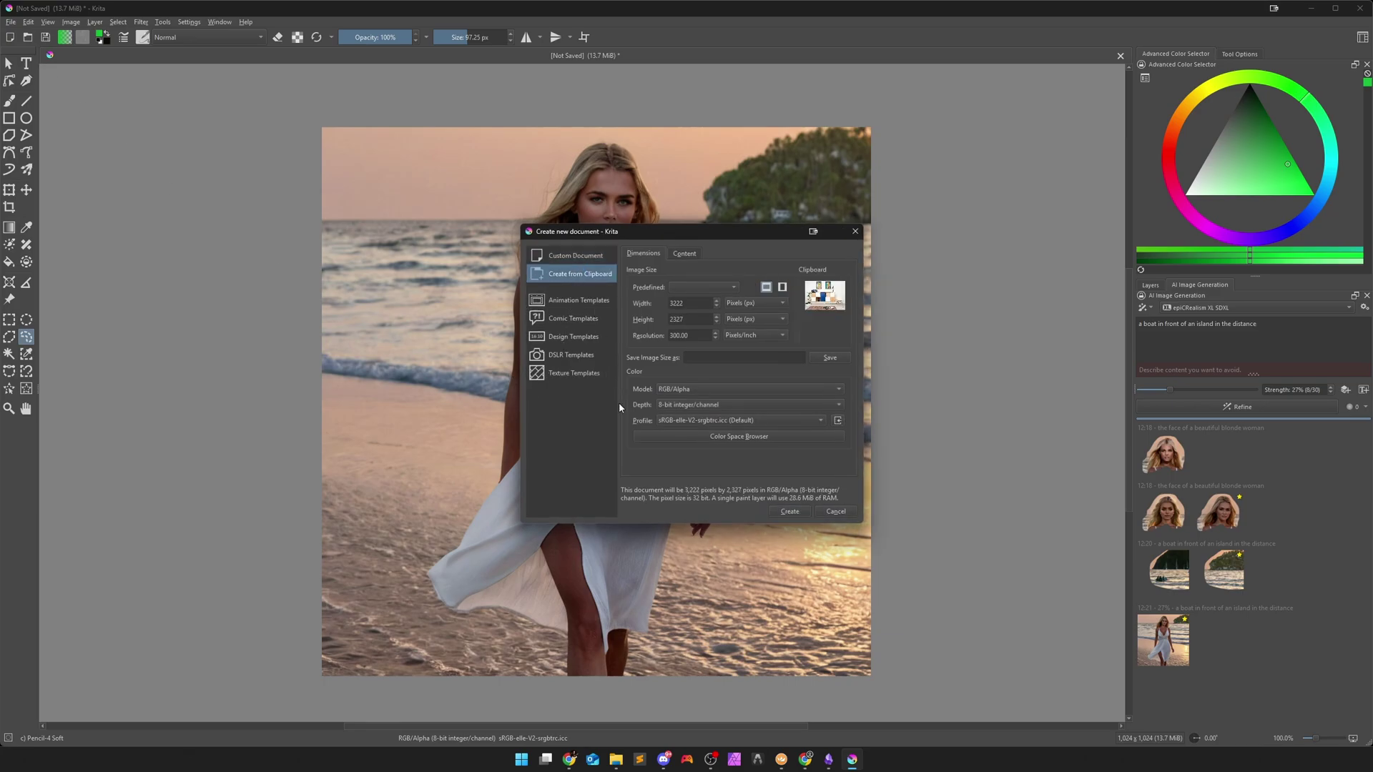
left_click(573, 258)
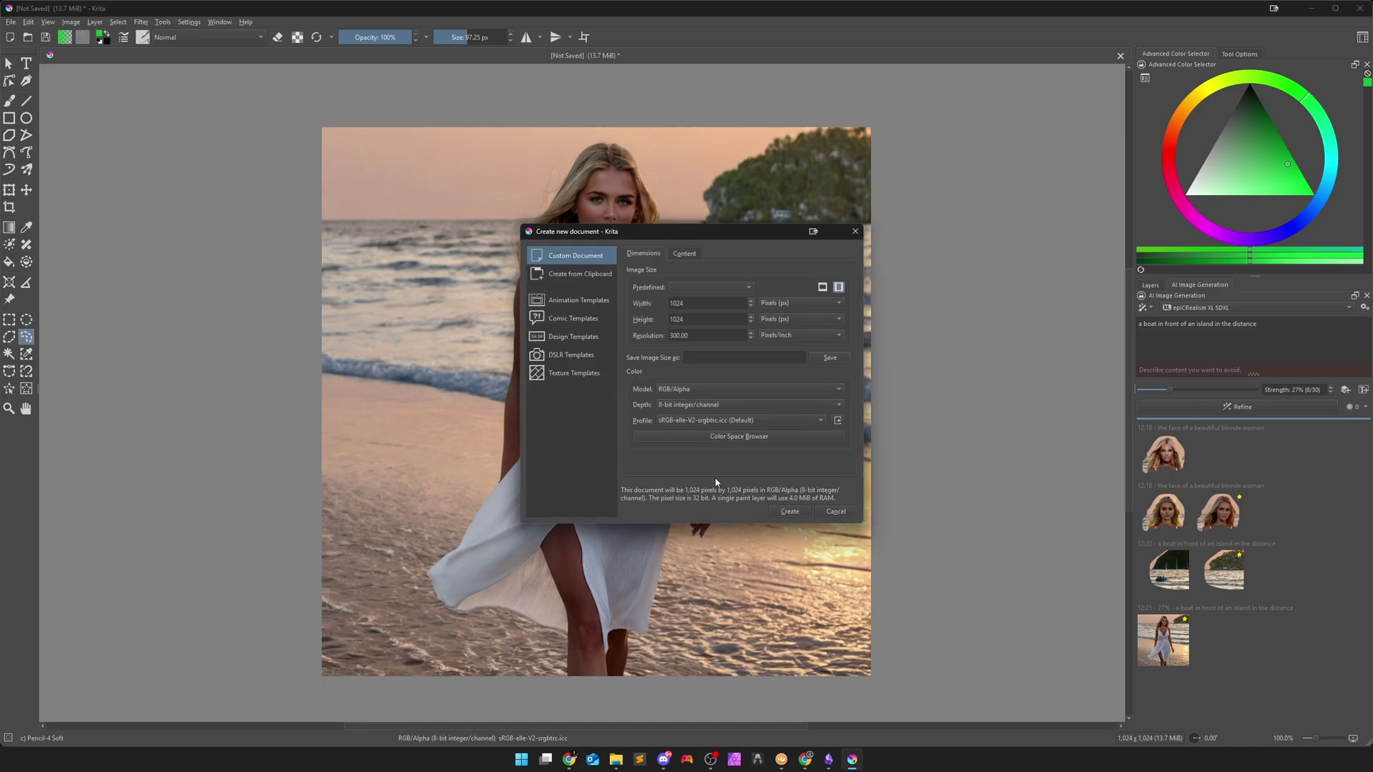
left_click(788, 512)
scroll(657, 435, "down", 1, "ctrl")
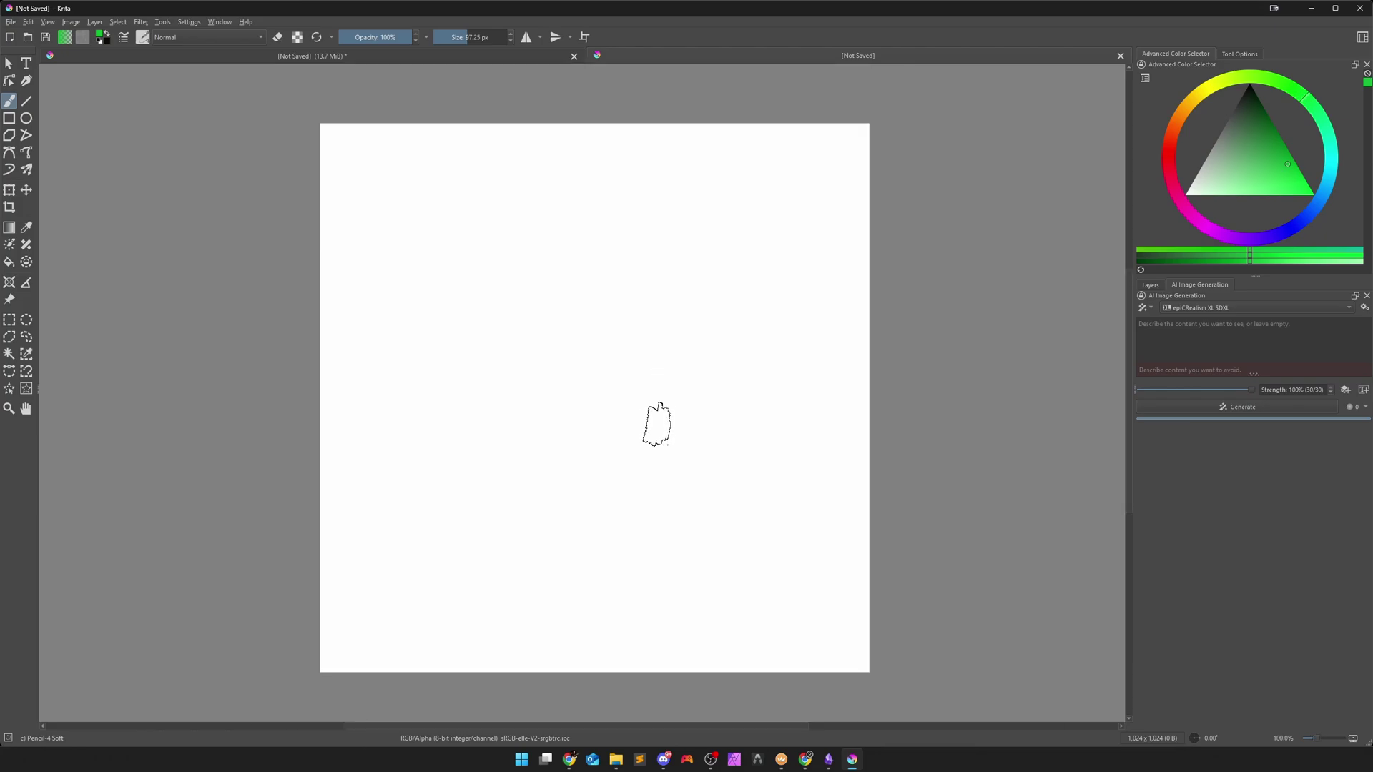
key("ctrl+v")
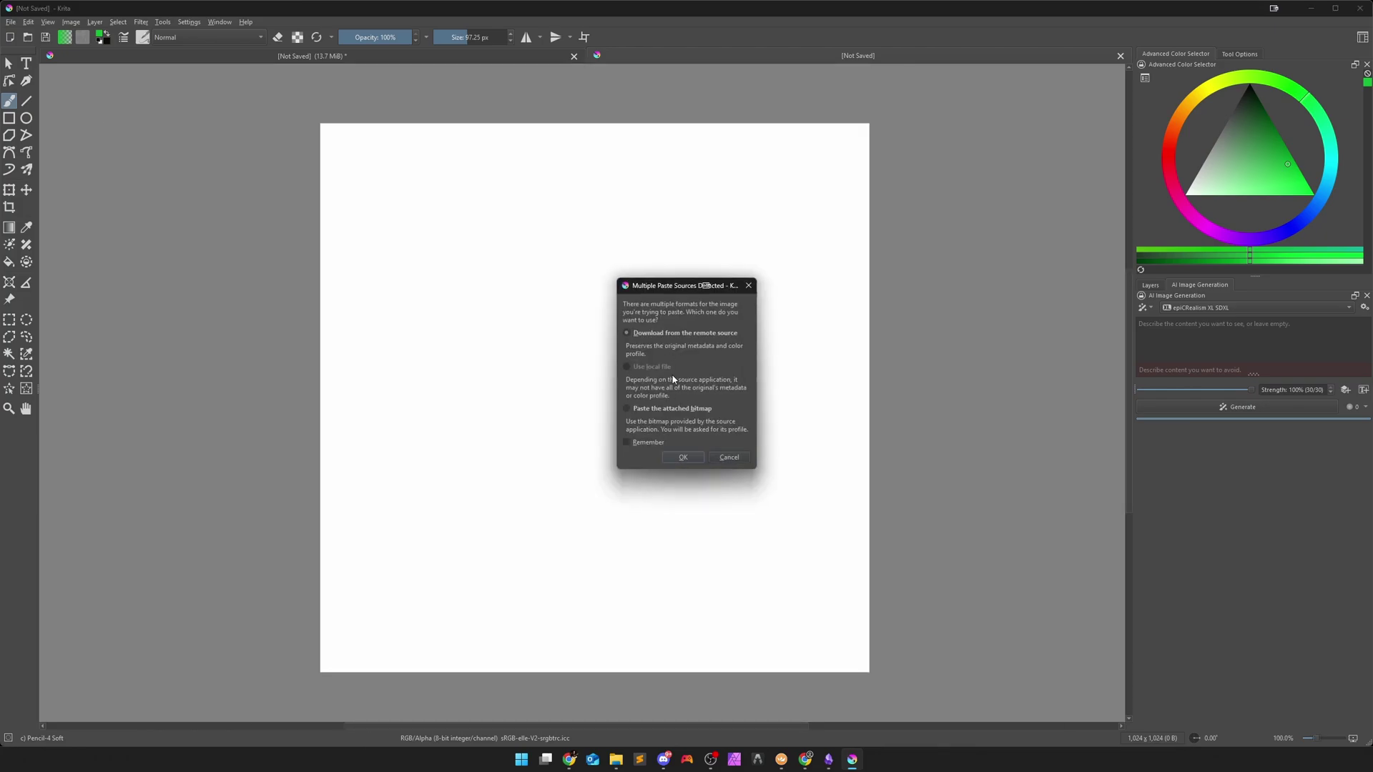
left_click(682, 454)
left_click(683, 383)
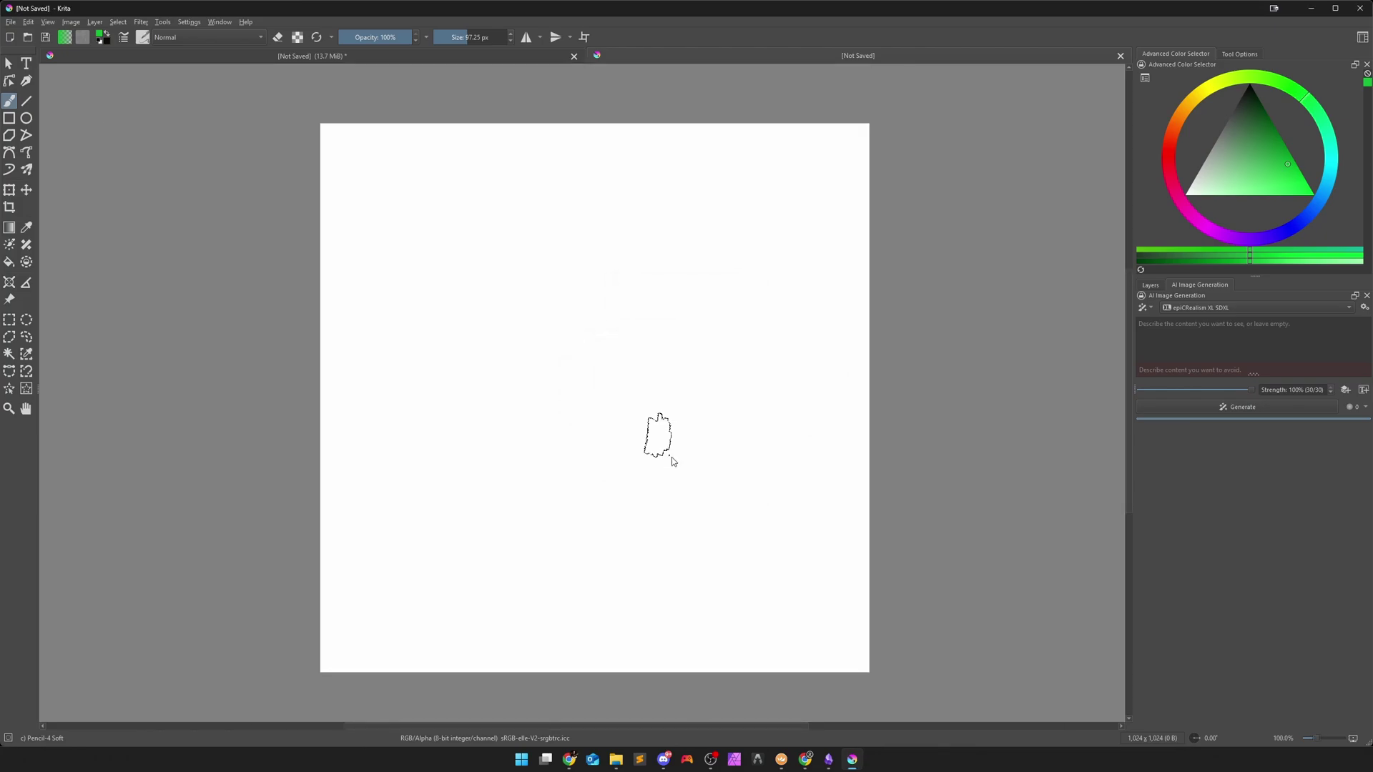
Transform the pasted photo, shrinking it and moving it to the canvas's top-left
left_click(8, 190)
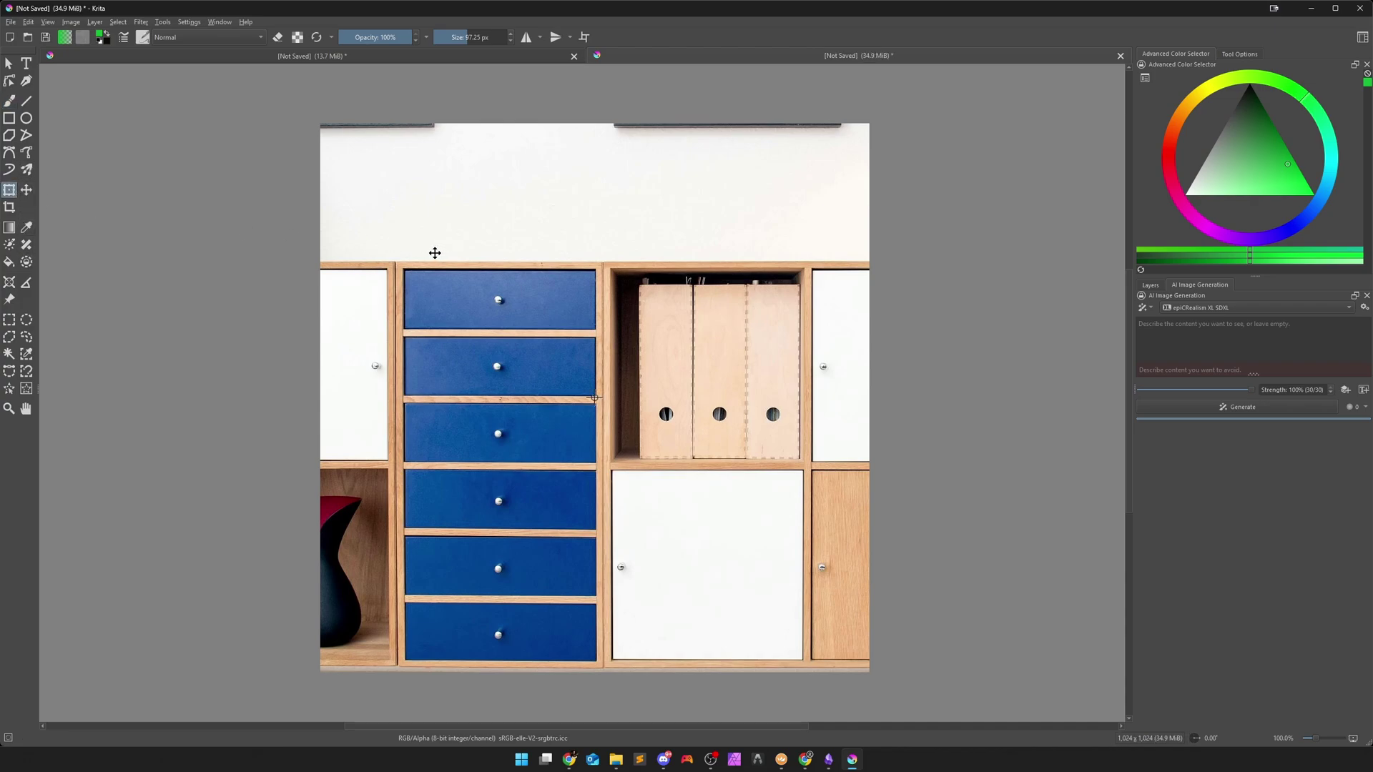
left_click(1147, 285)
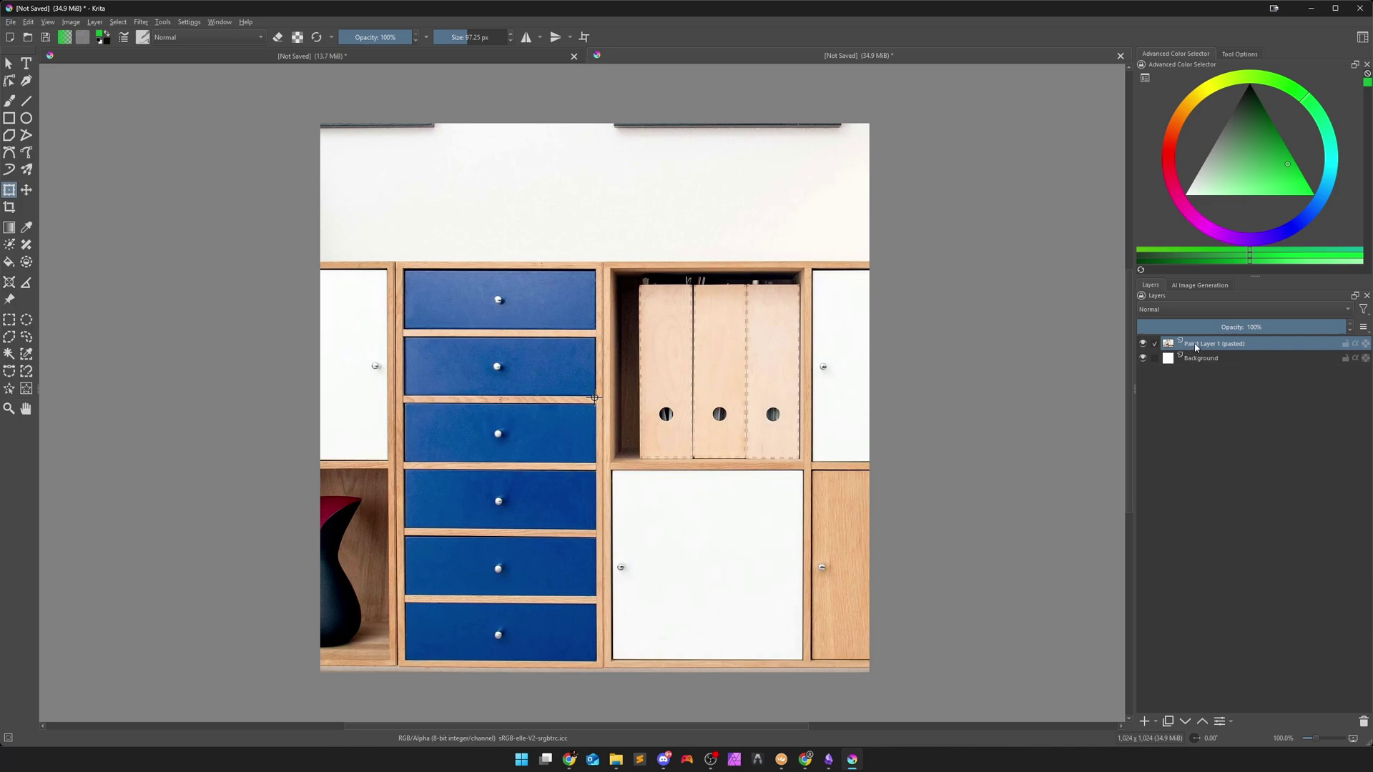
key("minus")
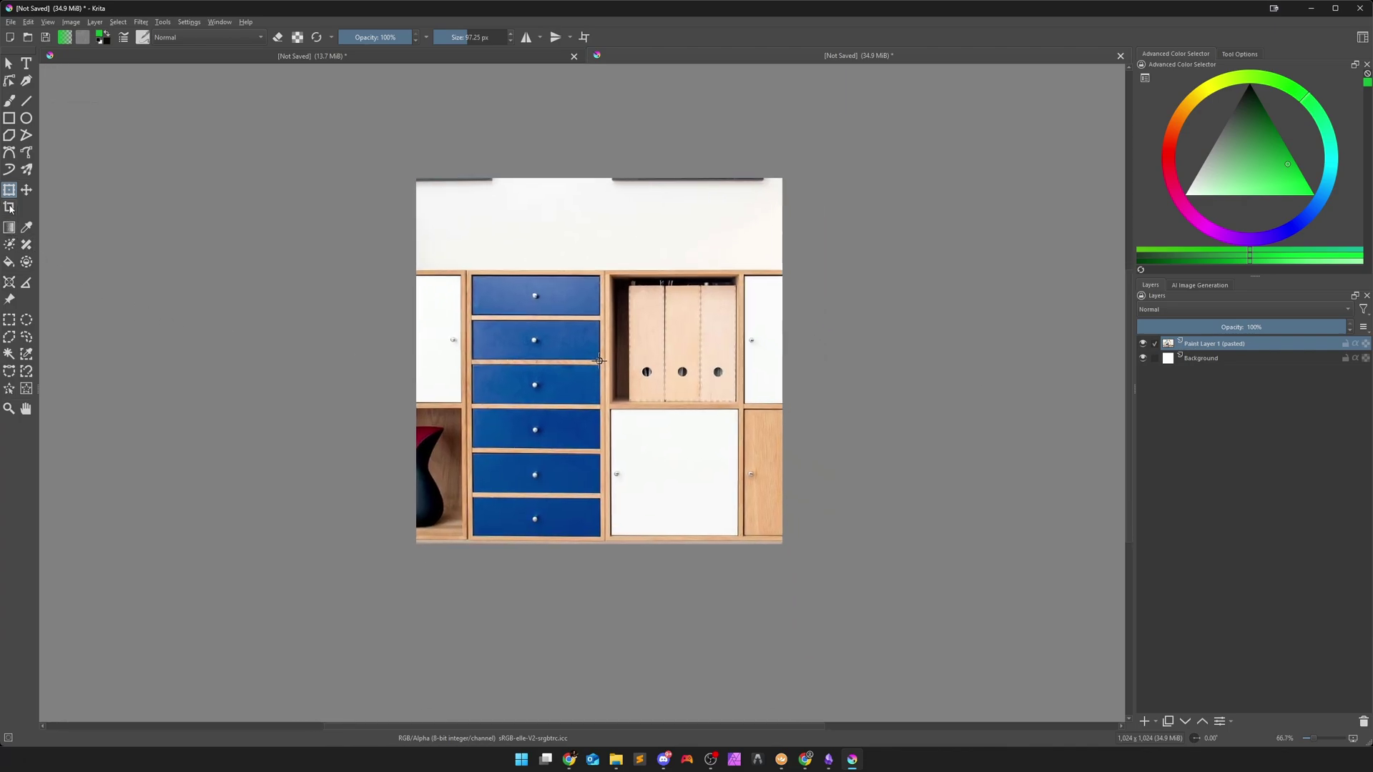
left_click(10, 190)
left_click_drag(529, 241, 622, 362)
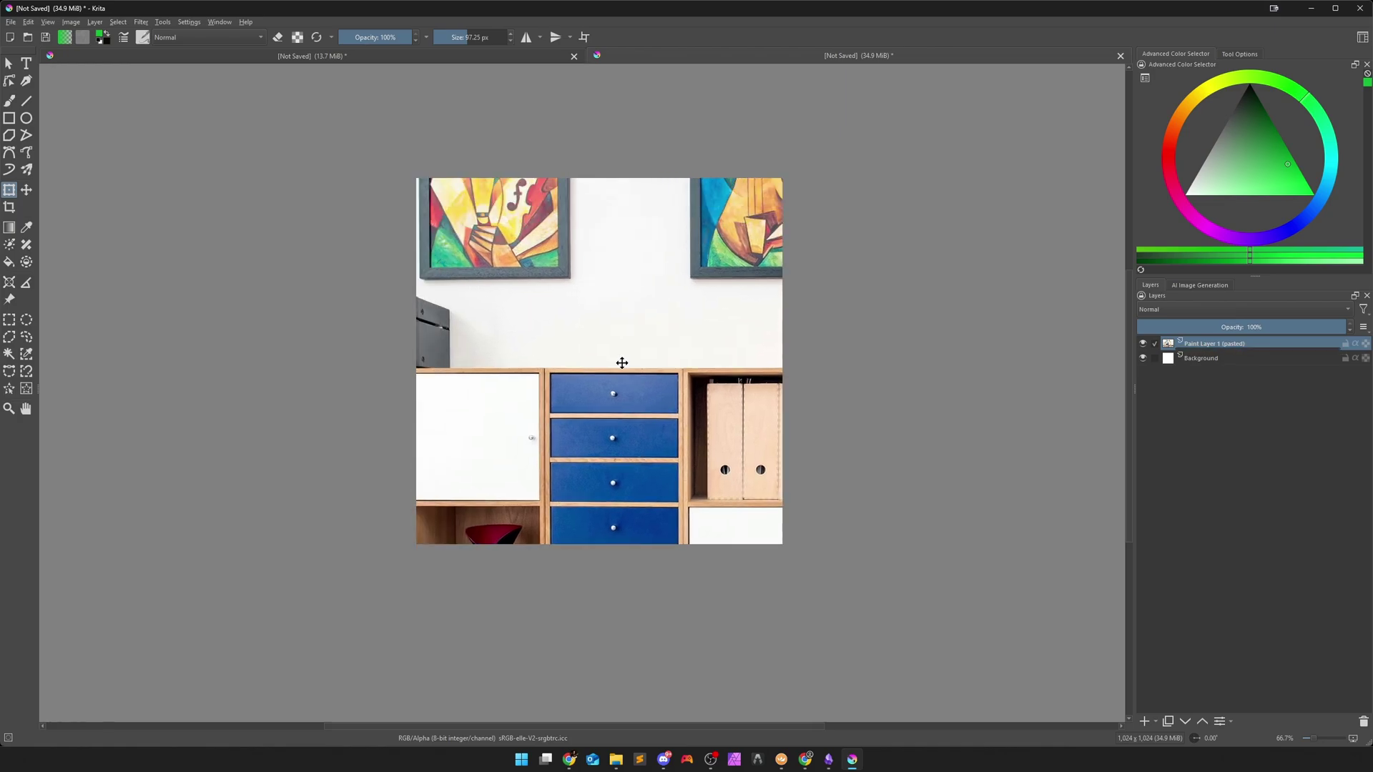
scroll(622, 363, "down", 2)
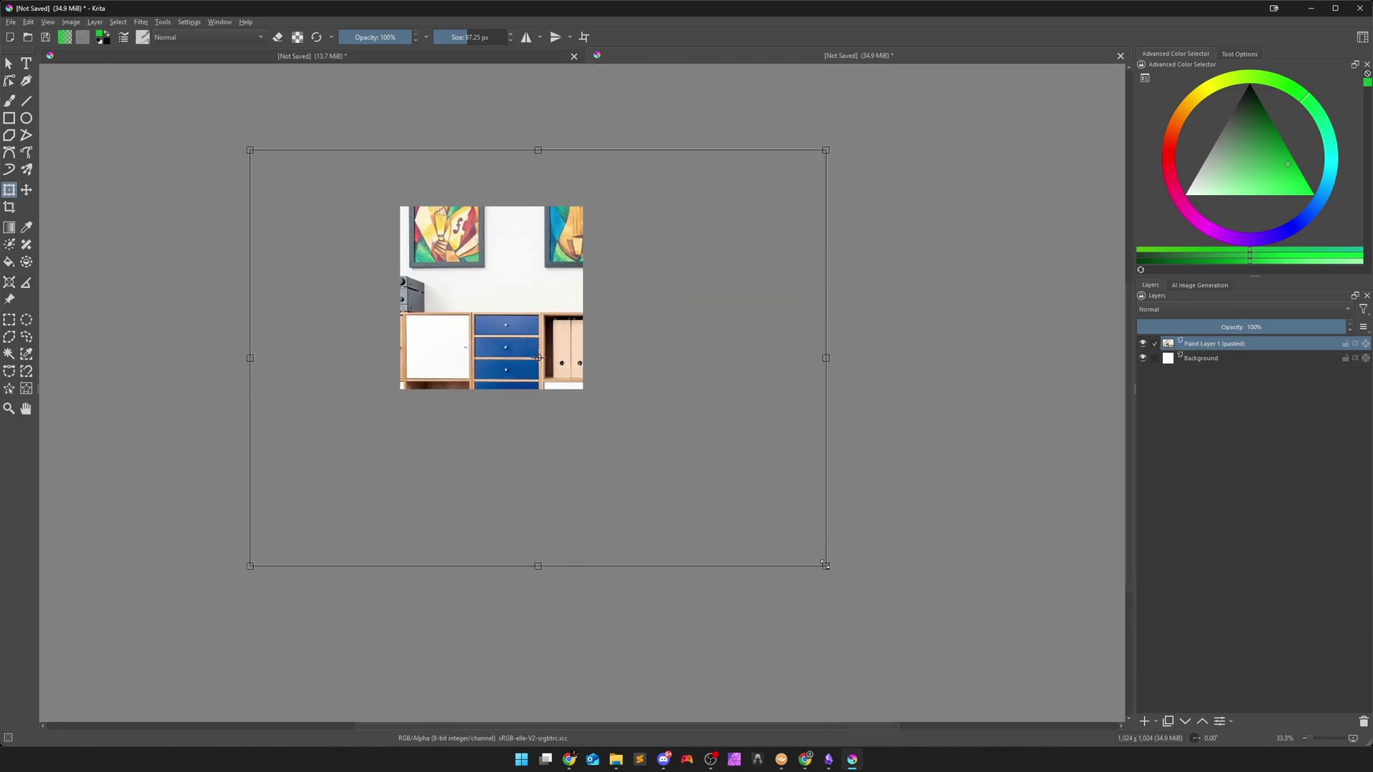
left_click_drag(826, 566, 406, 214)
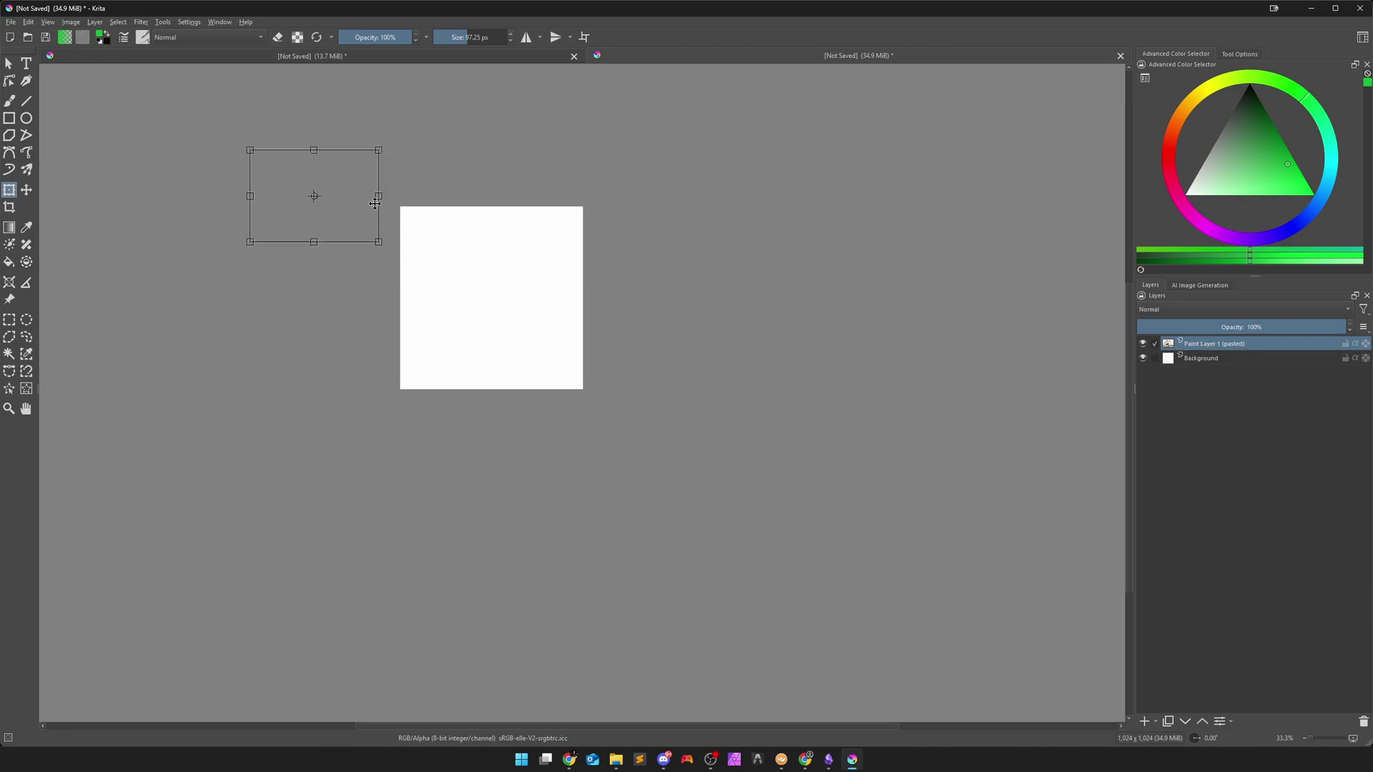
left_click_drag(345, 180, 506, 248)
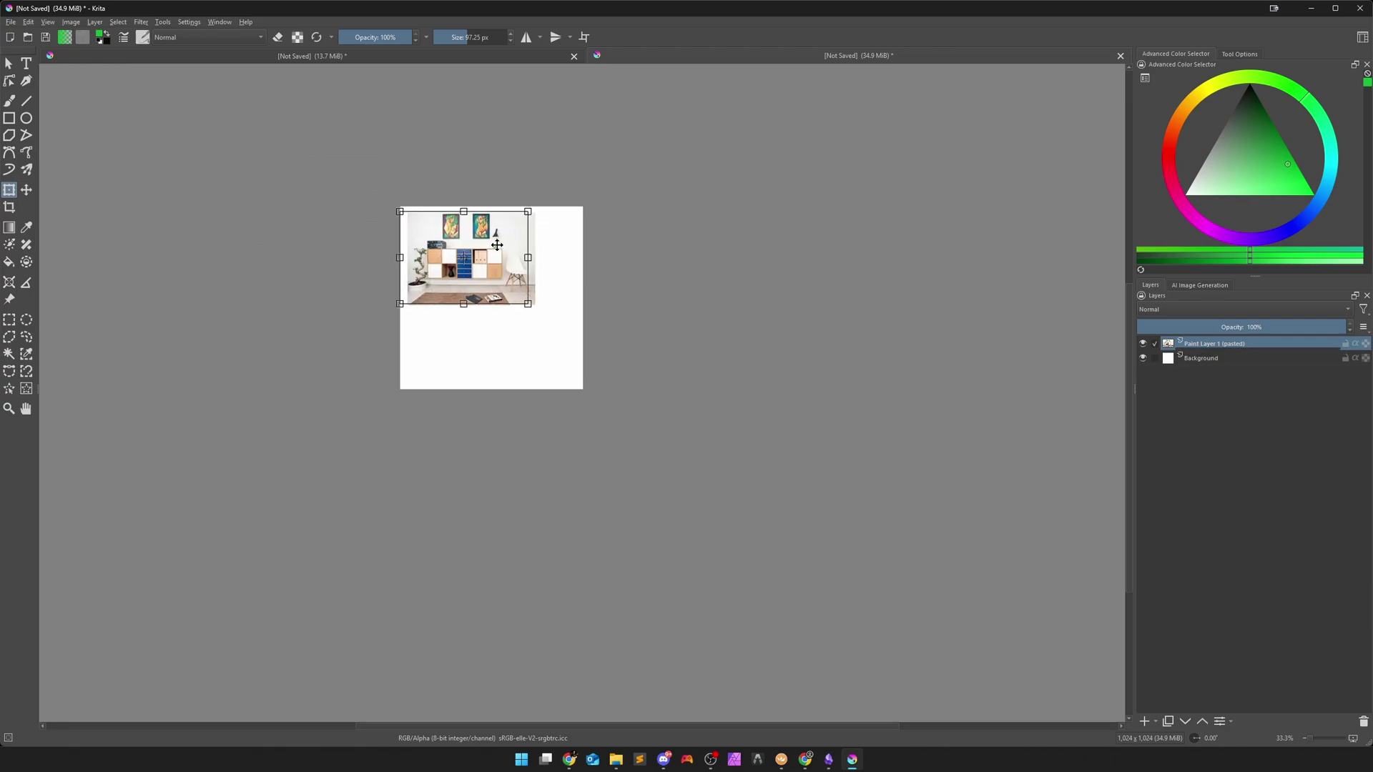
Enlarge the photo from its corner to cover the whole canvas and apply the transform
key("1")
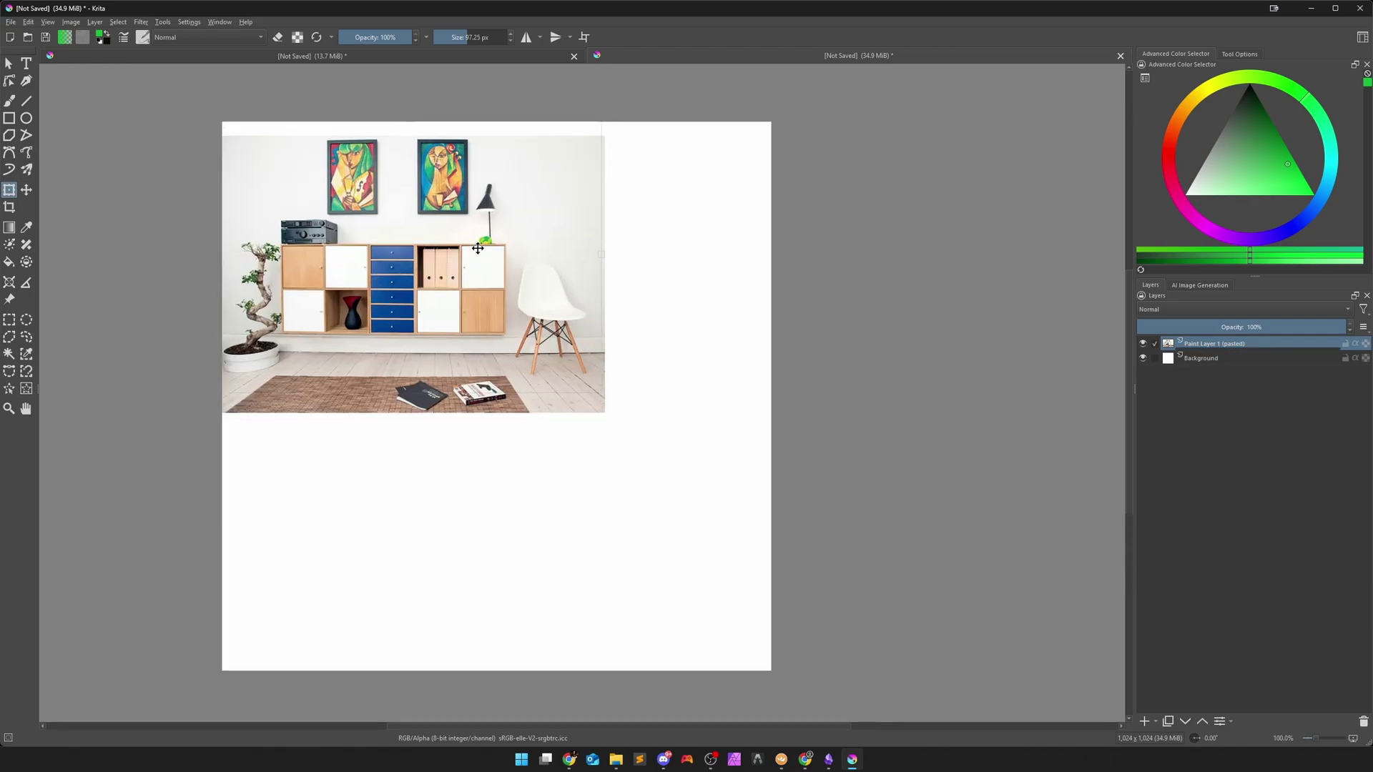
left_click_drag(482, 266, 479, 253)
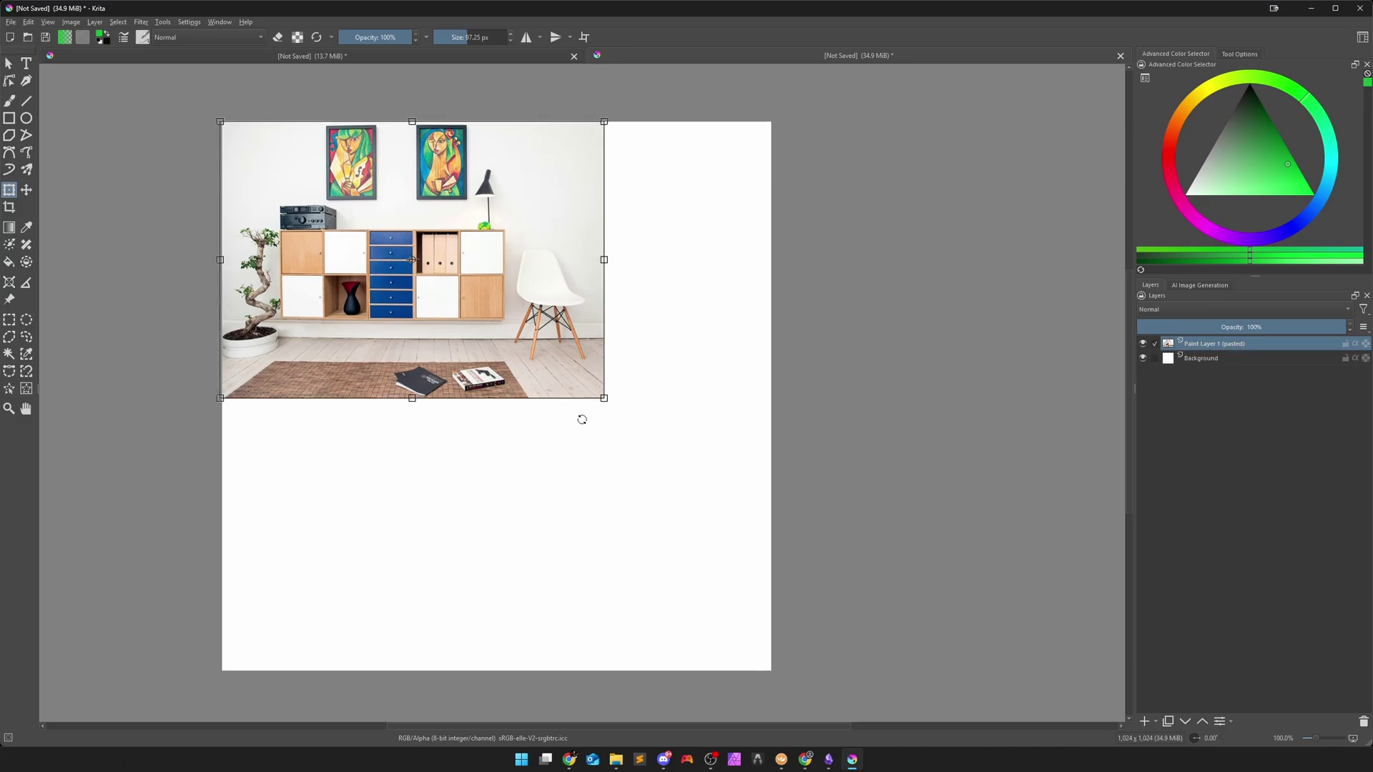
left_click_drag(604, 398, 698, 465)
left_click_drag(955, 691, 924, 676)
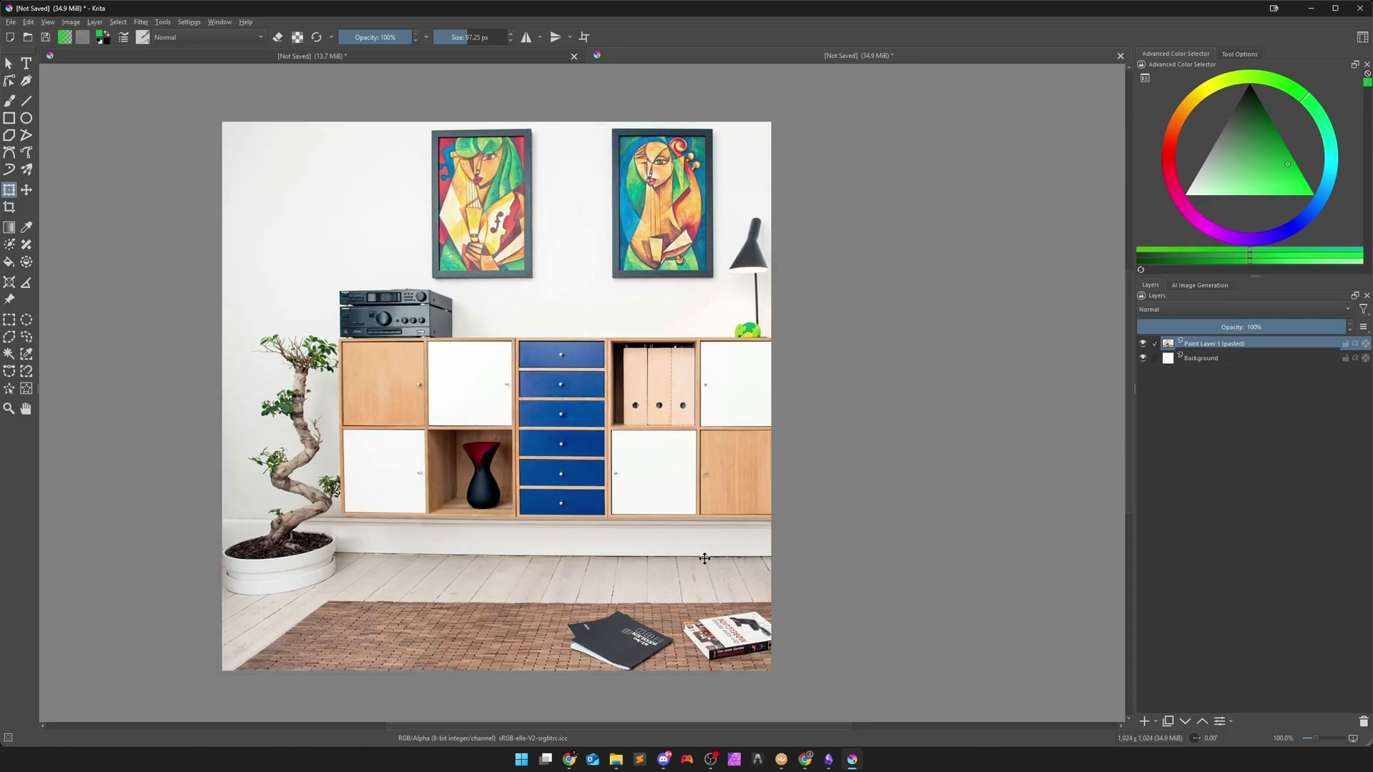
left_click_drag(704, 559, 664, 559)
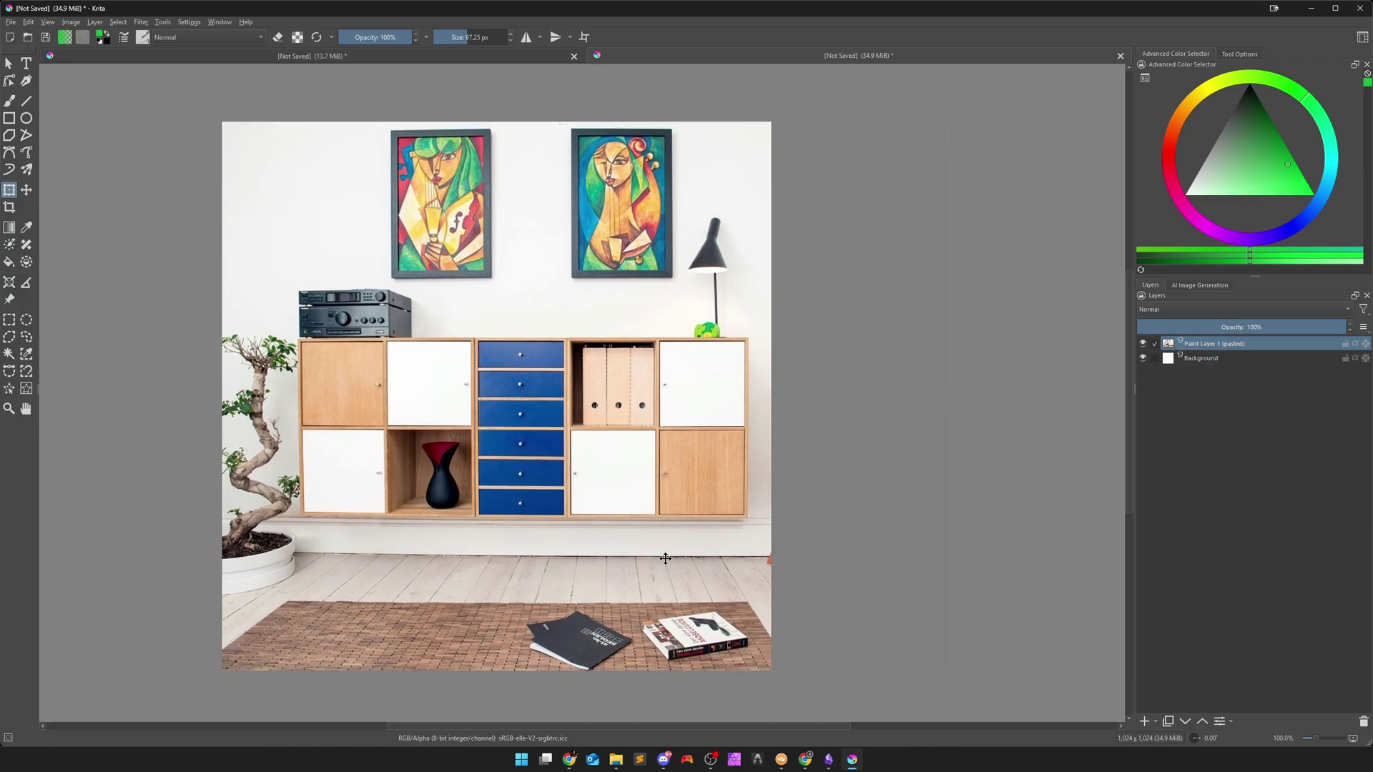
right_click(425, 242)
left_click(461, 384)
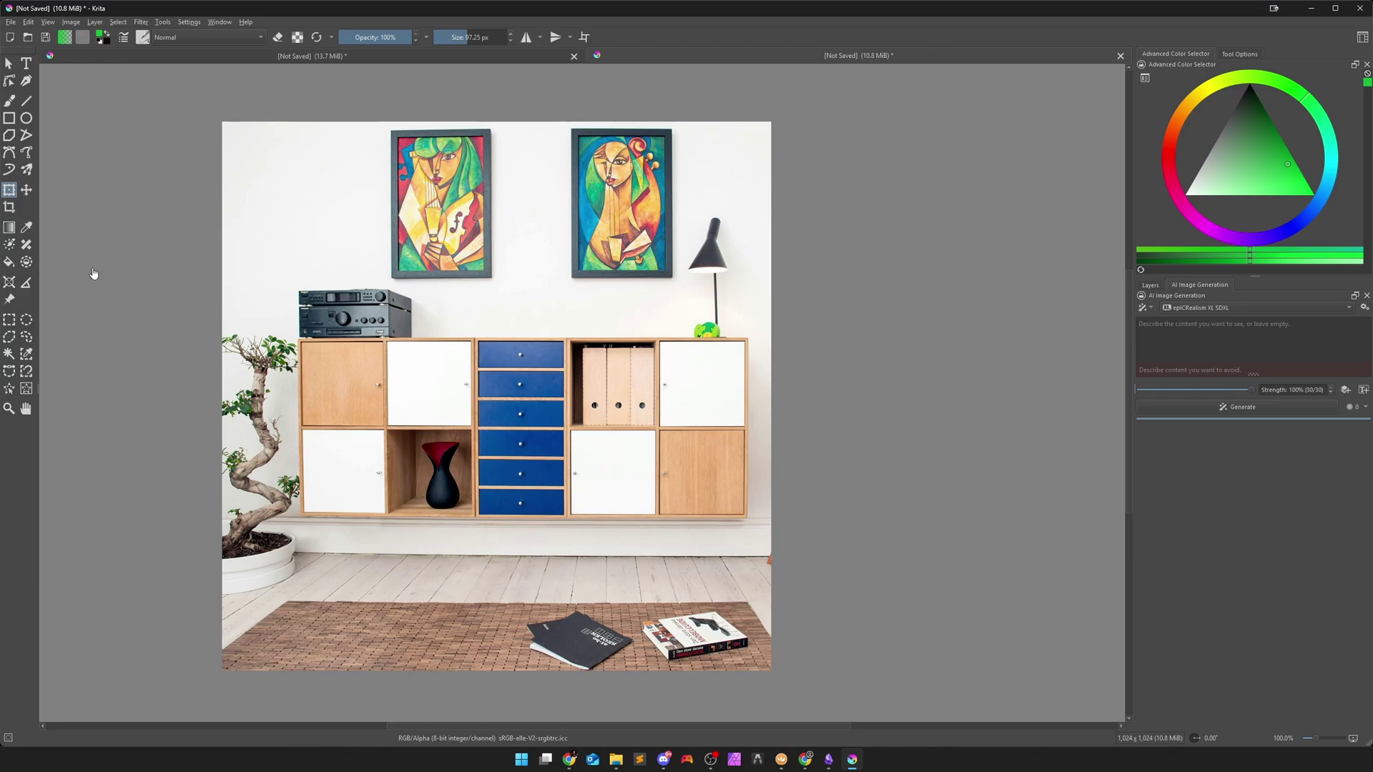
Select both wall paintings and generate Remove Content with prompt 'a plain white wall'
left_click(9, 320)
left_click_drag(384, 126, 680, 283)
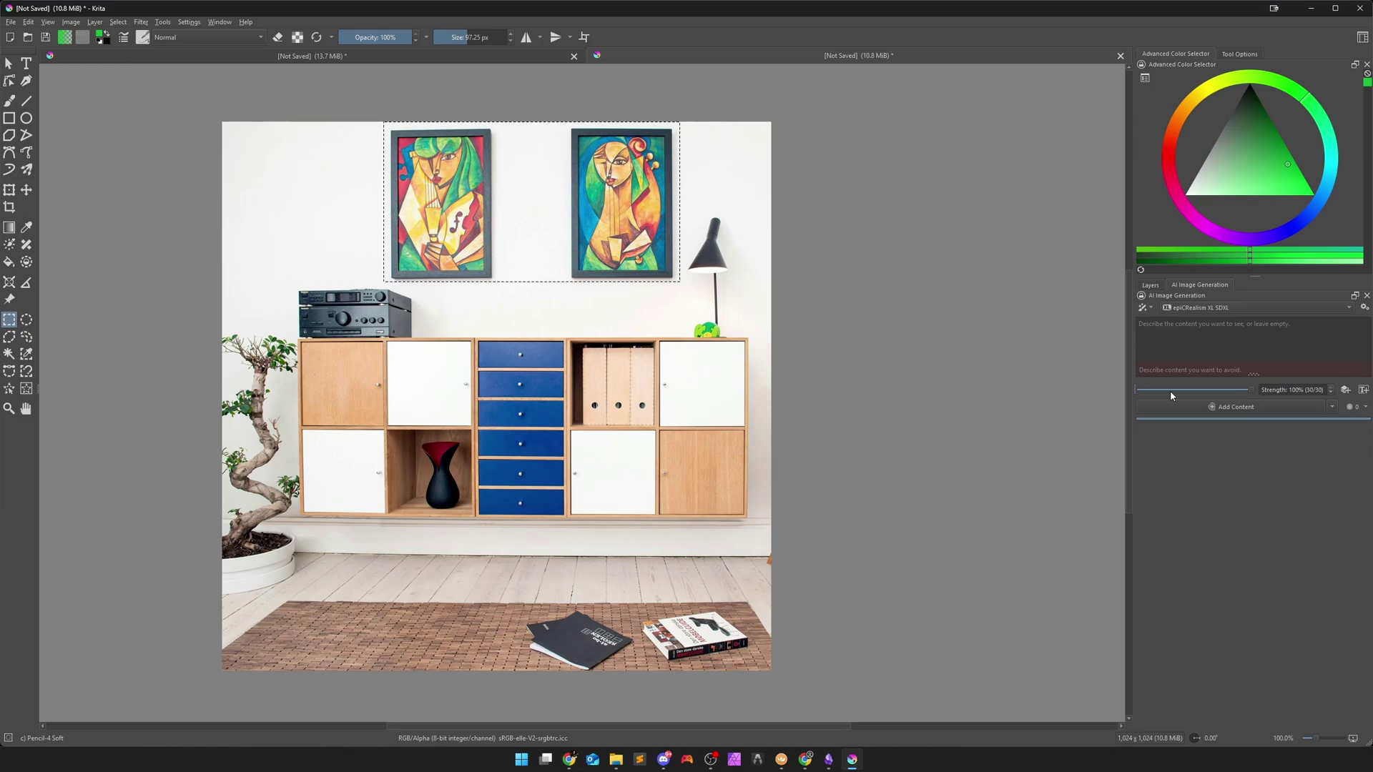
left_click(1227, 412)
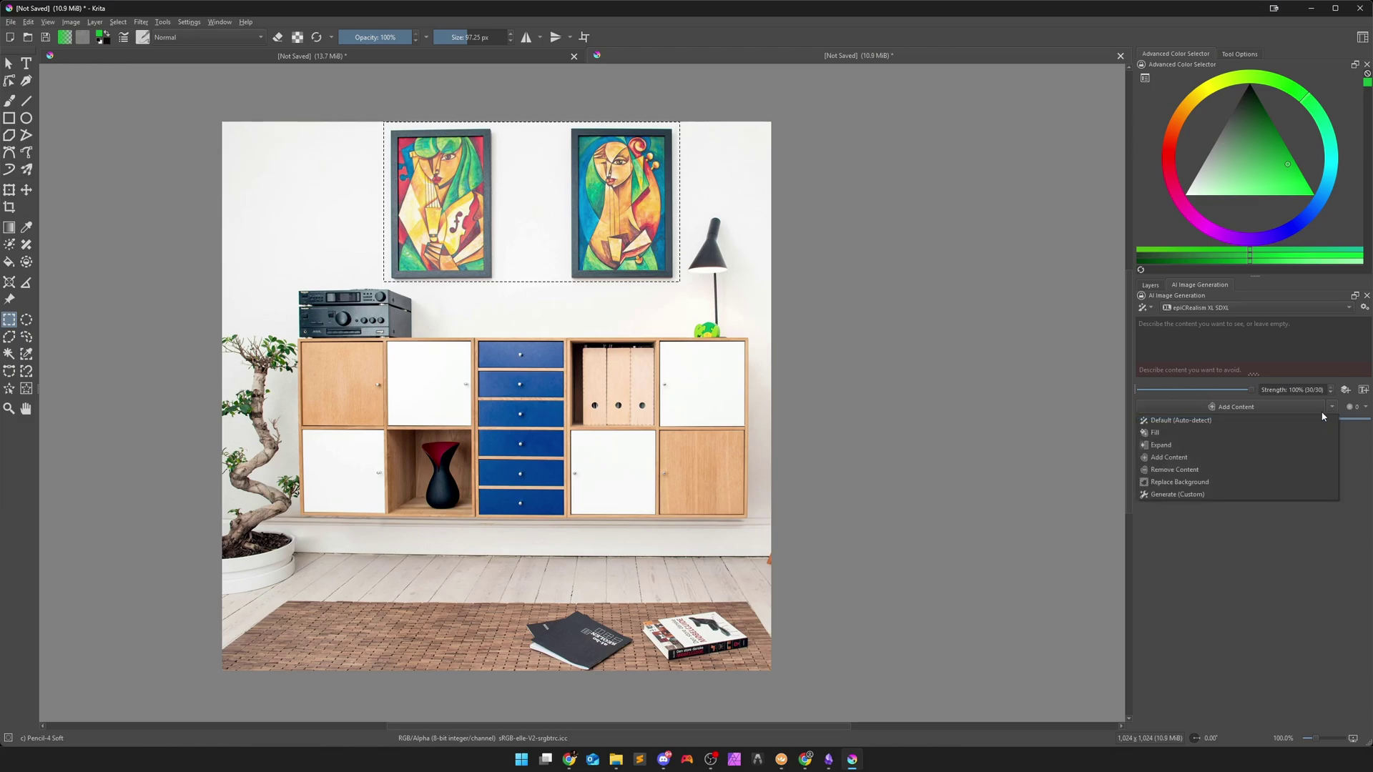
left_click(1229, 466)
type("a")
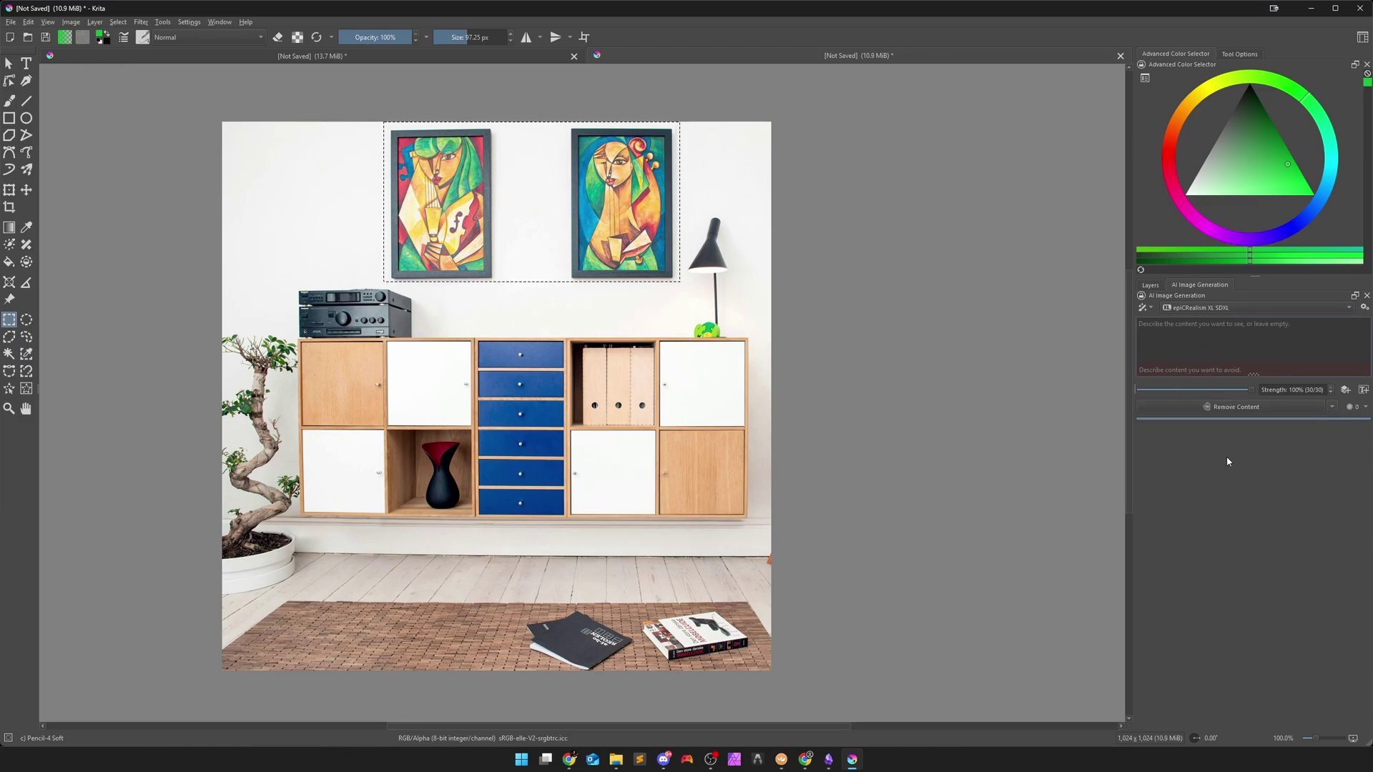
type(" plain white")
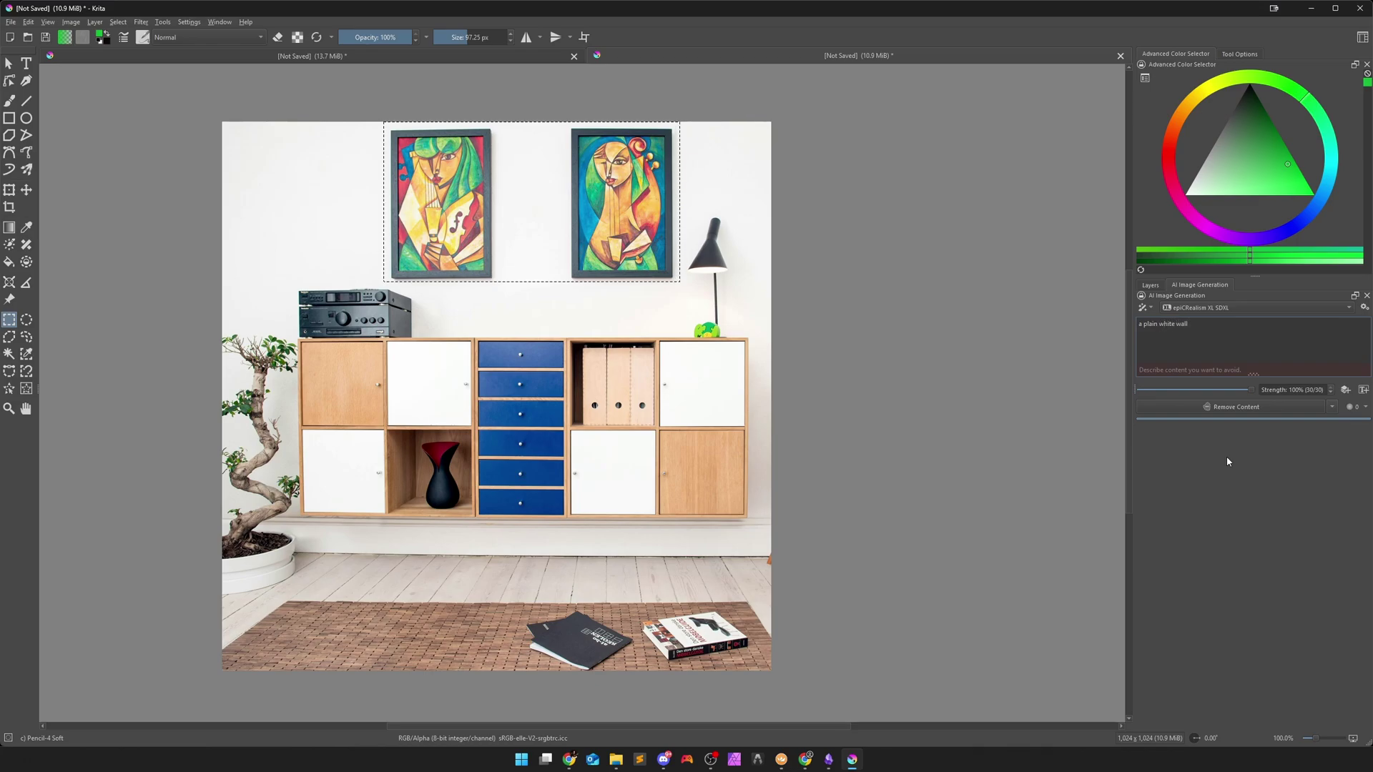
type(" wall")
left_click(1246, 407)
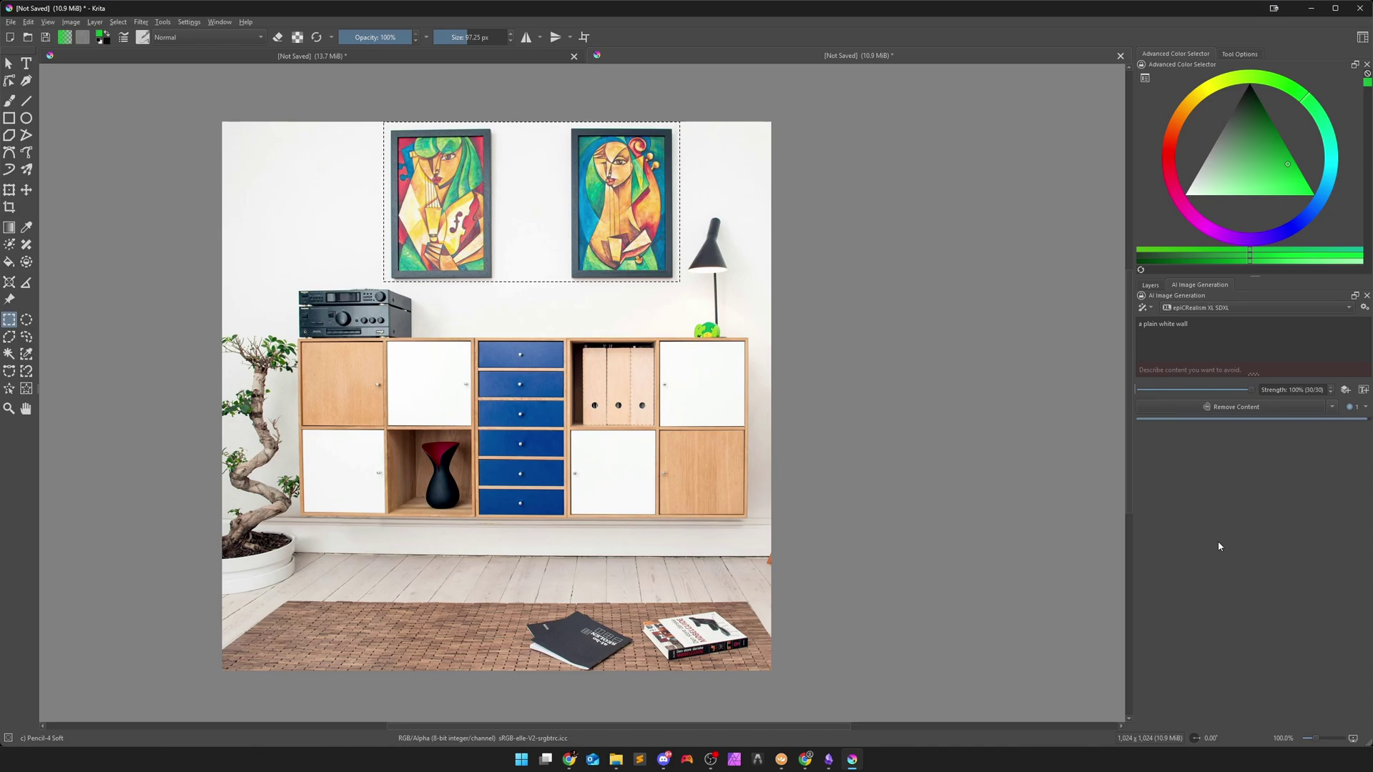
Apply the plain-wall result and deselect
left_click(1158, 461)
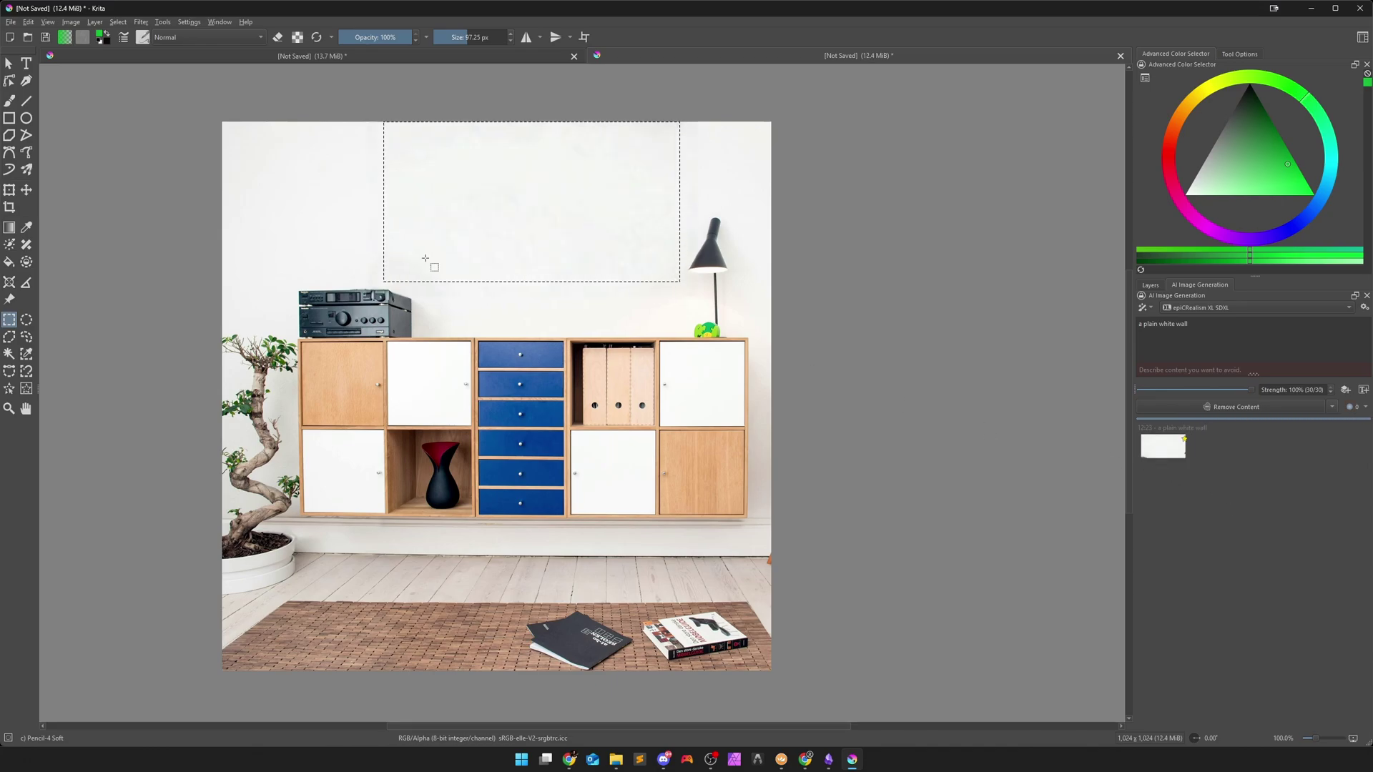
left_click(118, 23)
left_click(134, 45)
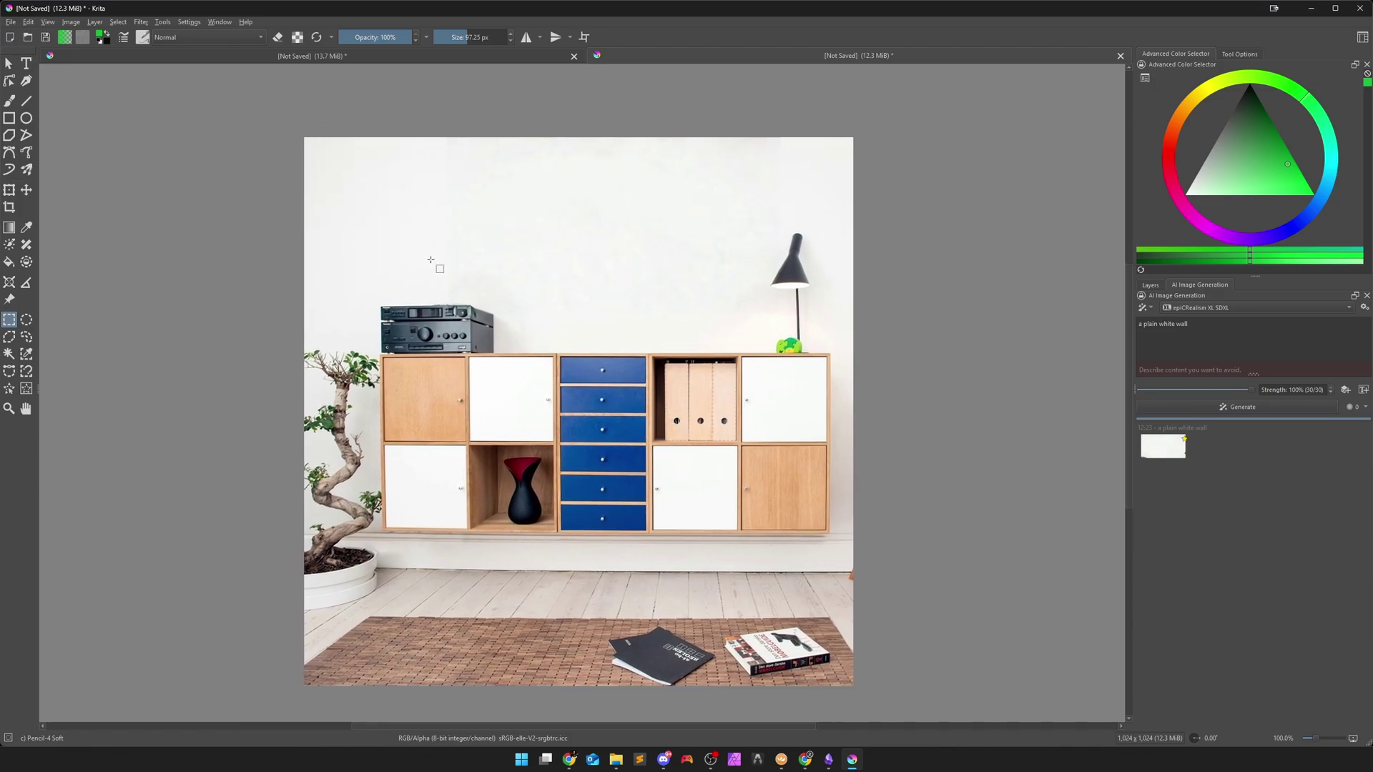
Generate a framed mountain oil painting on the selected wall using Add Content, then deselect
mouse_move(434, 155)
left_mouse_down()
mouse_move(561, 238)
mouse_move(745, 295)
left_mouse_up()
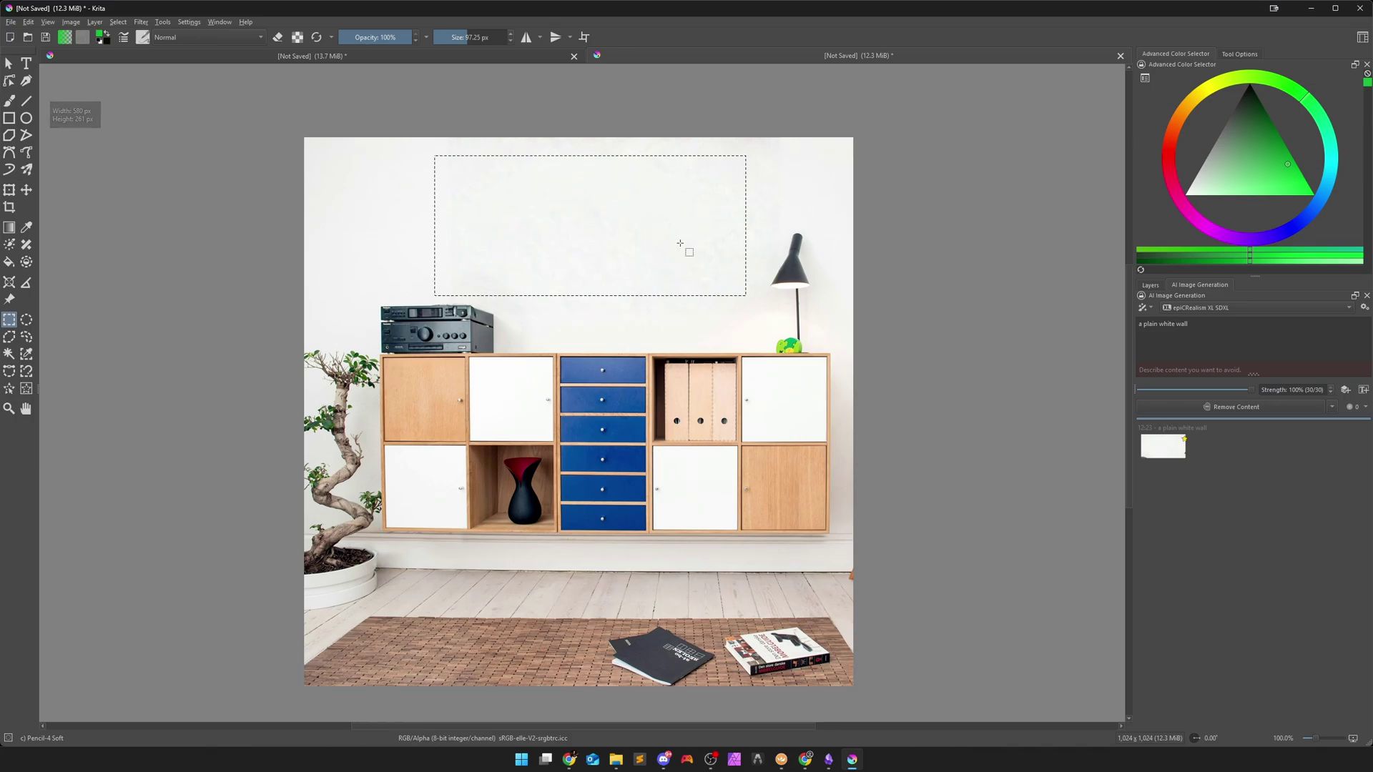
triple_click(1171, 364)
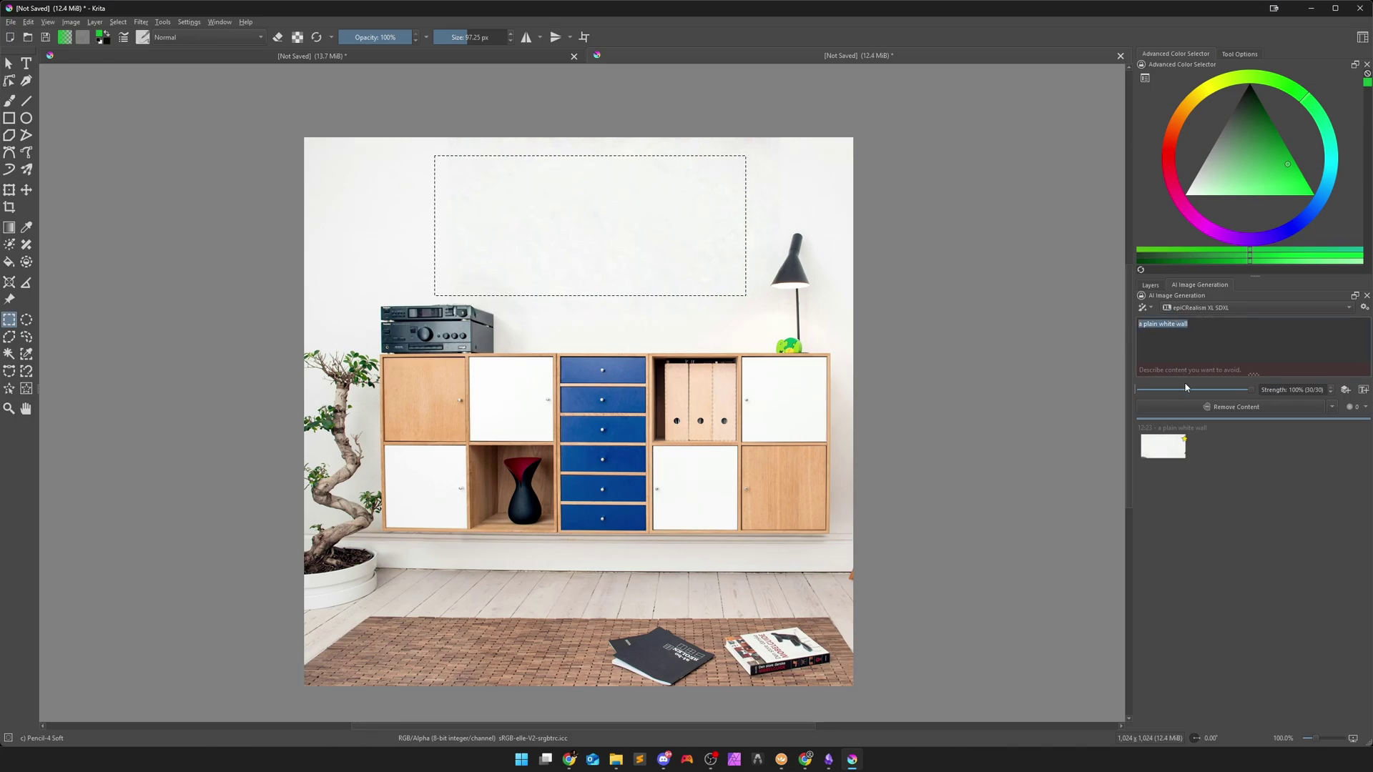
type("fra")
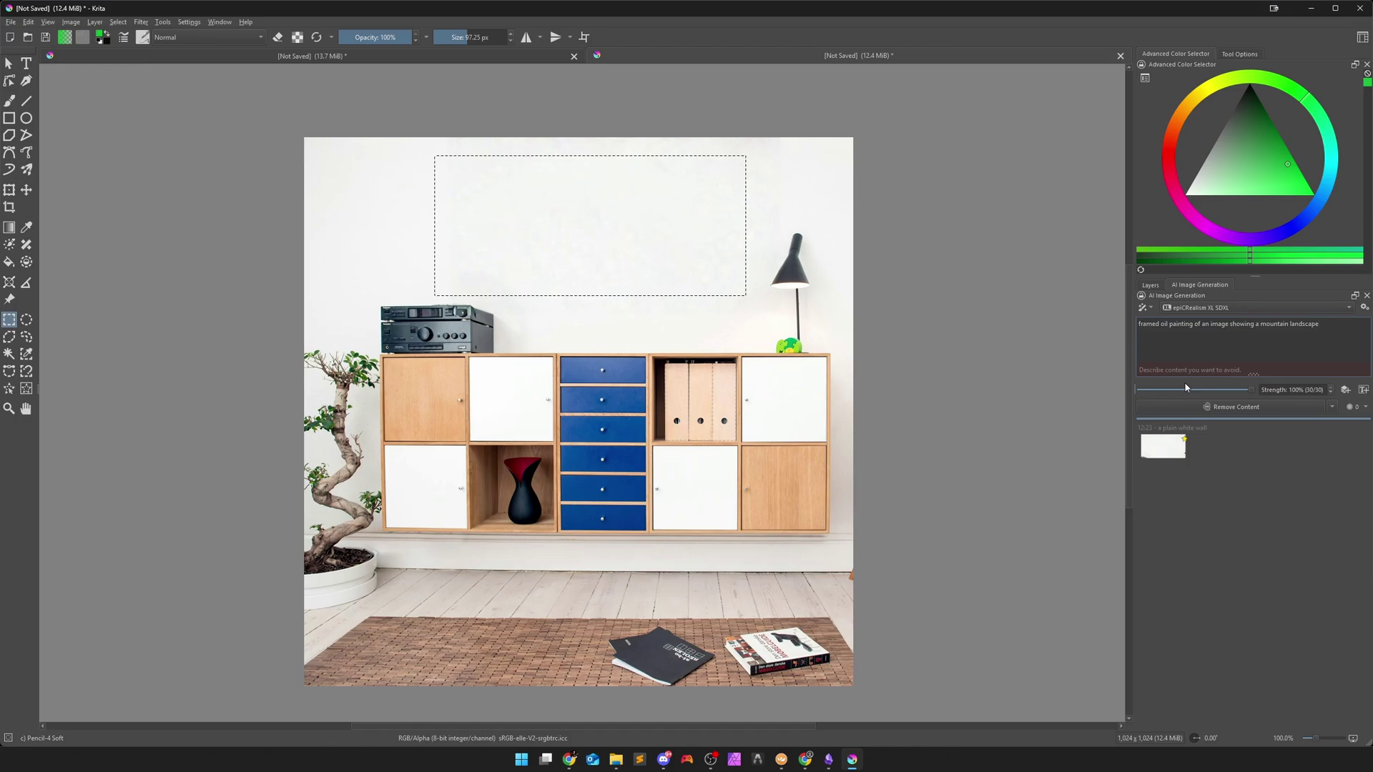
left_click(1331, 408)
left_click(1196, 458)
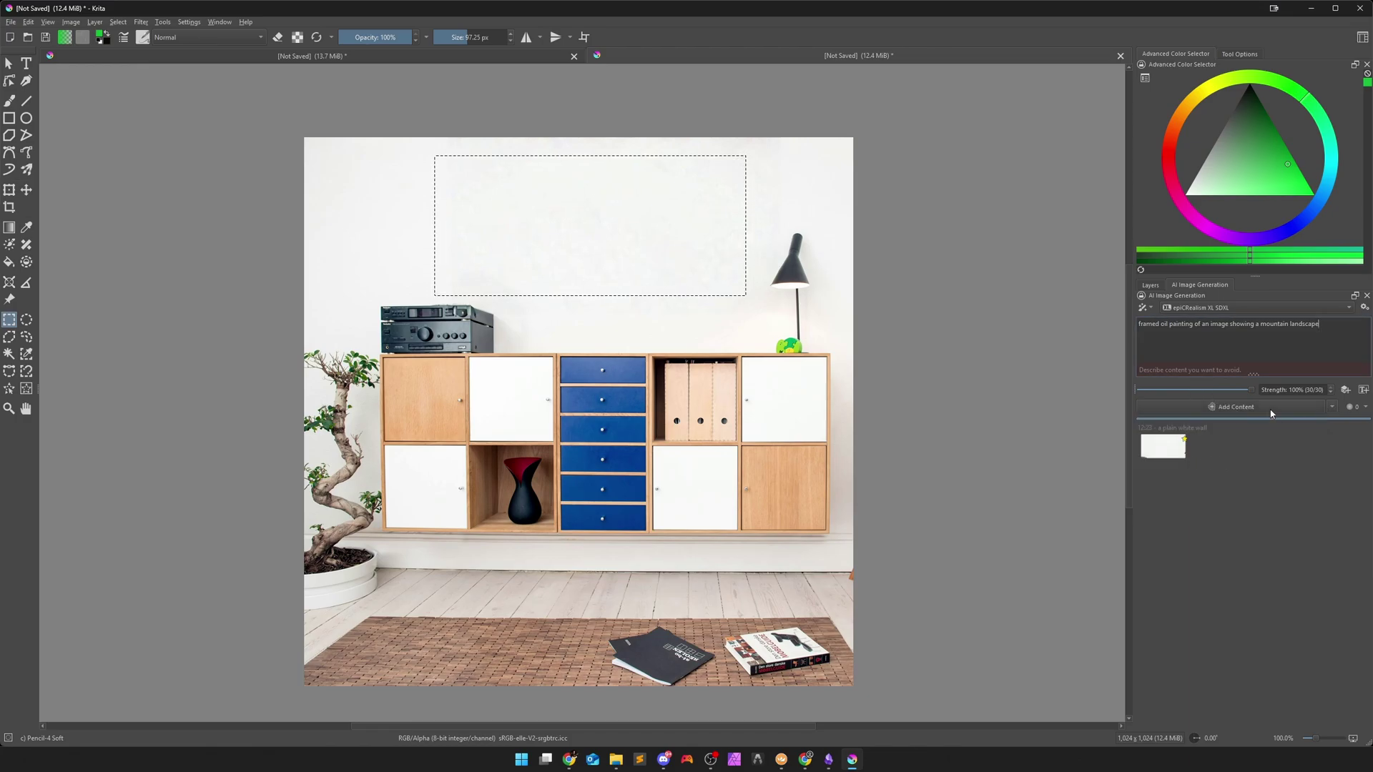
left_click(1248, 407)
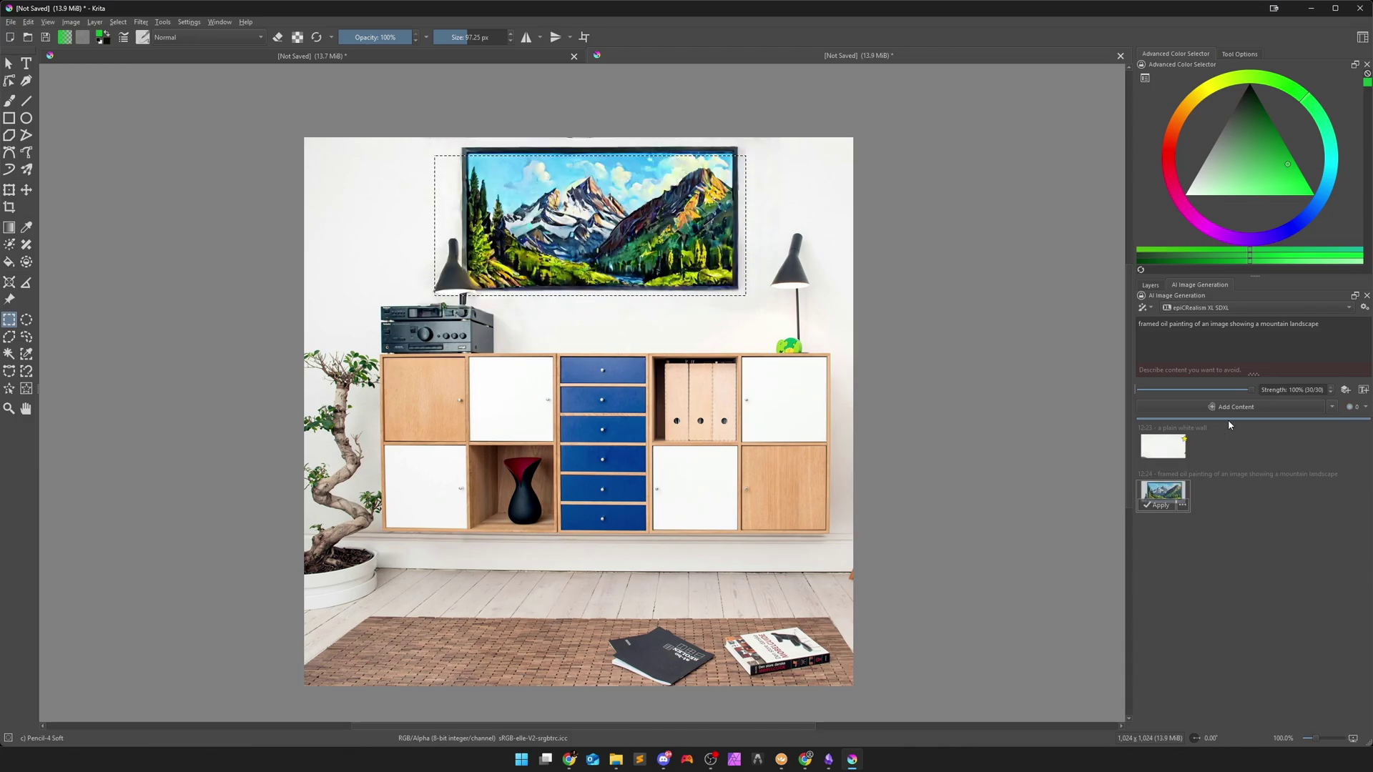
left_click(118, 22)
left_click(134, 46)
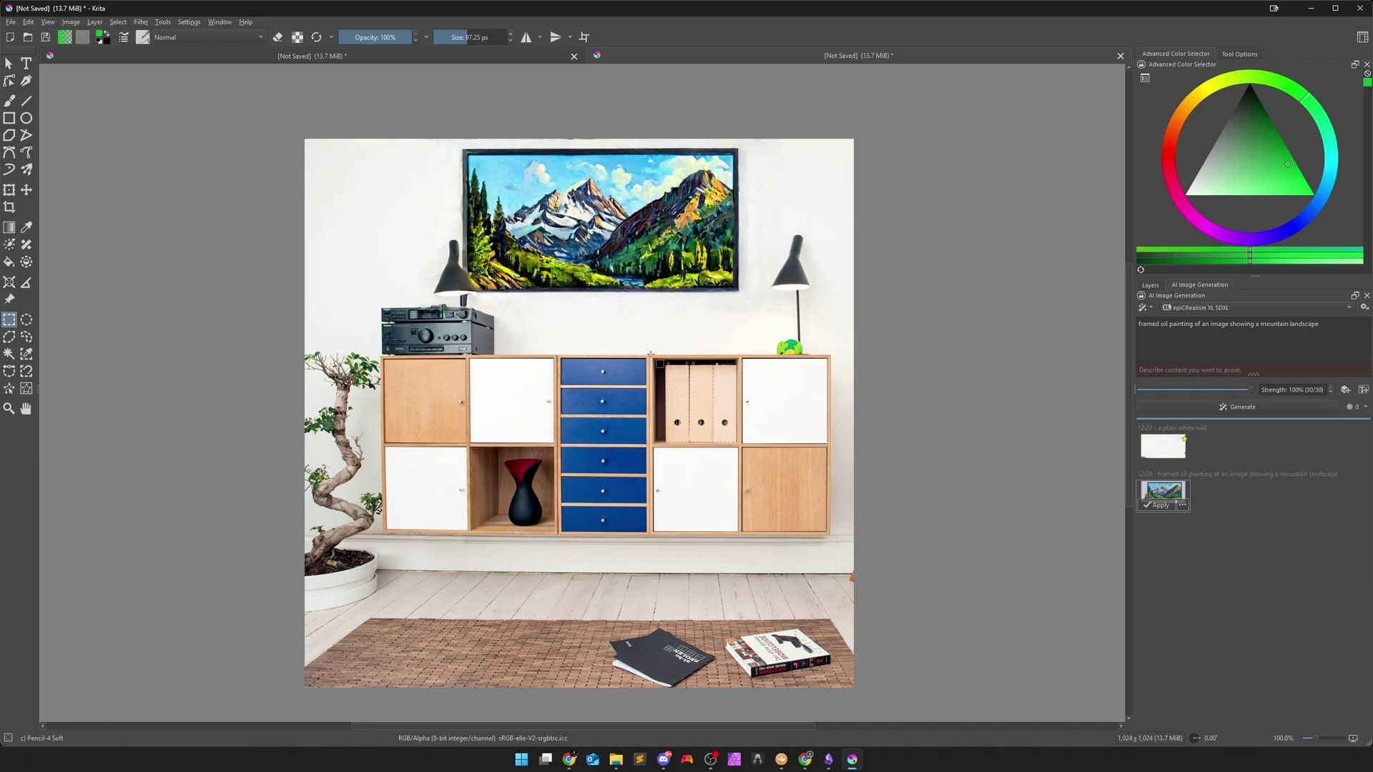
Toggle the landscape painting layer's visibility in the layer list to compare, leaving it visible
left_click(1150, 284)
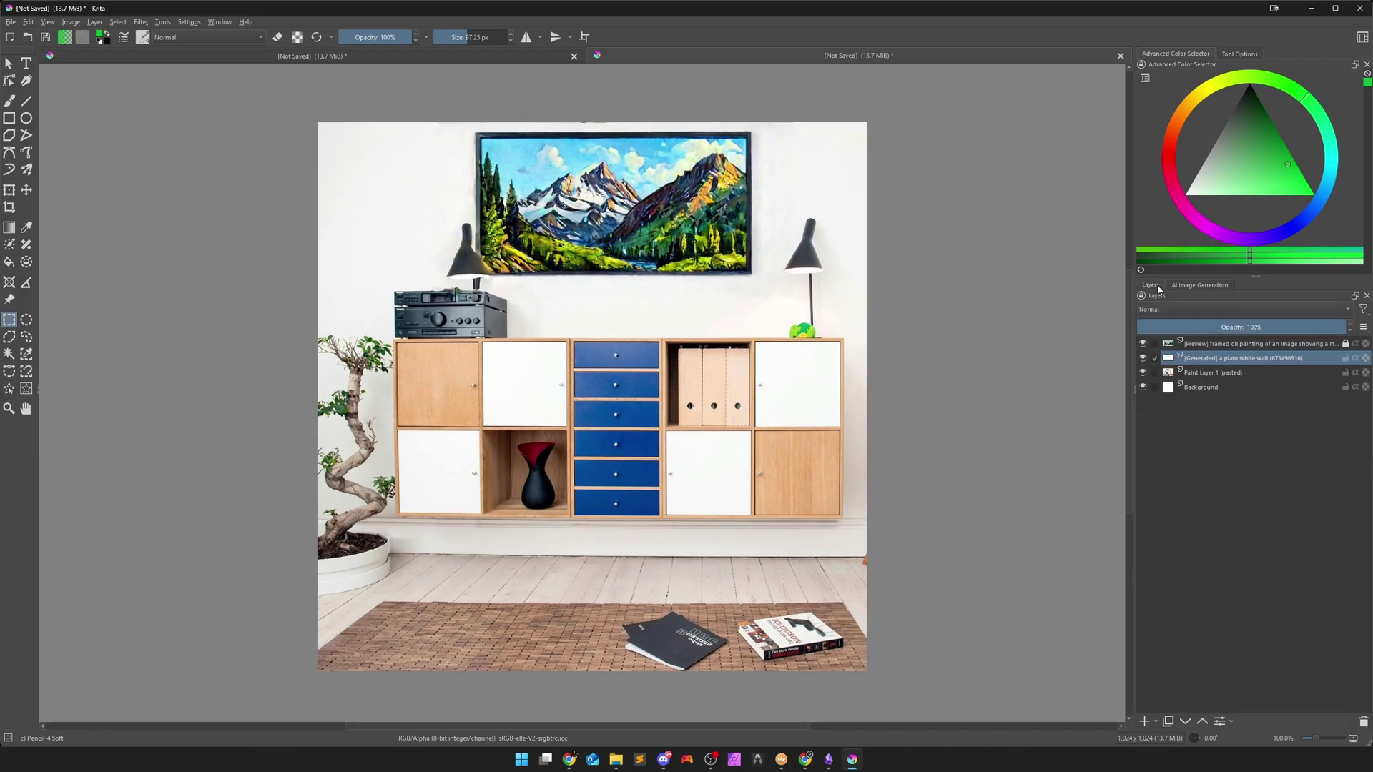
left_click(1144, 358)
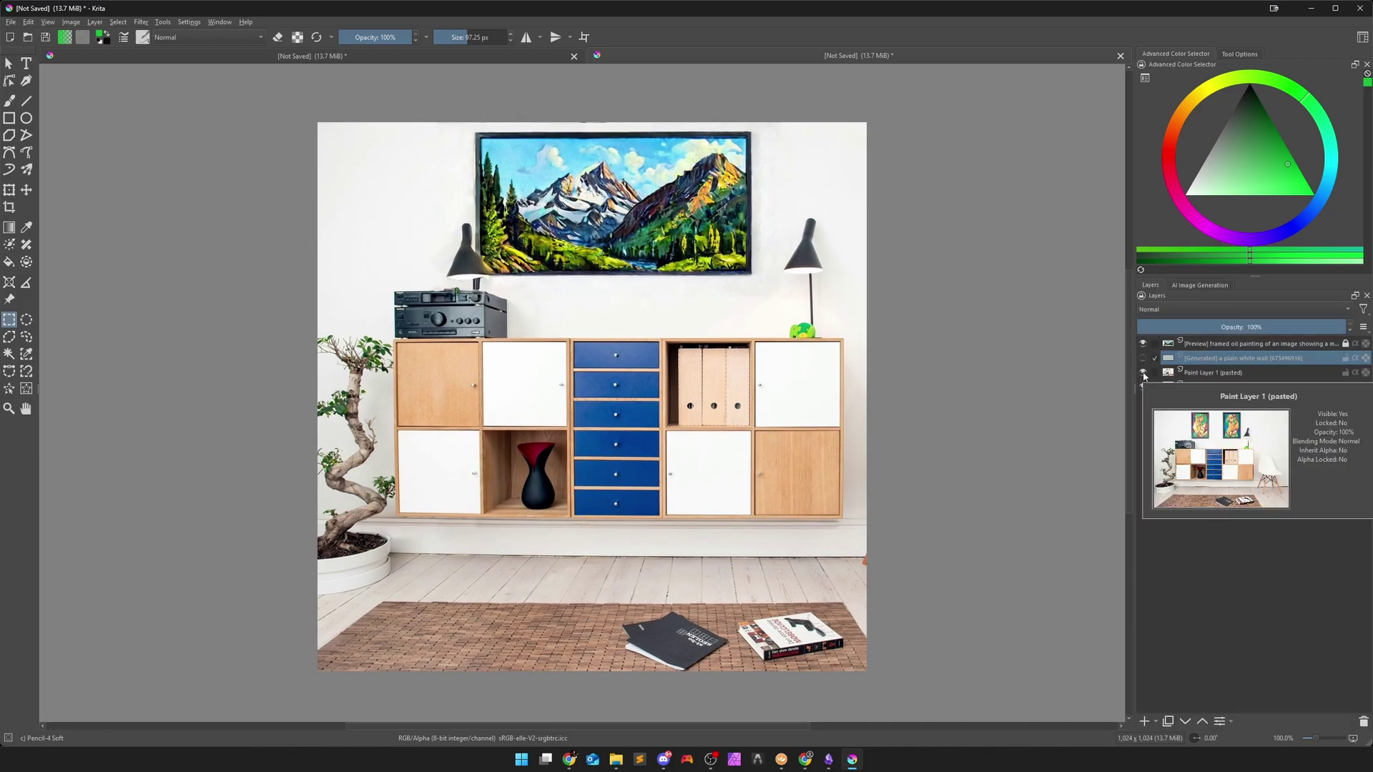
left_click(1143, 344)
left_click(1143, 344)
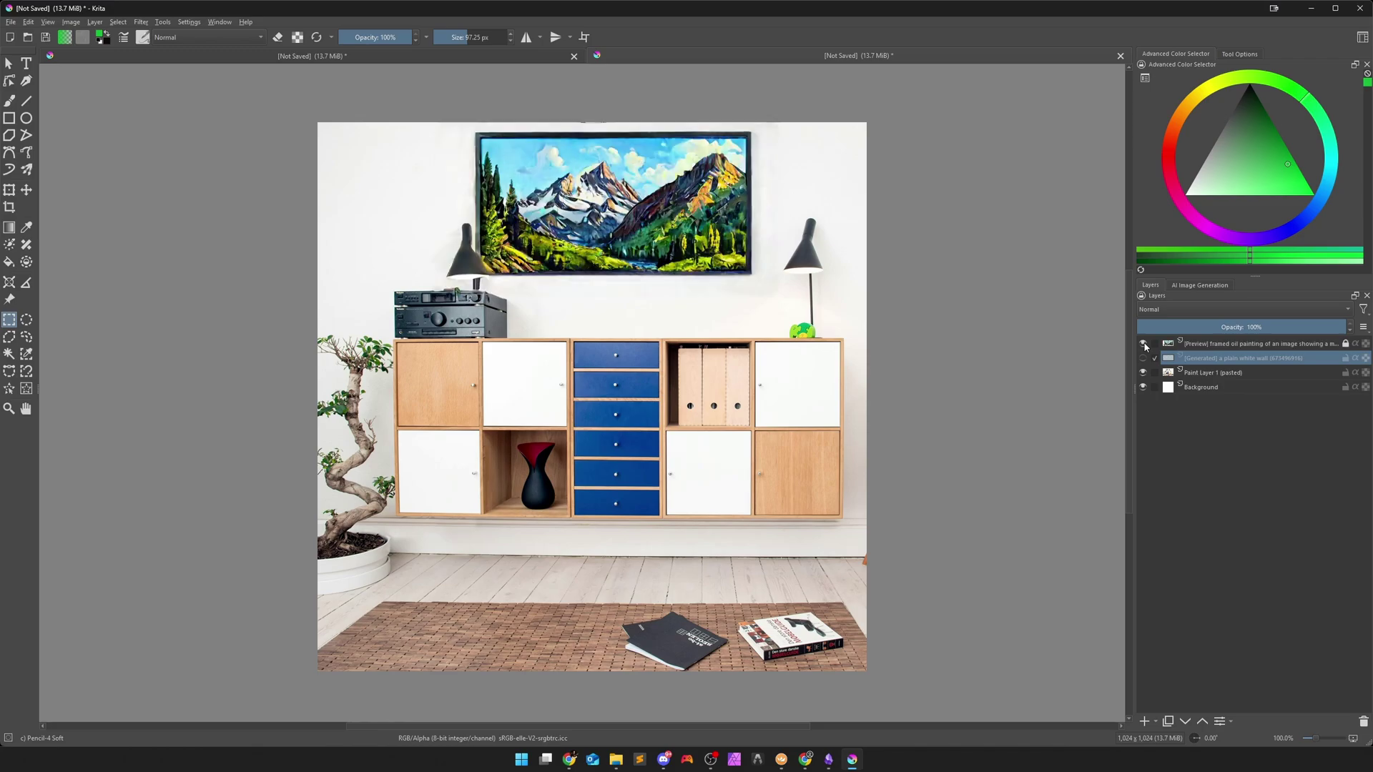
left_click(1143, 344)
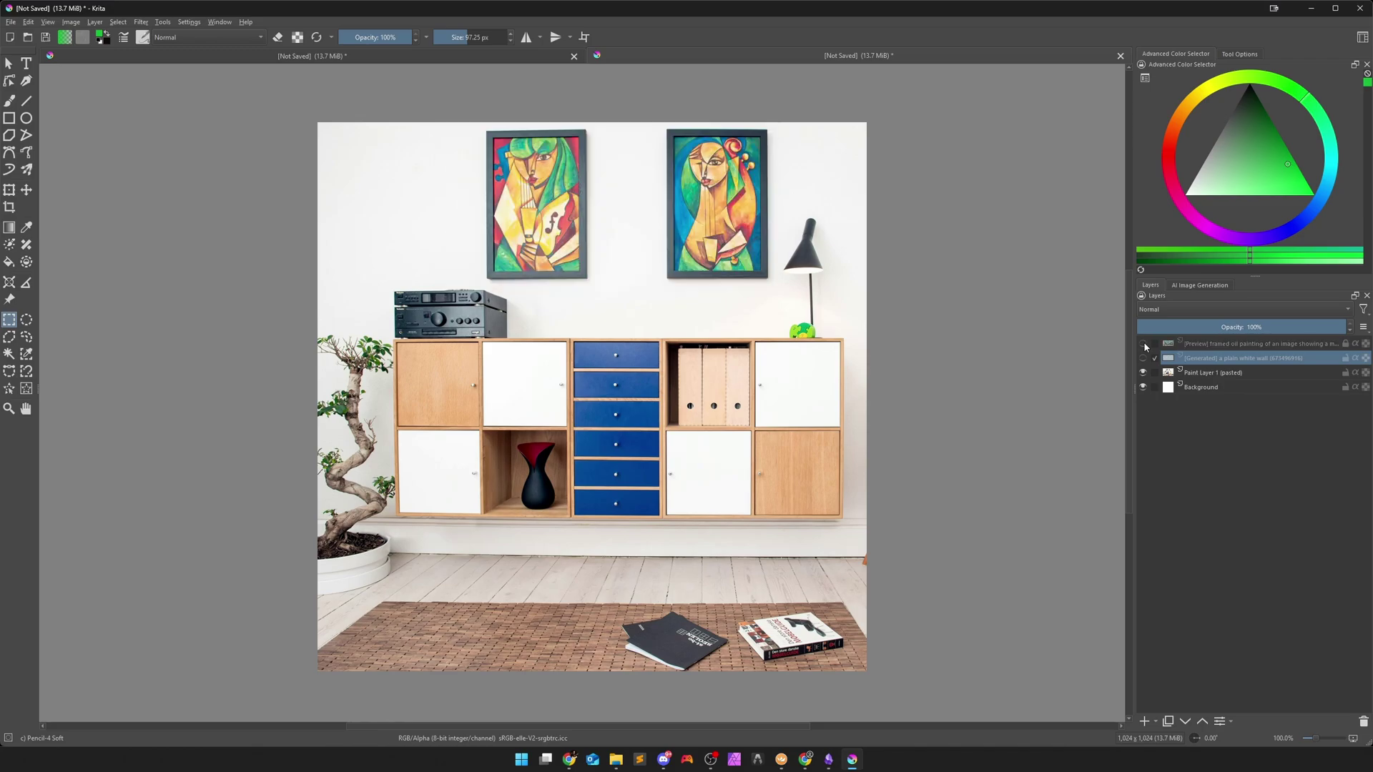
left_click(1143, 344)
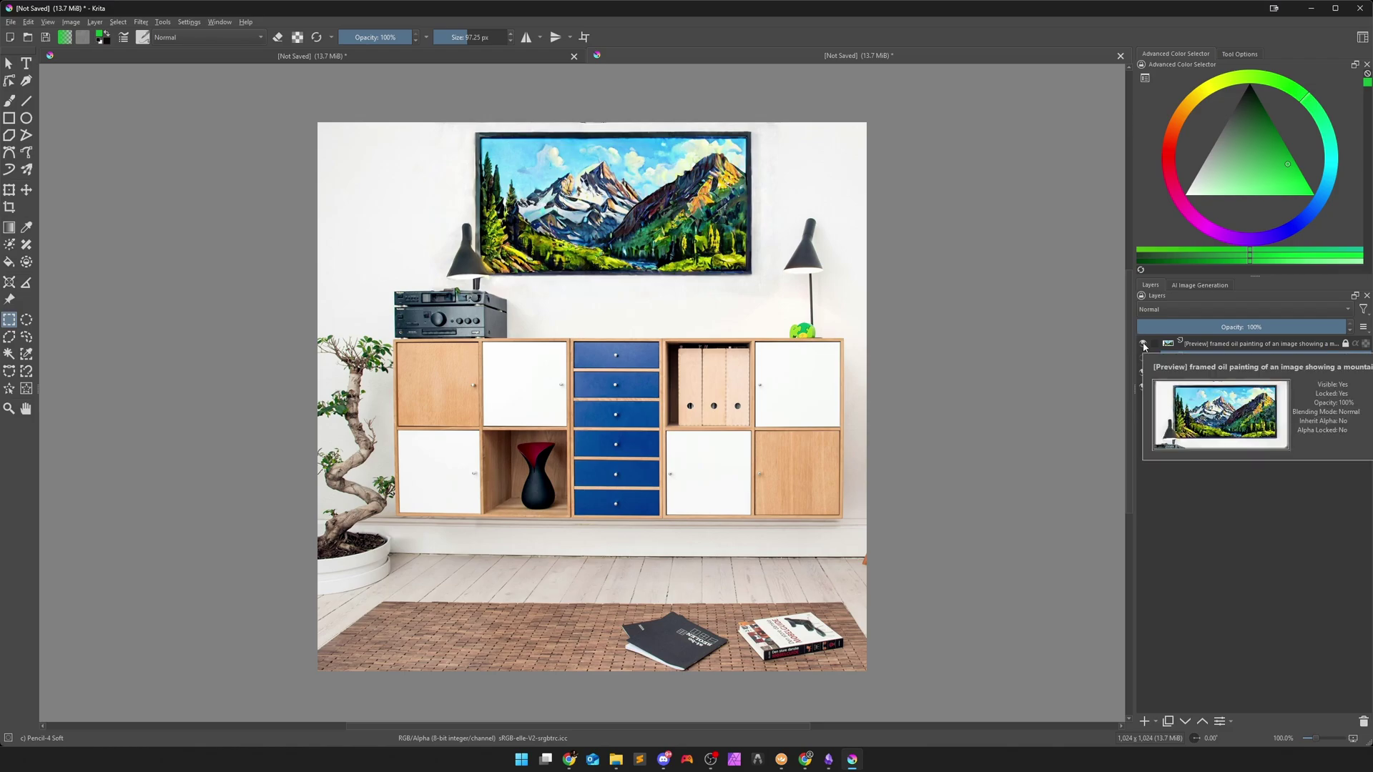
left_click(1143, 344)
left_click(1143, 344)
left_click(1143, 344)
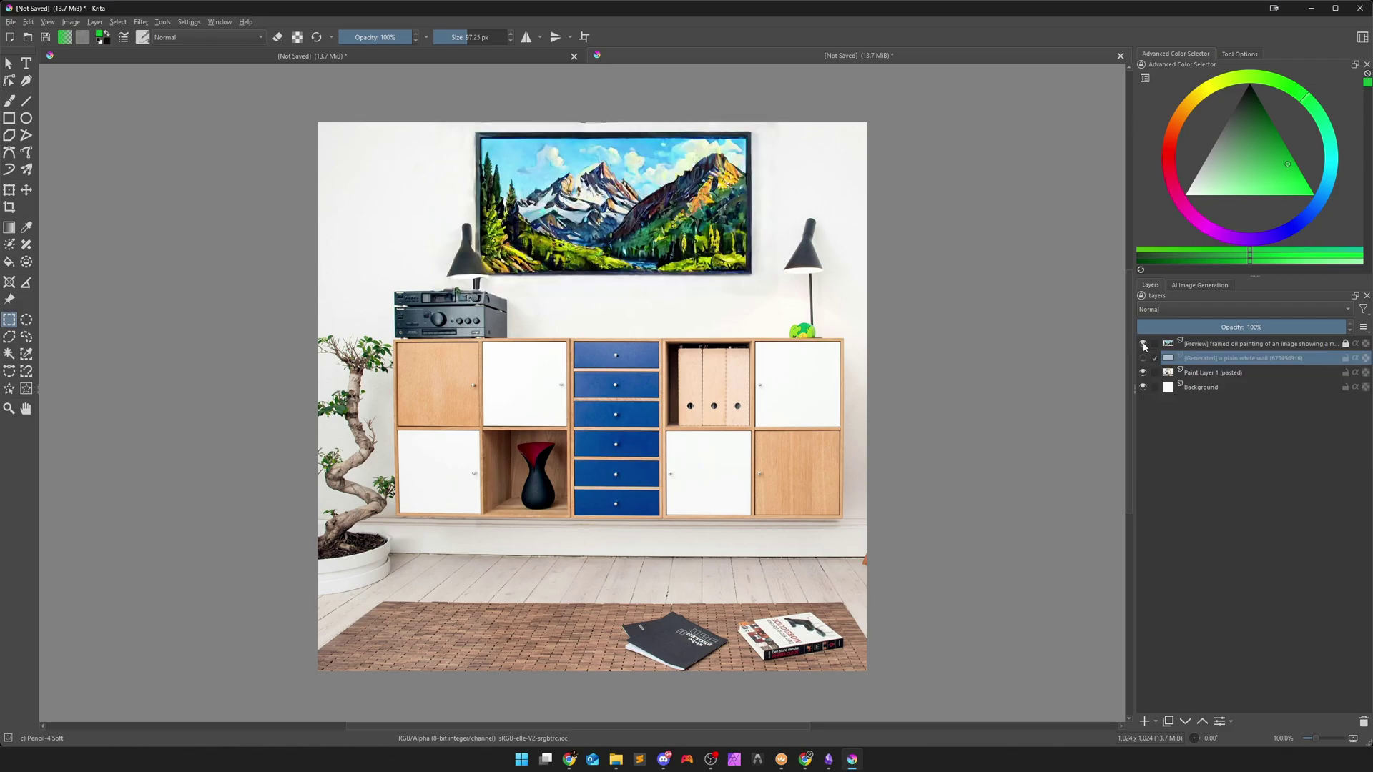
left_click(1143, 344)
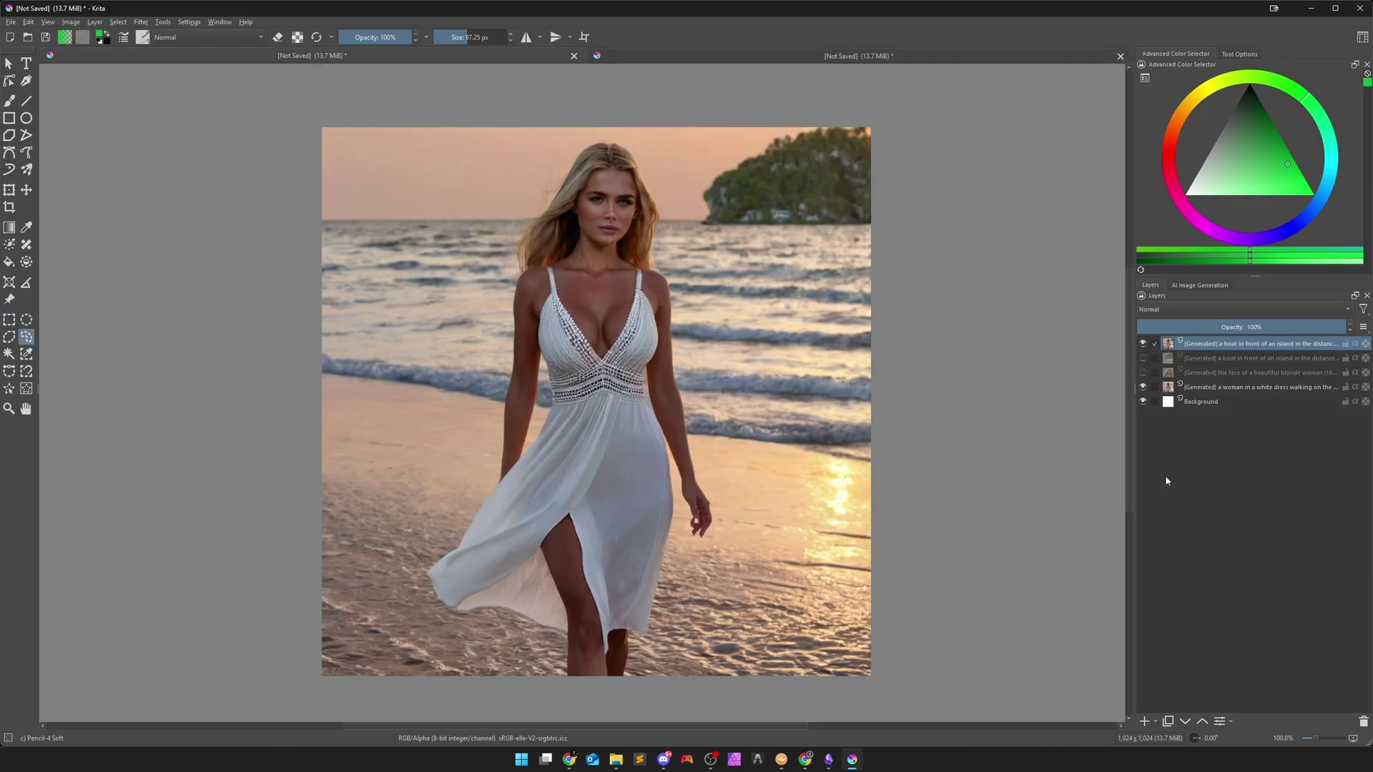
Raise generation strength to full and select the dress neckline for content adding
left_click(1201, 285)
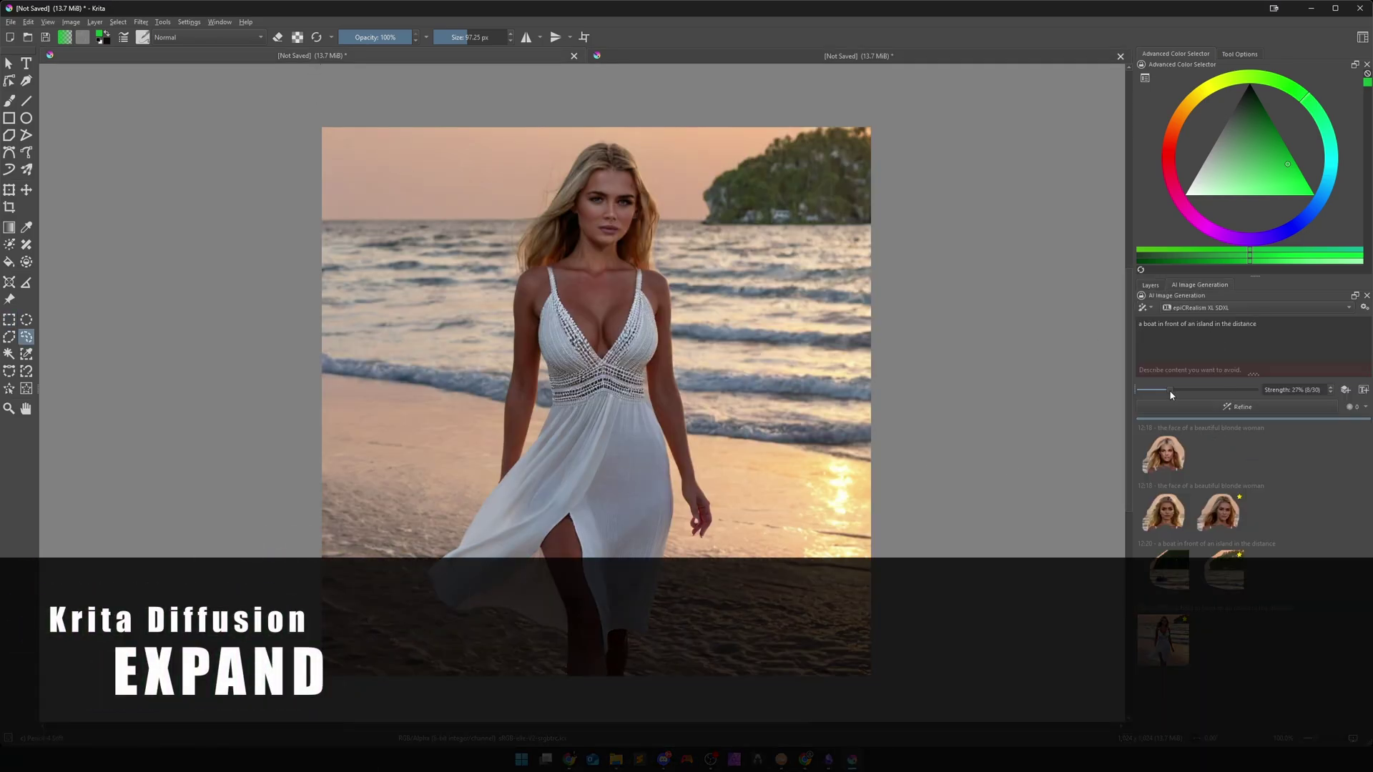
left_click_drag(1168, 389, 1249, 390)
left_click(9, 319)
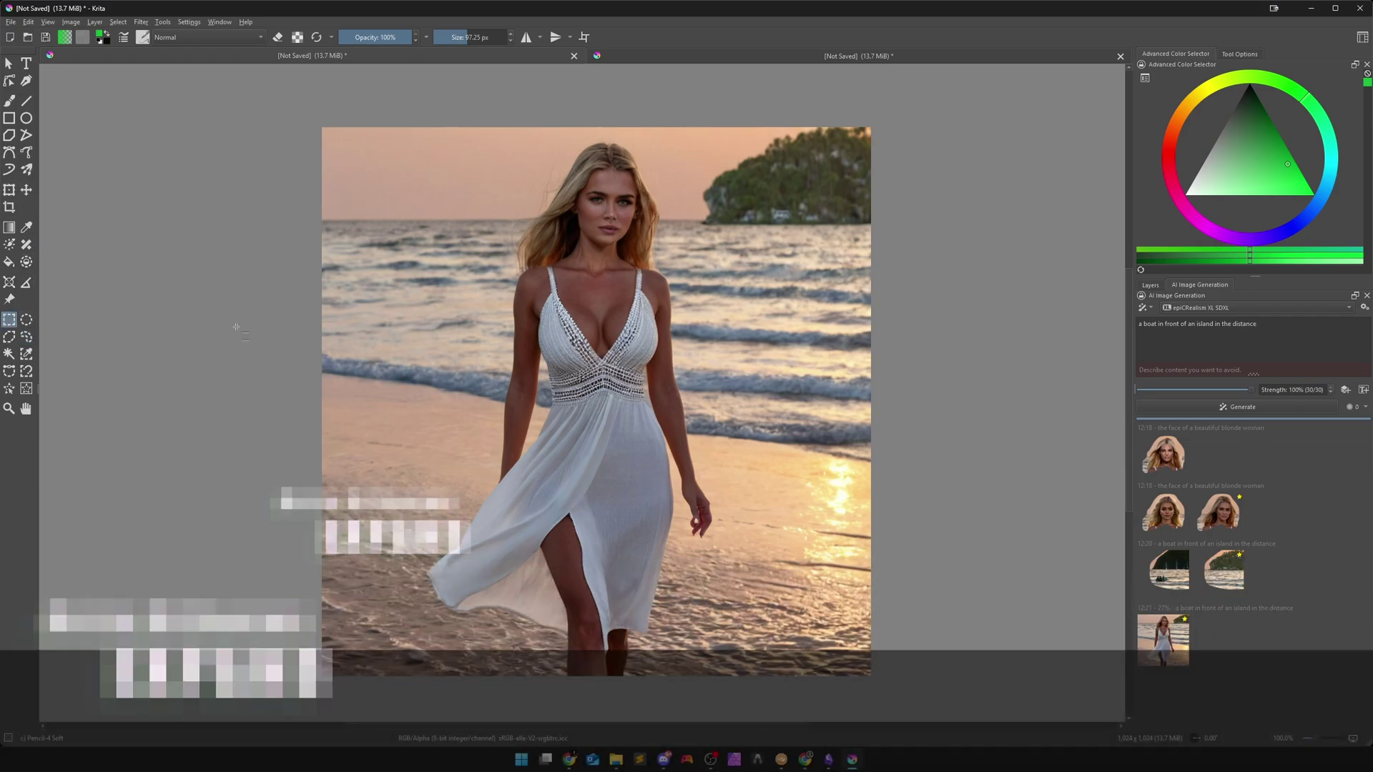
left_click_drag(537, 270, 613, 318)
left_click(1331, 406)
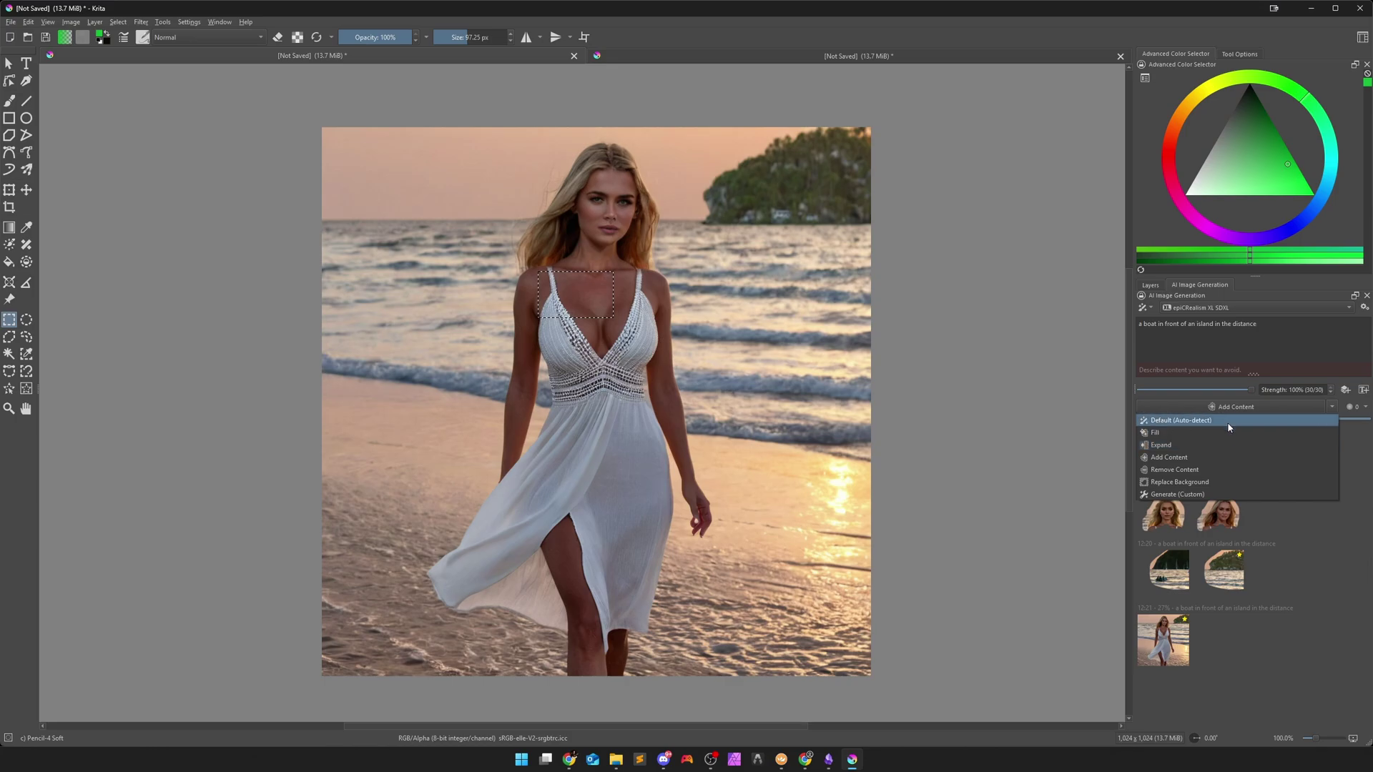
left_click(1263, 339)
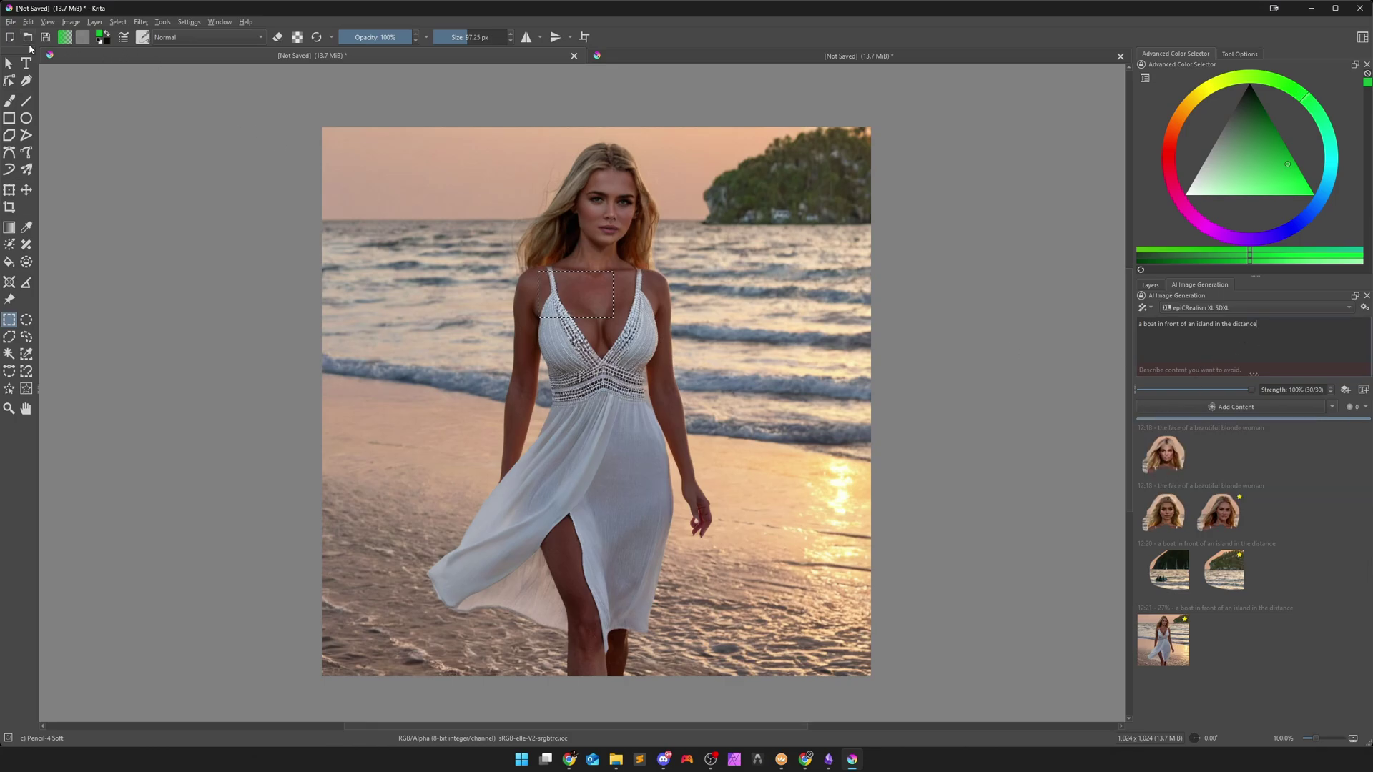
Clear the selection and start a new document
left_click(118, 22)
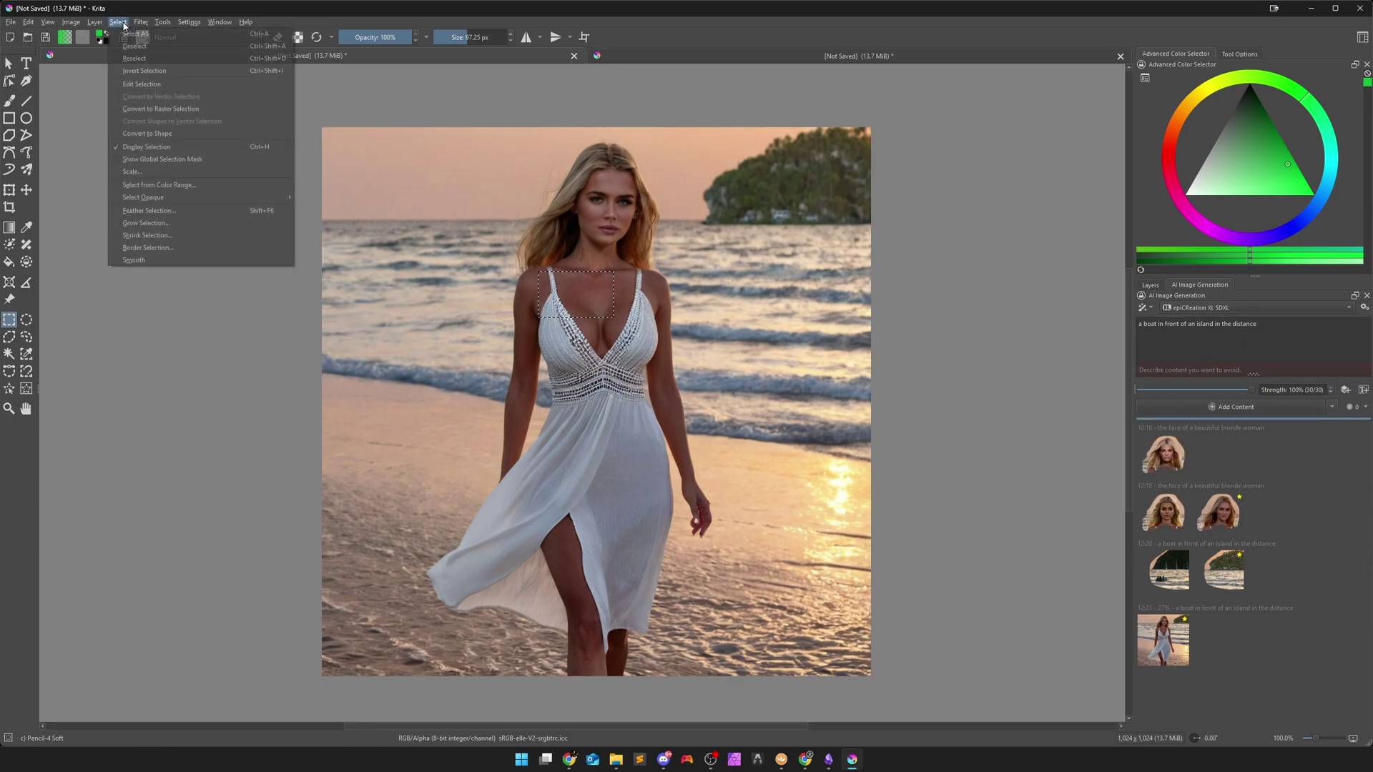
left_click(135, 45)
left_click(10, 38)
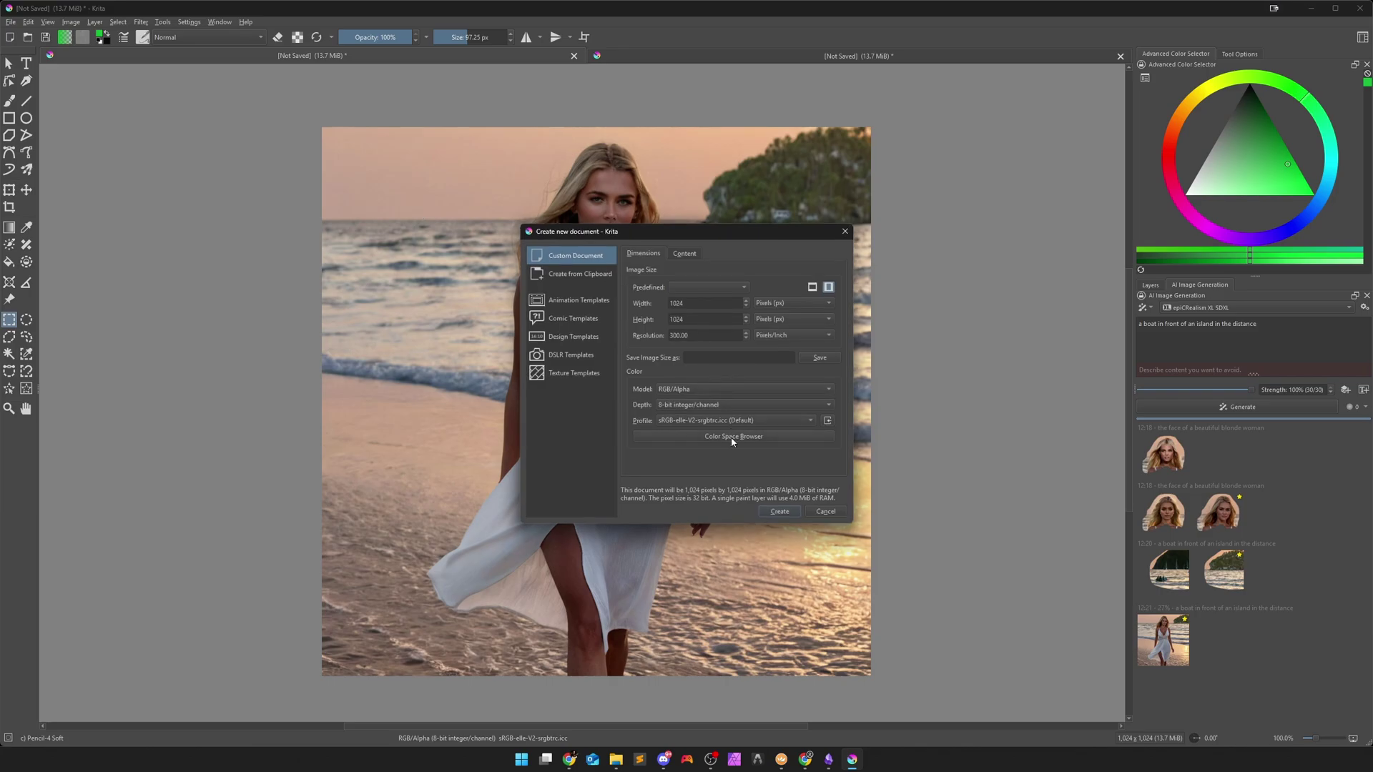
Create the blank 1024x1024 canvas, choose AlbedoBase SDXL, and begin the watercolour prompt
left_click(773, 510)
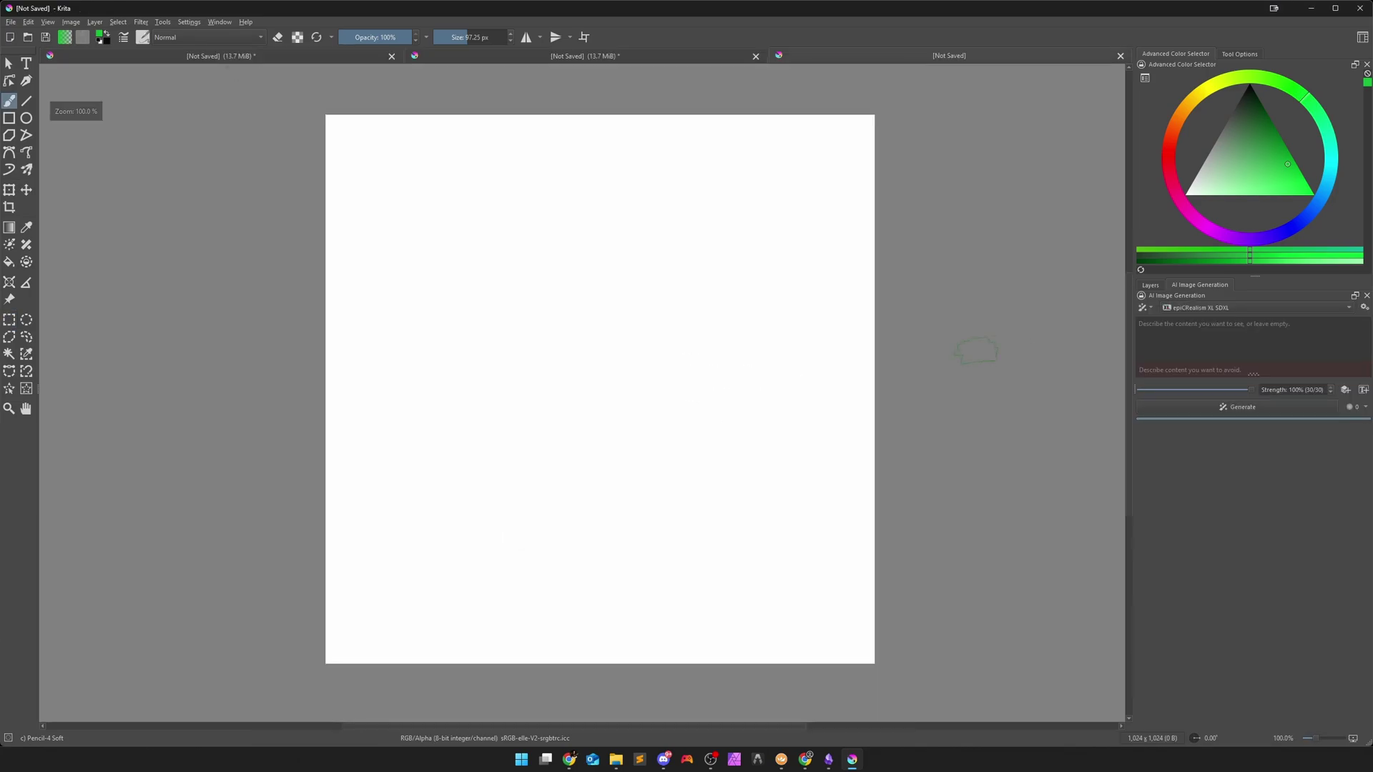
left_click(1207, 308)
left_click(1208, 107)
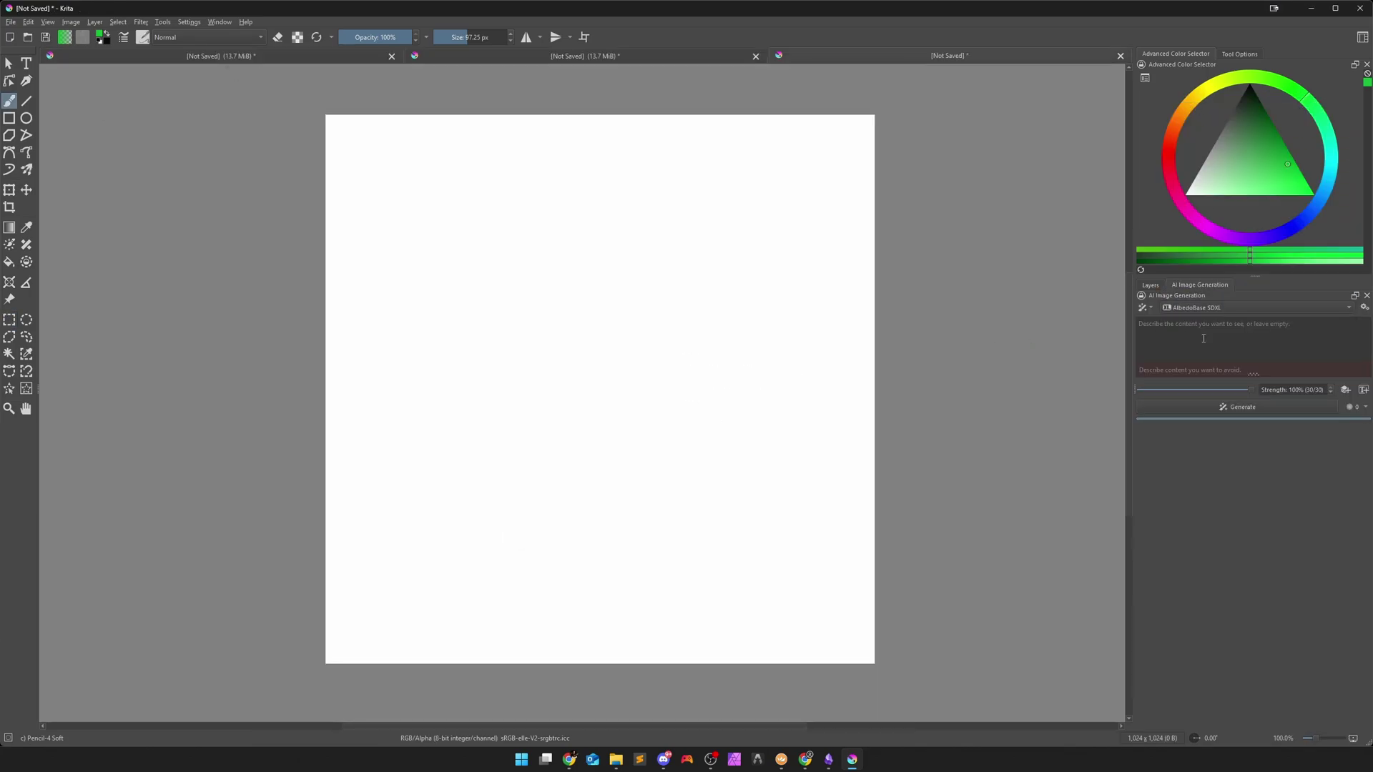
left_click(1203, 336)
type("a")
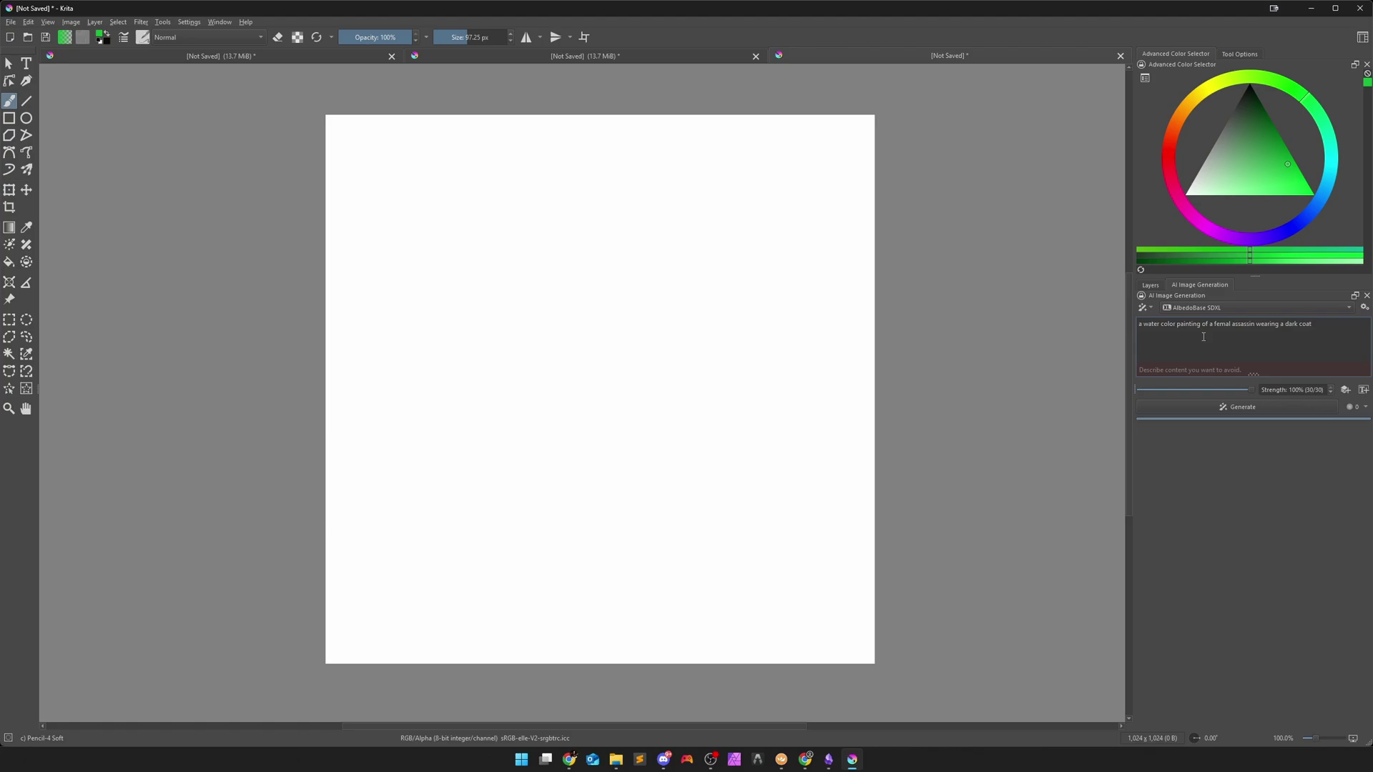
Generate the watercolour of a hooded female assassin in a dark coat and apply it
left_click(1224, 409)
type("e")
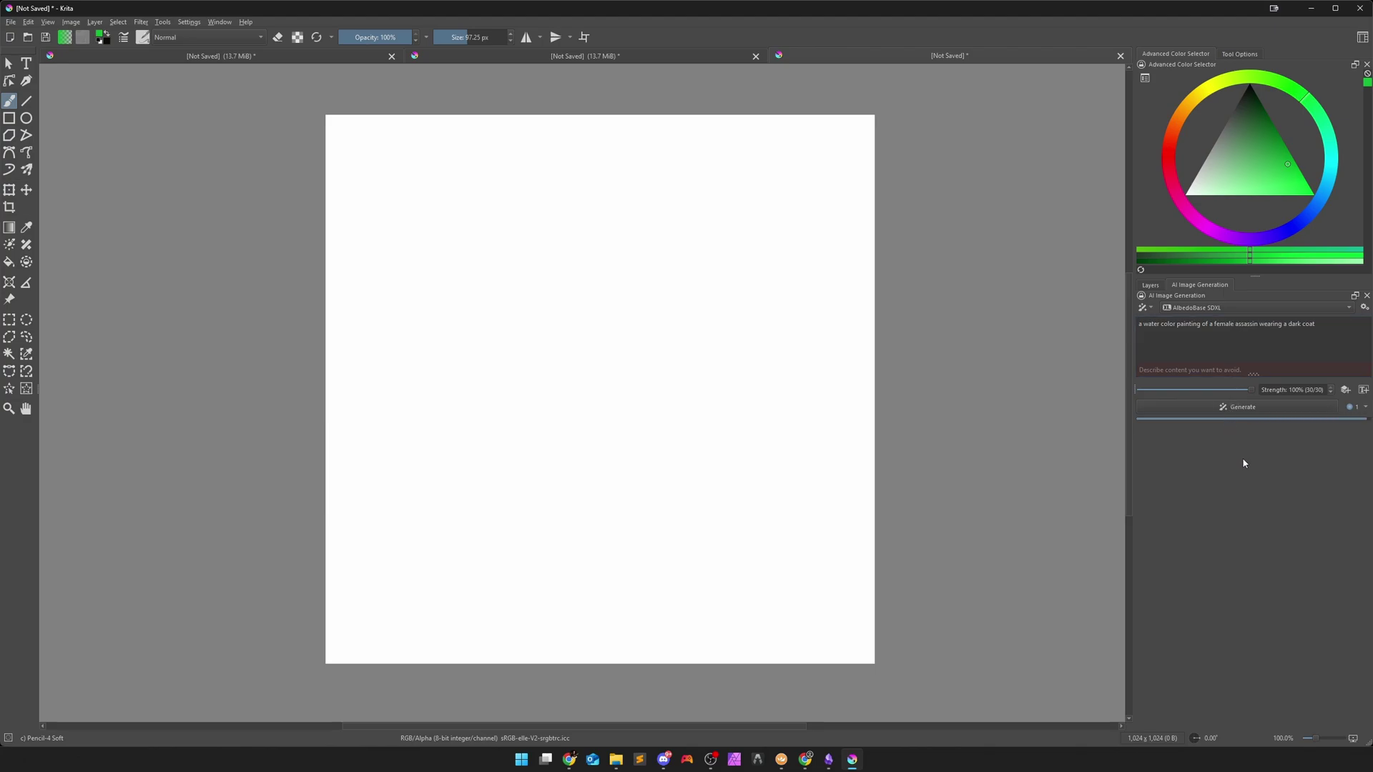
left_click(1167, 461)
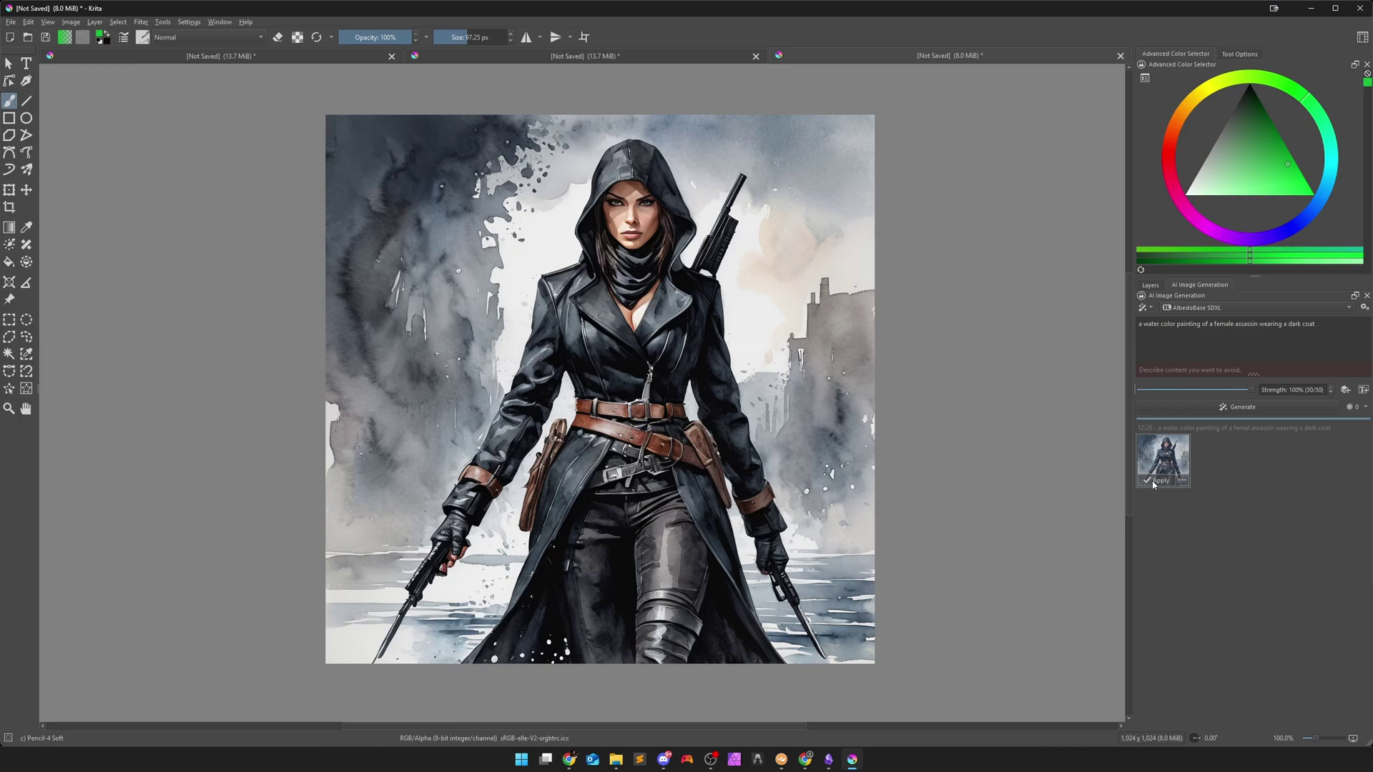
left_click(1156, 480)
scroll(345, 176, "down", 1)
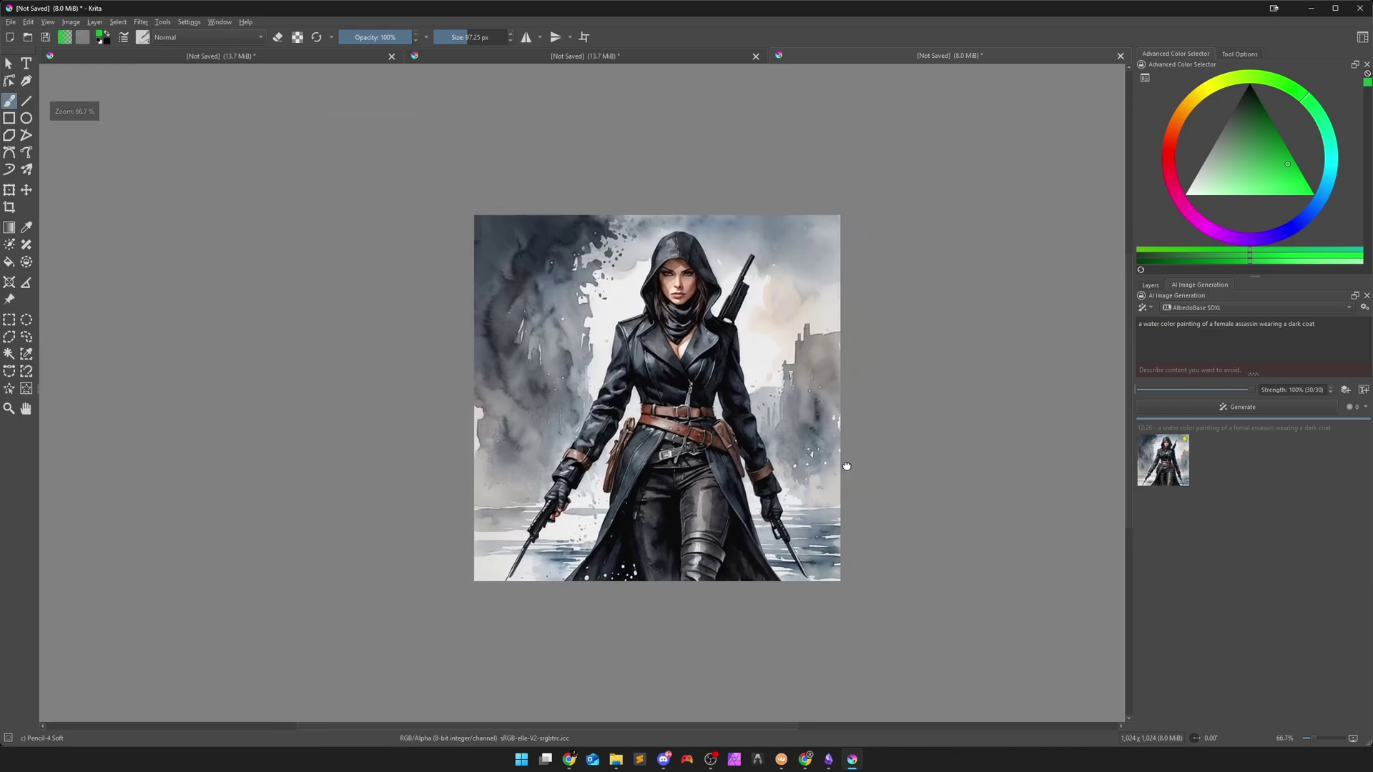
Widen the canvas to 1400 by 1024 pixels with Resize Canvas
left_click(70, 21)
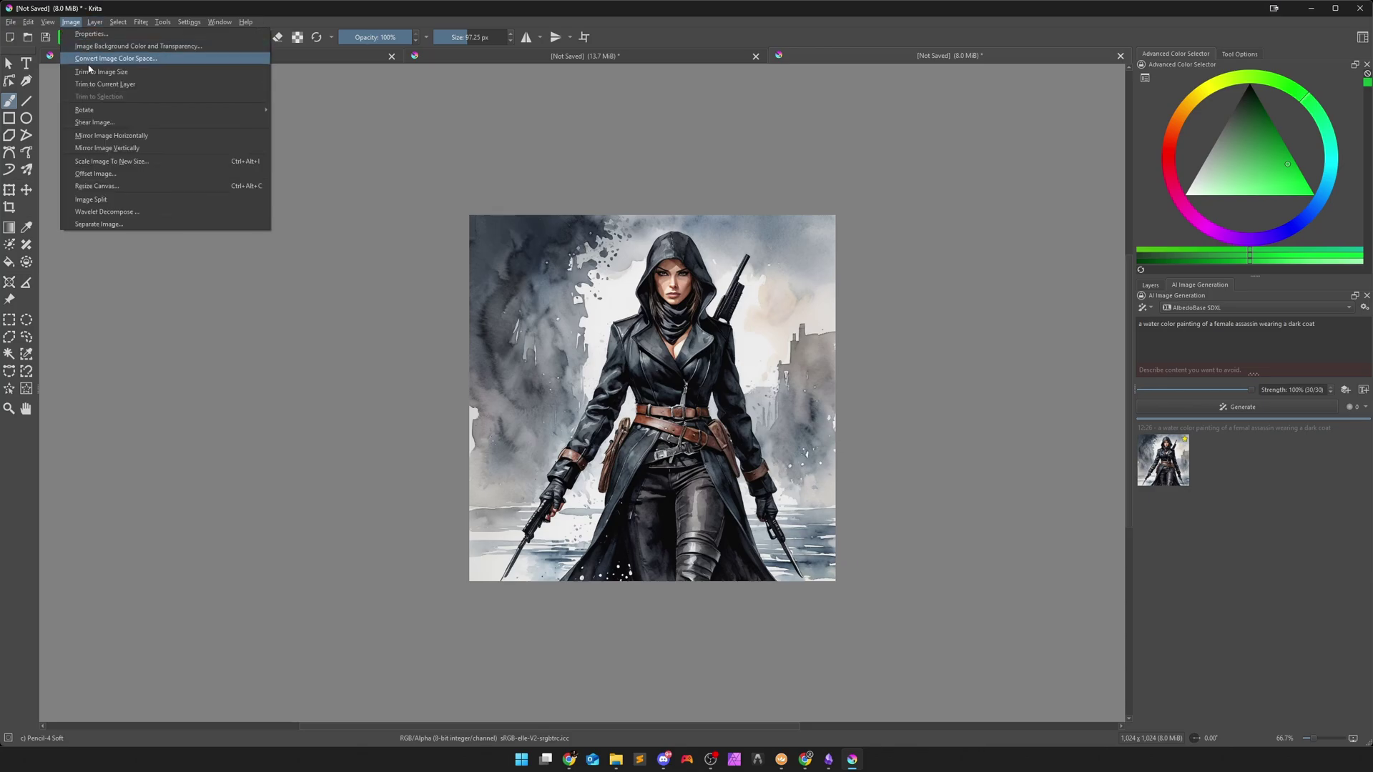
left_click(108, 187)
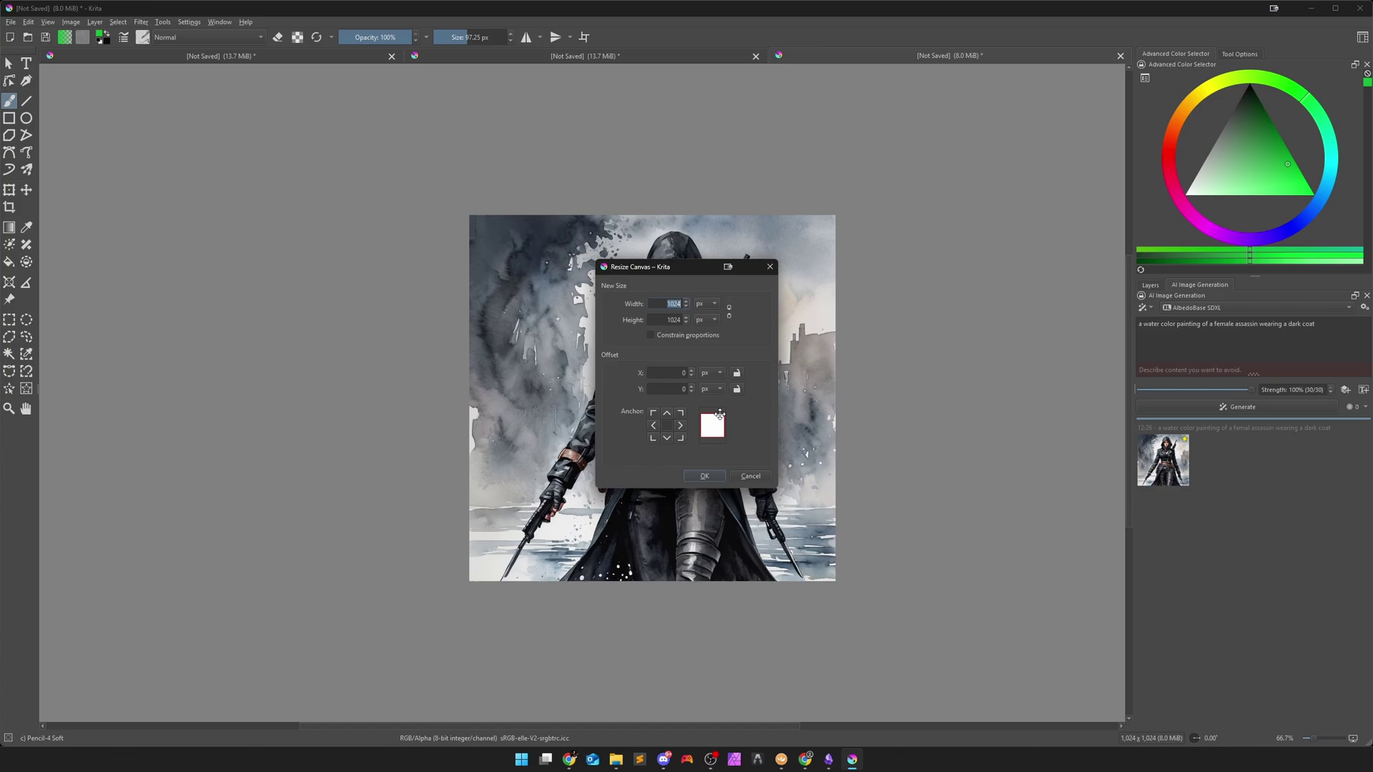
type("1400")
left_click(705, 476)
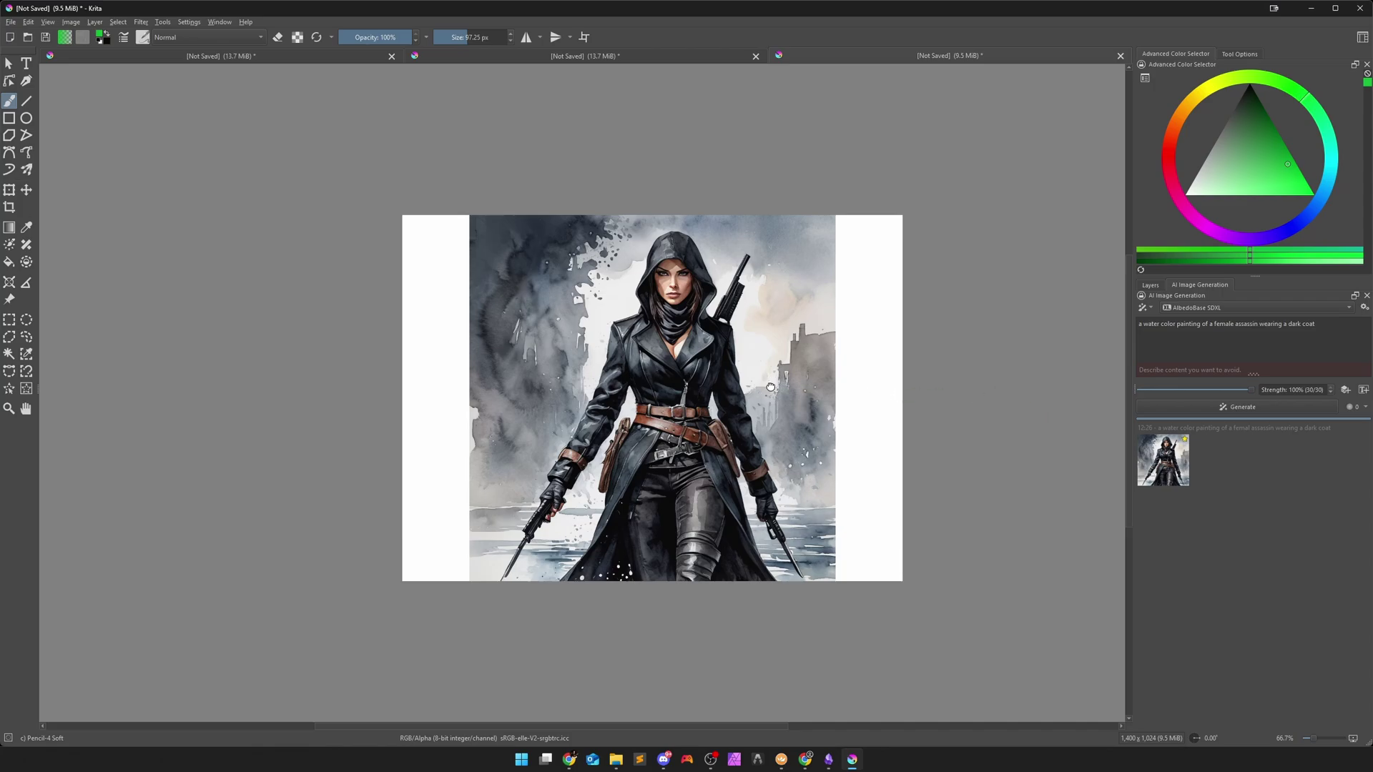
Rectangle-select the white strips on both sides of the canvas
left_click(9, 321)
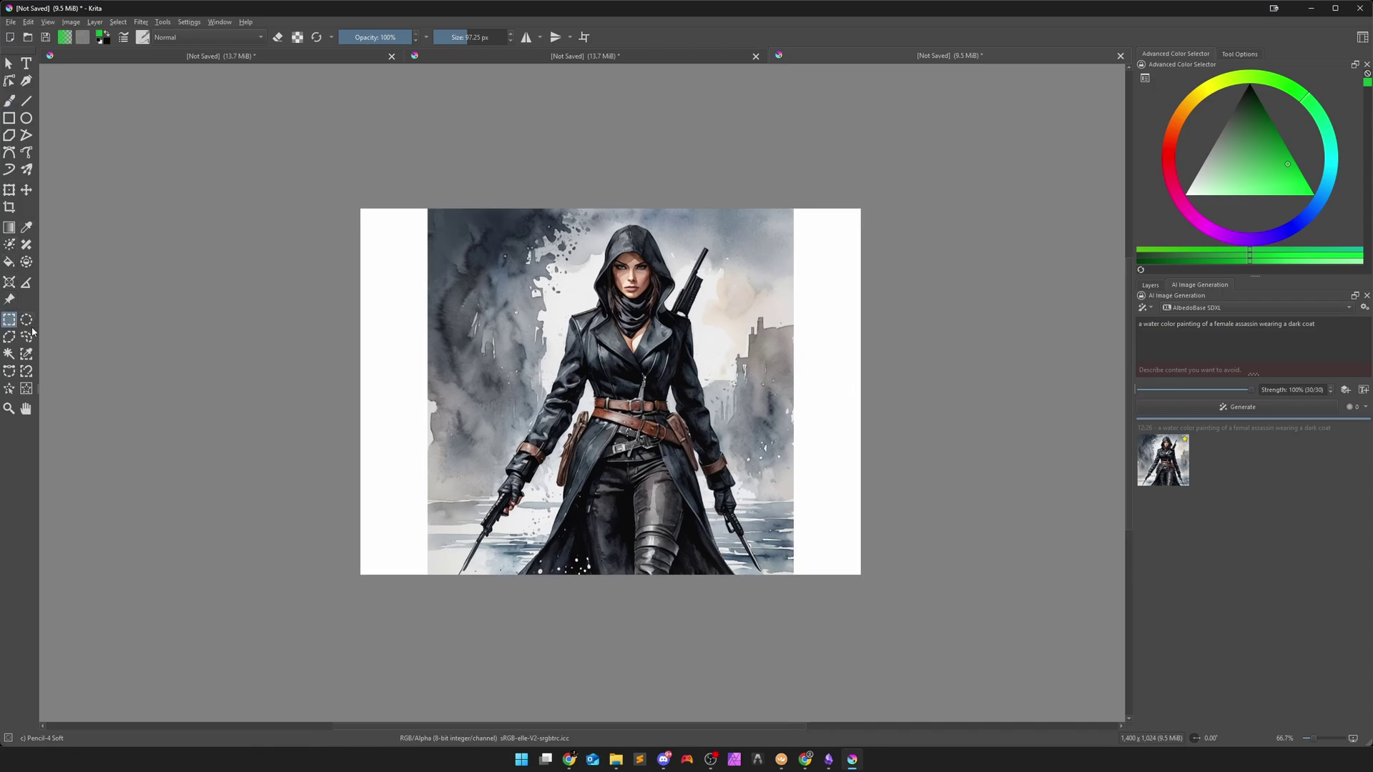
left_click_drag(356, 207, 469, 579)
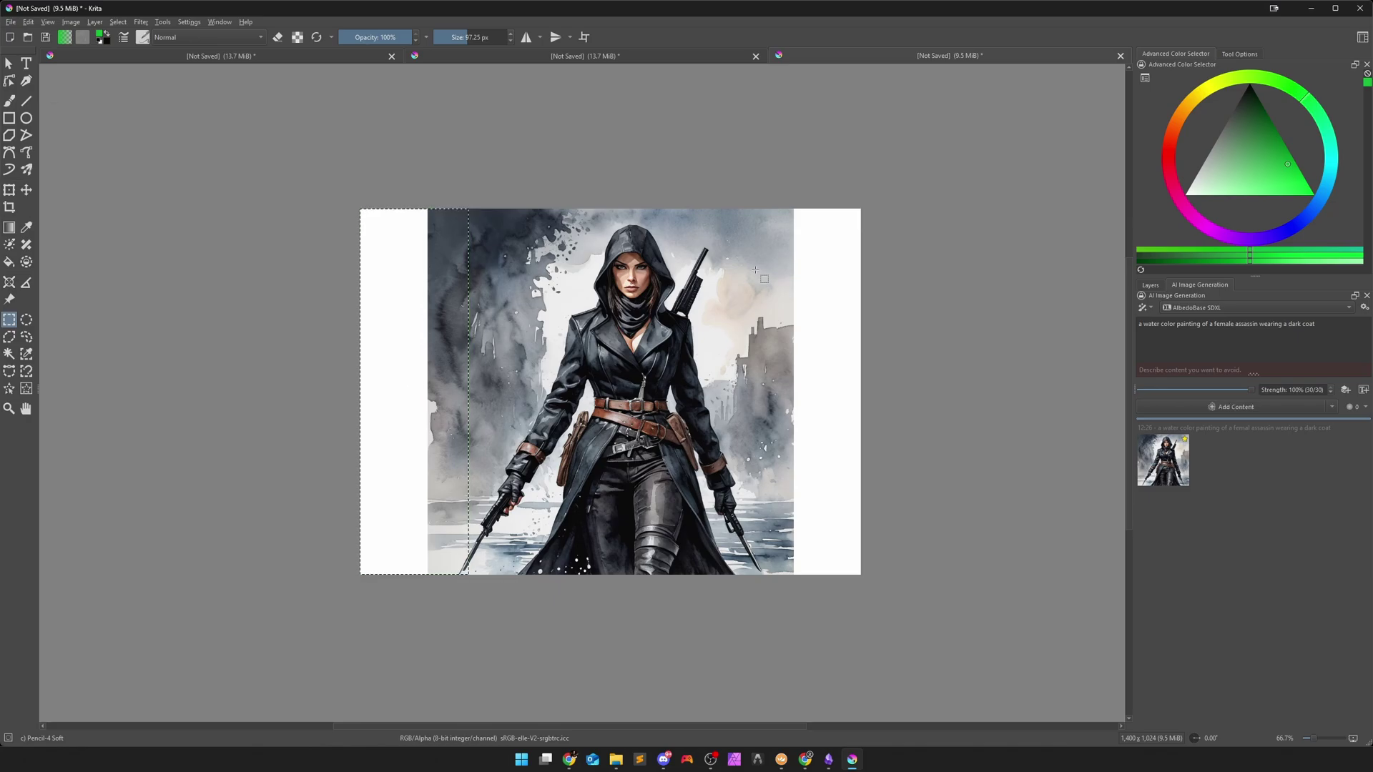
left_click_drag(760, 206, 862, 576)
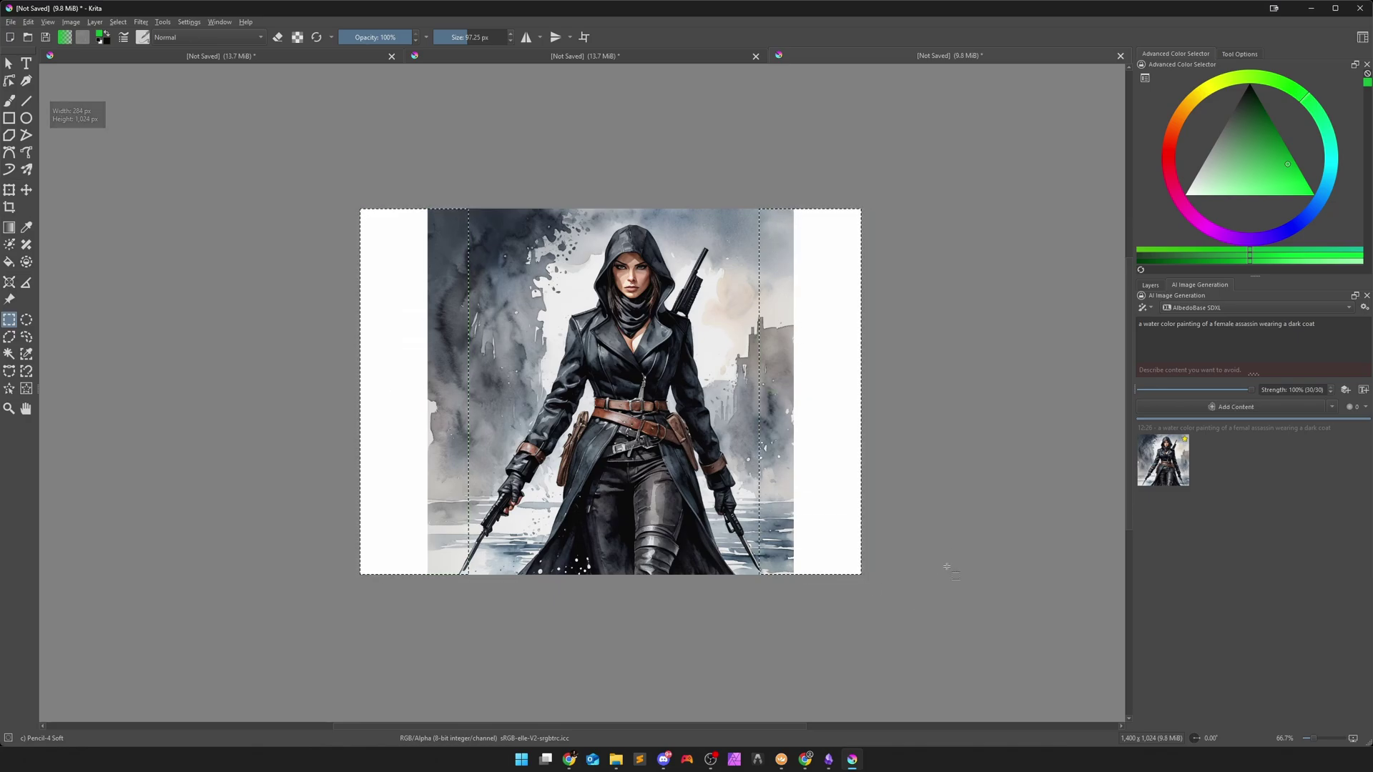
Fill the strips using Expand mode with prompt 'a water color painting' and apply it
left_click(1331, 407)
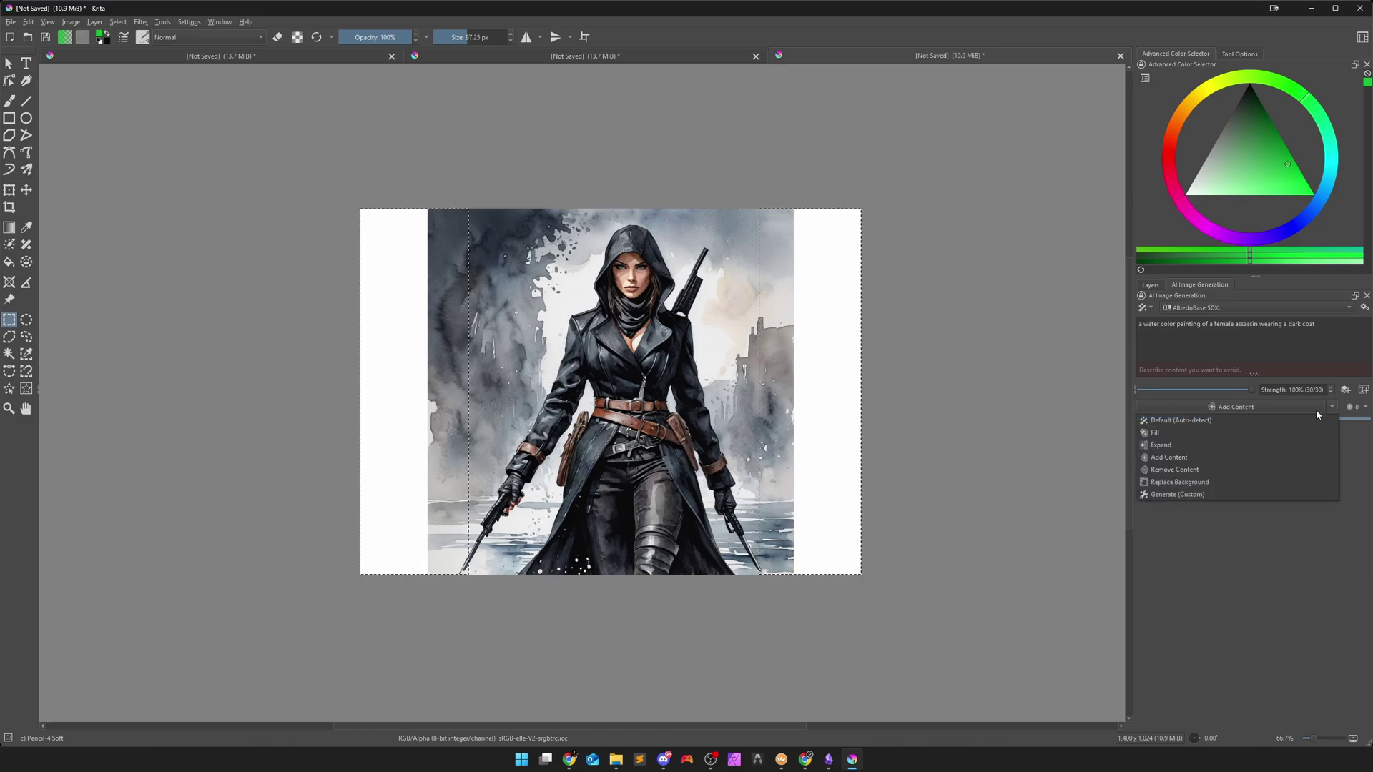
left_click(1210, 447)
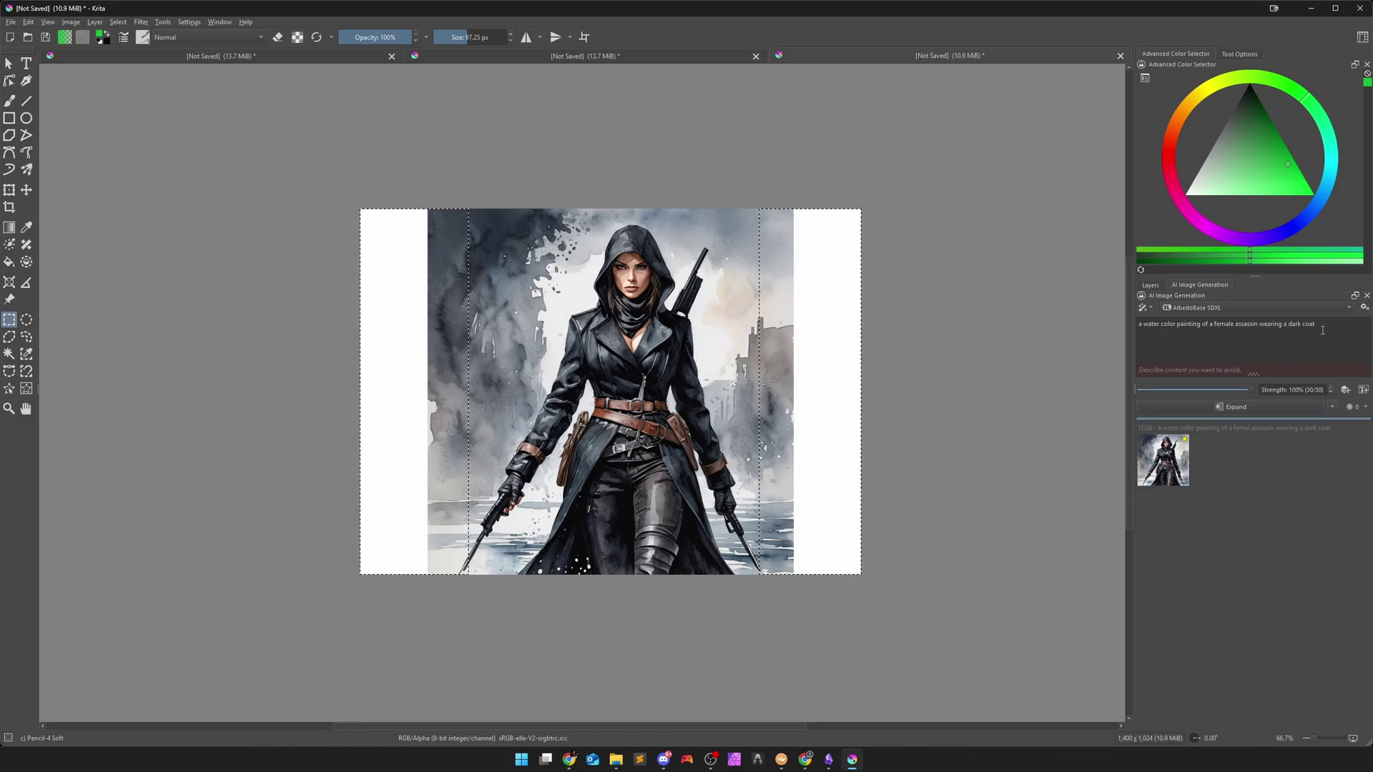
left_click_drag(1322, 330, 1142, 323)
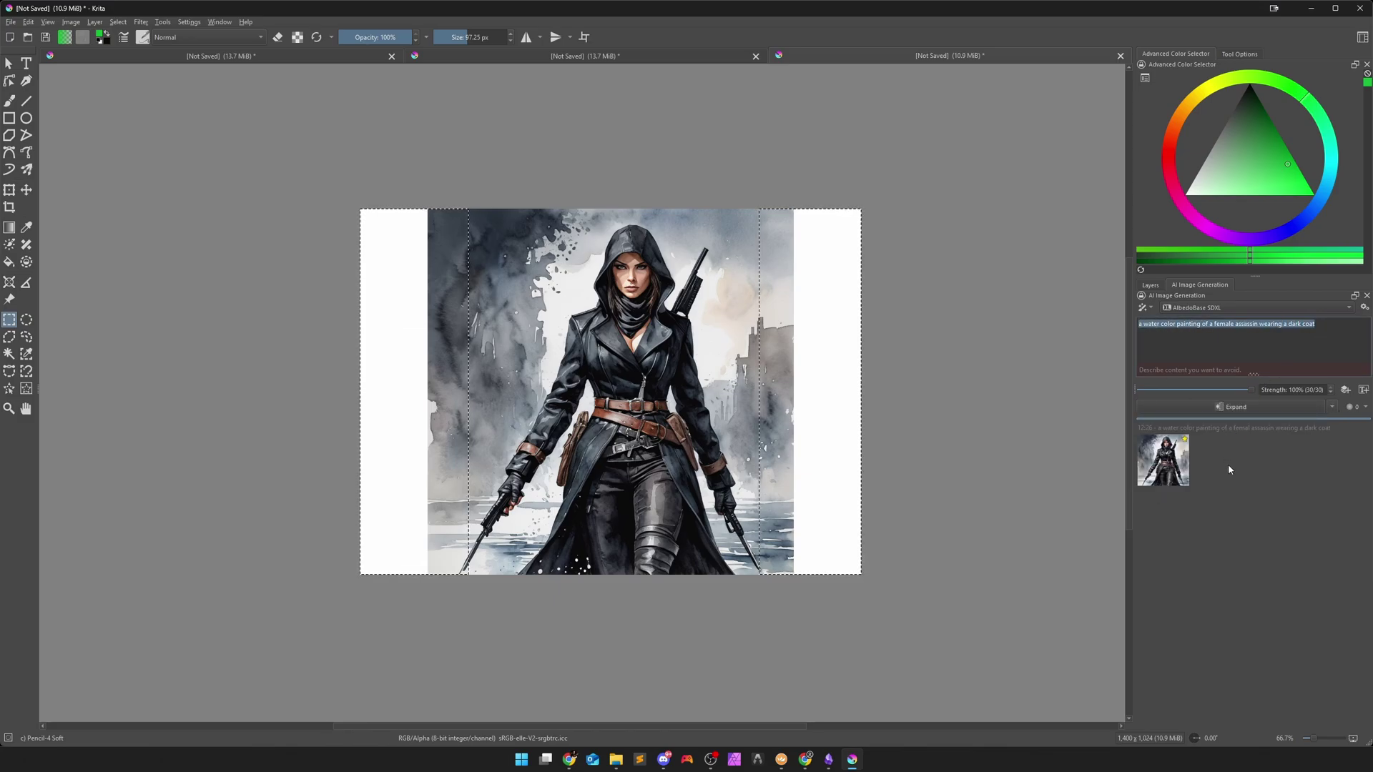
type("a water co")
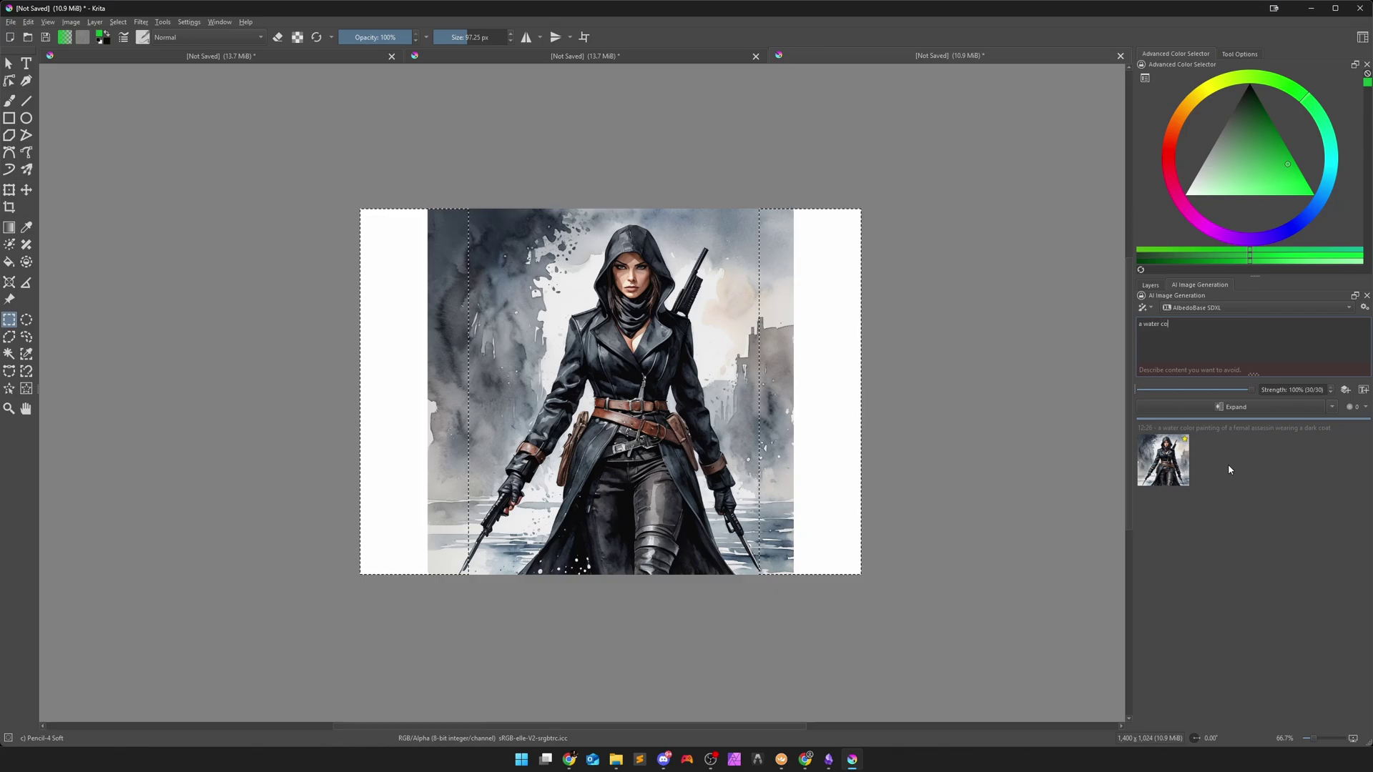
type("lor painting")
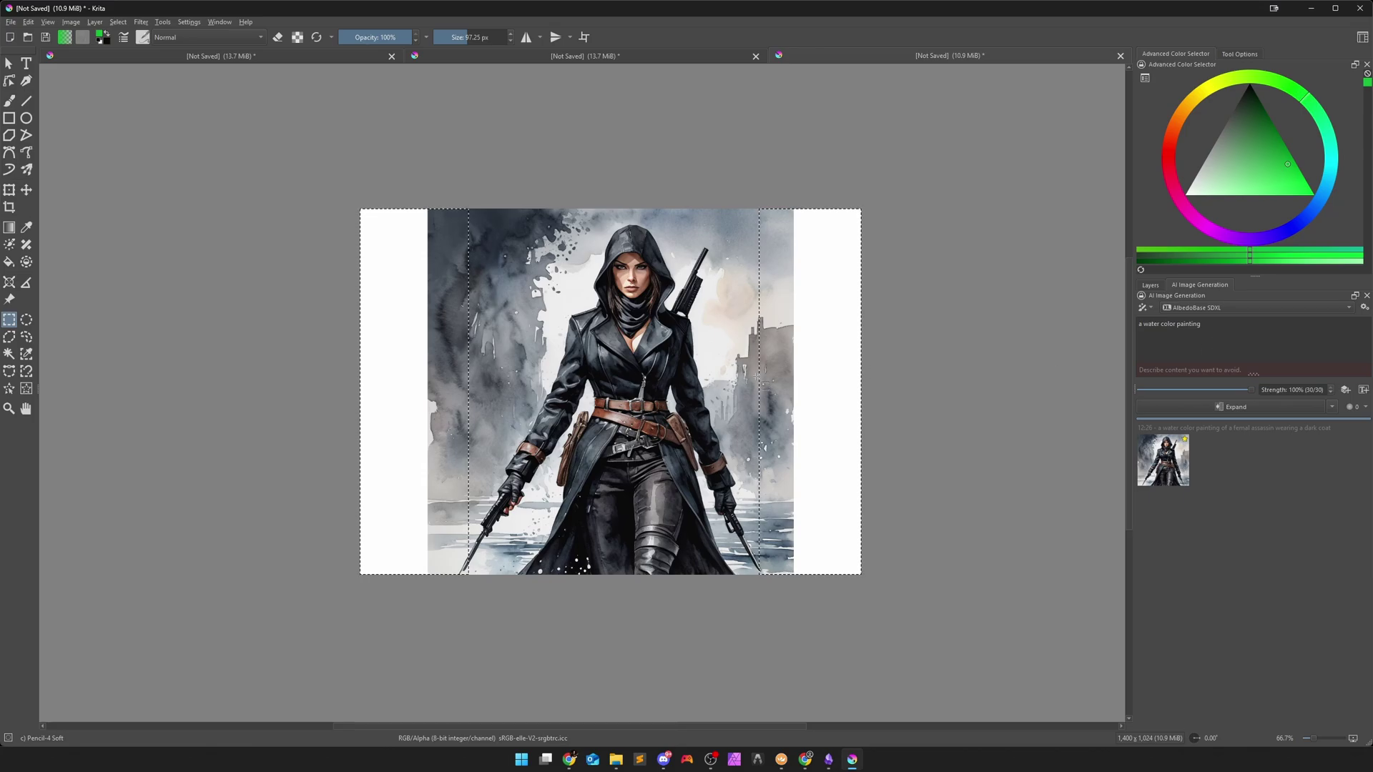
left_click(1232, 408)
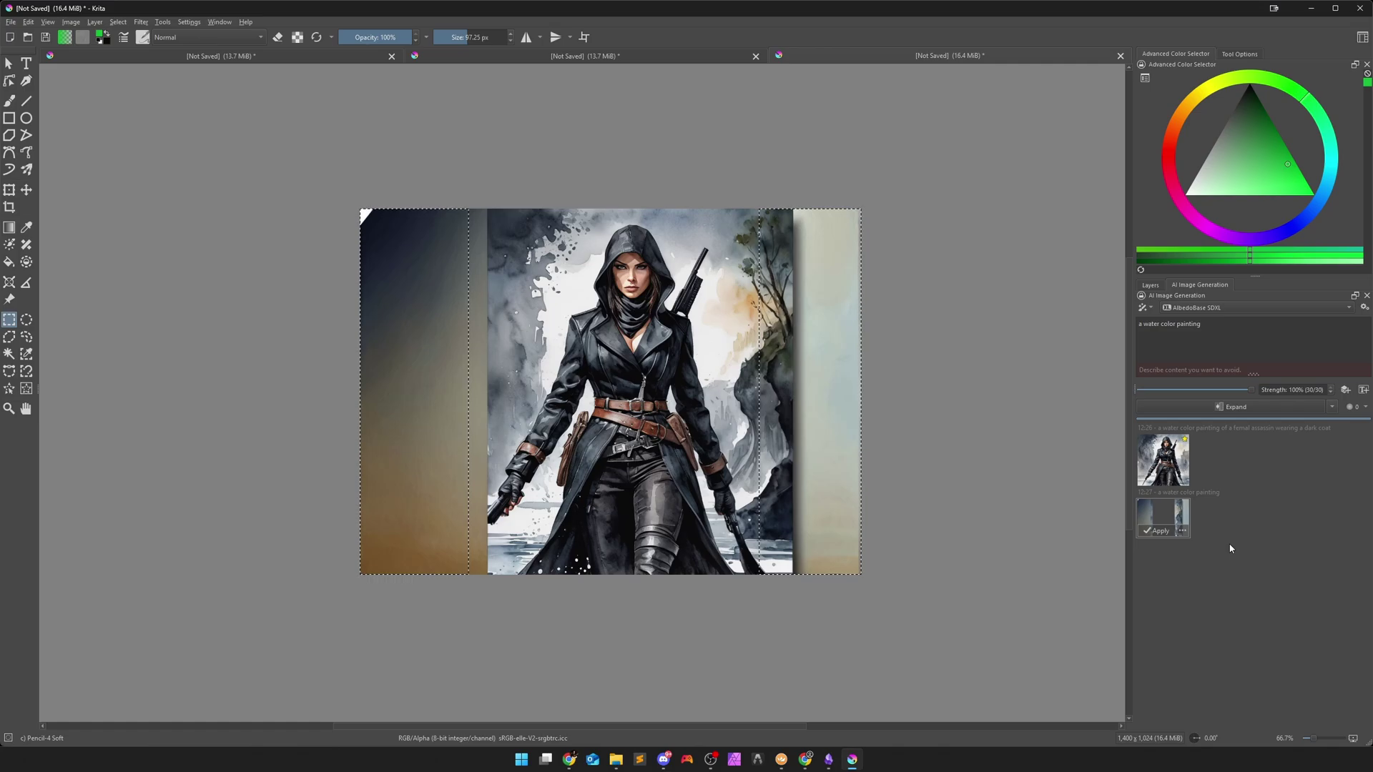
left_click(1156, 531)
Deselect the expanded painting, then return to the beach photo and its Image menu
left_click(113, 24)
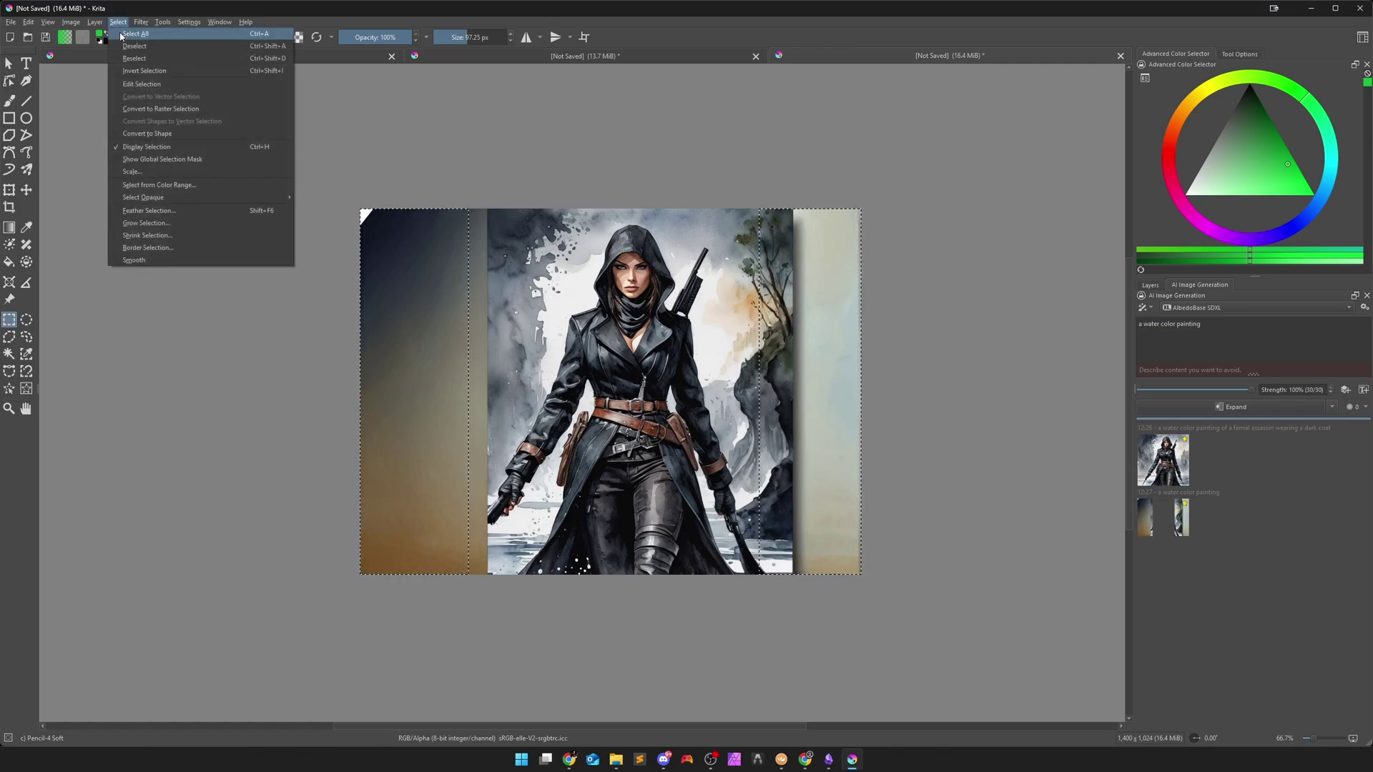
left_click(136, 50)
scroll(629, 458, "up", 1)
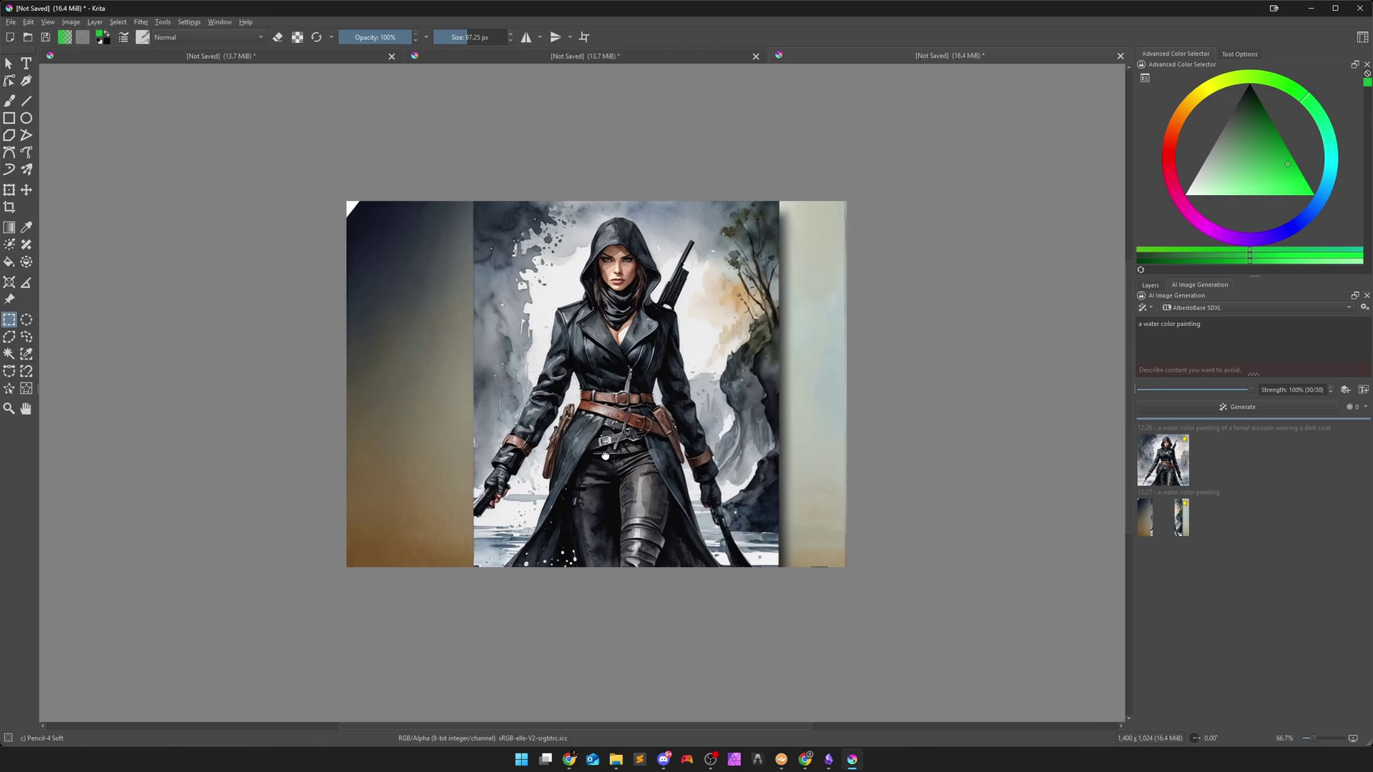
scroll(686, 439, "up", 1)
scroll(787, 408, "up", 1)
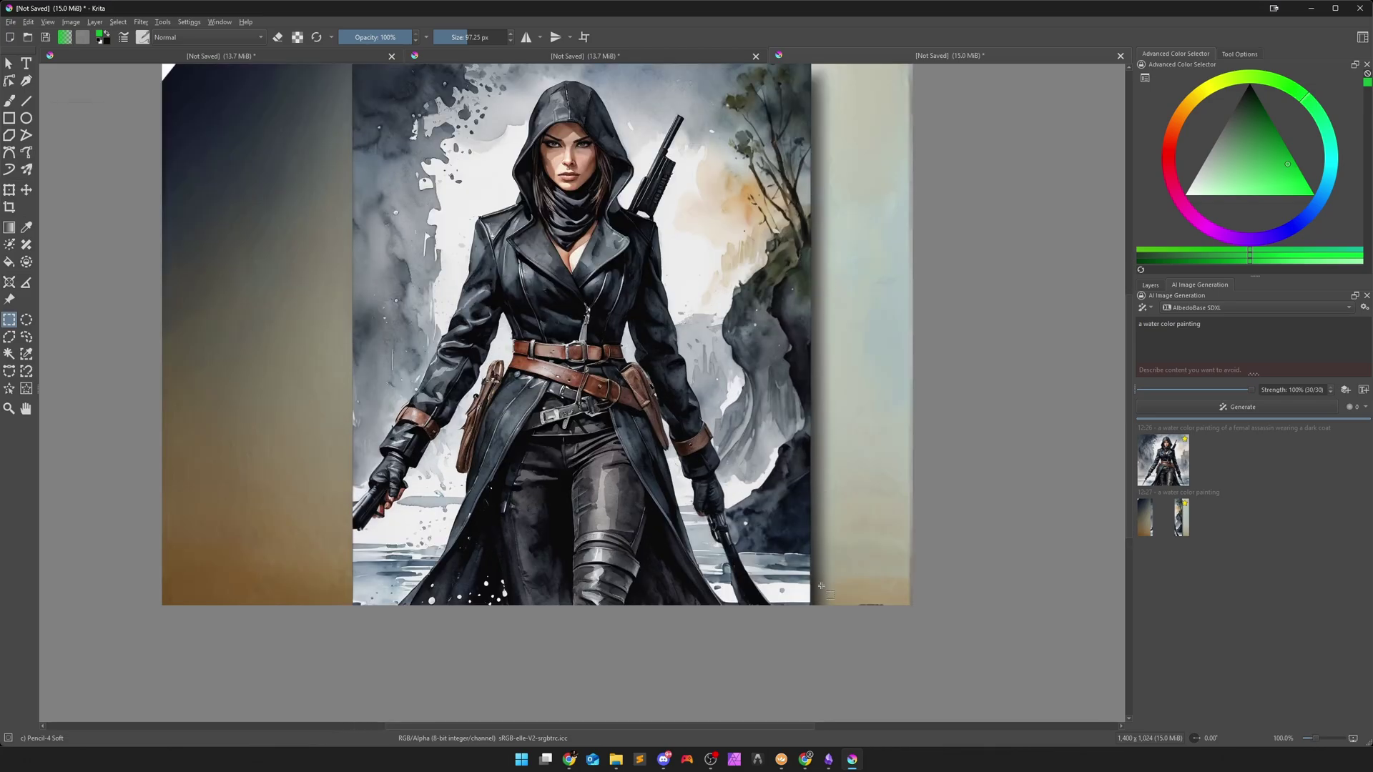
scroll(792, 538, "down", 3)
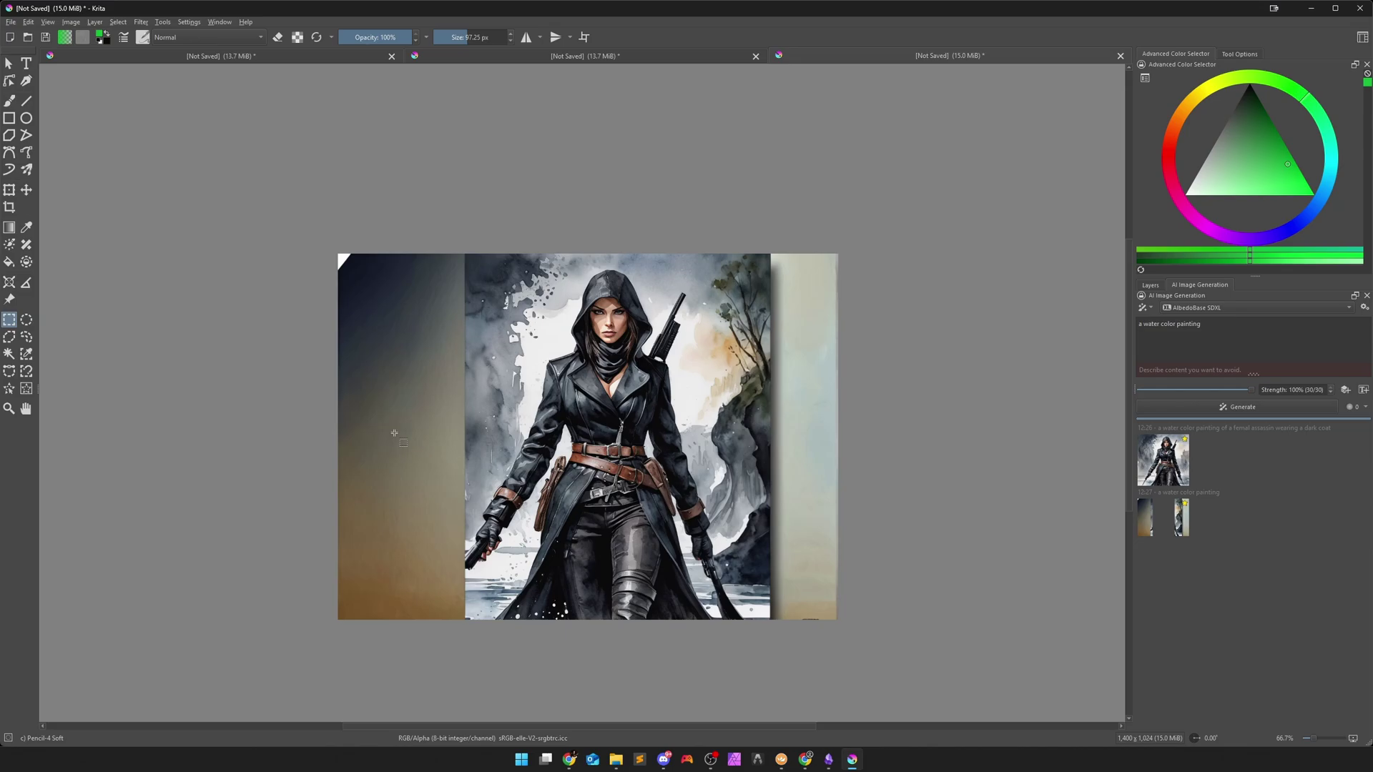
left_click_drag(577, 471, 571, 450)
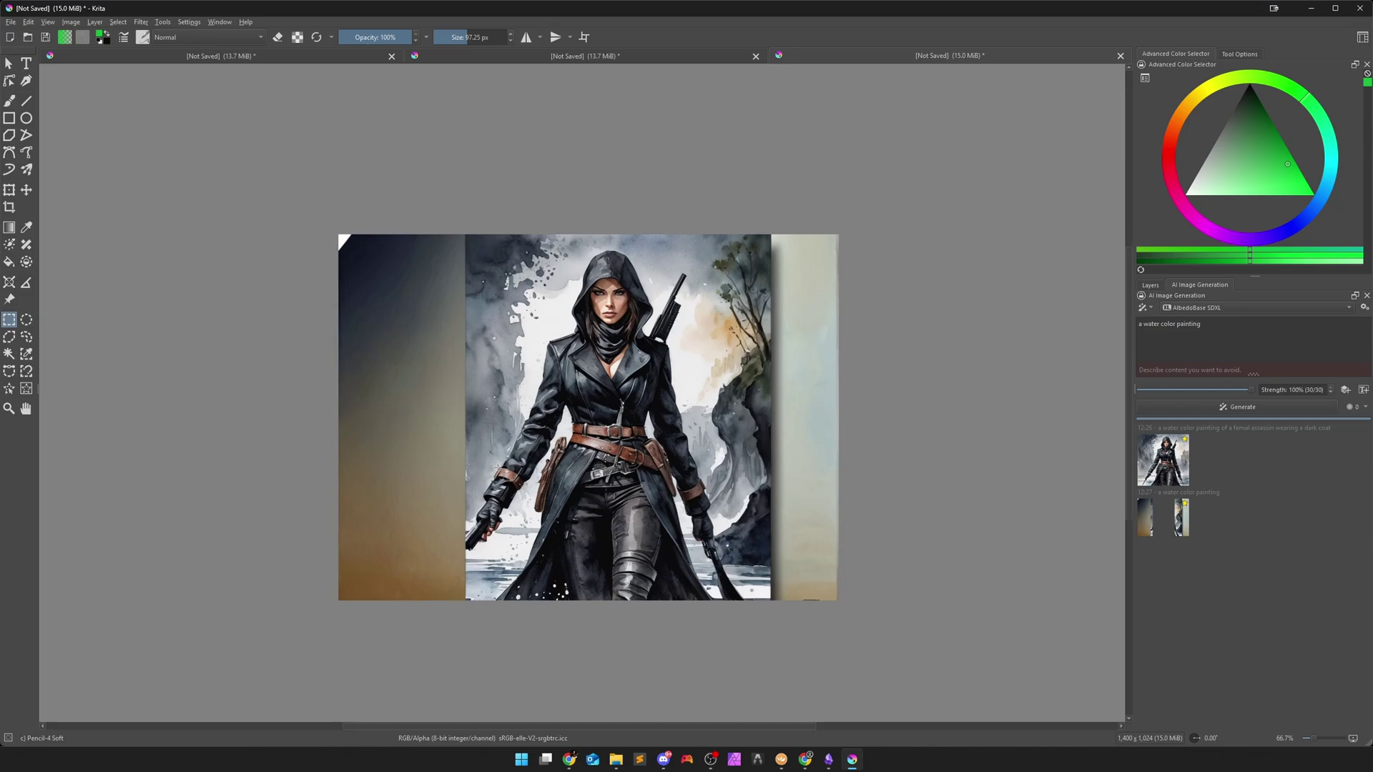
left_click(282, 56)
left_click(68, 23)
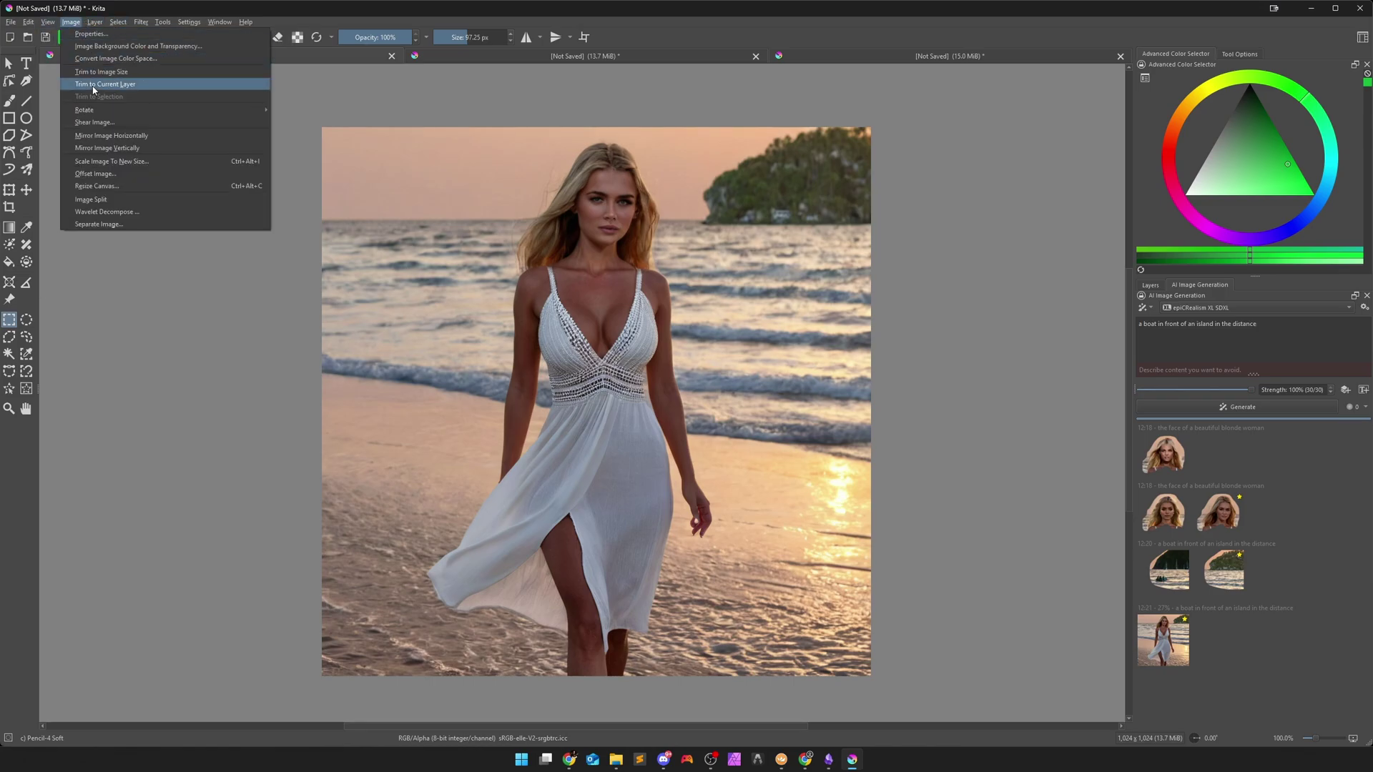
Widen the beach photo canvas to 1300 pixels and select both new white side strips
left_click(109, 194)
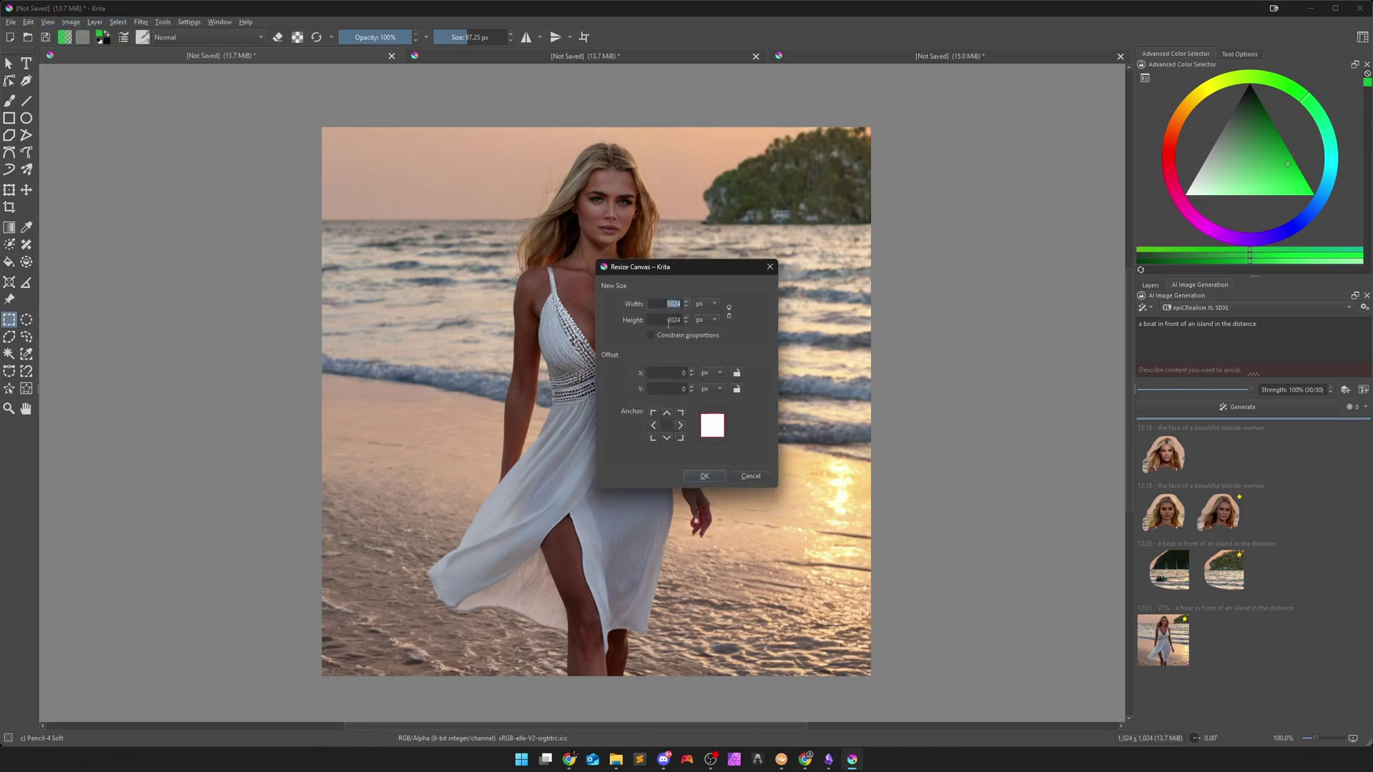
double_click(671, 304)
type("1300")
left_click(703, 476)
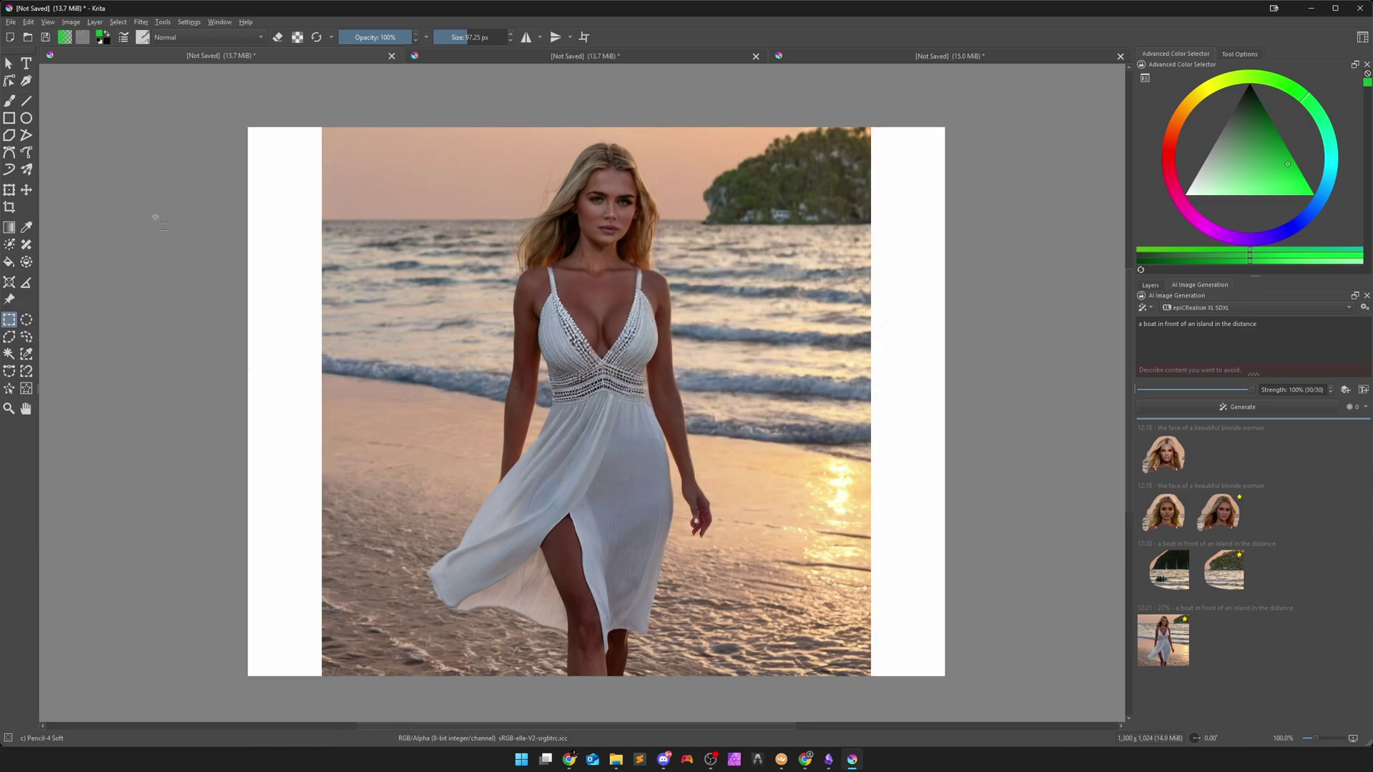
left_click_drag(236, 114, 352, 684)
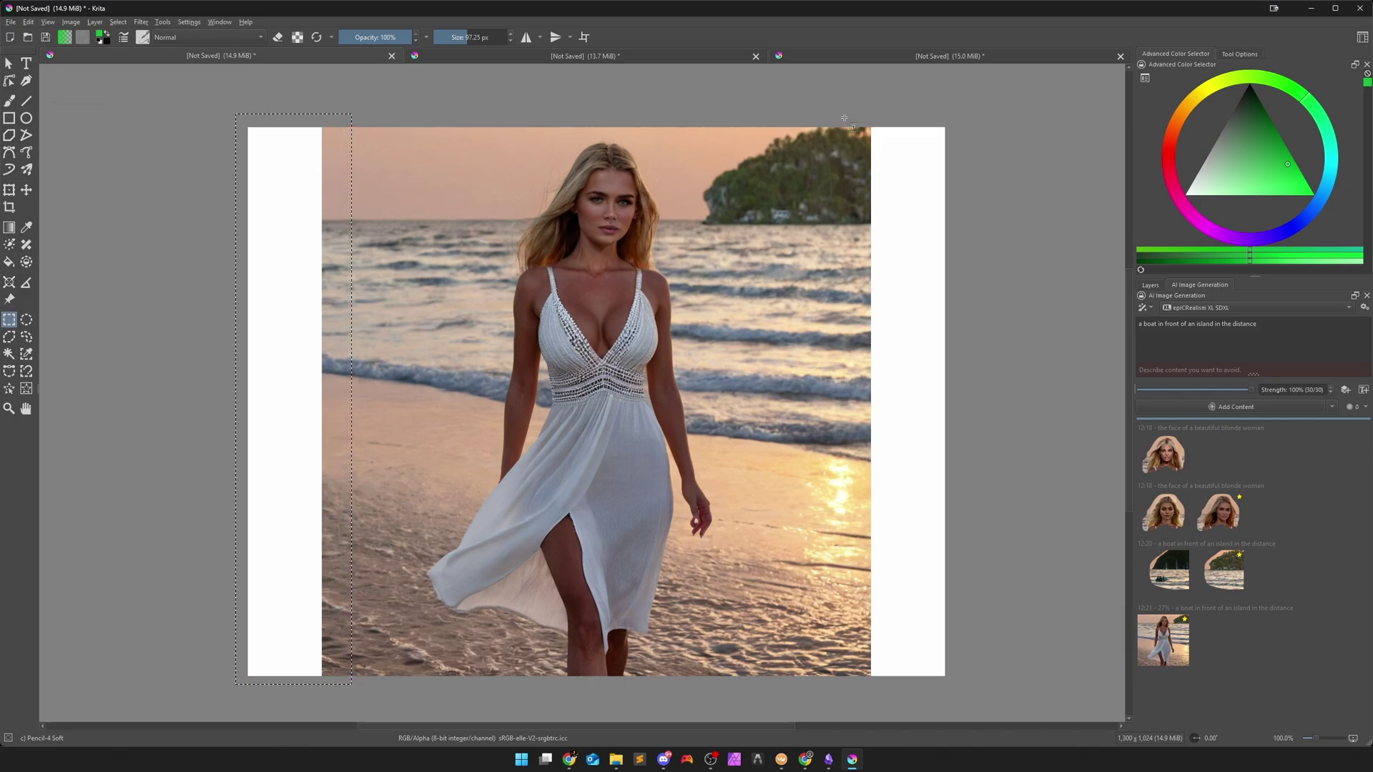
mouse_move(843, 118)
left_mouse_down()
mouse_move(966, 609)
mouse_move(970, 681)
left_mouse_up()
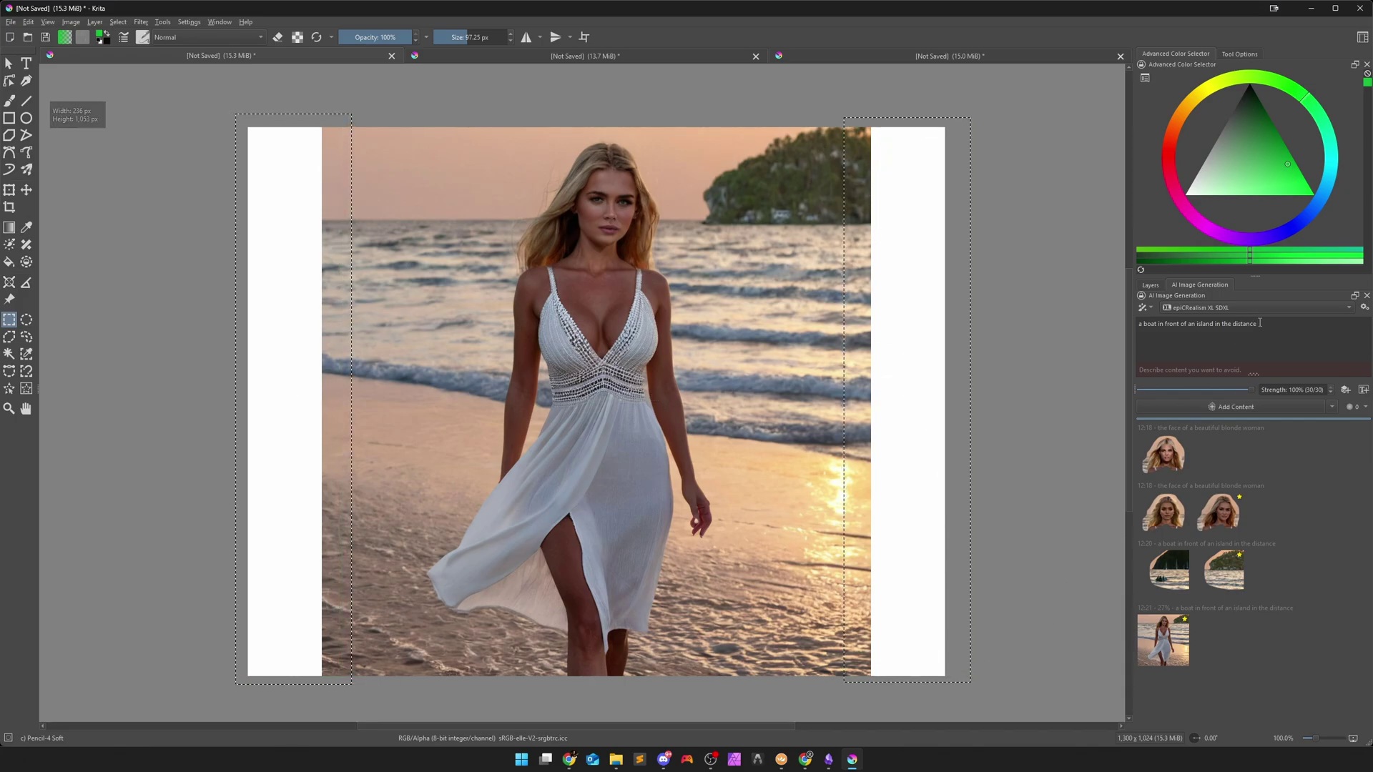
Replace the old boat-and-island prompt with 'a beach scene at sunset'
left_click(1138, 324)
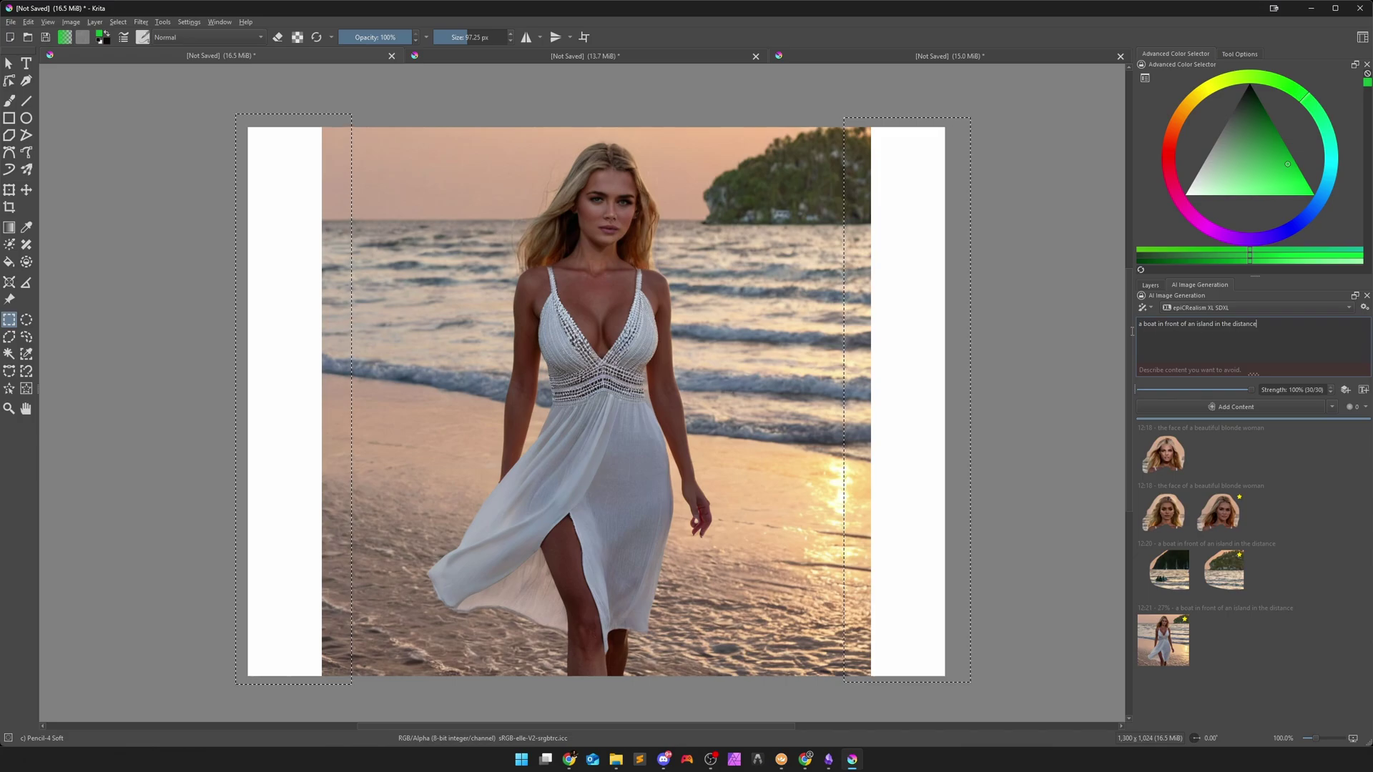
left_click_drag(1138, 326, 1280, 328)
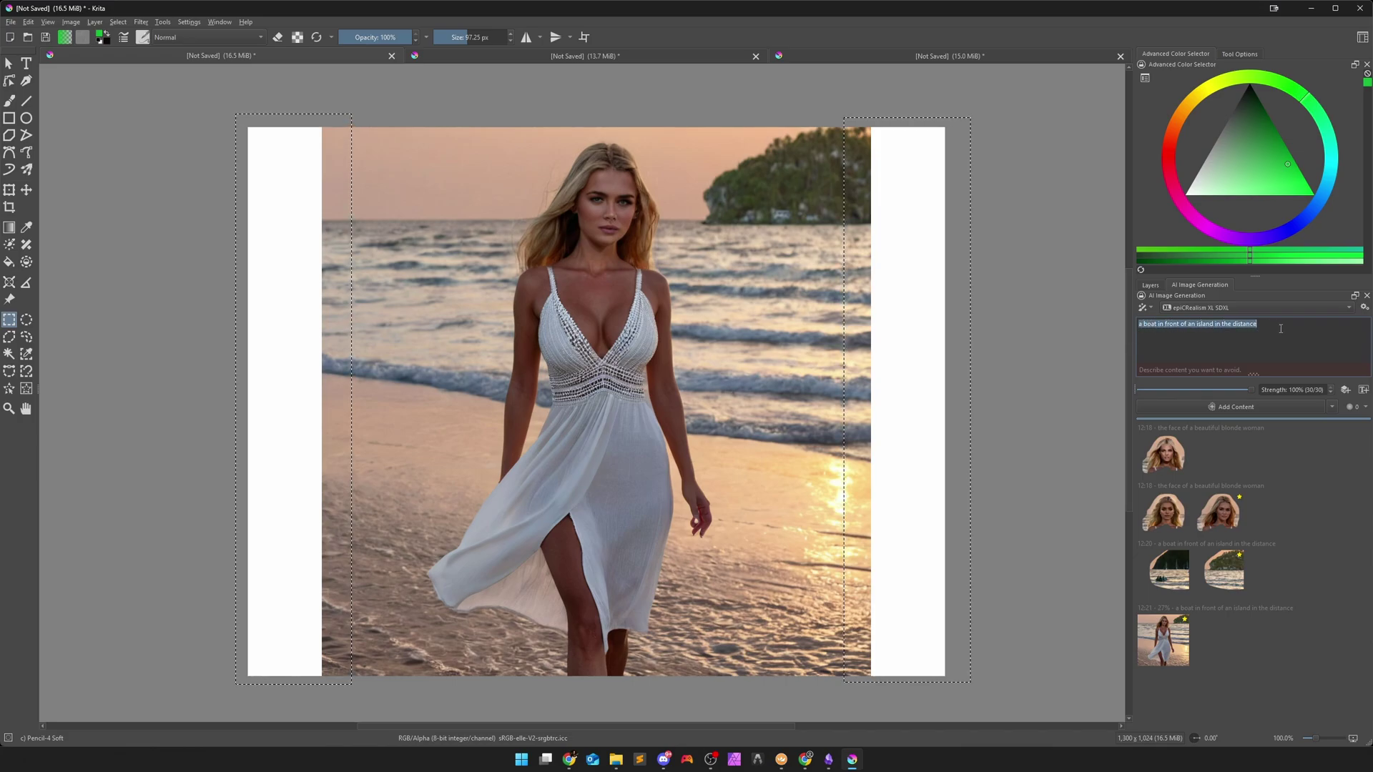
type("a beach scene at sunset")
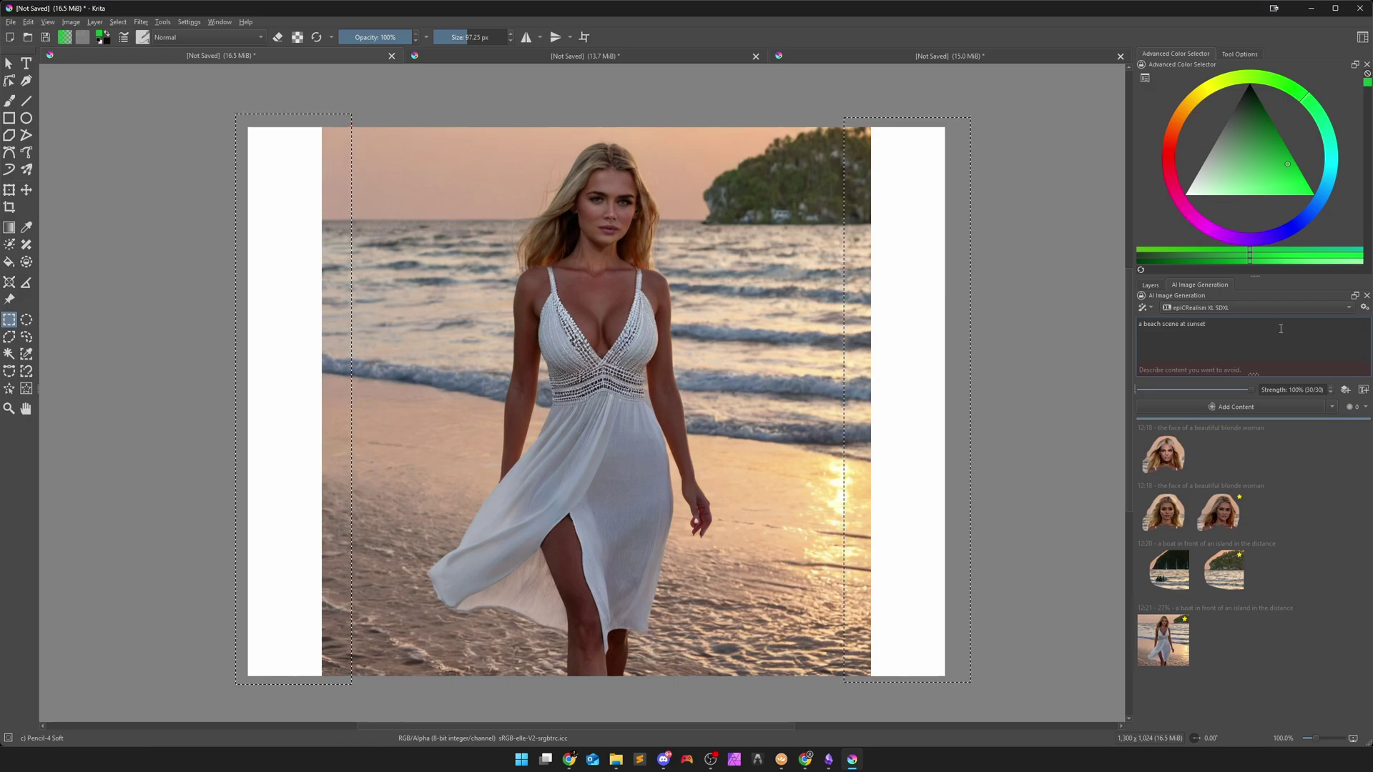
Set generation mode to Expand and generate content for the blank side strips
left_click(1332, 407)
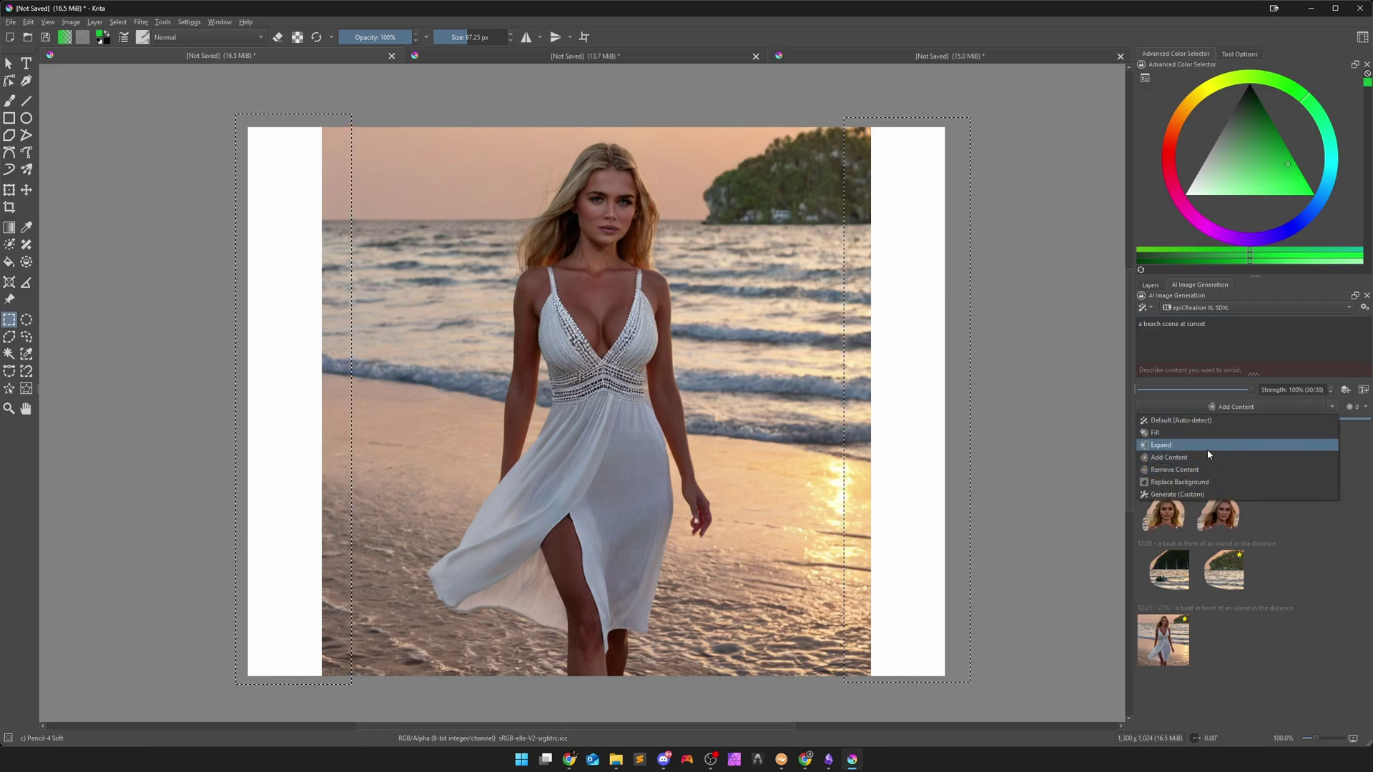
left_click(1208, 451)
key("shift+Return")
mouse_move(1164, 513)
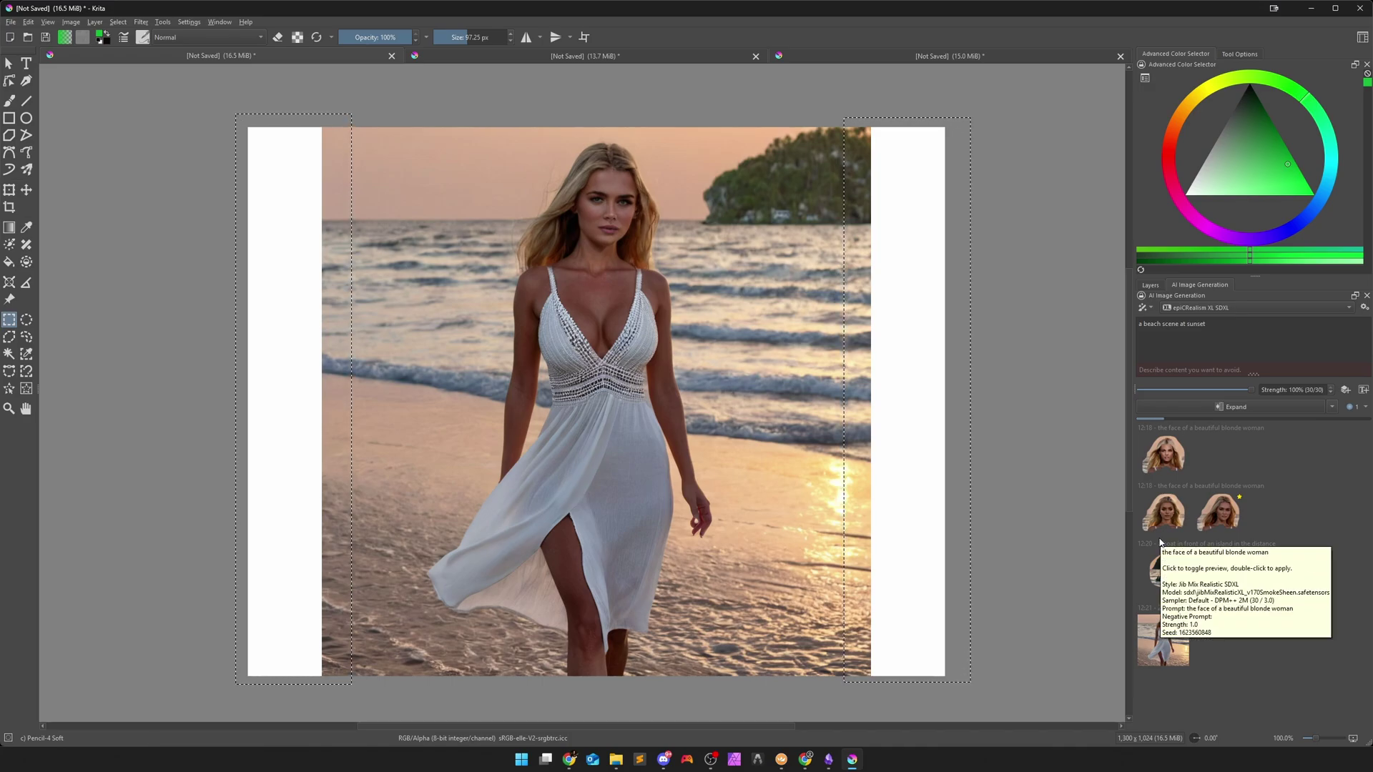
Review the outpainted results and keep Expand as the generation mode
left_click(1331, 406)
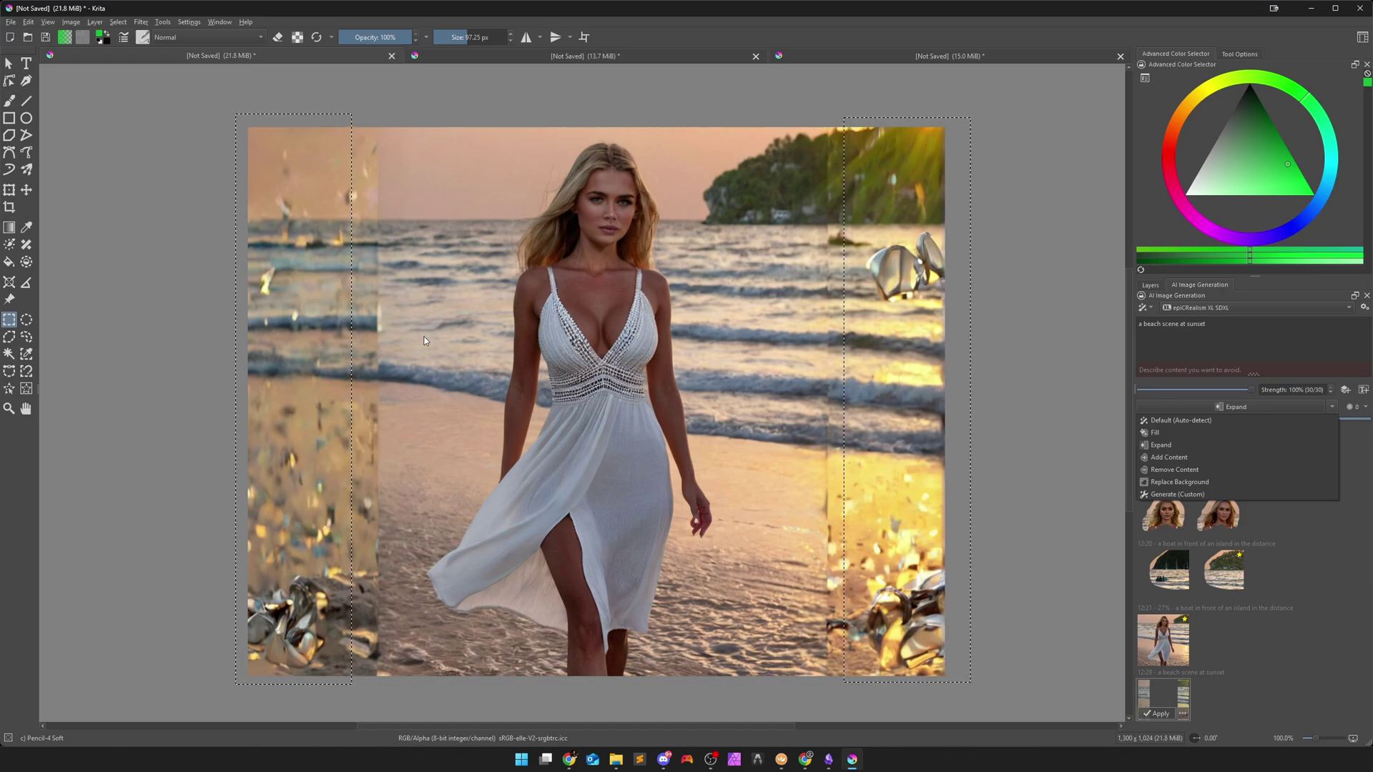
left_click(938, 516)
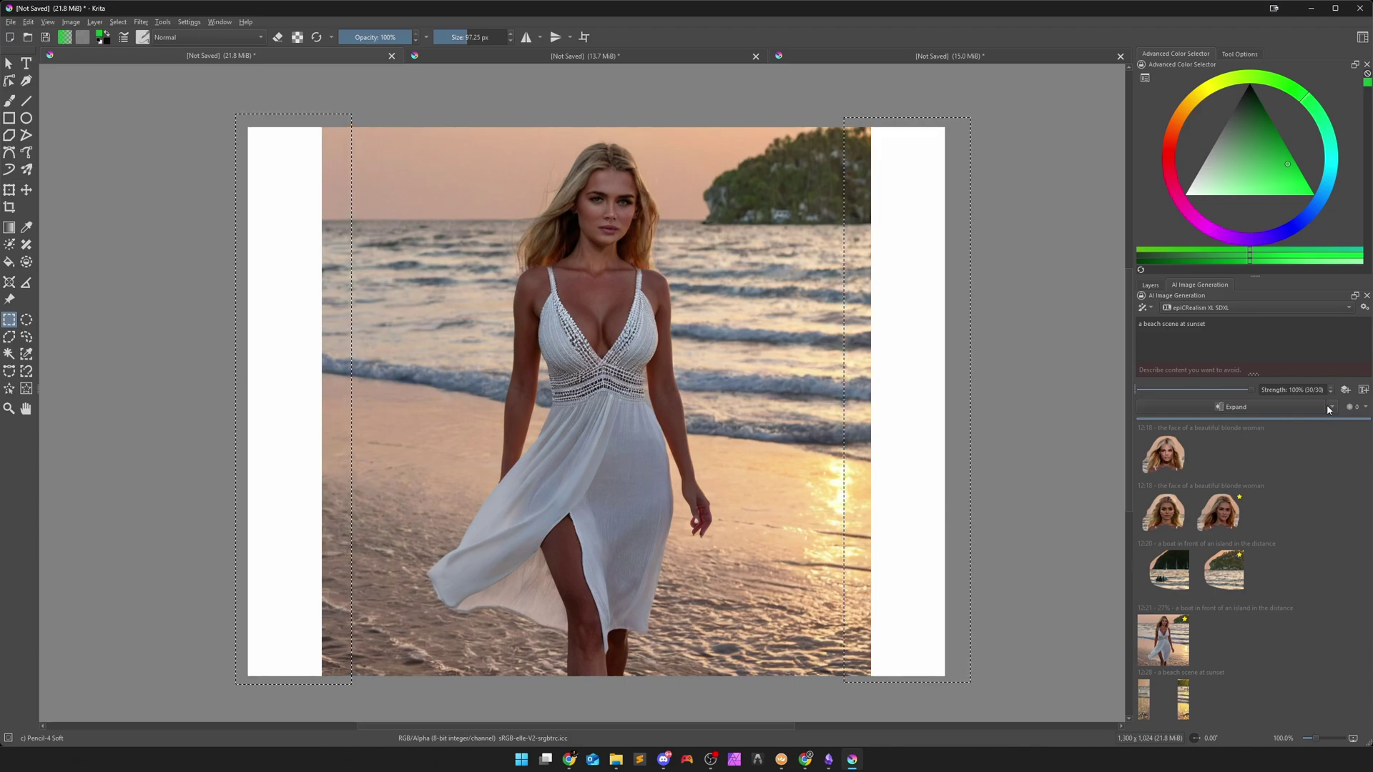
left_click(1263, 406)
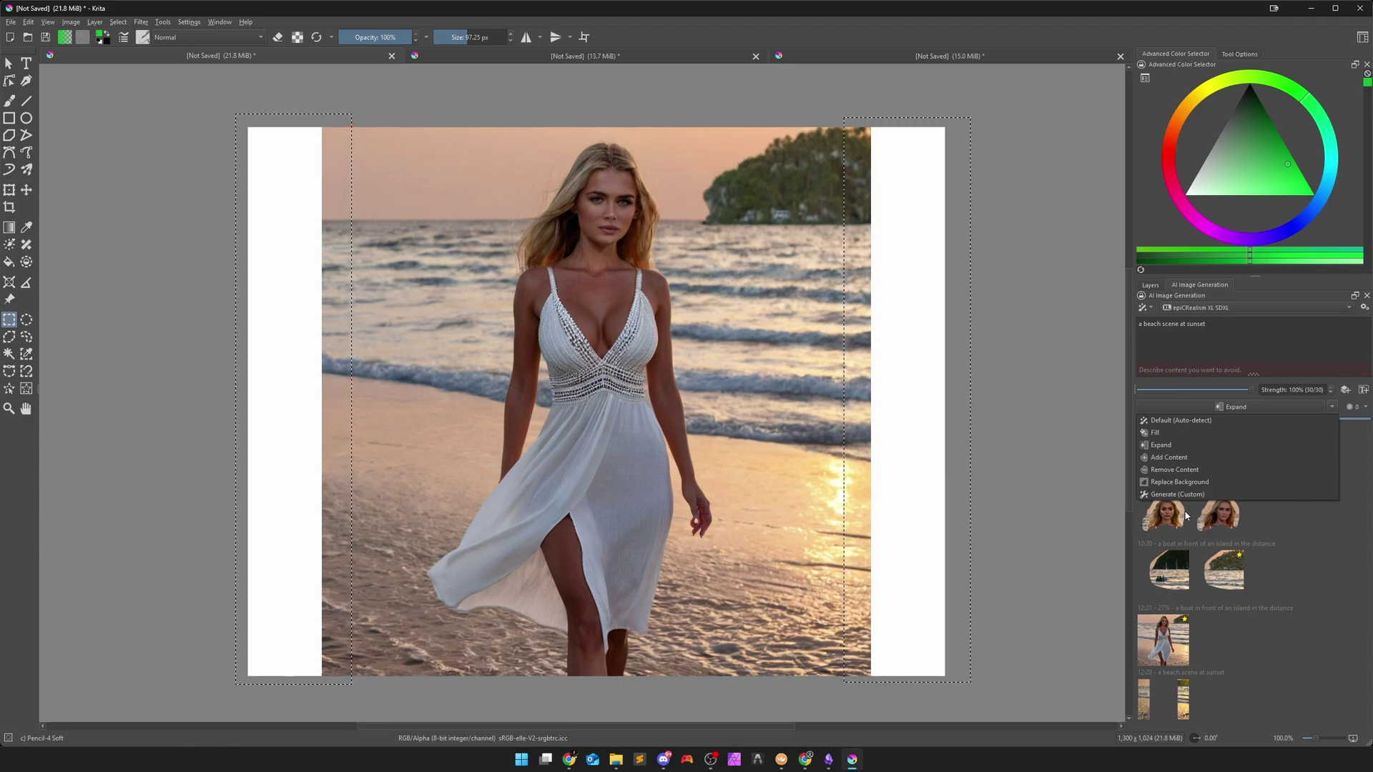
left_click(1320, 550)
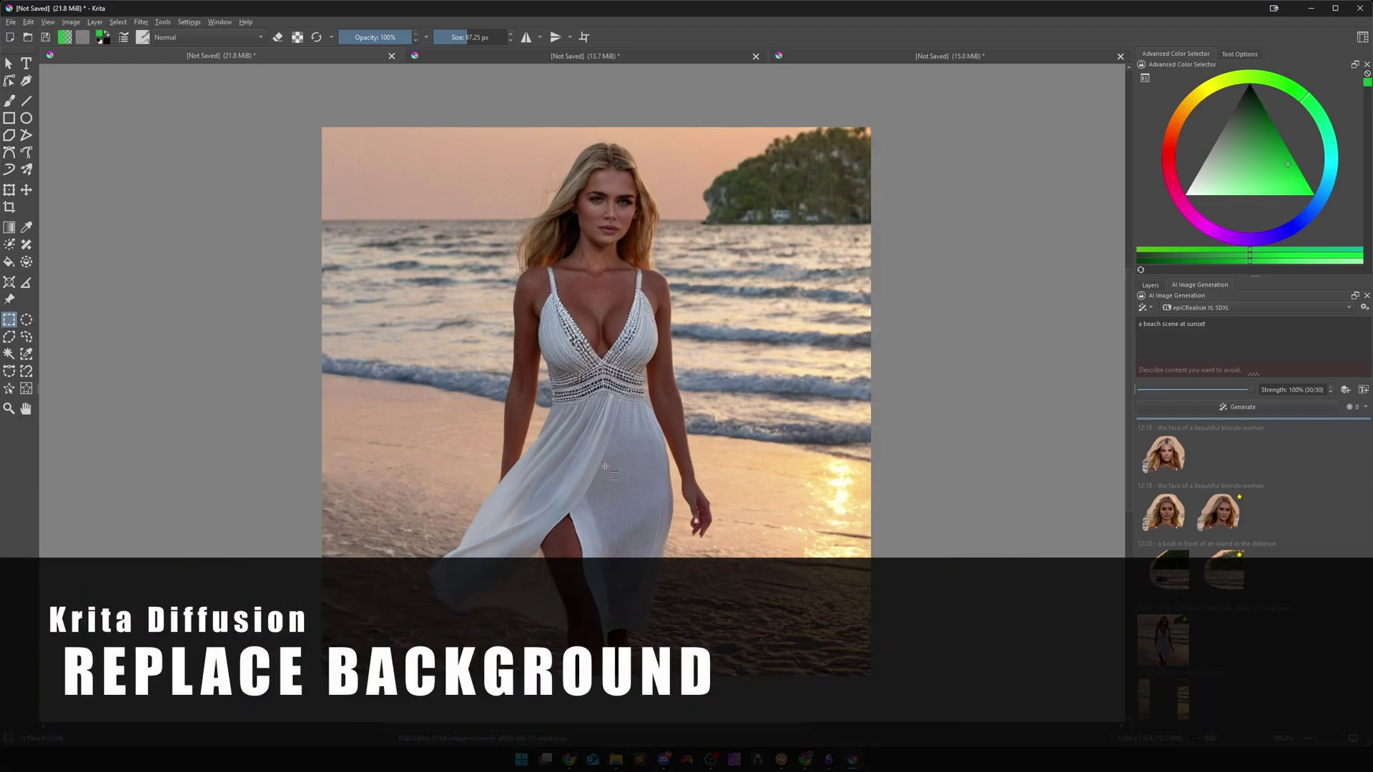
Select the woman by similar colour, set mode to Replace Background, and begin prompt 'a cyberpun'
left_click(9, 388)
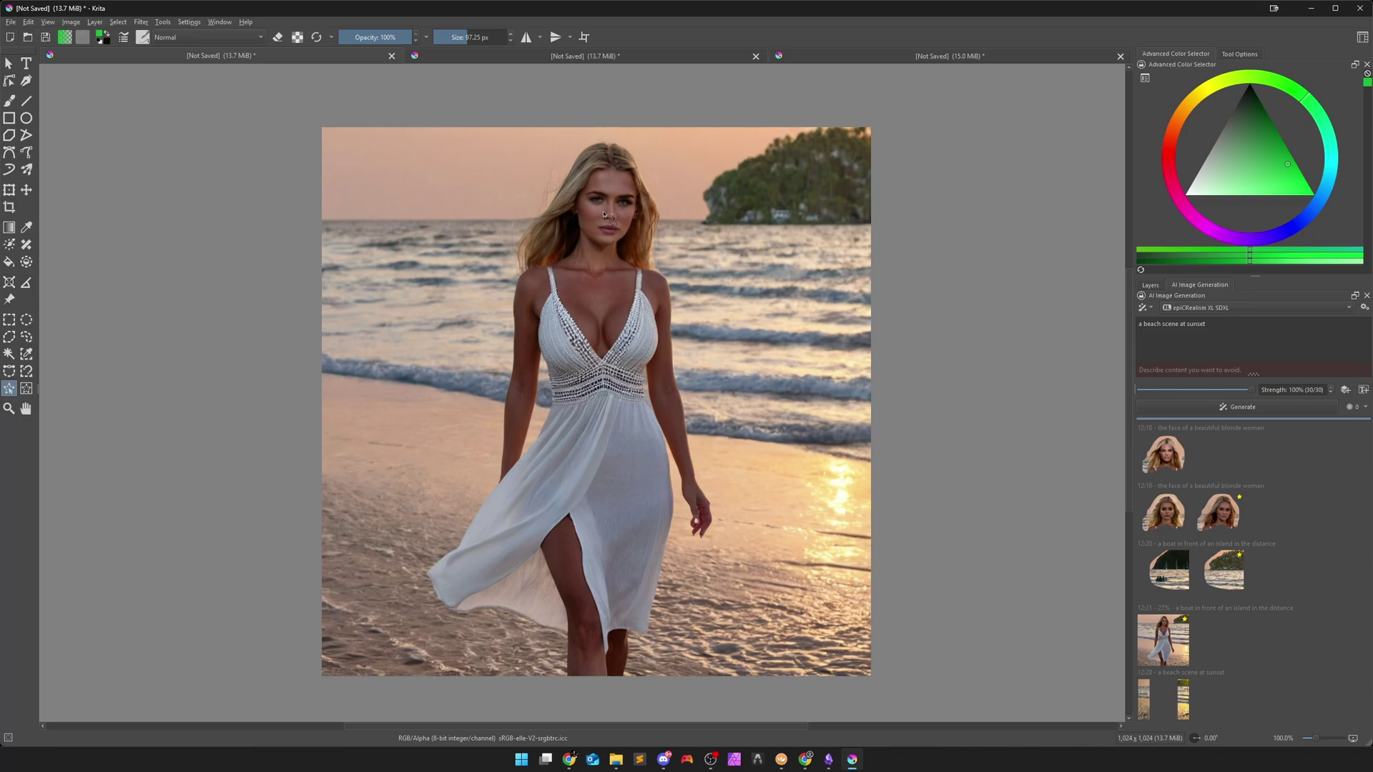
left_click(604, 214)
left_click(1331, 406)
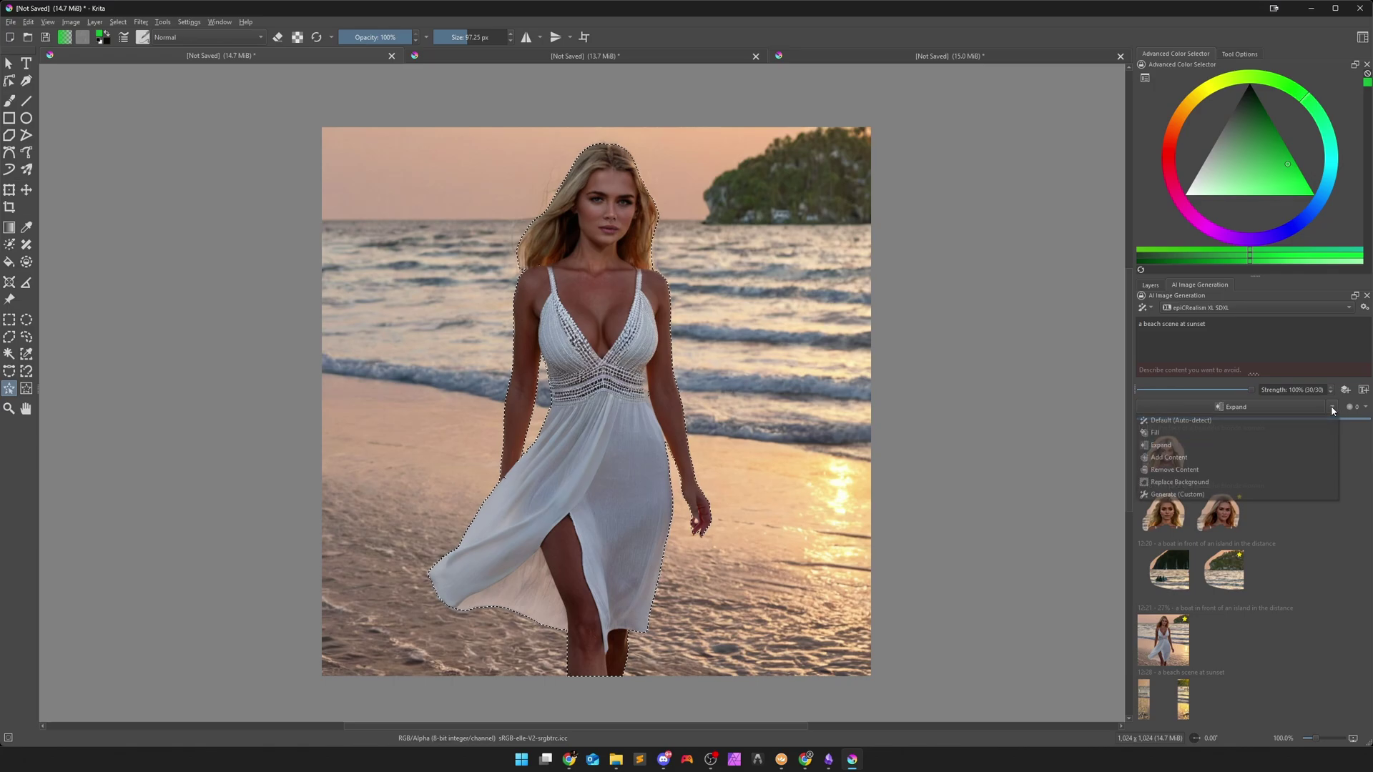
left_click(1199, 481)
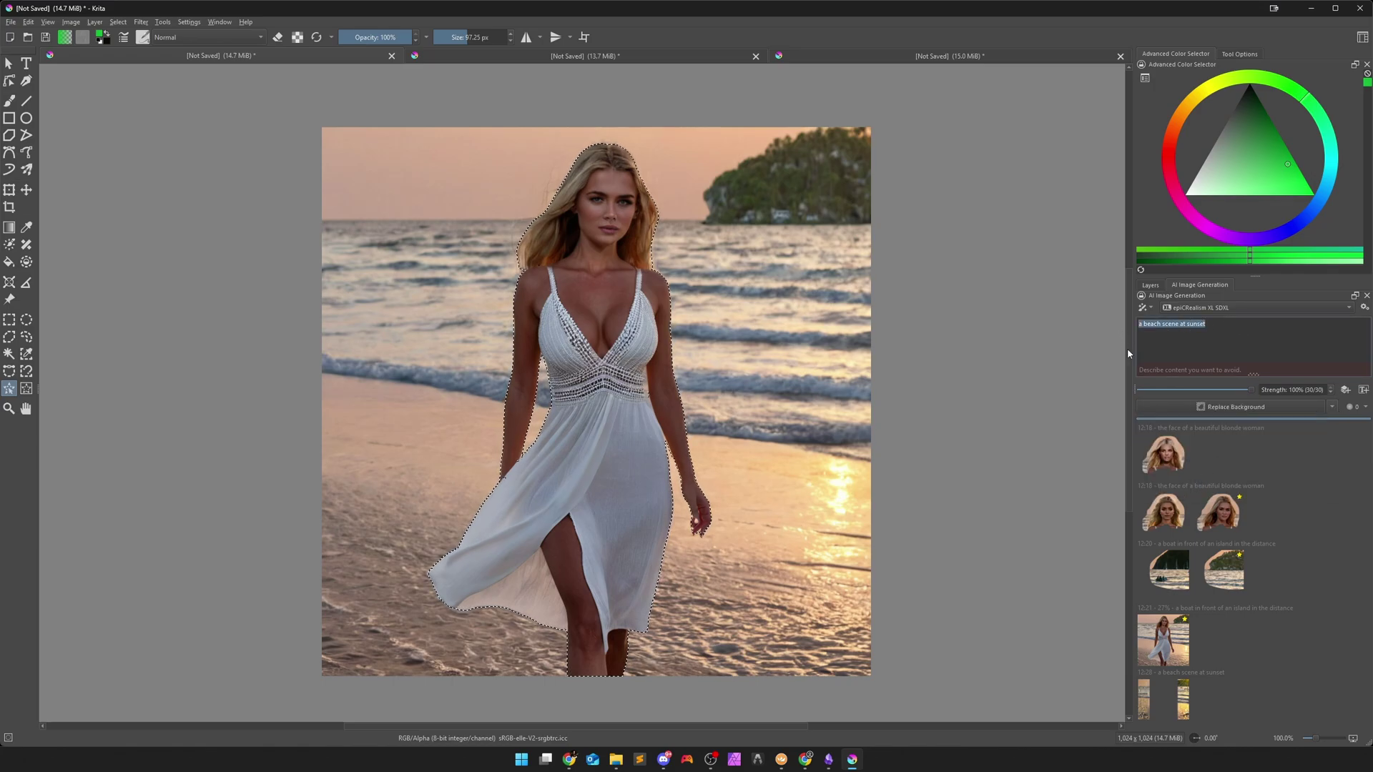
type("a c")
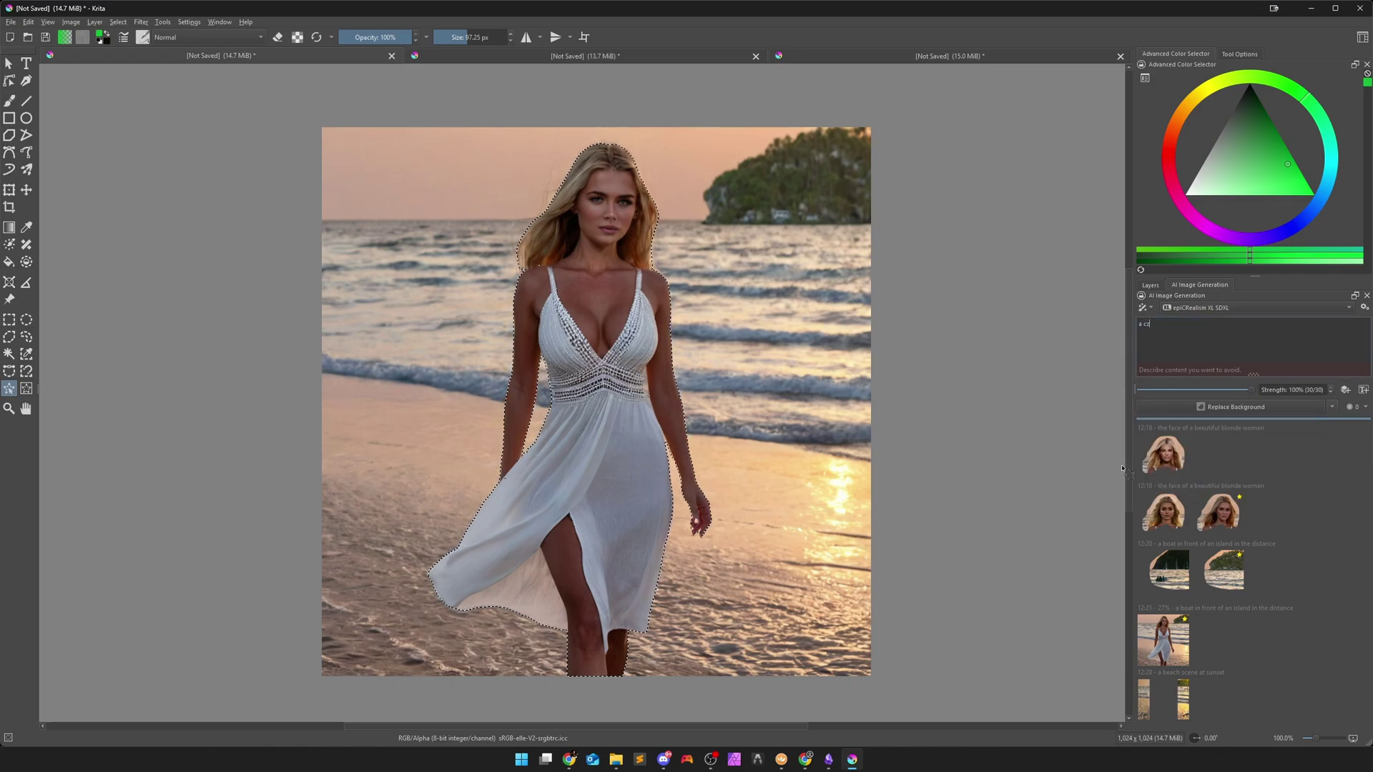
type("y")
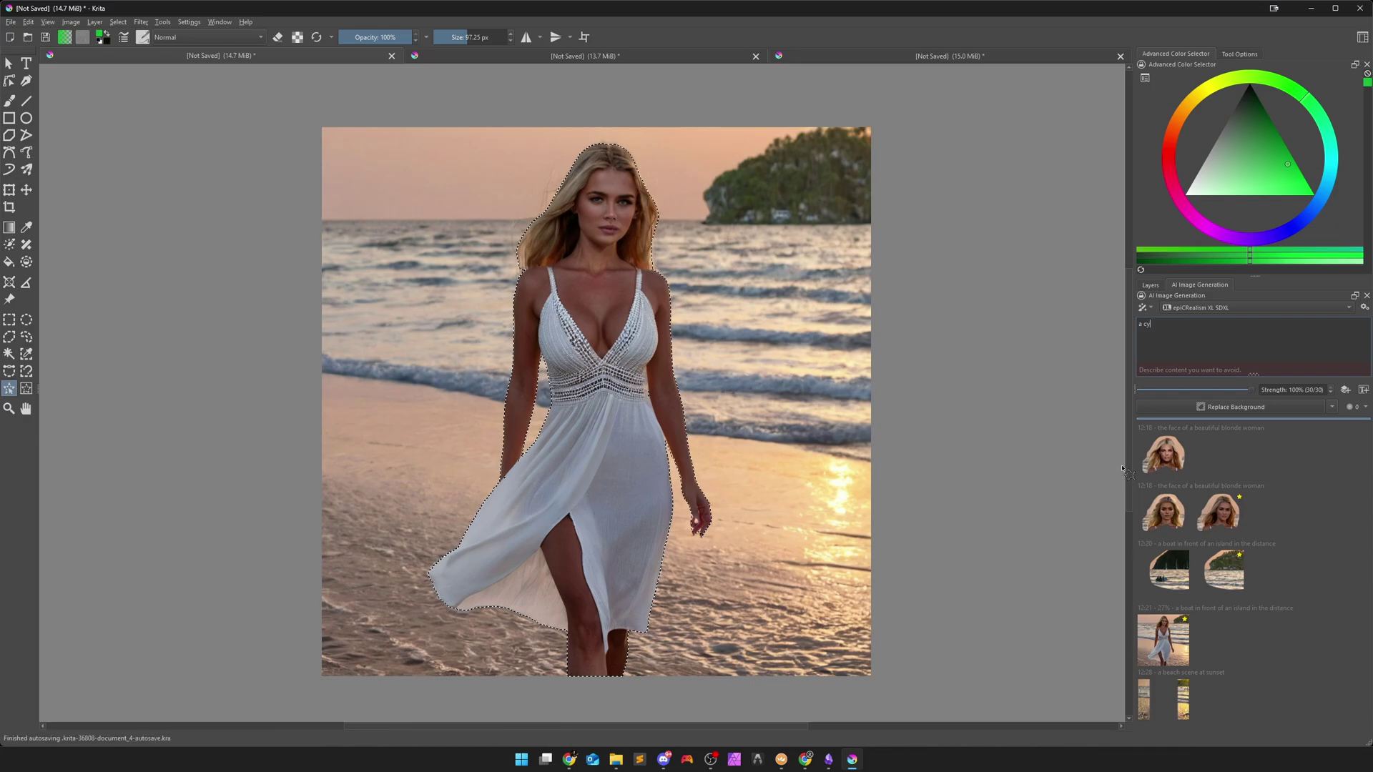
type("berpunk city")
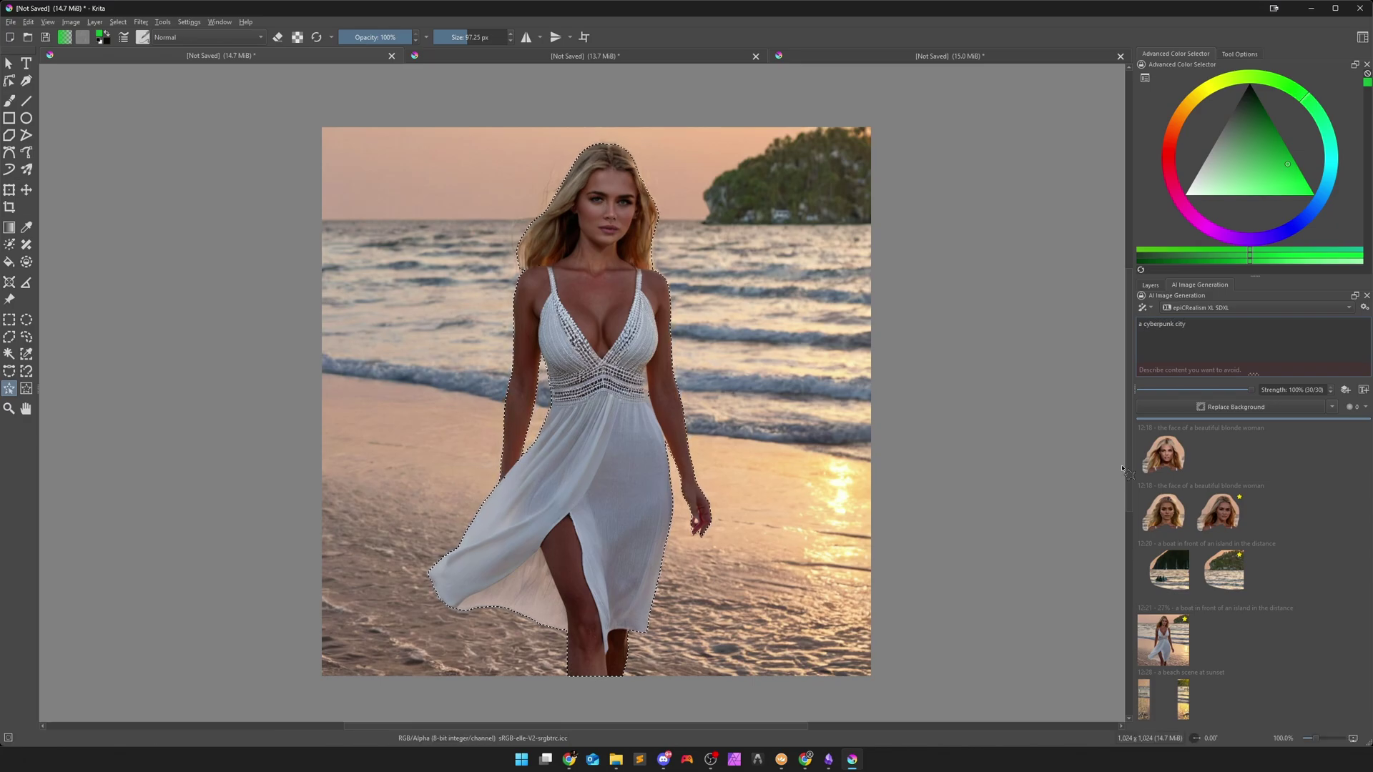
Generate the cyberpunk background with the Jib Mix Realistic SDXL model and preview the newest result
left_click(1244, 413)
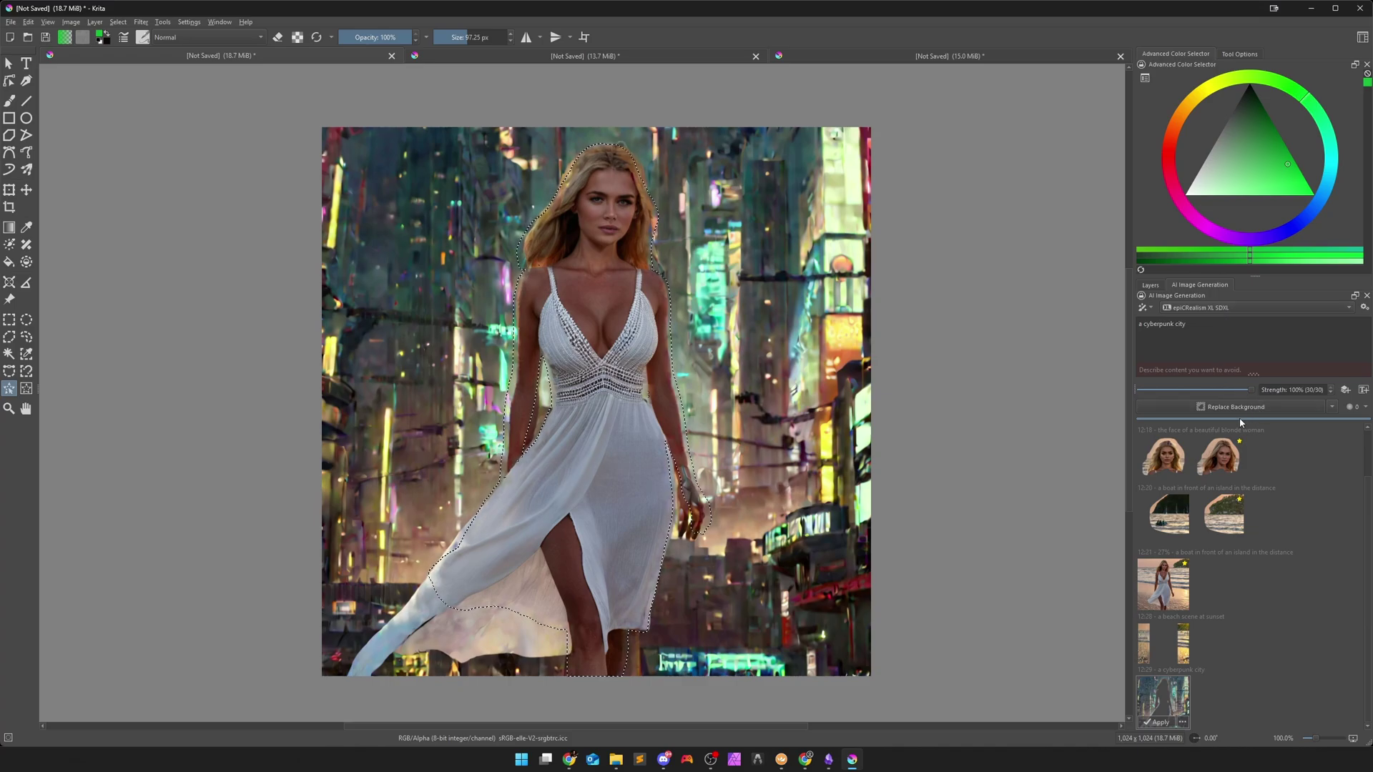
left_click(1214, 308)
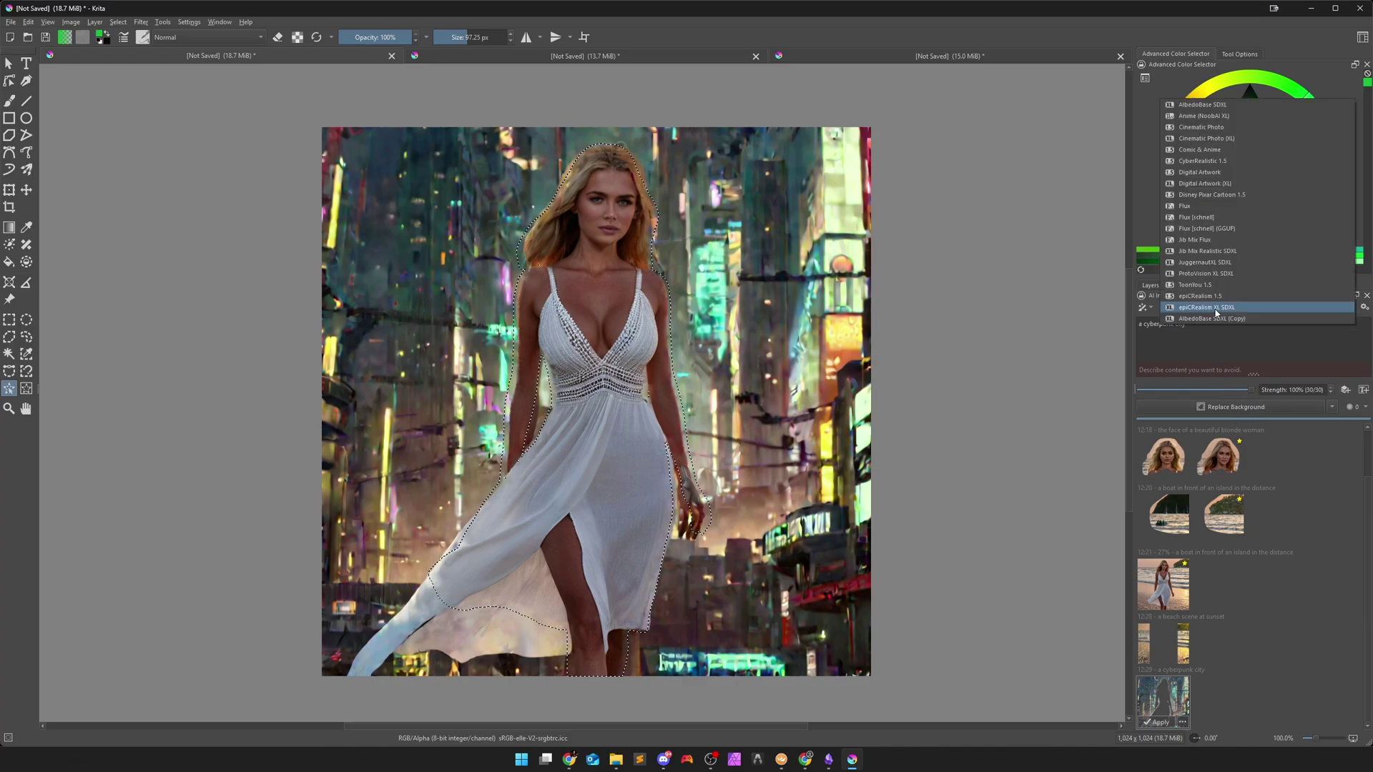
left_click(1214, 250)
left_click(1238, 408)
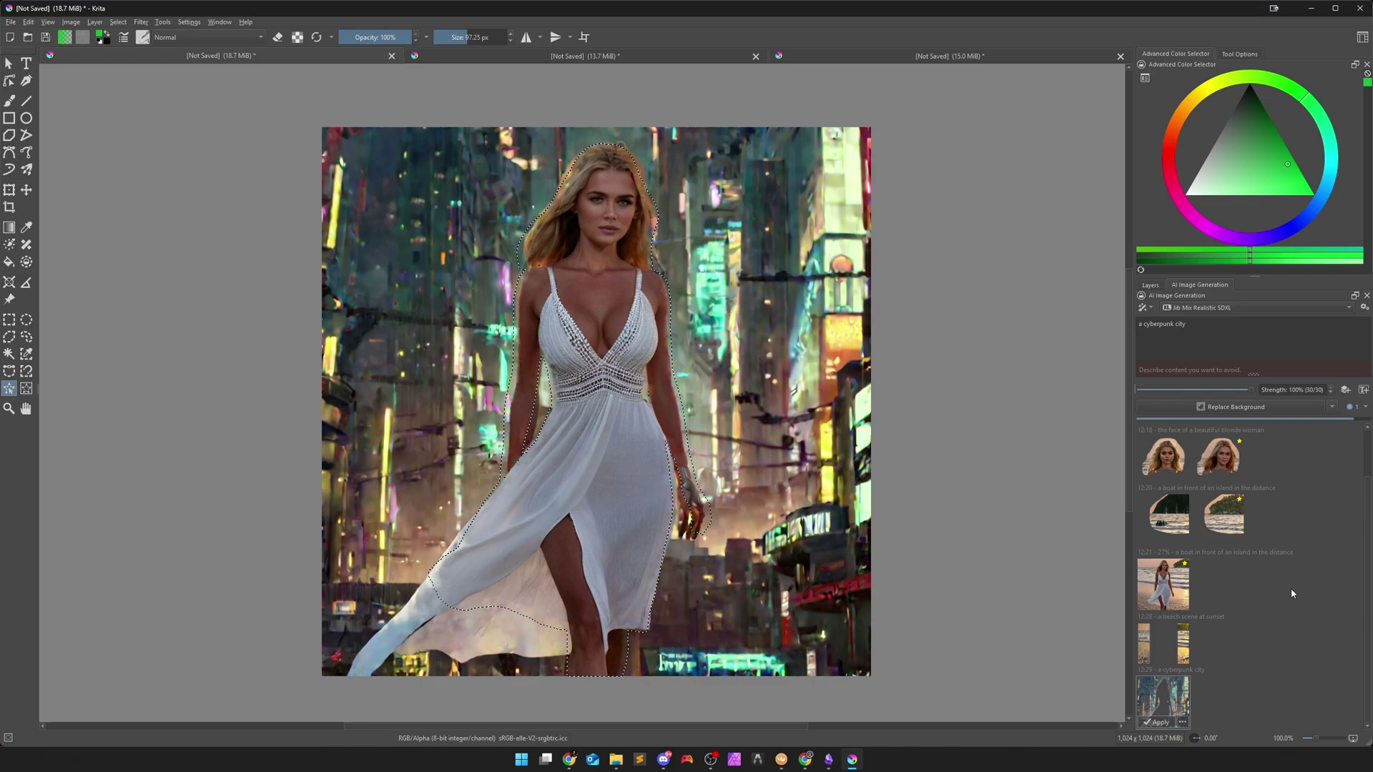
left_click(1173, 704)
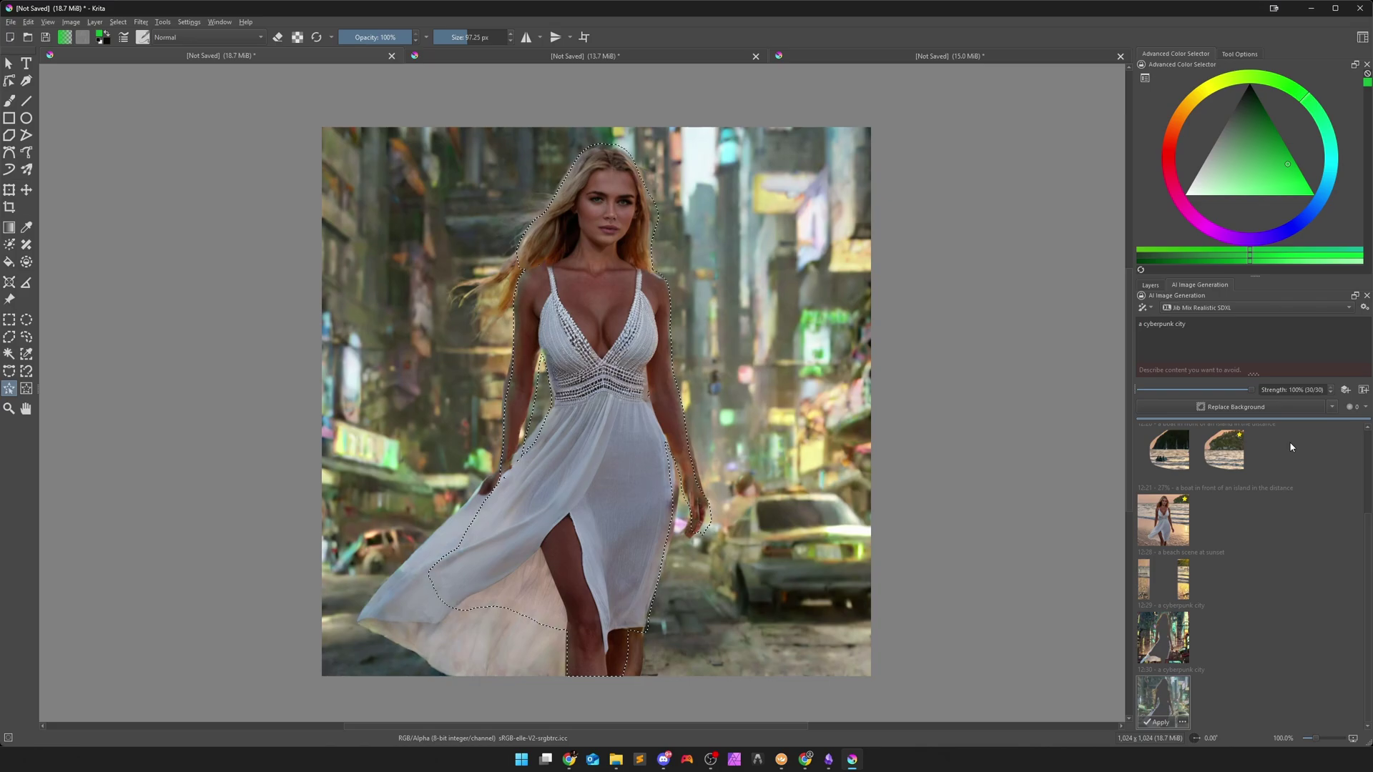
Zoom out and deselect the outline around the woman
key("minus")
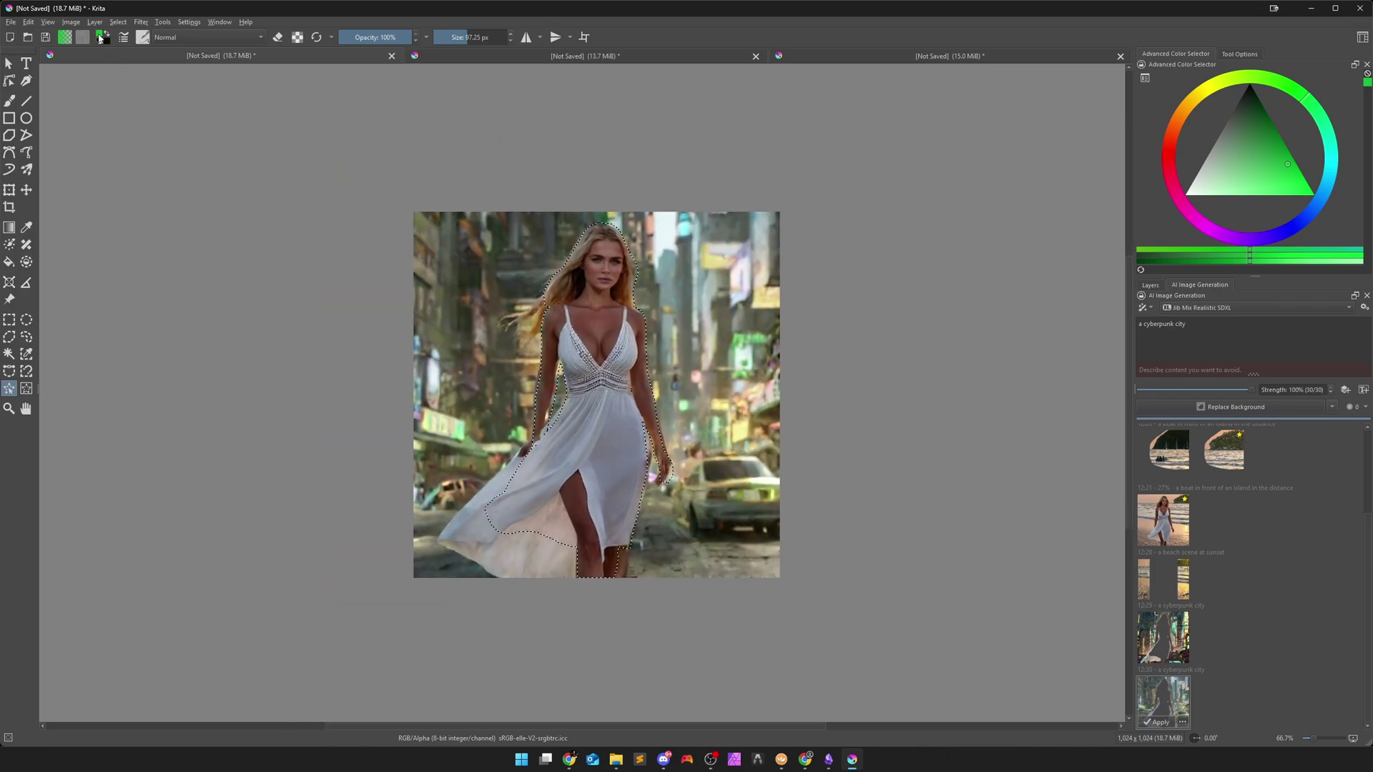
left_click(118, 22)
left_click(143, 49)
scroll(678, 450, "up", 1)
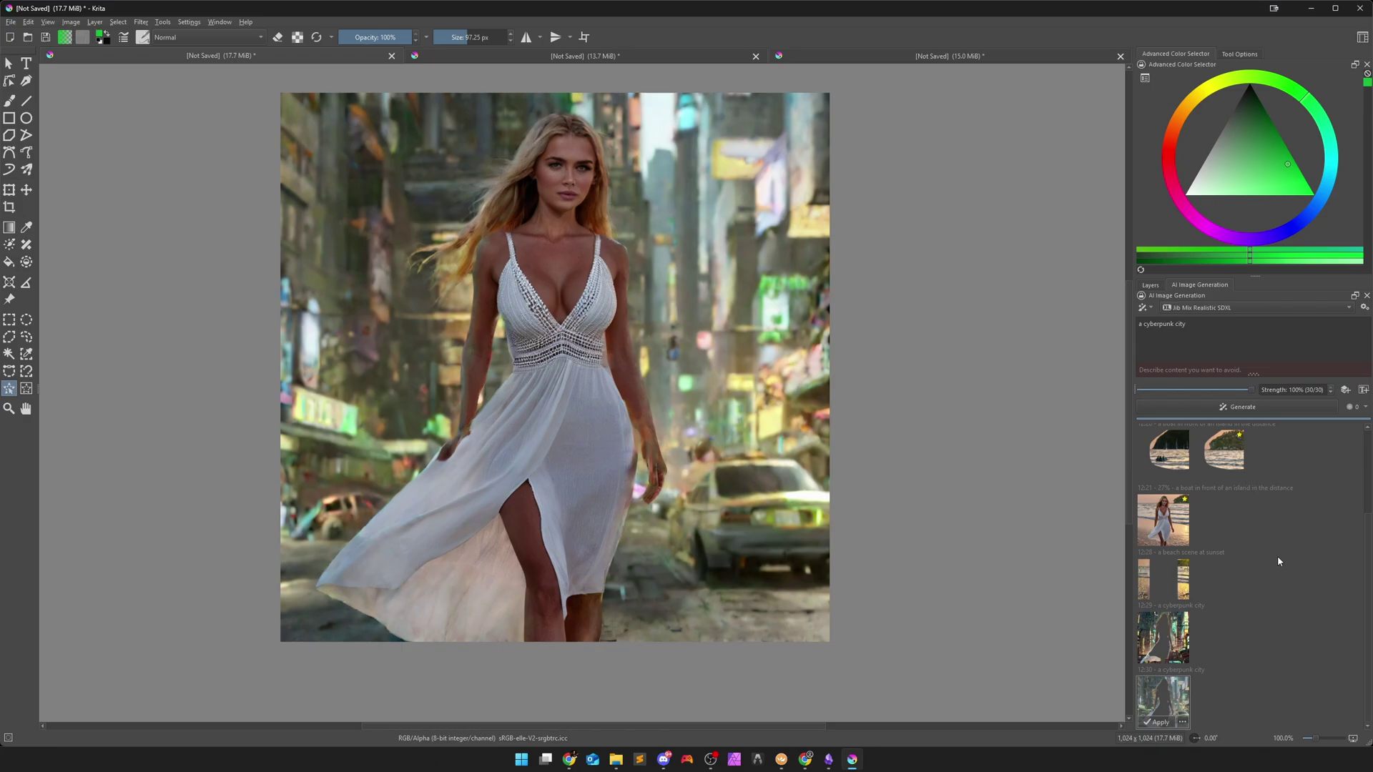
scroll(1358, 537, "up", 3)
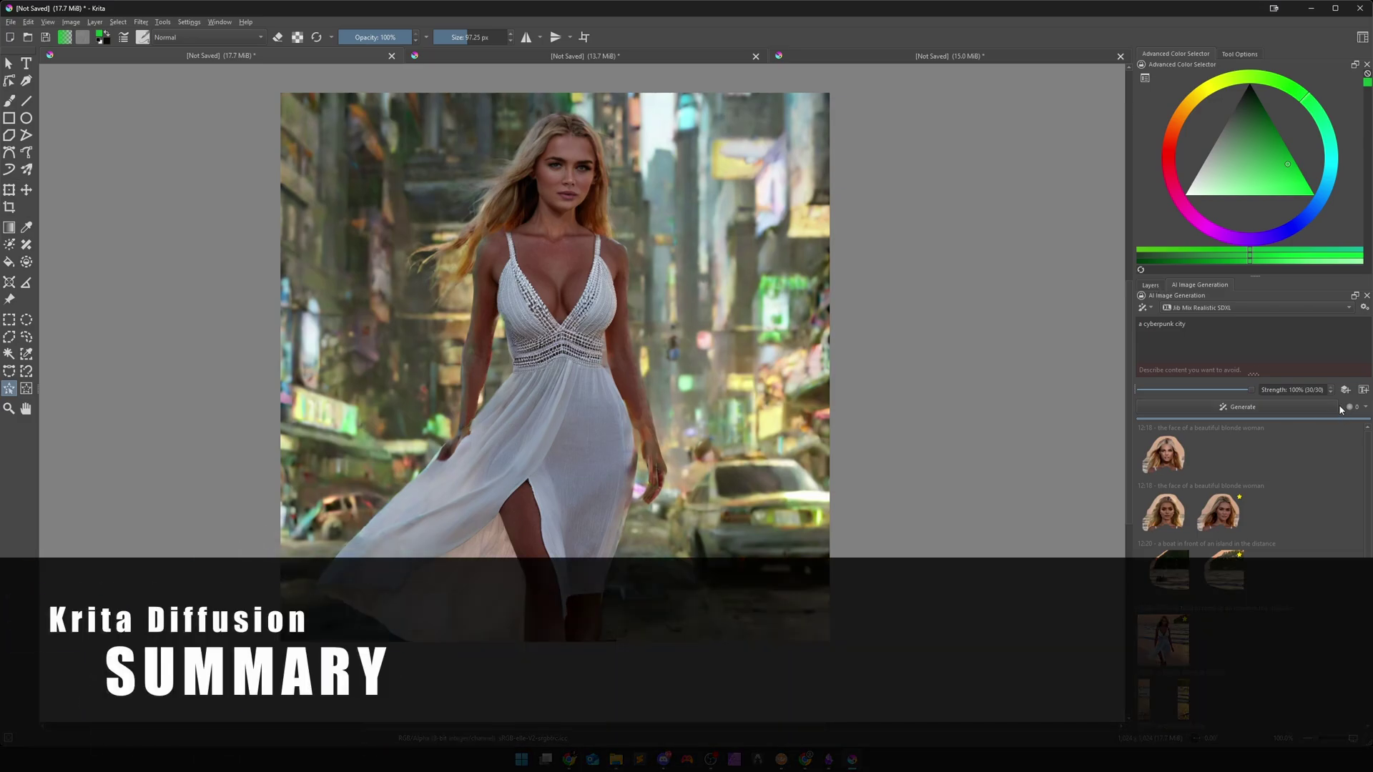
left_click(1153, 308)
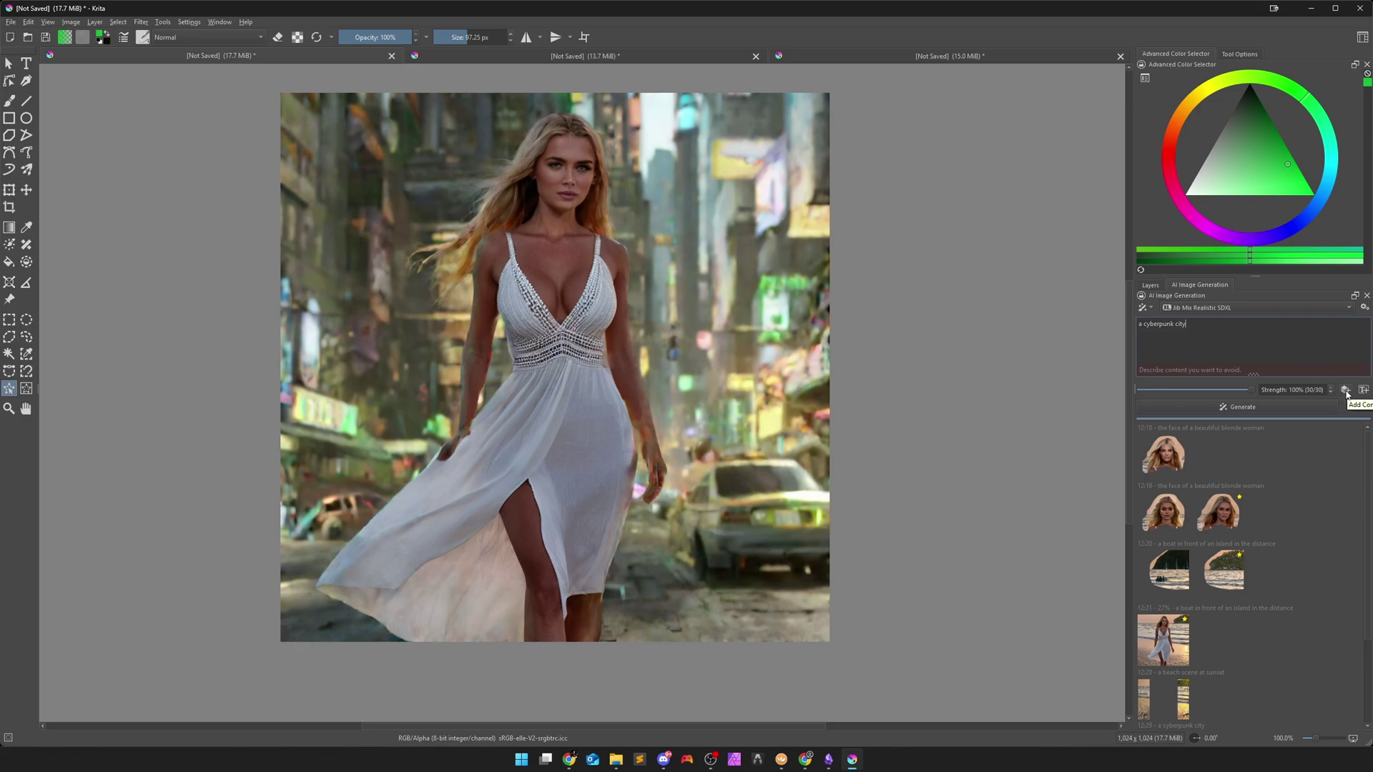
Discard a trial control layer and the layer-linked region, leaving one 'a cyberpunk city' prompt
left_click(1346, 394)
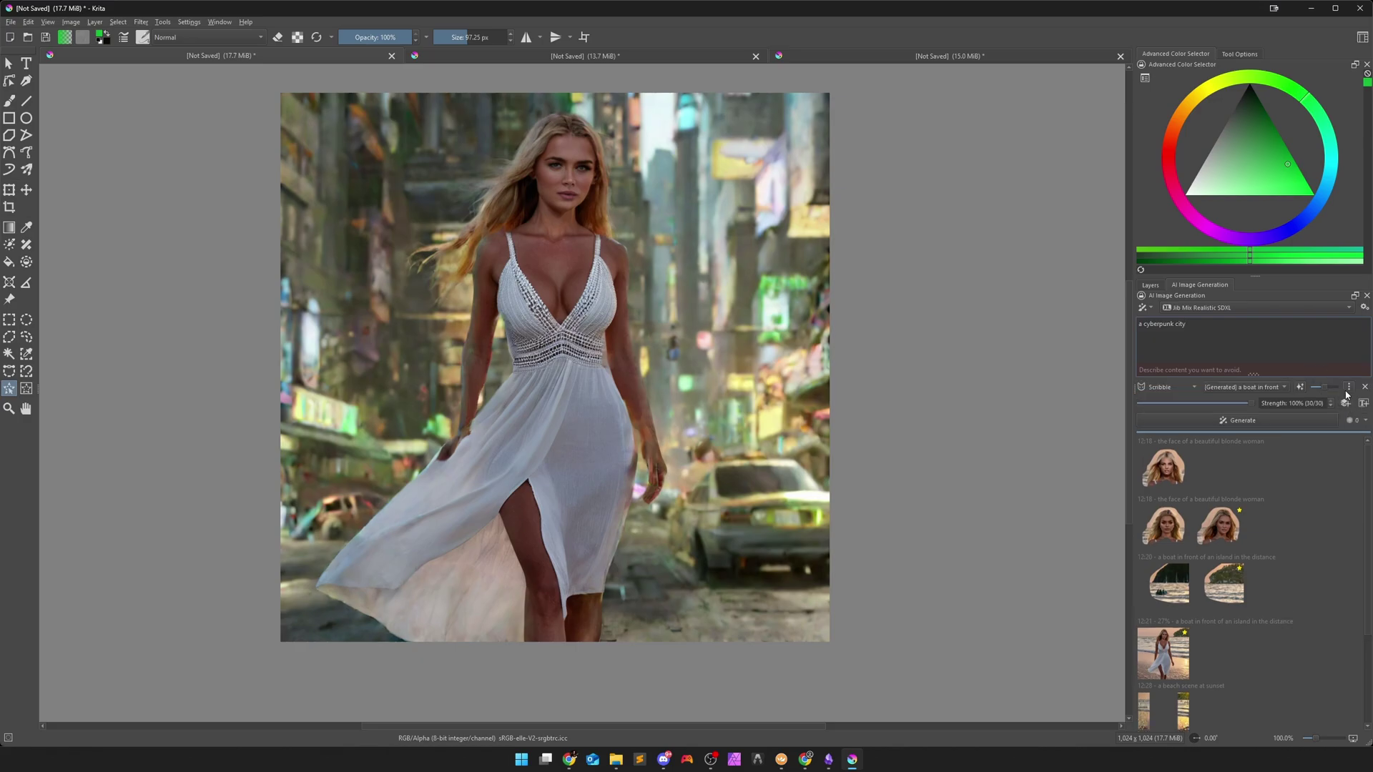
left_click(1163, 388)
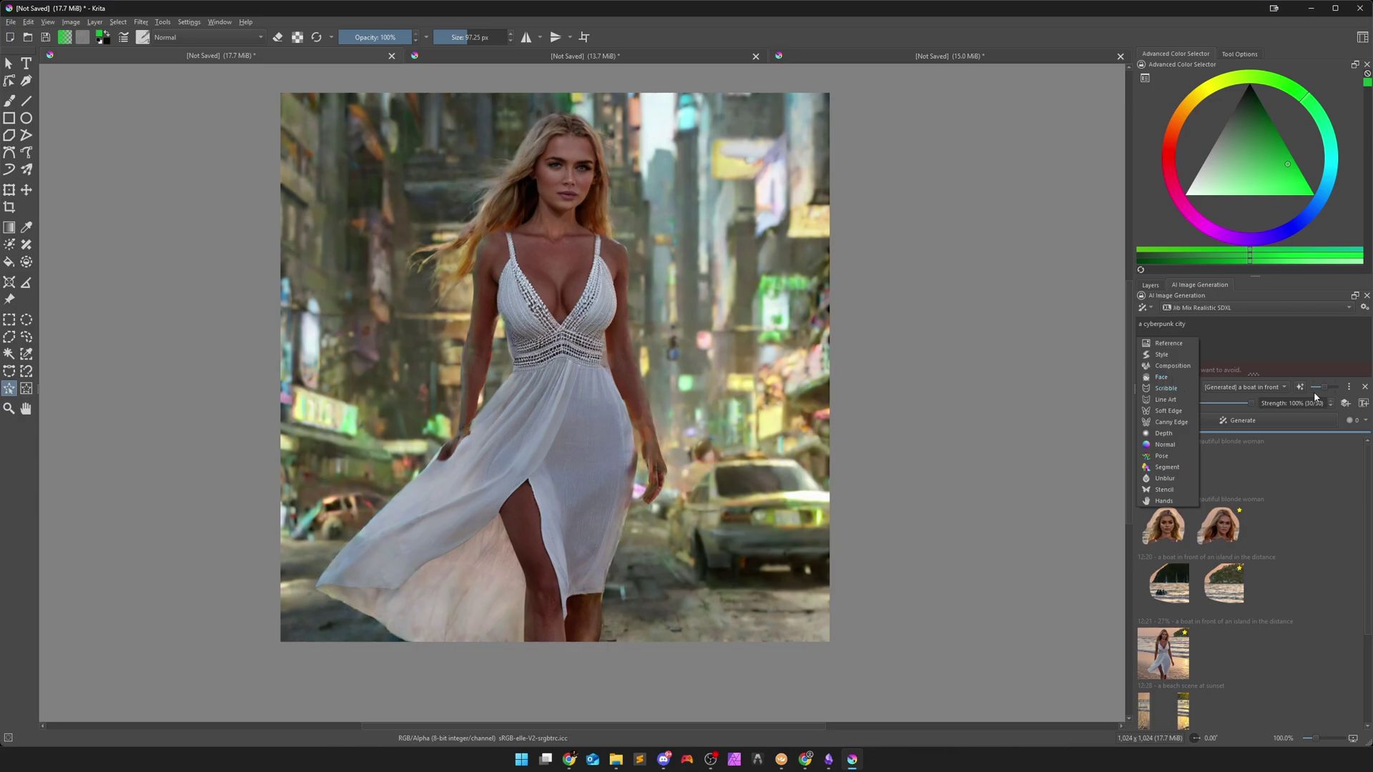
left_click(1364, 388)
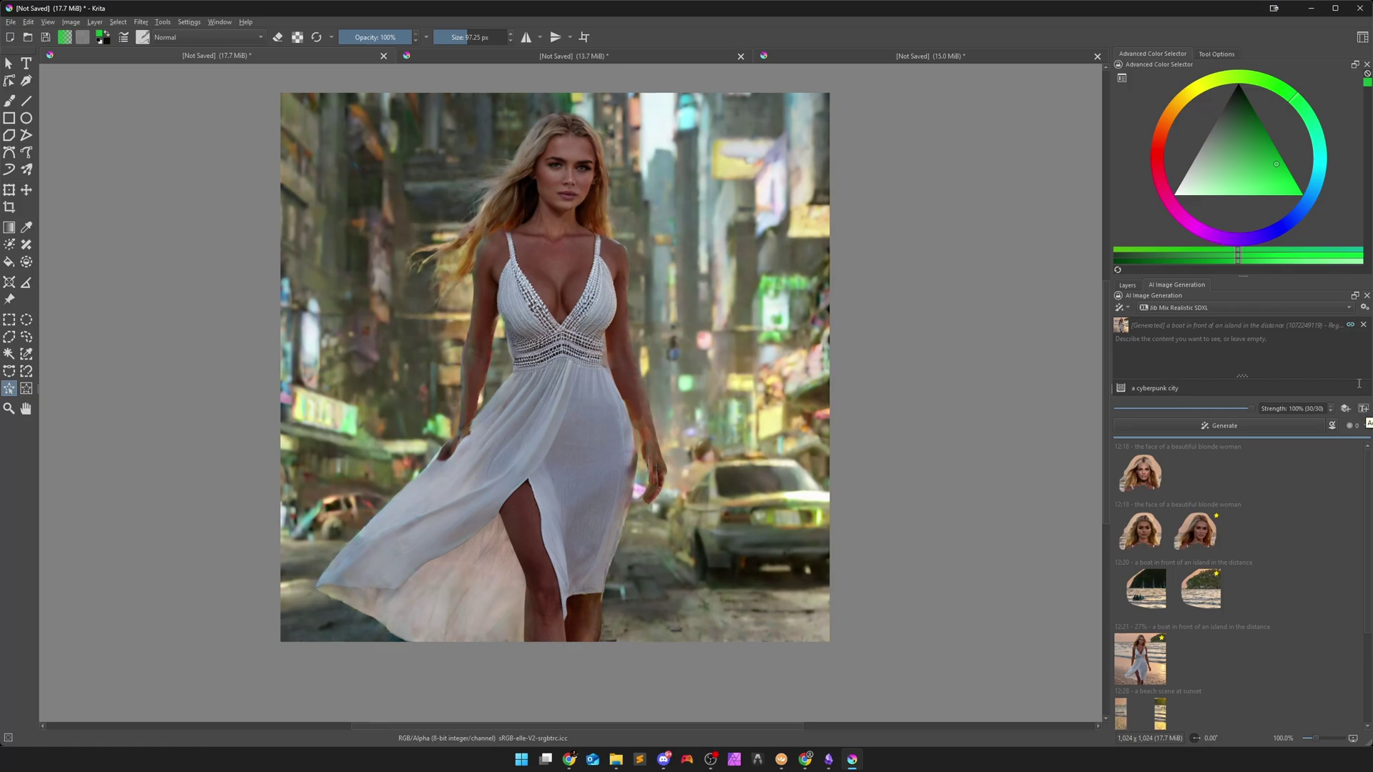
left_click(1362, 327)
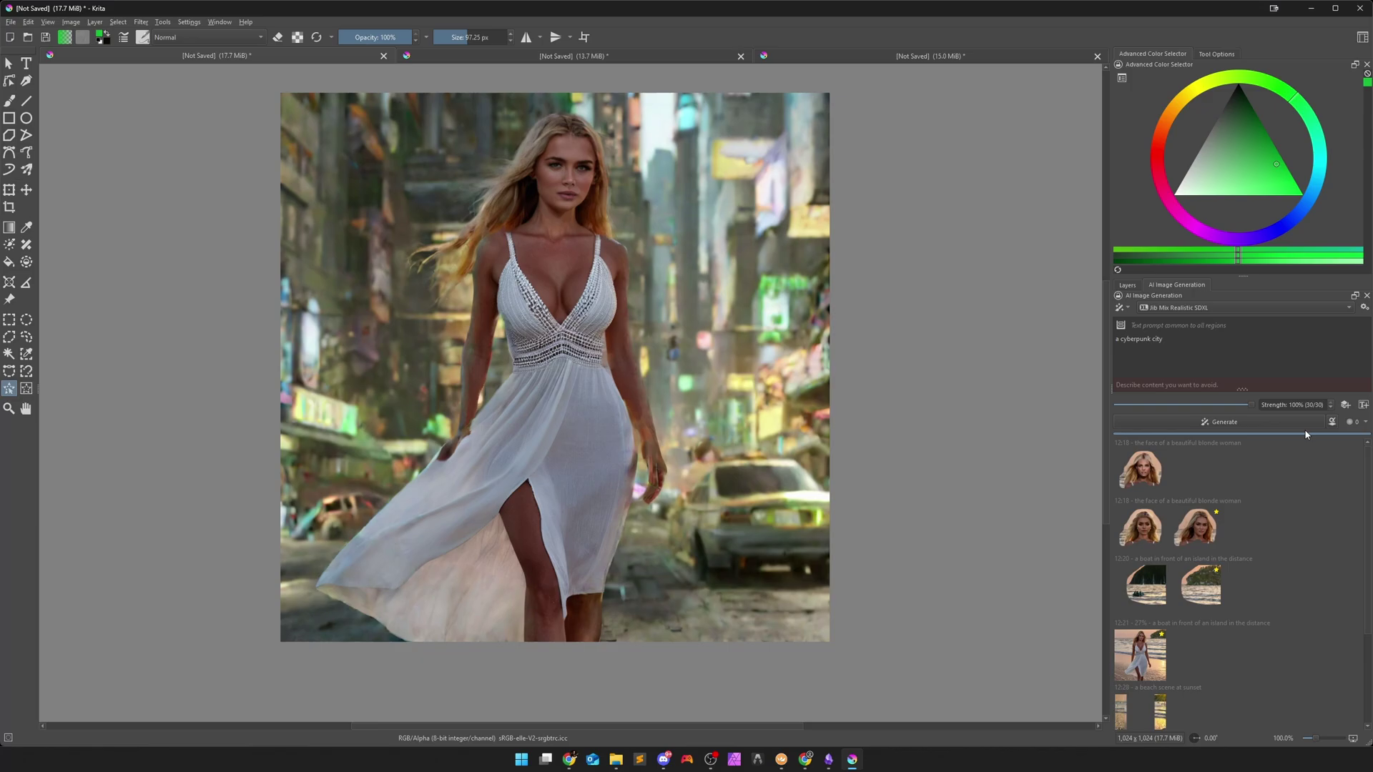
left_click_drag(758, 444, 779, 470)
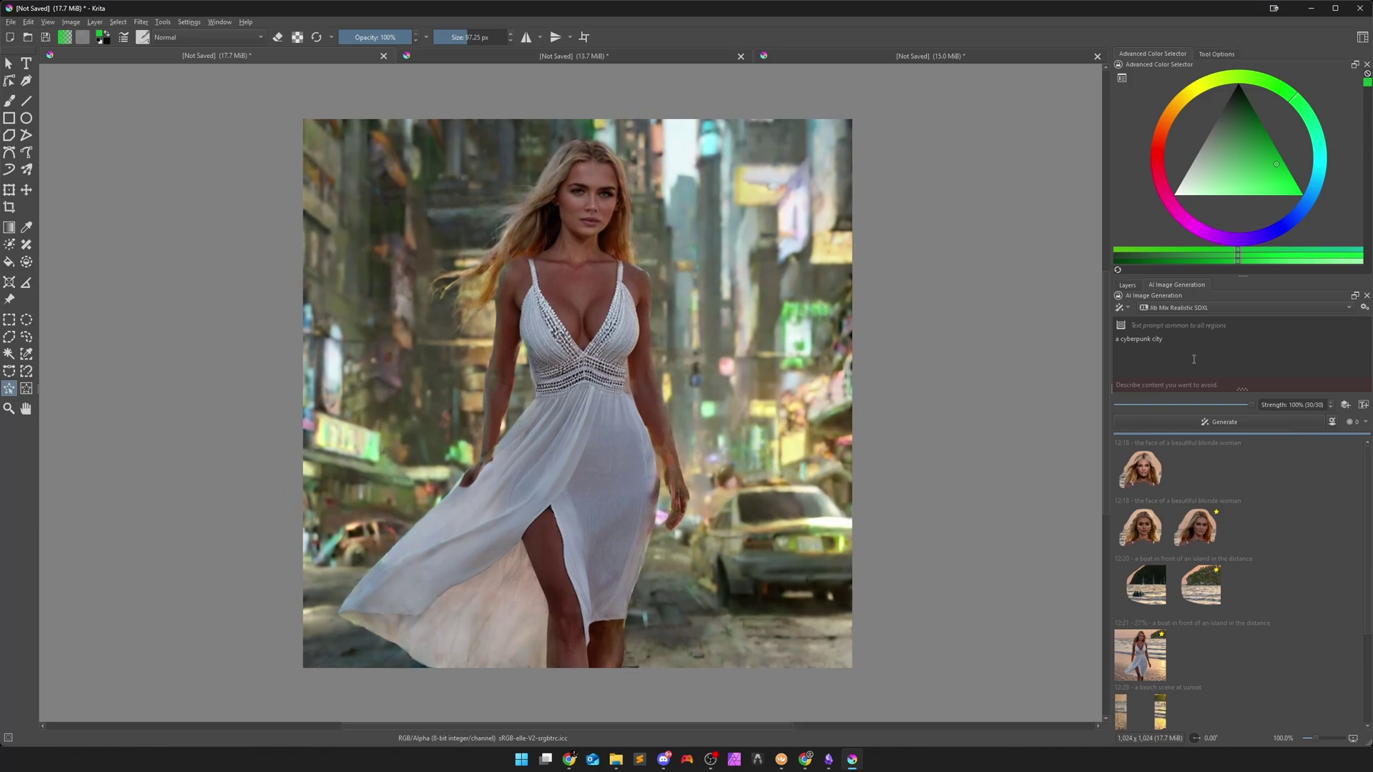
left_click(1179, 343)
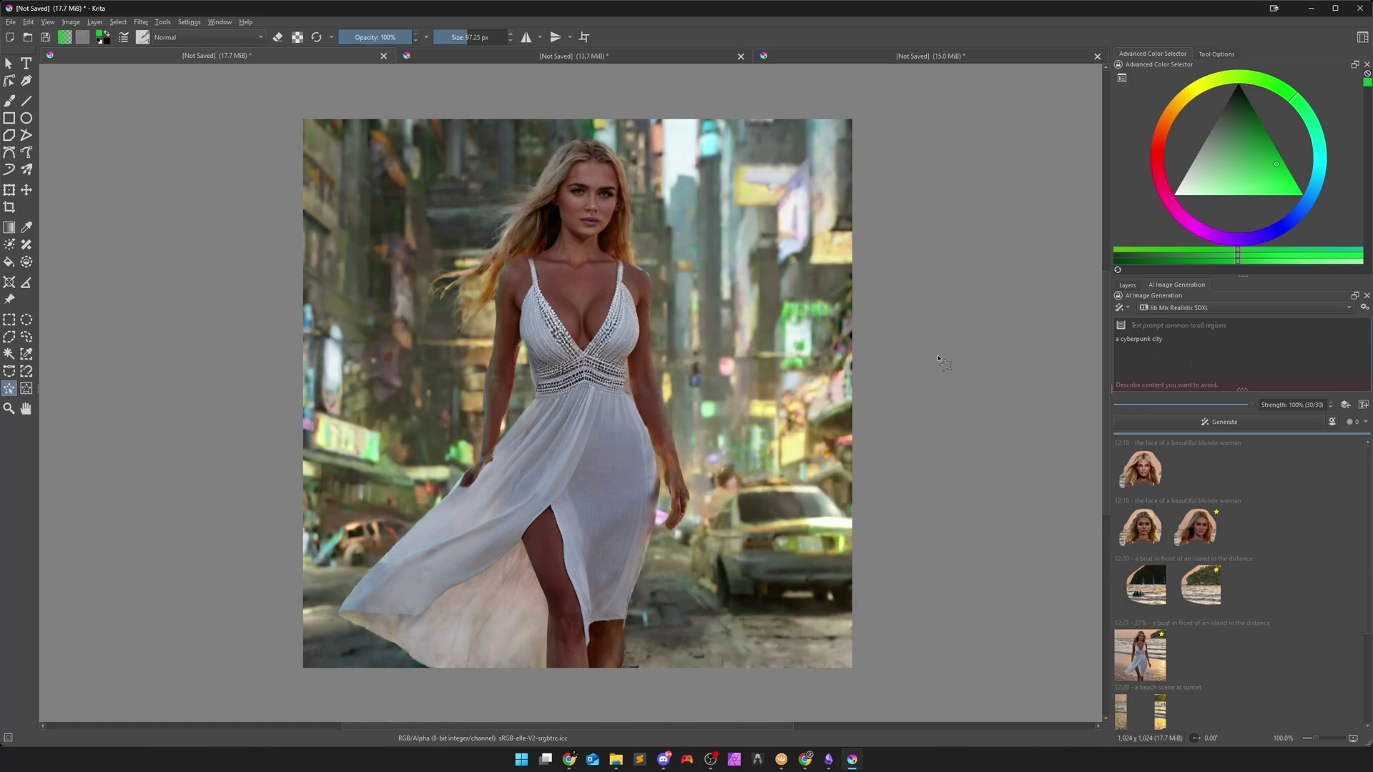
Draw a rectangle selection beside the woman's shoulder and set generation to refine at 73% strength
left_click(9, 318)
left_click_drag(459, 300, 540, 360)
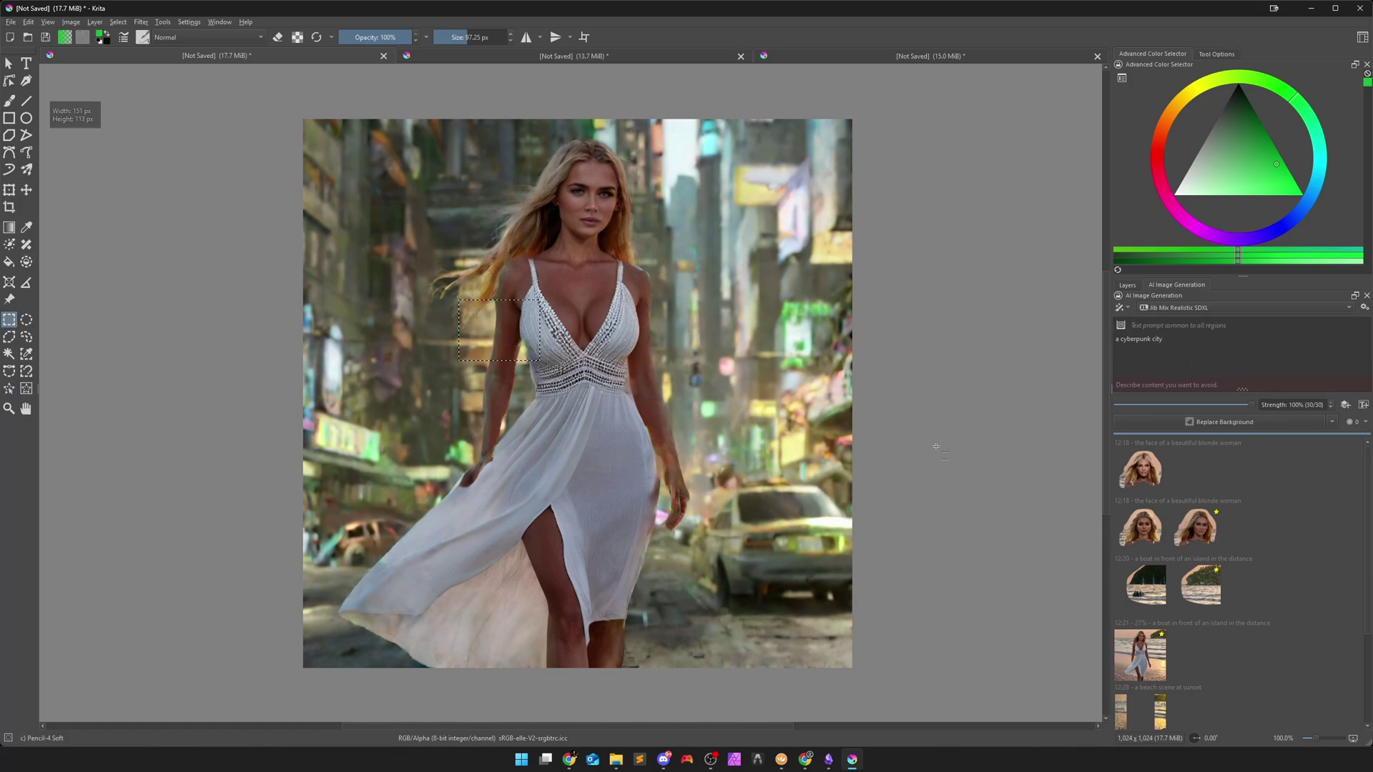
left_click(1331, 421)
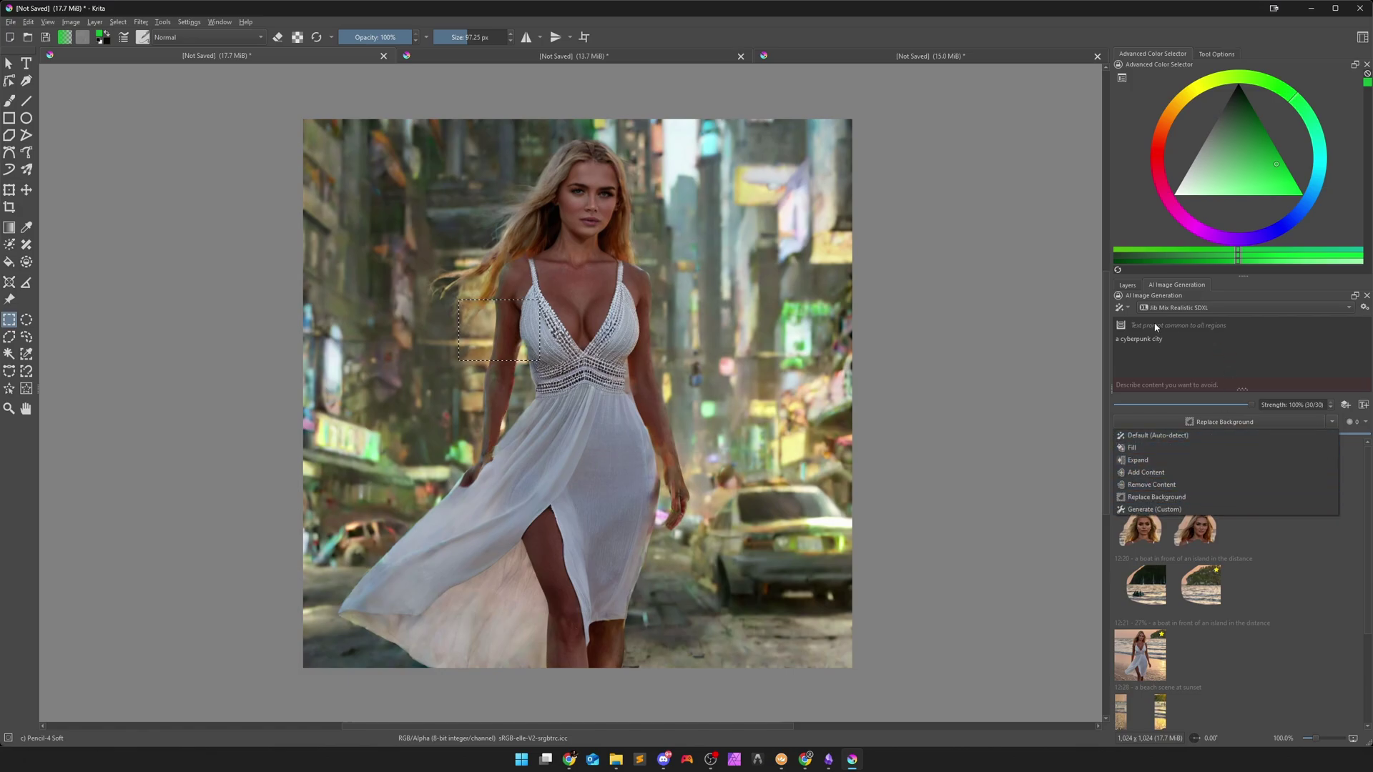
left_click(1333, 423)
left_click(1251, 408)
left_click_drag(1251, 407, 1240, 409)
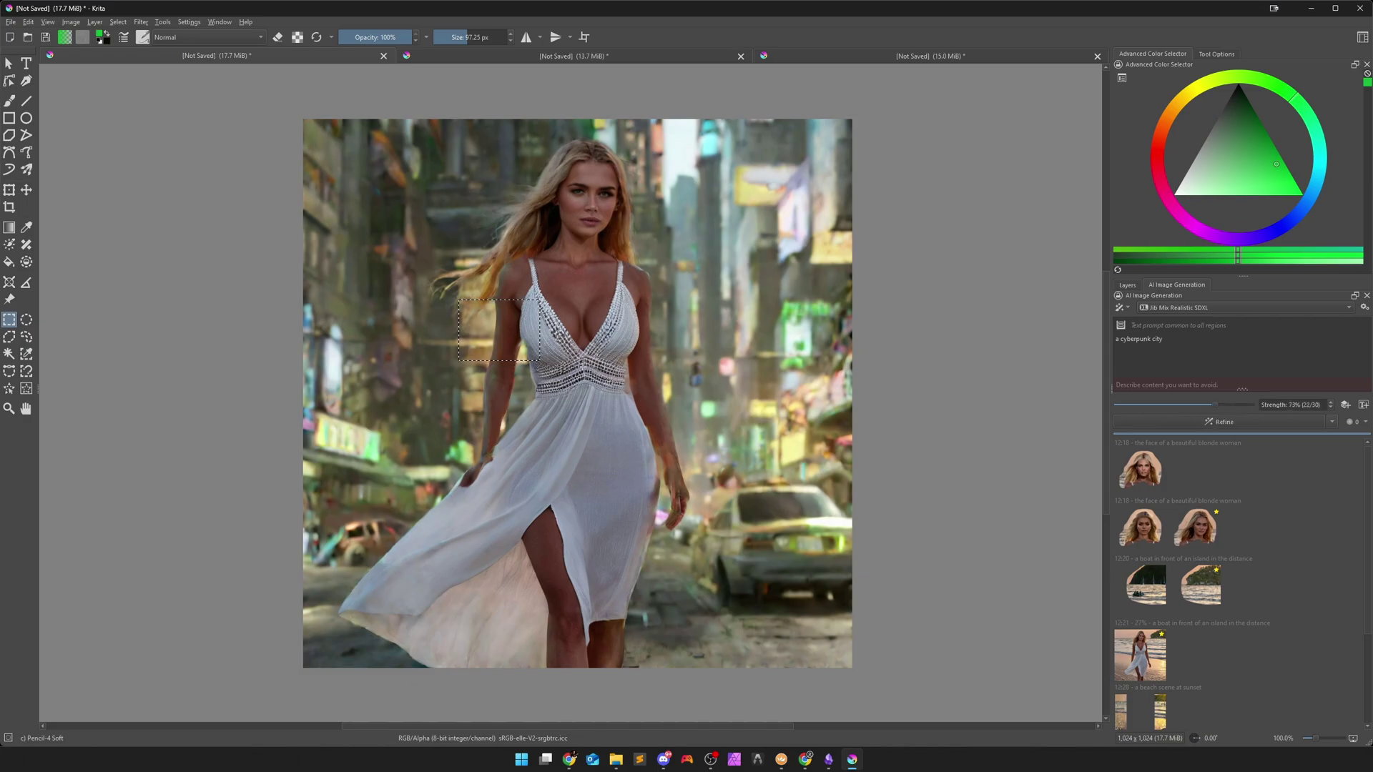
Bring up the Layers panel to reach the cyberpunk Preview layer
scroll(577, 324, "up", 1)
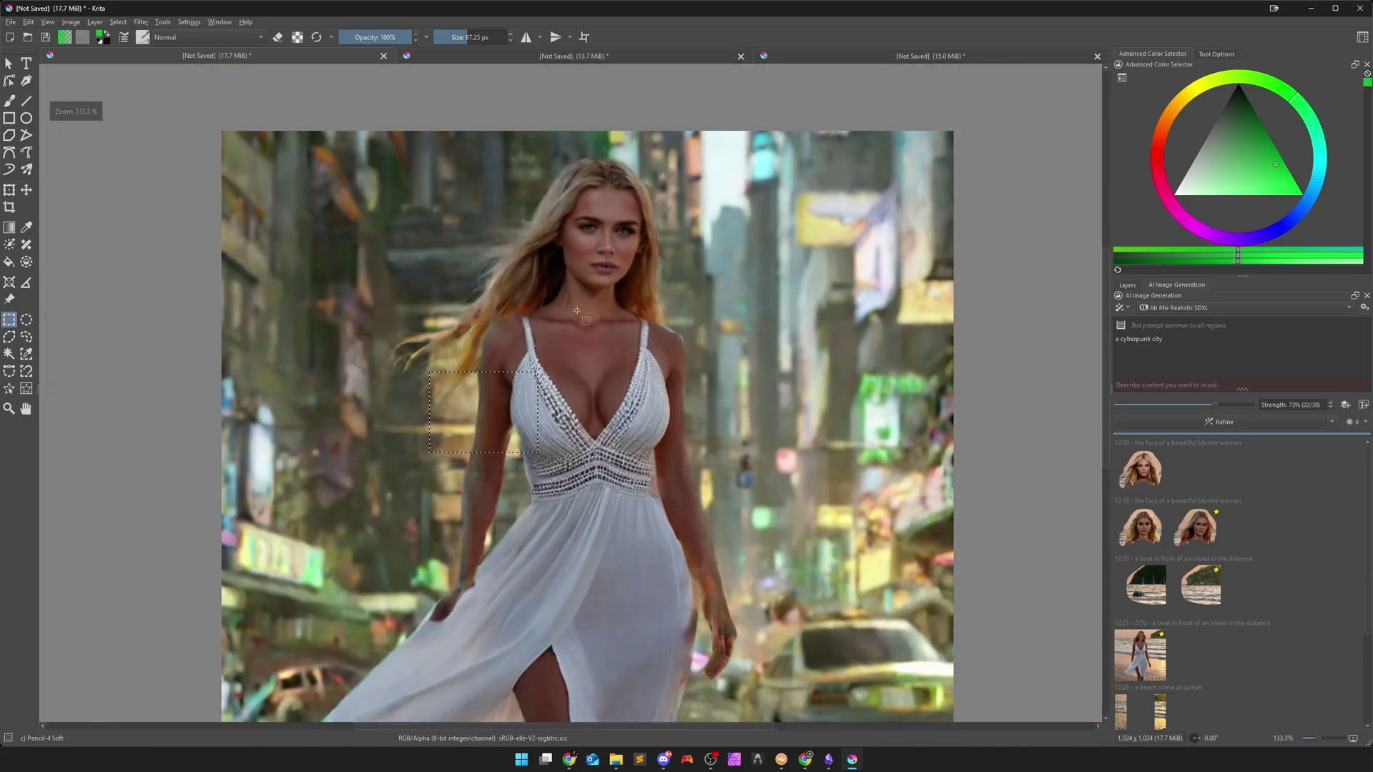
scroll(577, 324, "down", 2)
left_click(1127, 284)
Hide the cyberpunk preview layer and select the woman with Segment Selection
left_click(1120, 343)
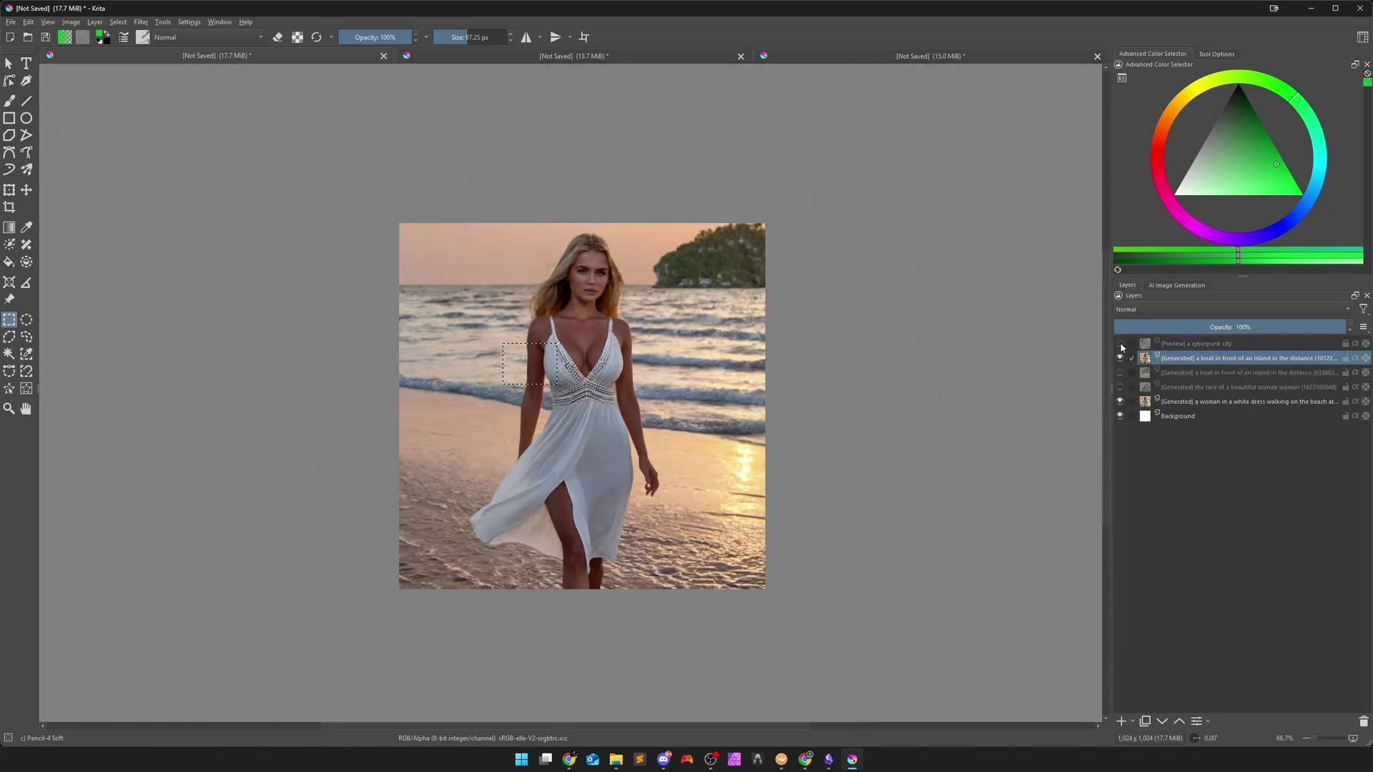
scroll(345, 326, "up", 3)
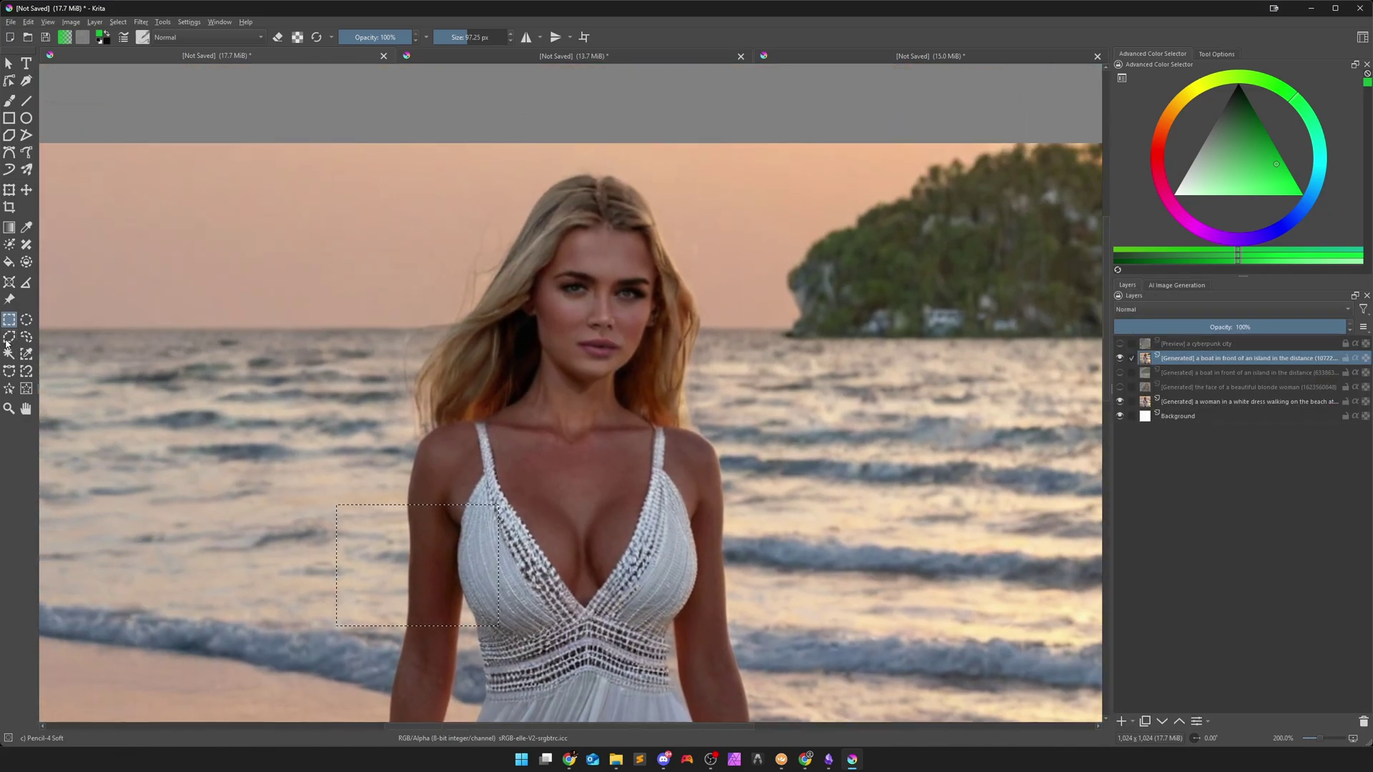
left_click(9, 388)
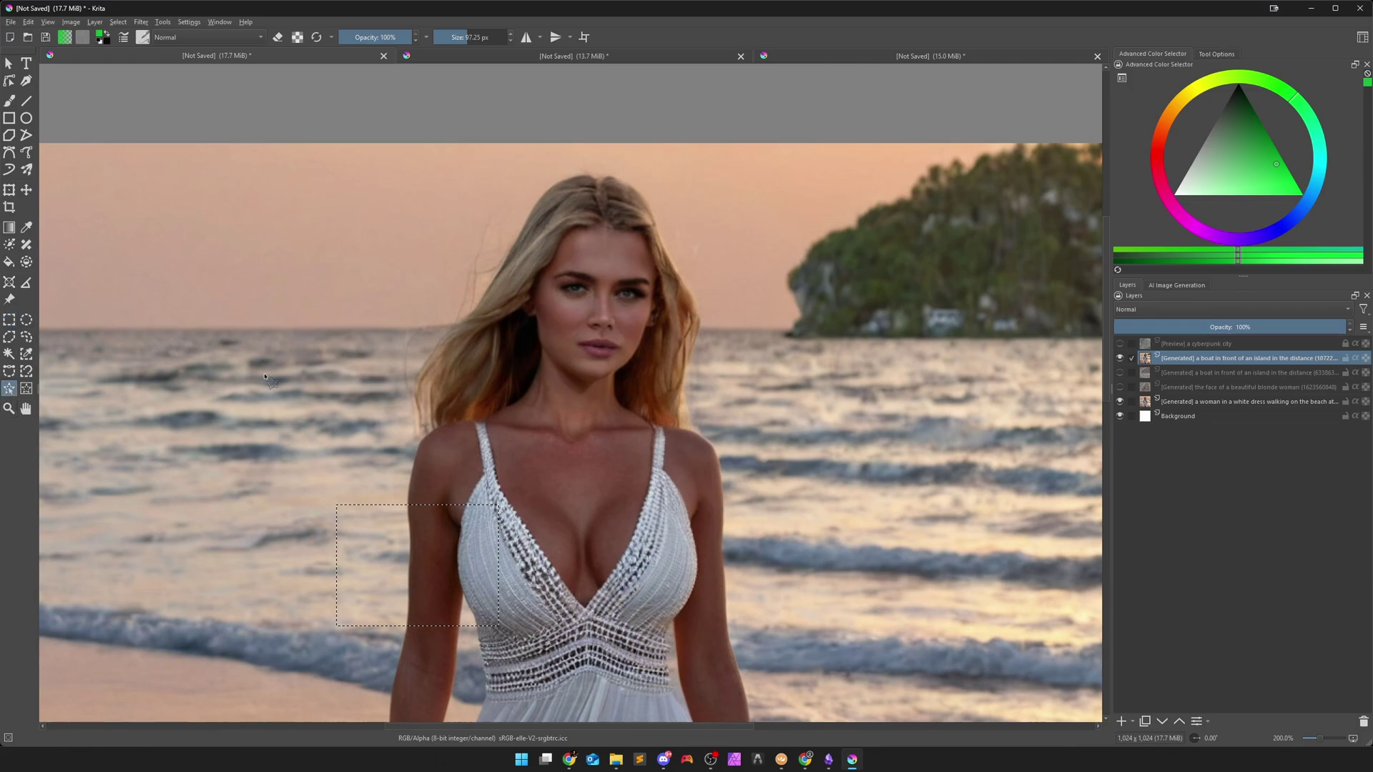
left_click(600, 372)
scroll(600, 373, "down", 1)
scroll(600, 400, "down", 1)
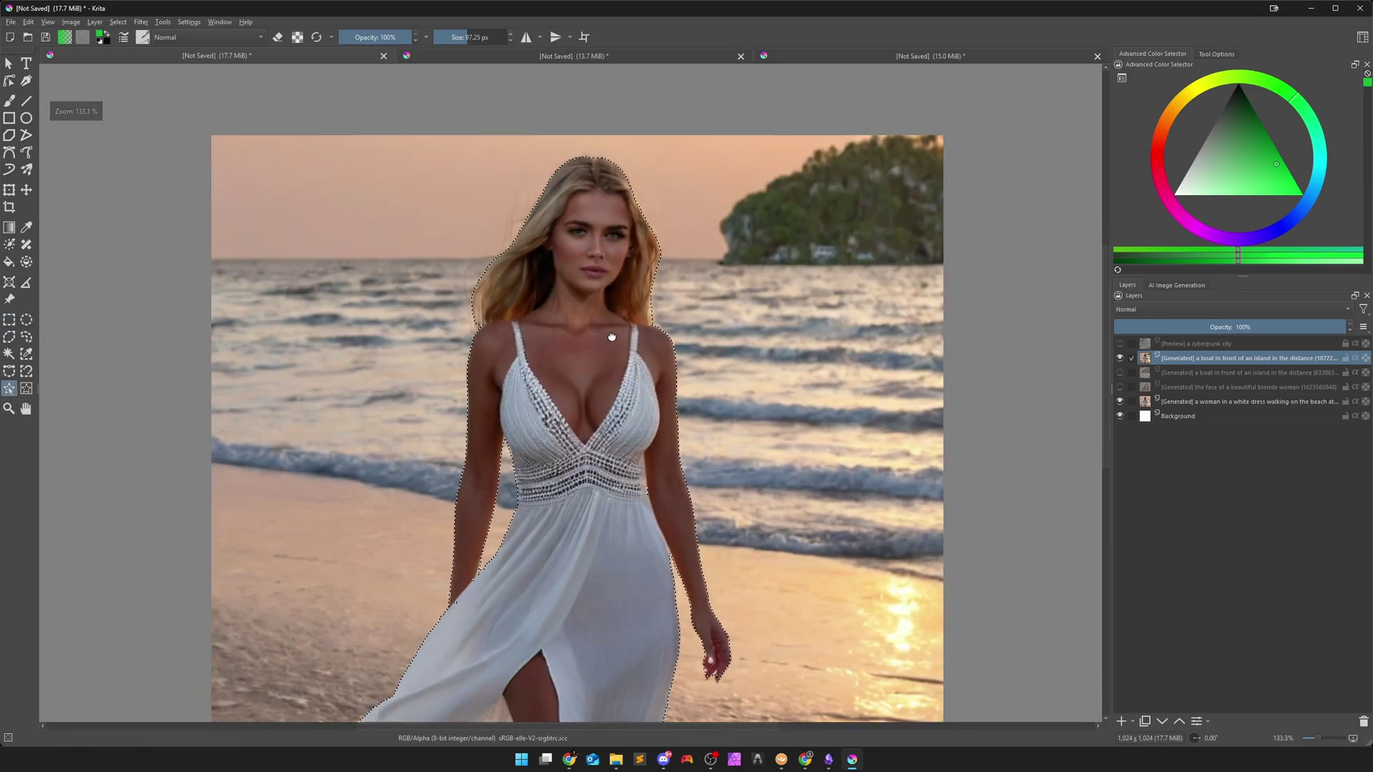
Refine the selected woman at 50% strength and apply the newest history result
left_click(1180, 285)
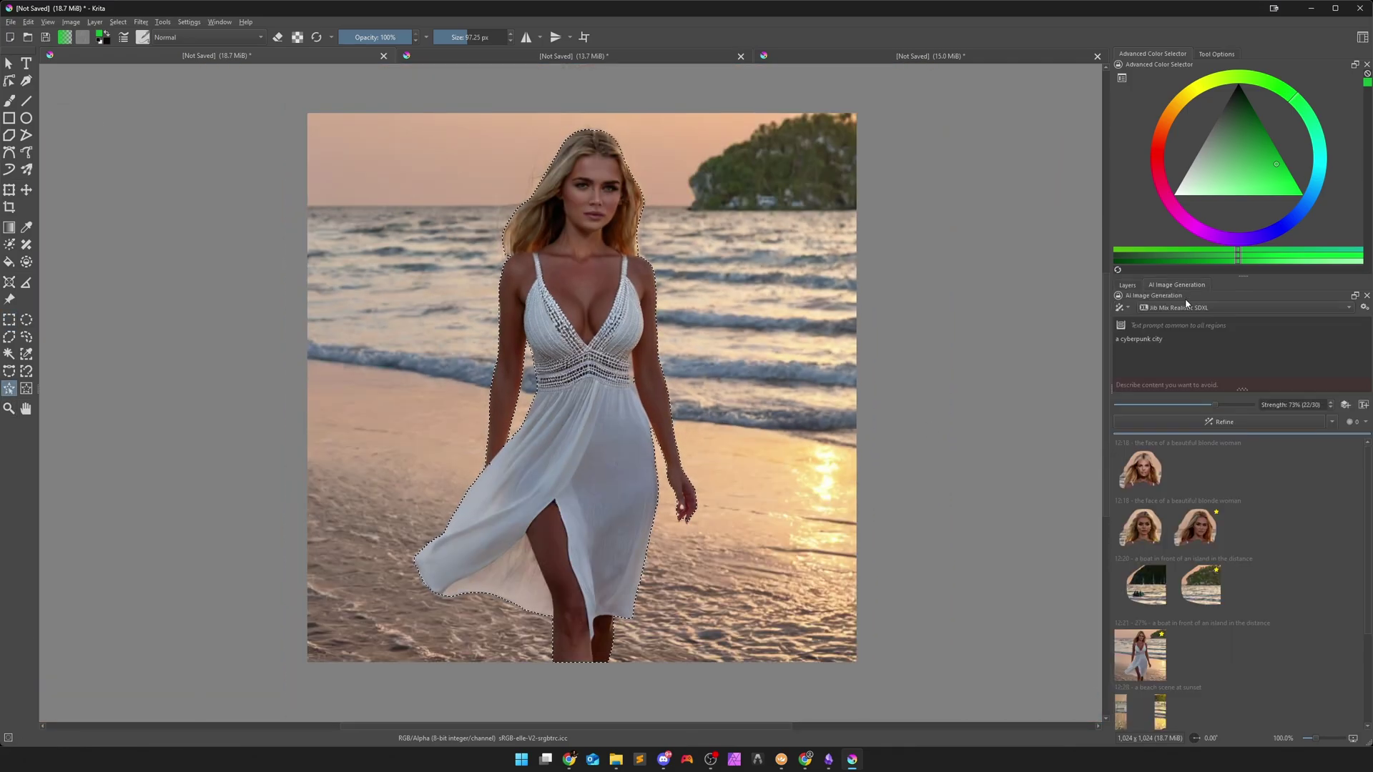
left_click_drag(1211, 409, 1200, 409)
left_click(1204, 423)
scroll(1259, 636, "down", 5)
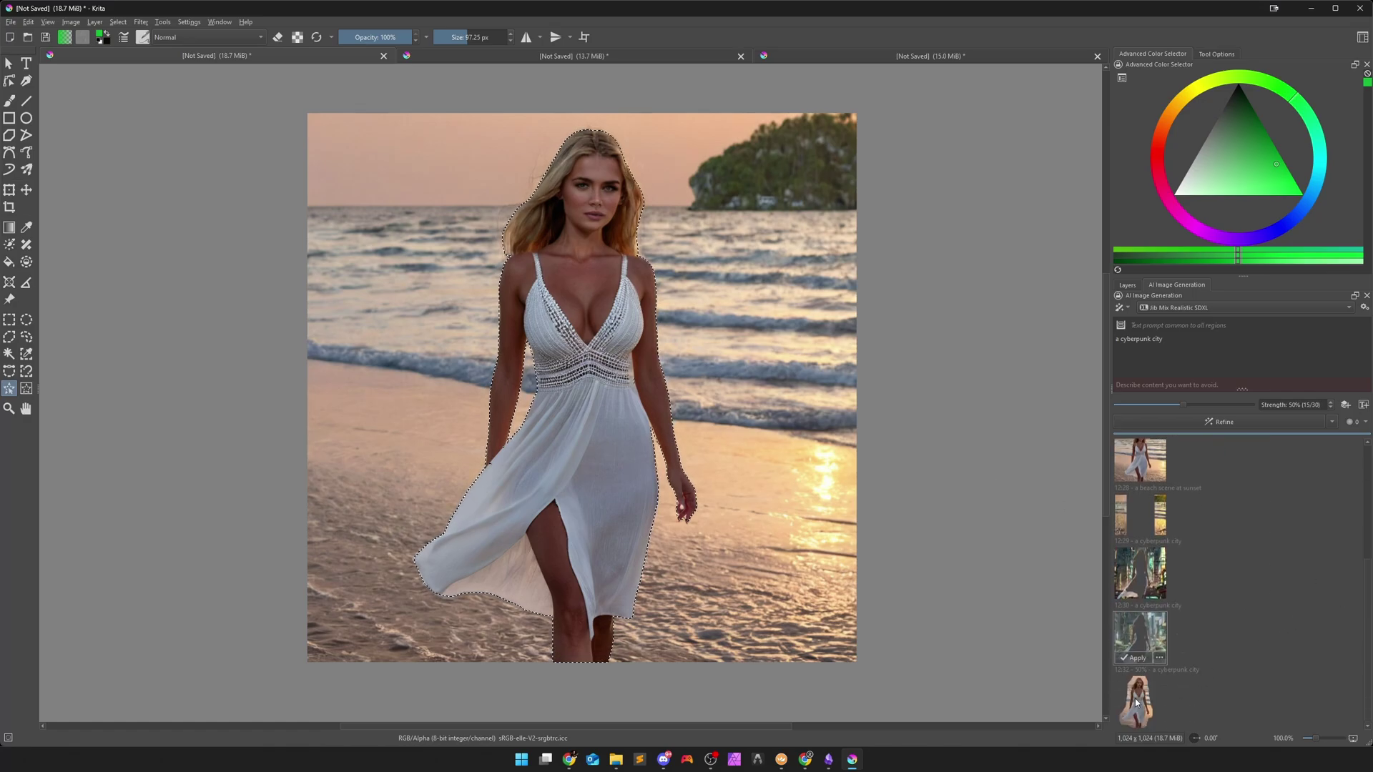
left_click(1134, 698)
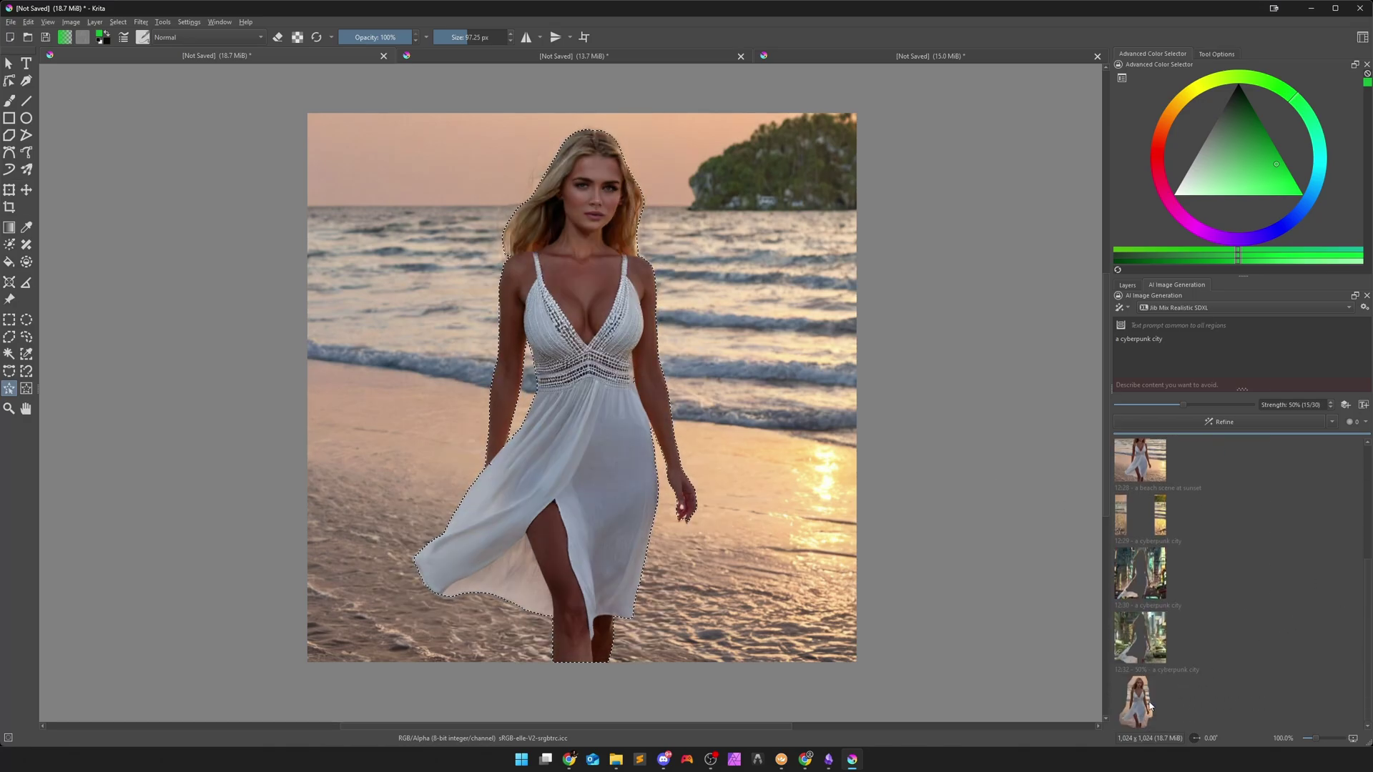
left_click(1129, 722)
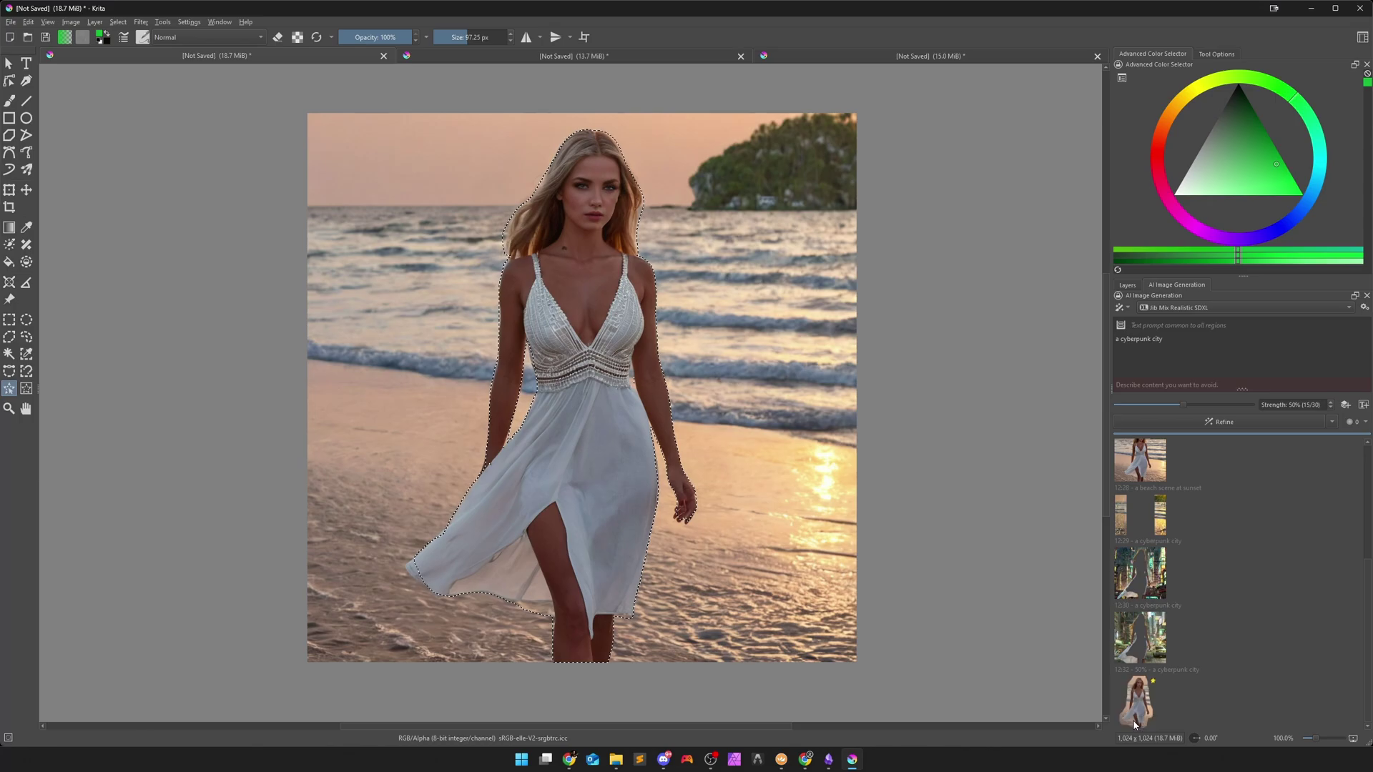
left_click(118, 21)
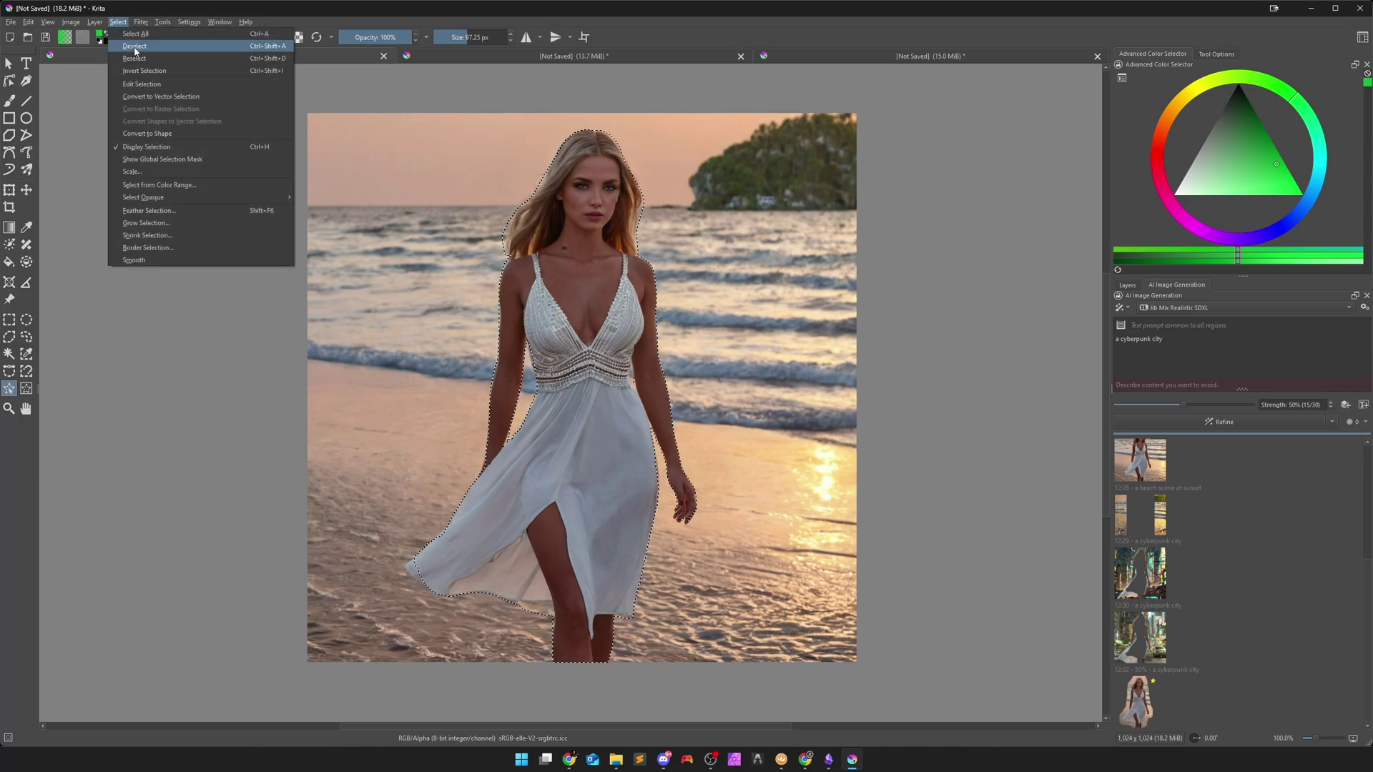
Remove the outline around the refined woman and drag Strength back to 100% for plain Generate
left_click(135, 49)
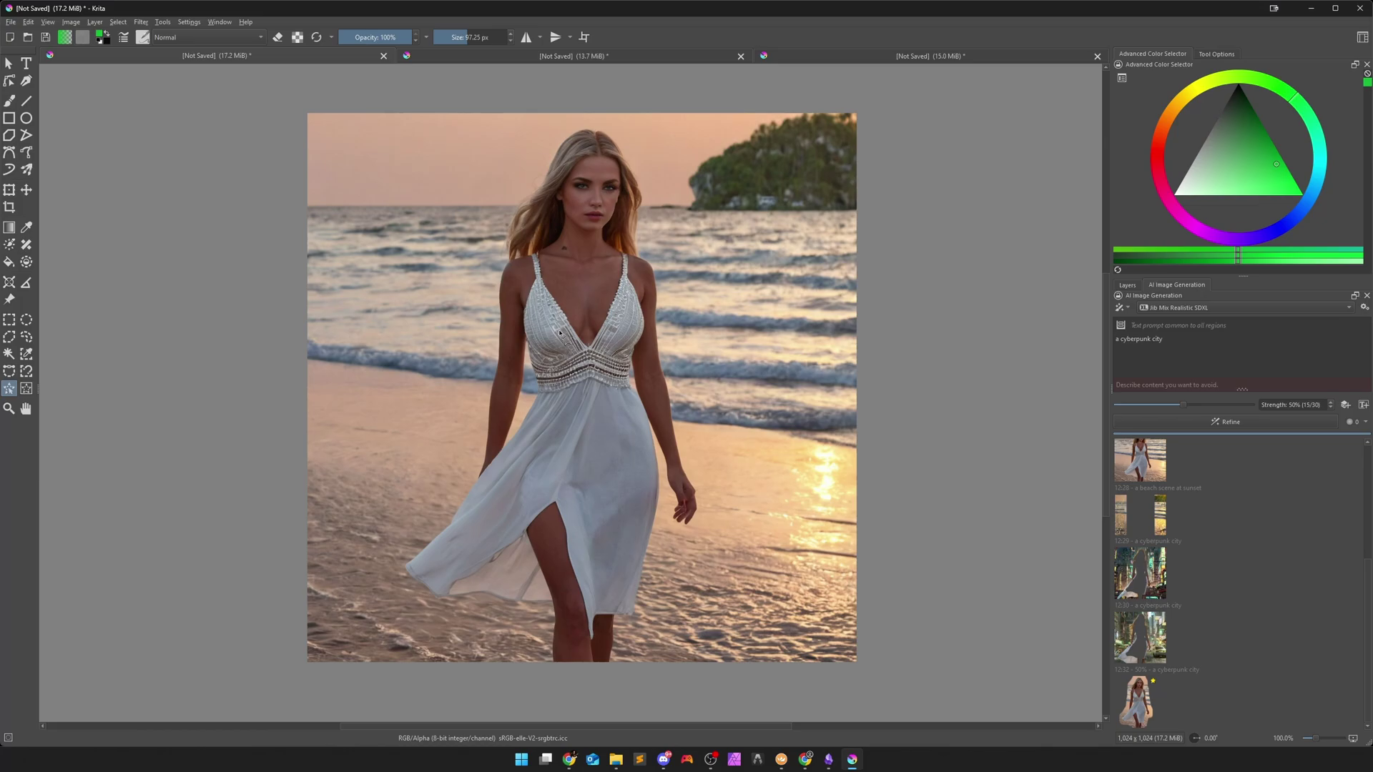
scroll(573, 327, "up", 5)
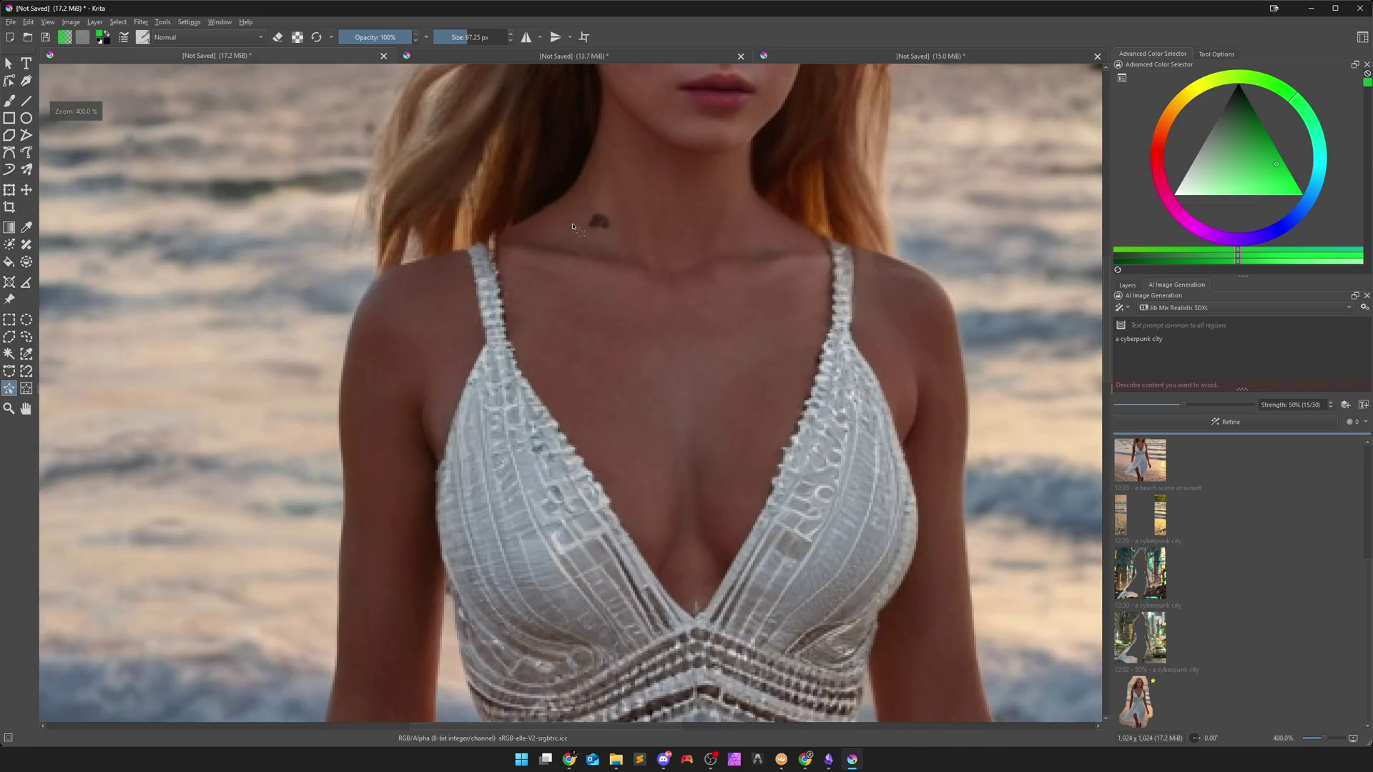
scroll(624, 408, "down", 7)
scroll(624, 408, "up", 2)
scroll(624, 408, "down", 1)
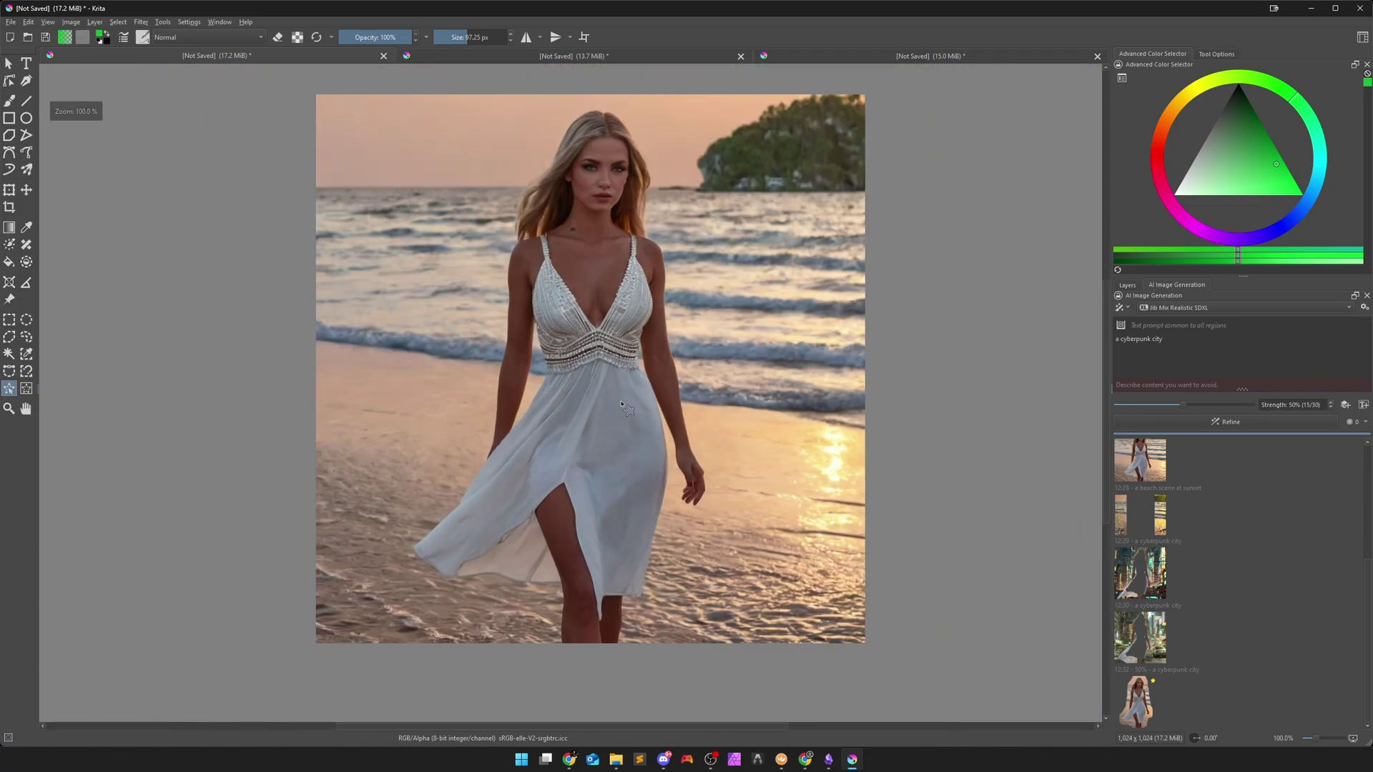
left_click_drag(1183, 406, 1252, 406)
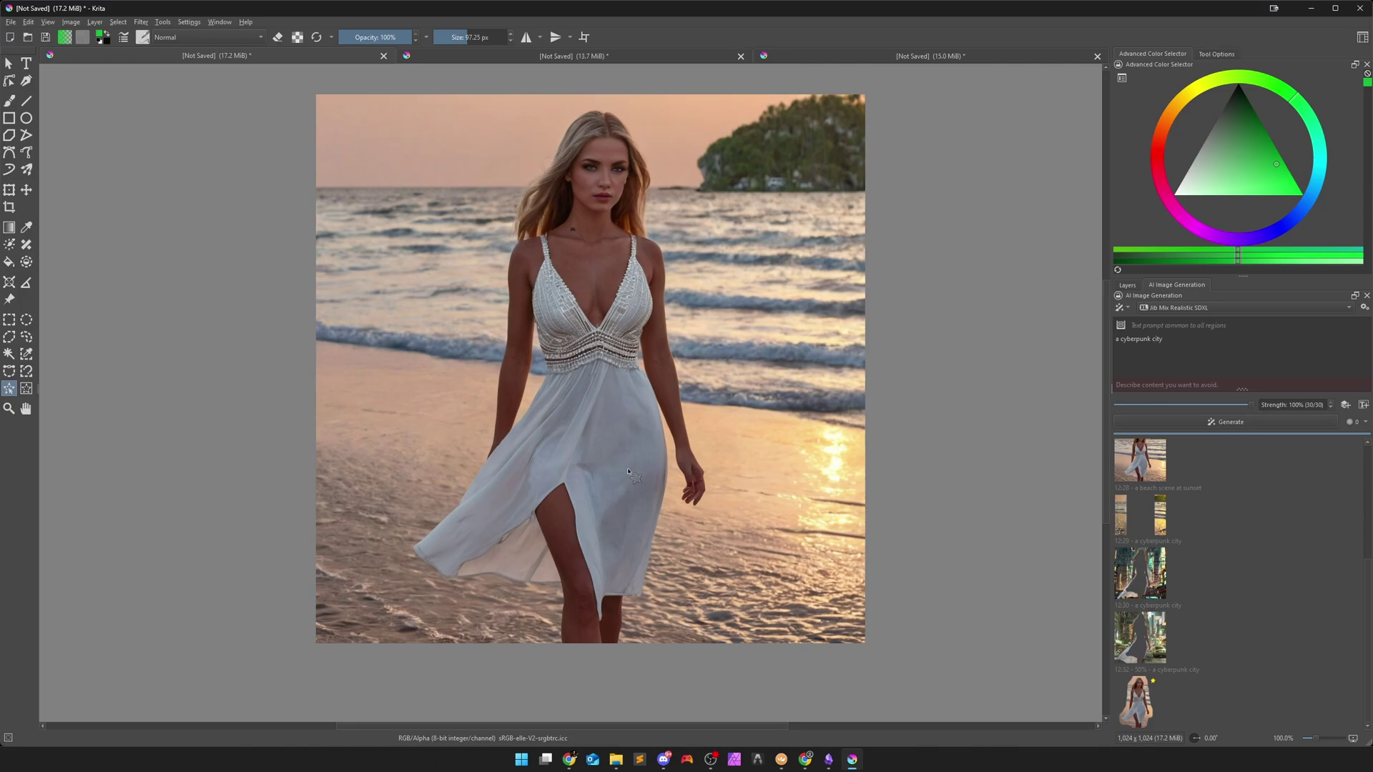
scroll(1261, 474, "up", 3)
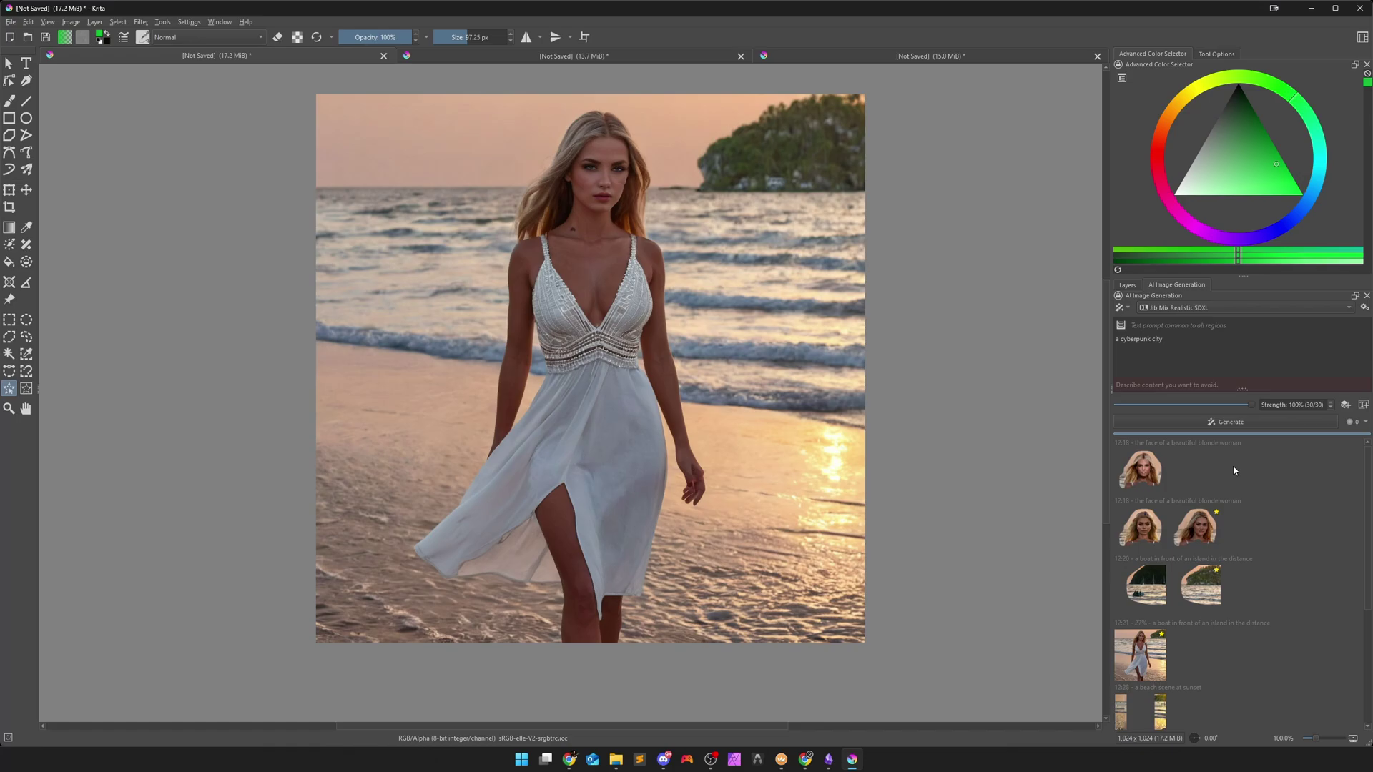
left_click(1131, 308)
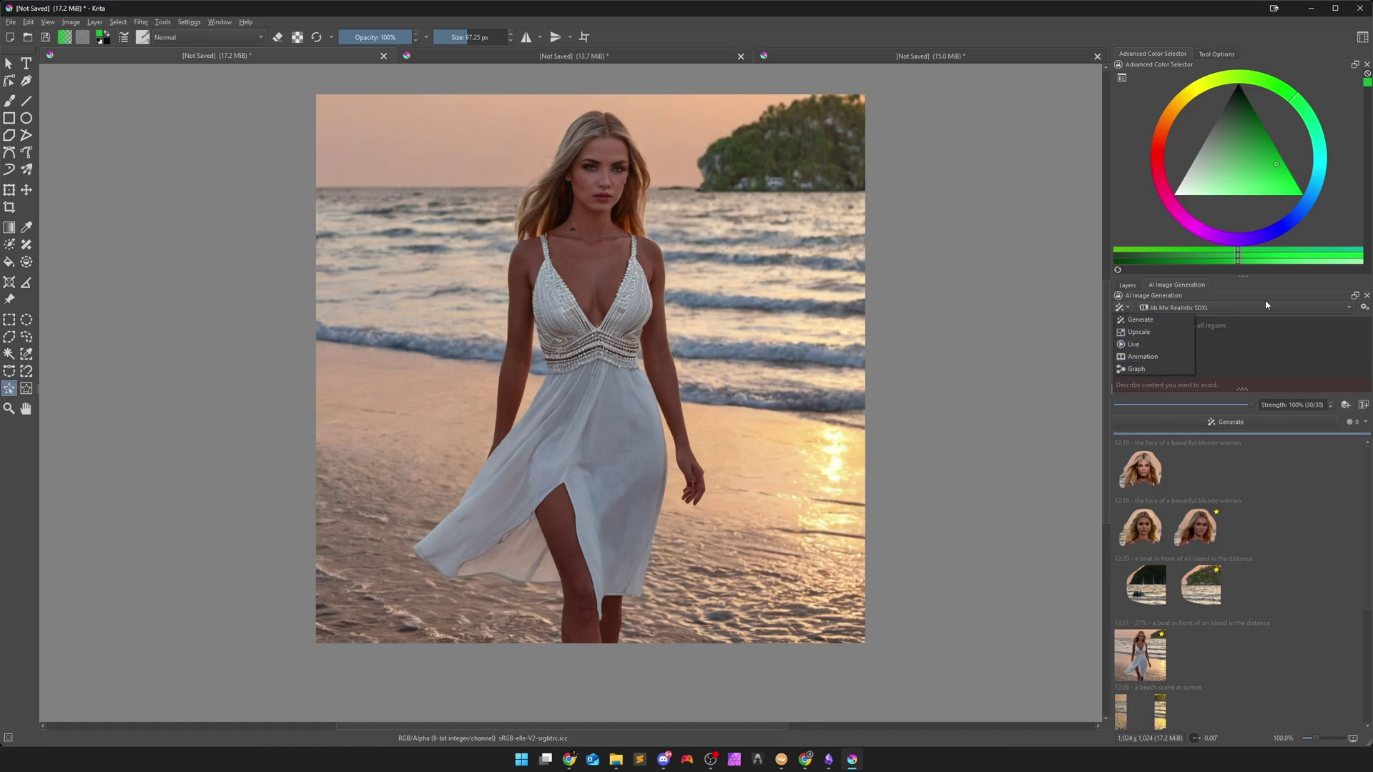
left_click(1280, 331)
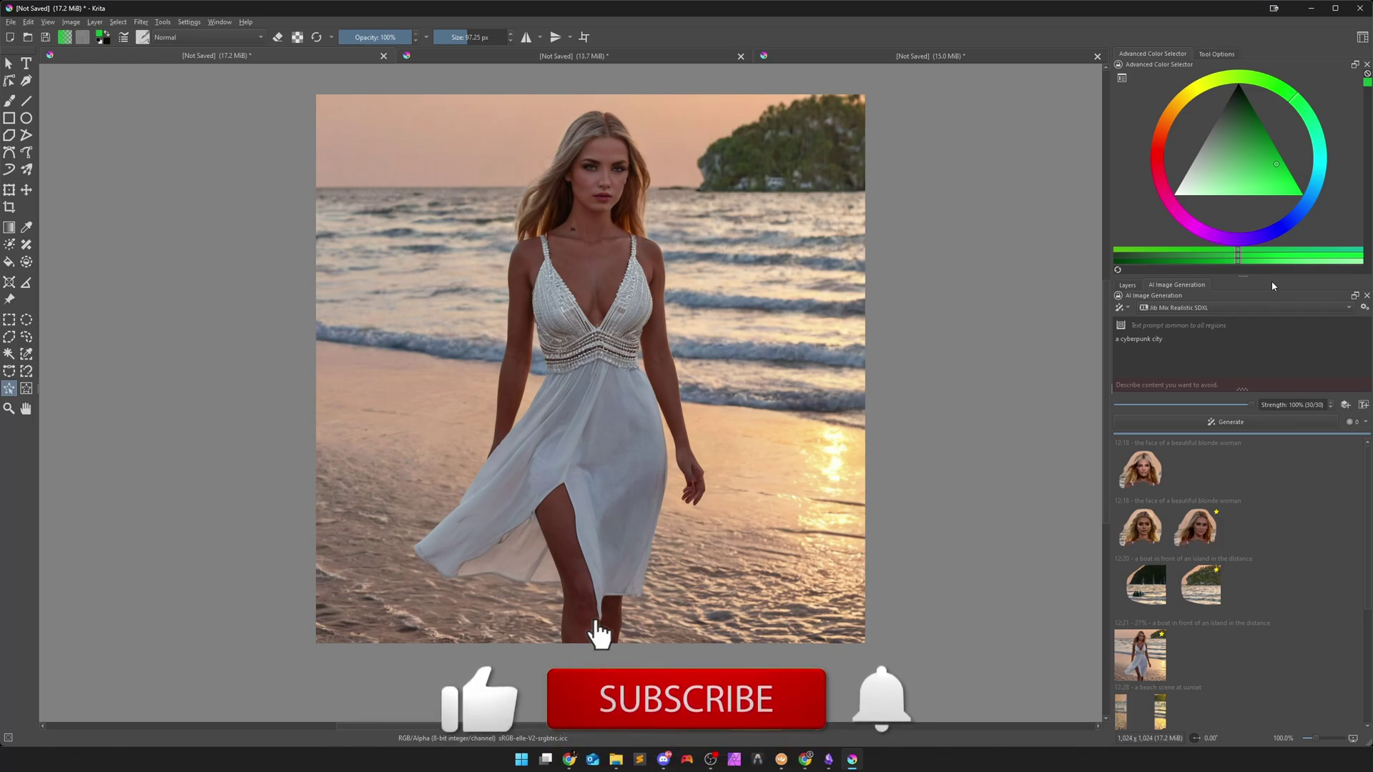
left_click(1122, 307)
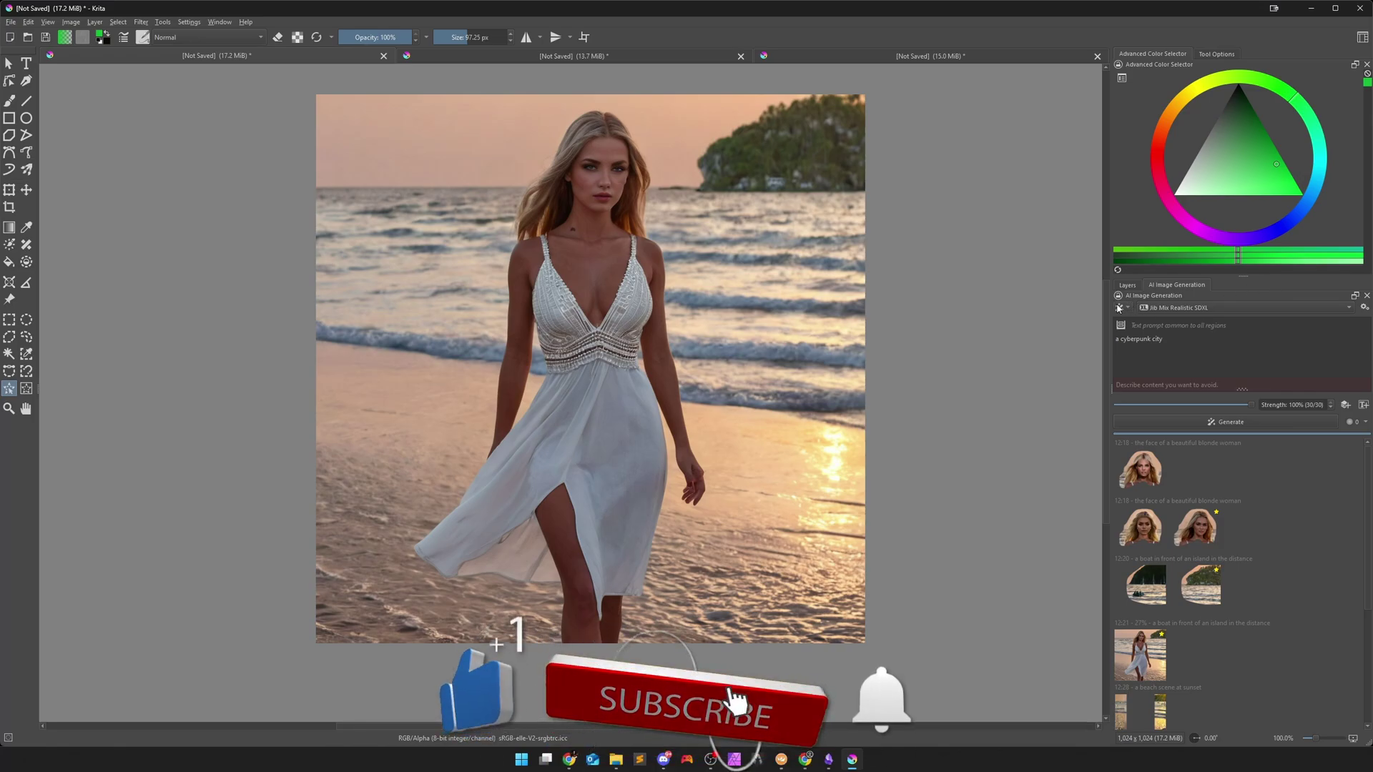
left_click(1138, 321)
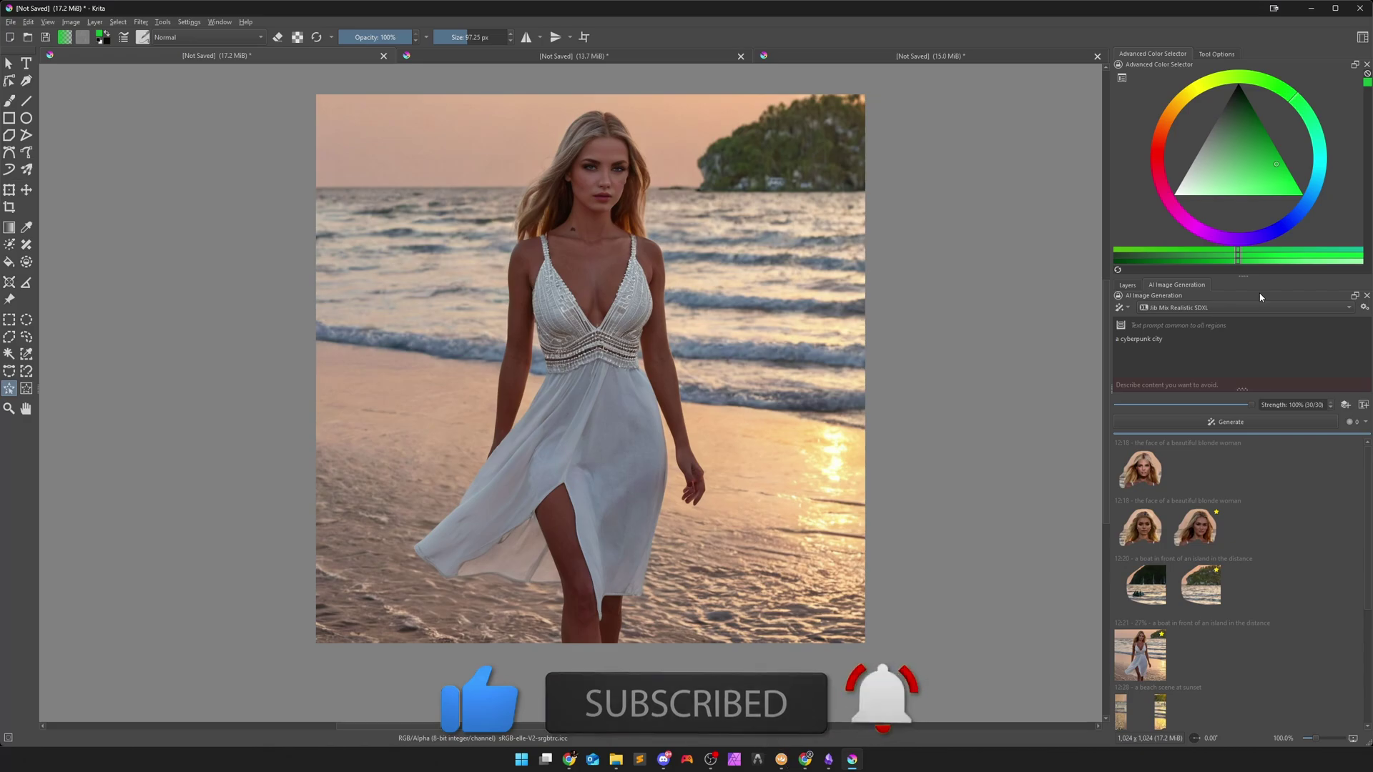